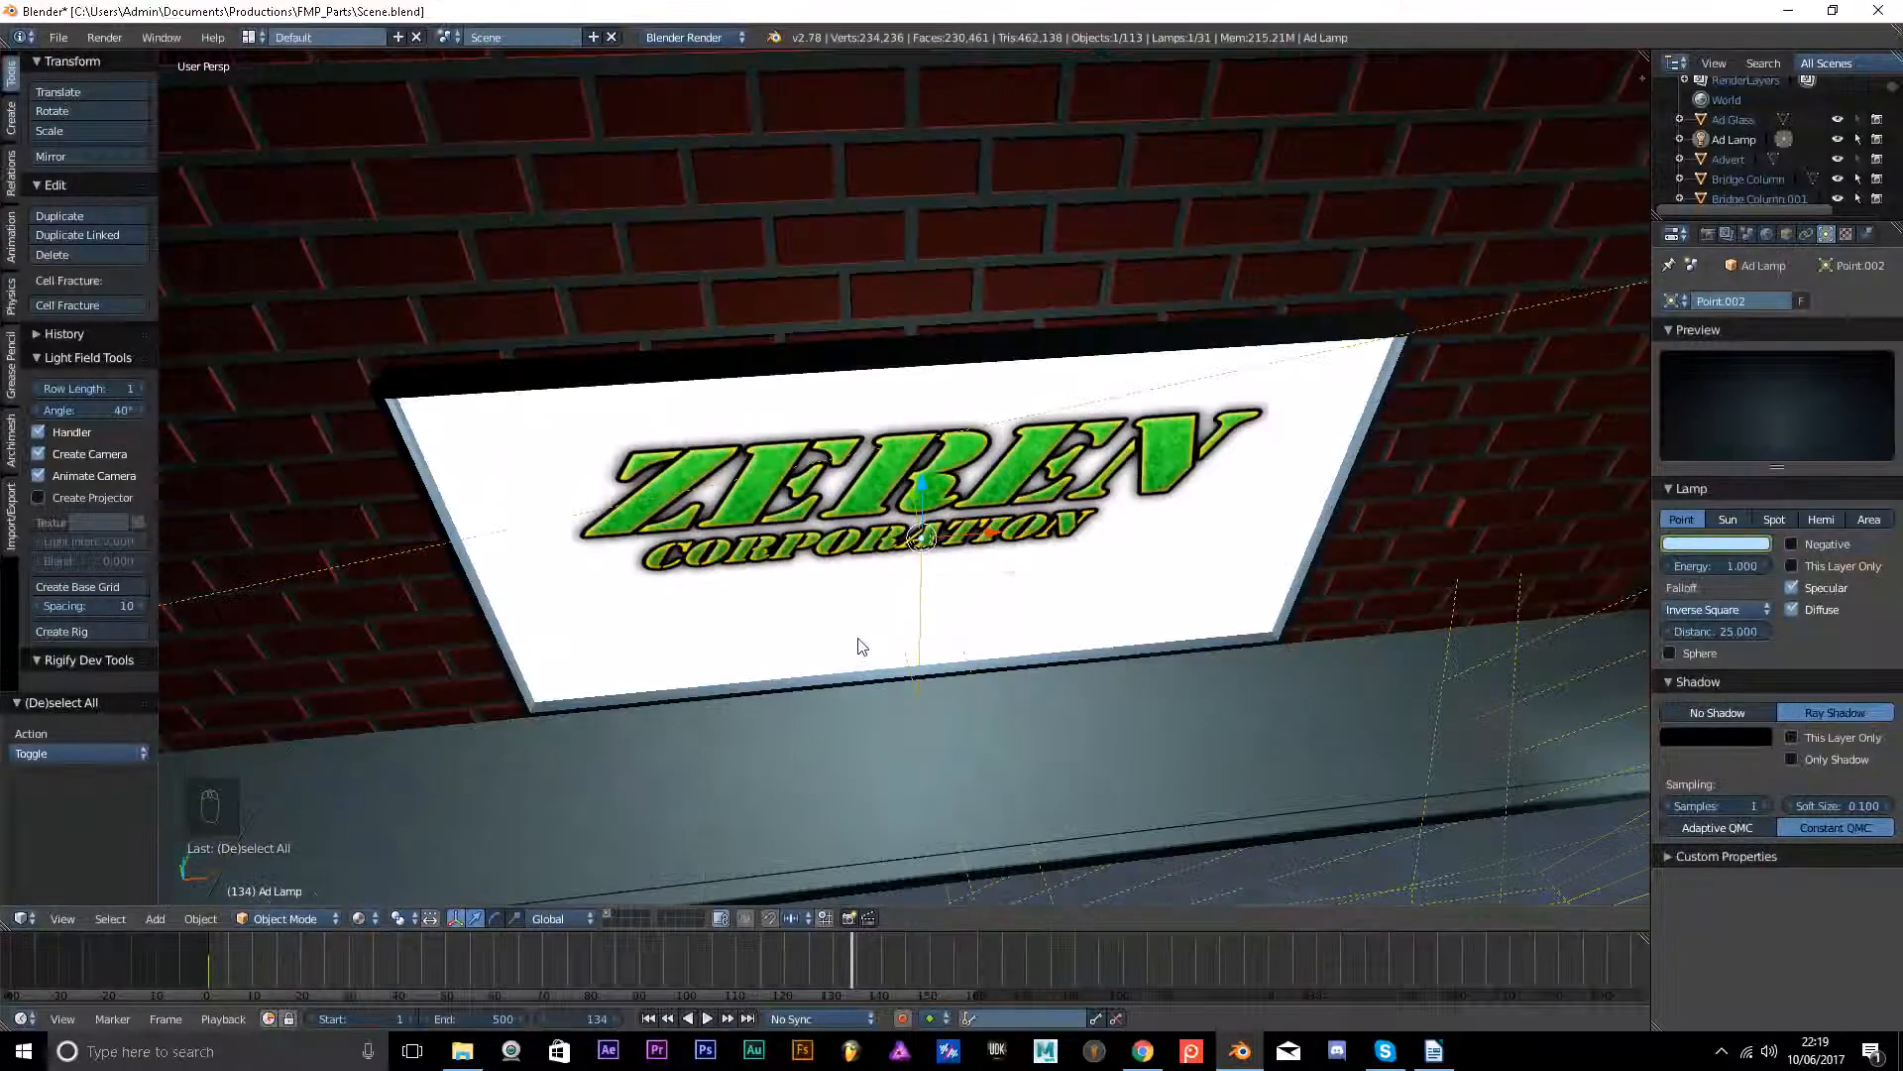
Switch the viewport shading to Solid.
scroll(860, 637, "down", 4)
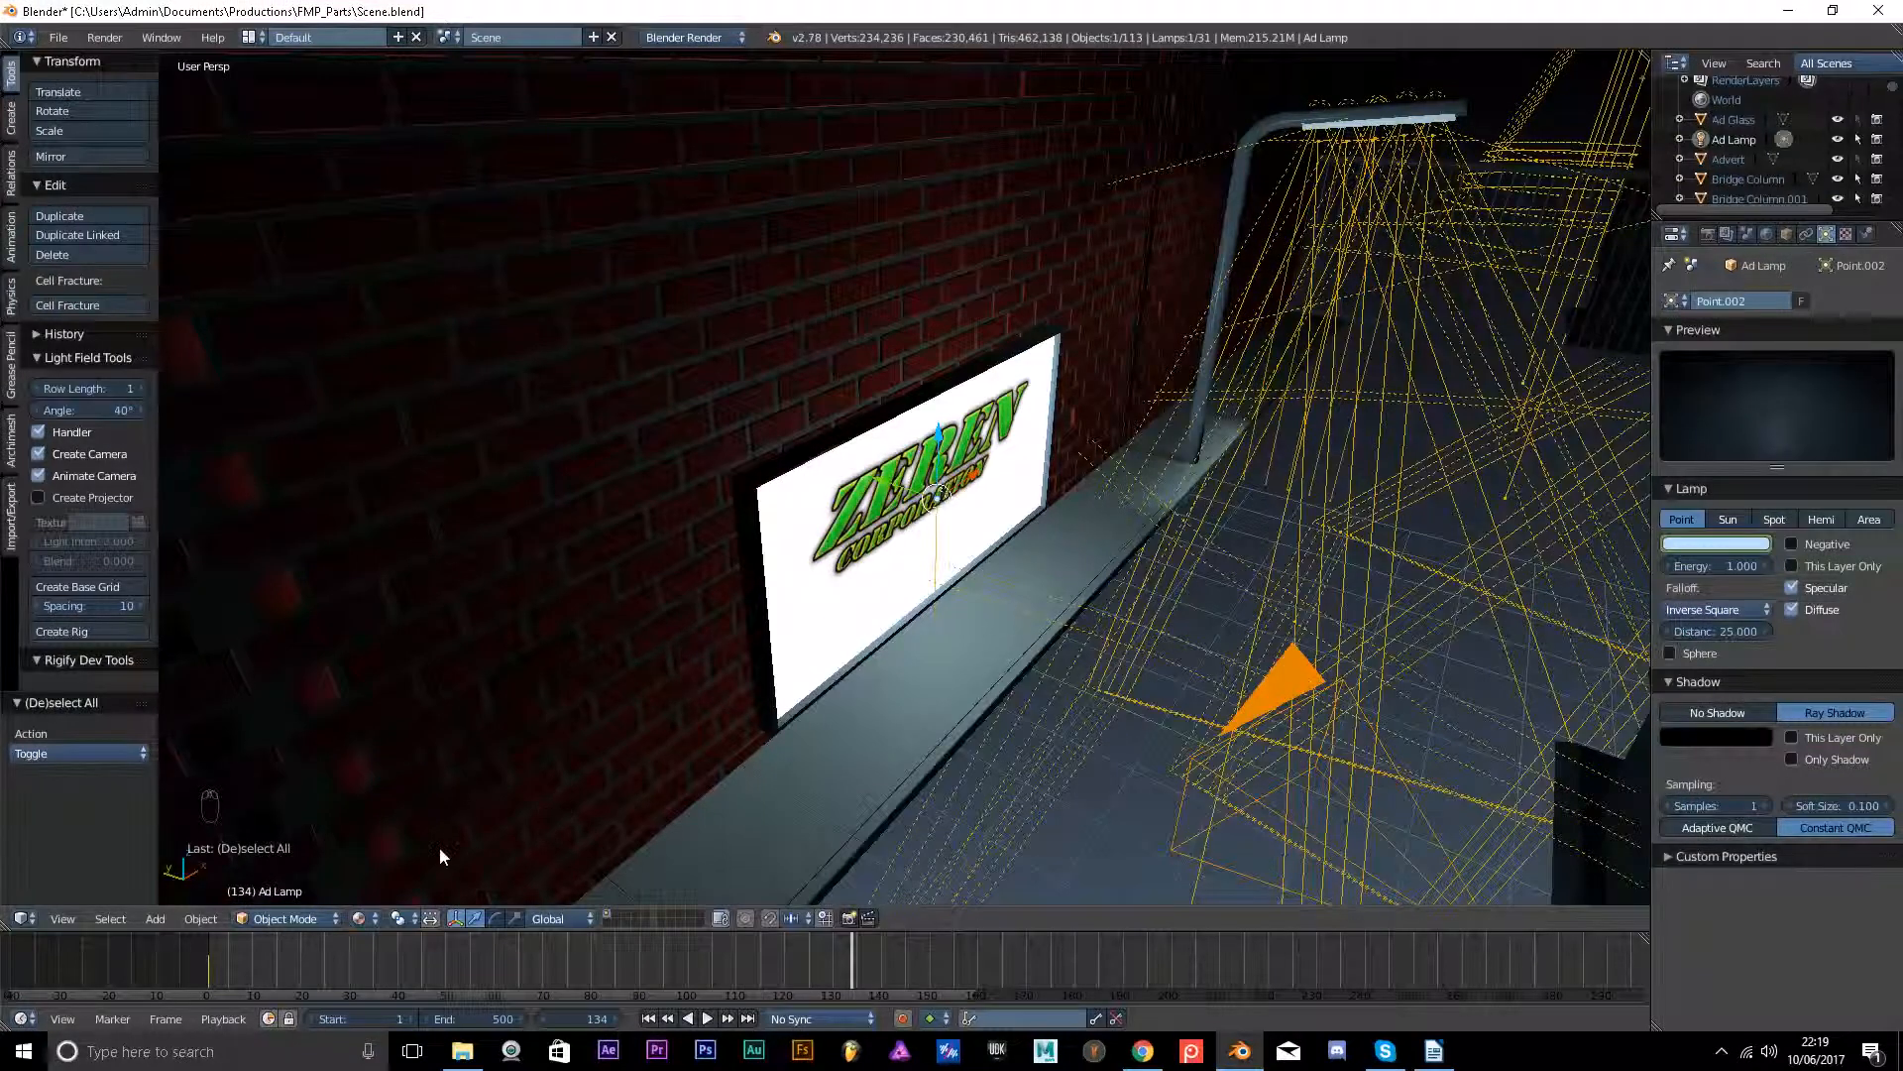
left_click(359, 918)
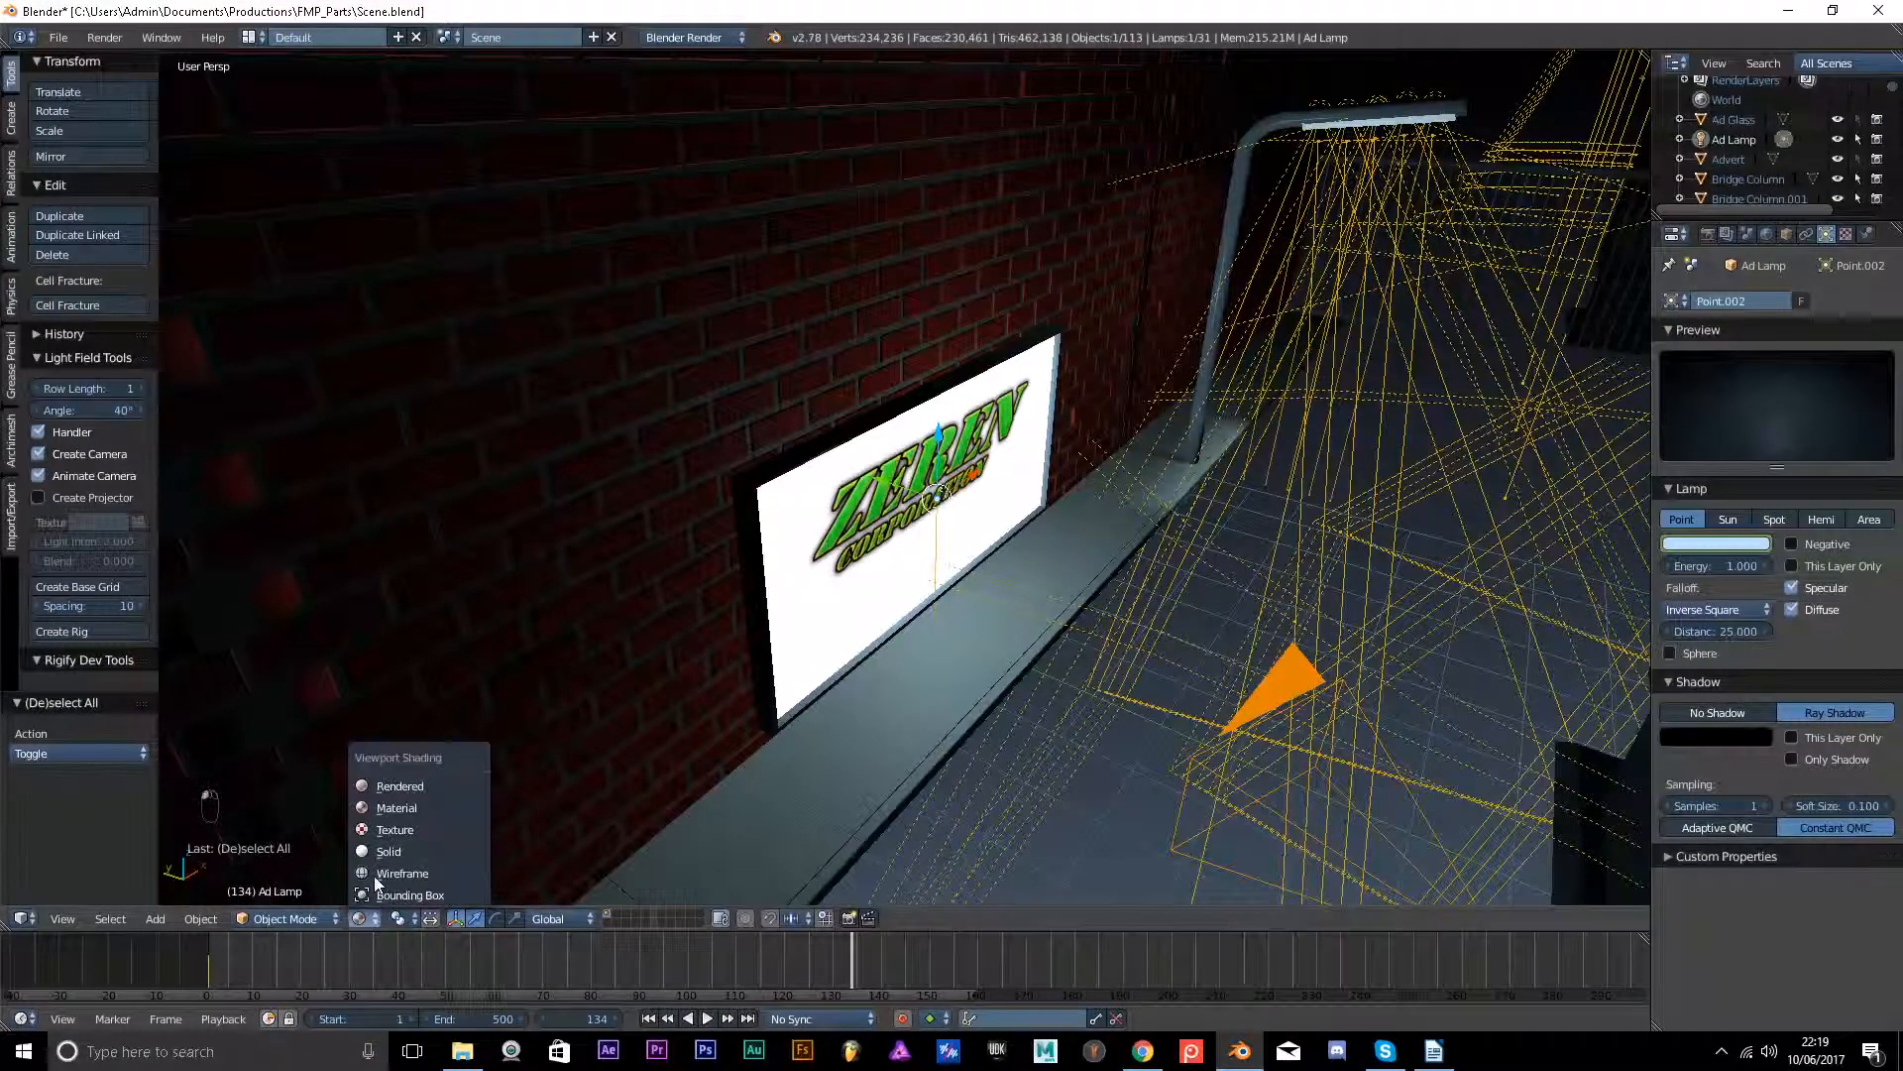
left_click(385, 849)
mouse_move(909, 698)
middle_mouse_down()
mouse_move(958, 688)
mouse_move(893, 686)
middle_mouse_up()
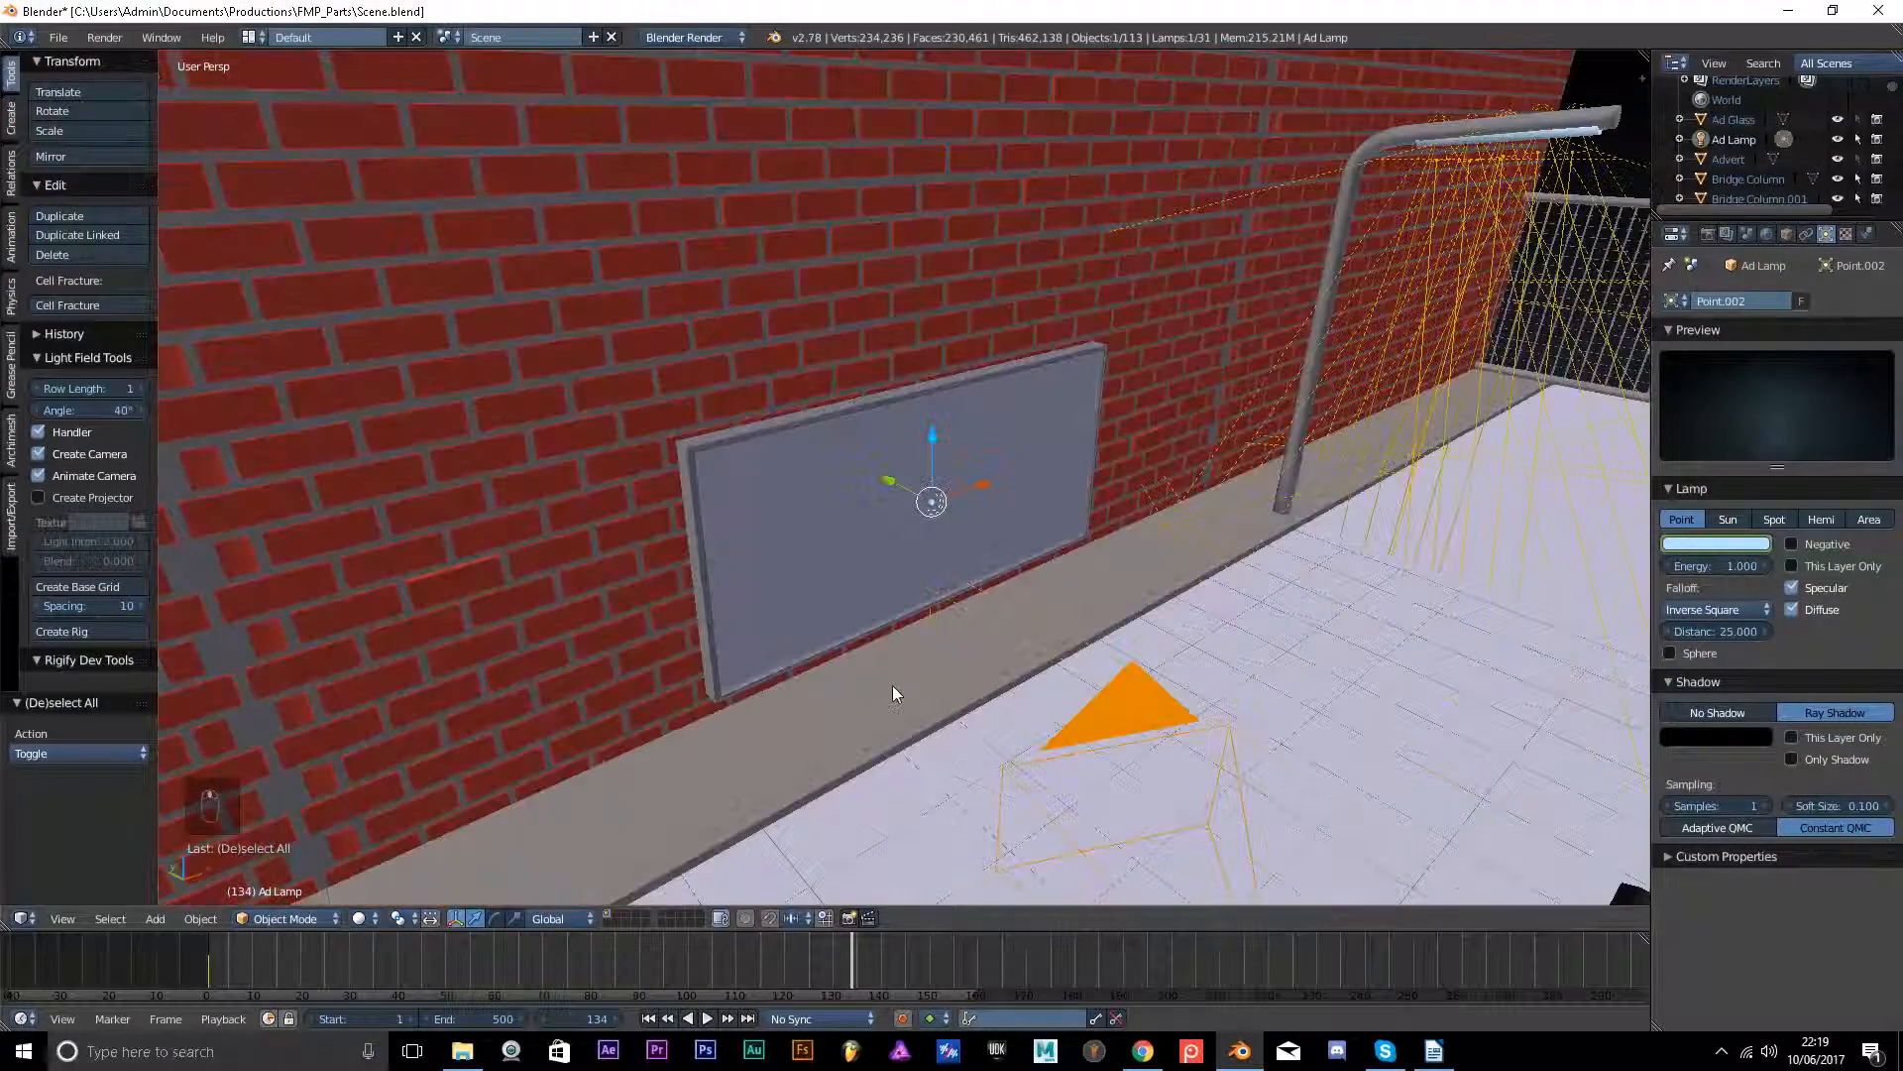
Look through the scene camera, select it, preview its animation from the first frame and return to frame 1.
key("KP_0")
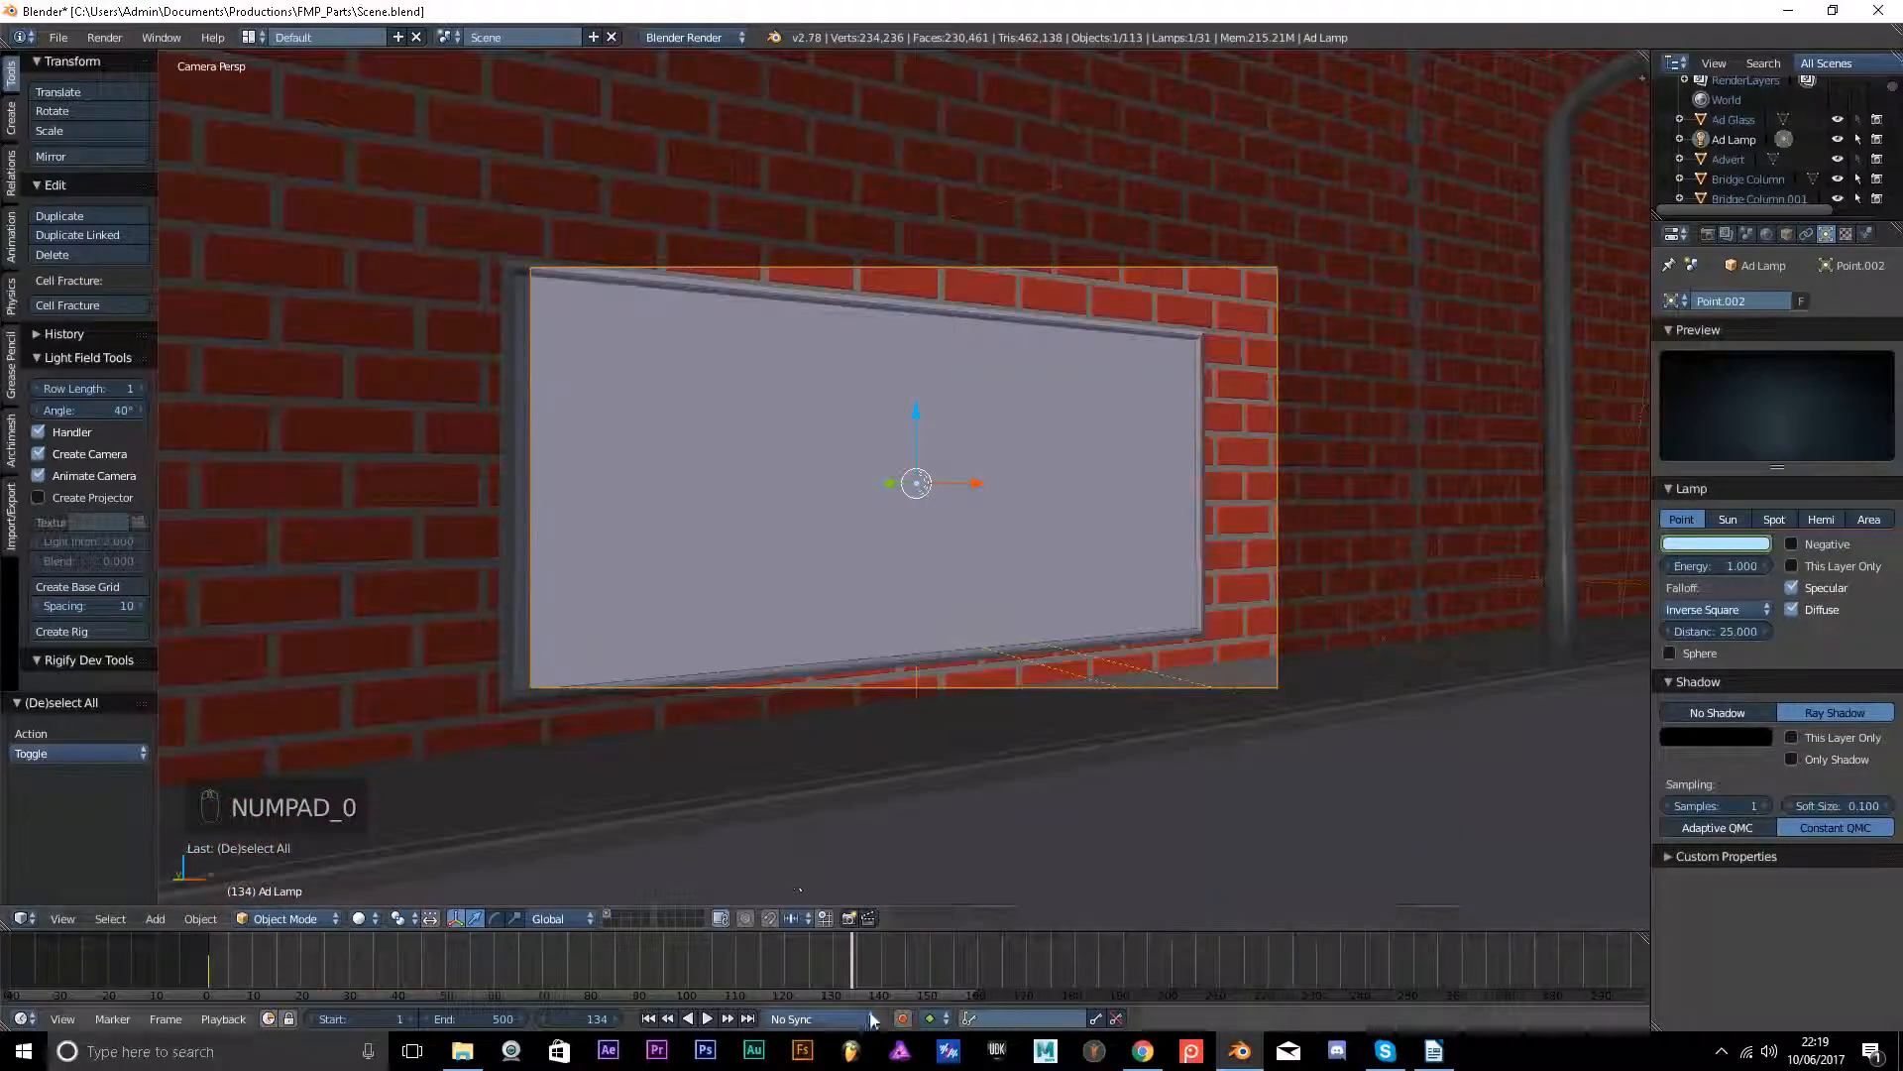
left_click(649, 1018)
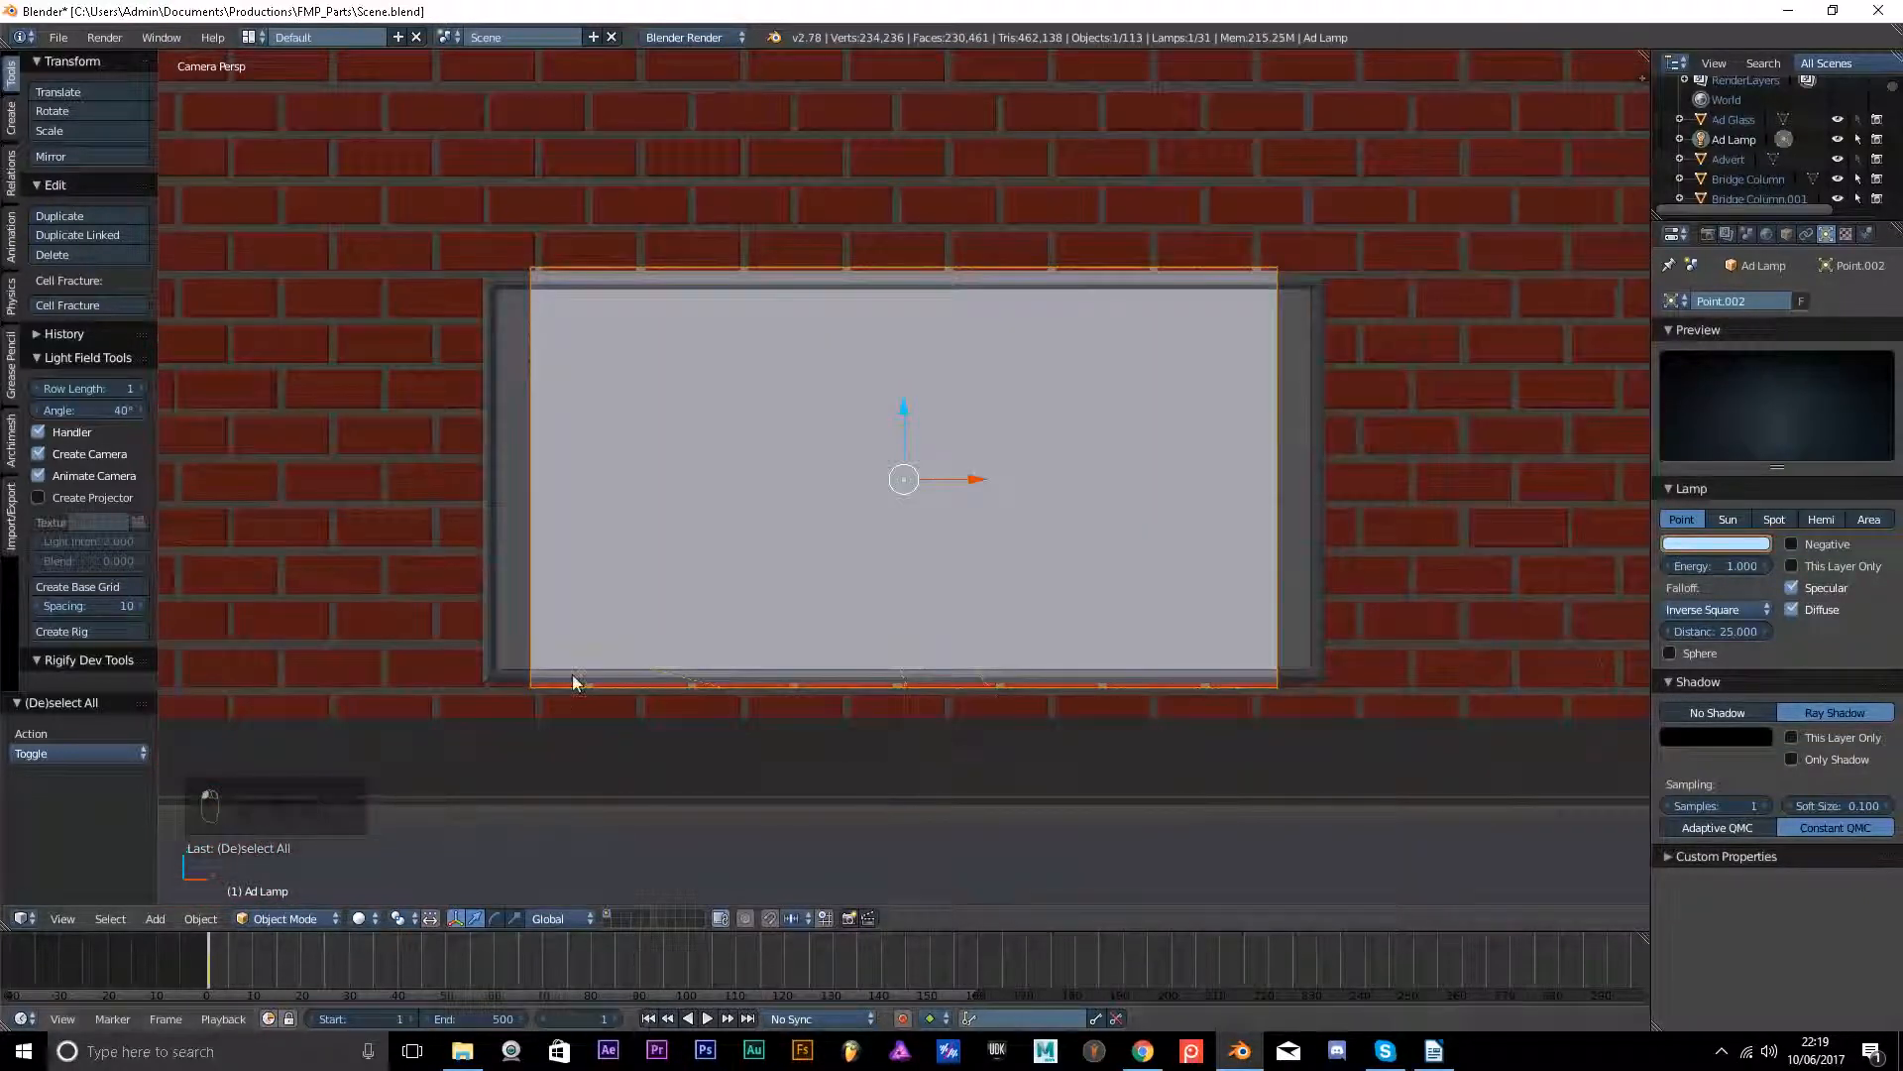
right_click(532, 395)
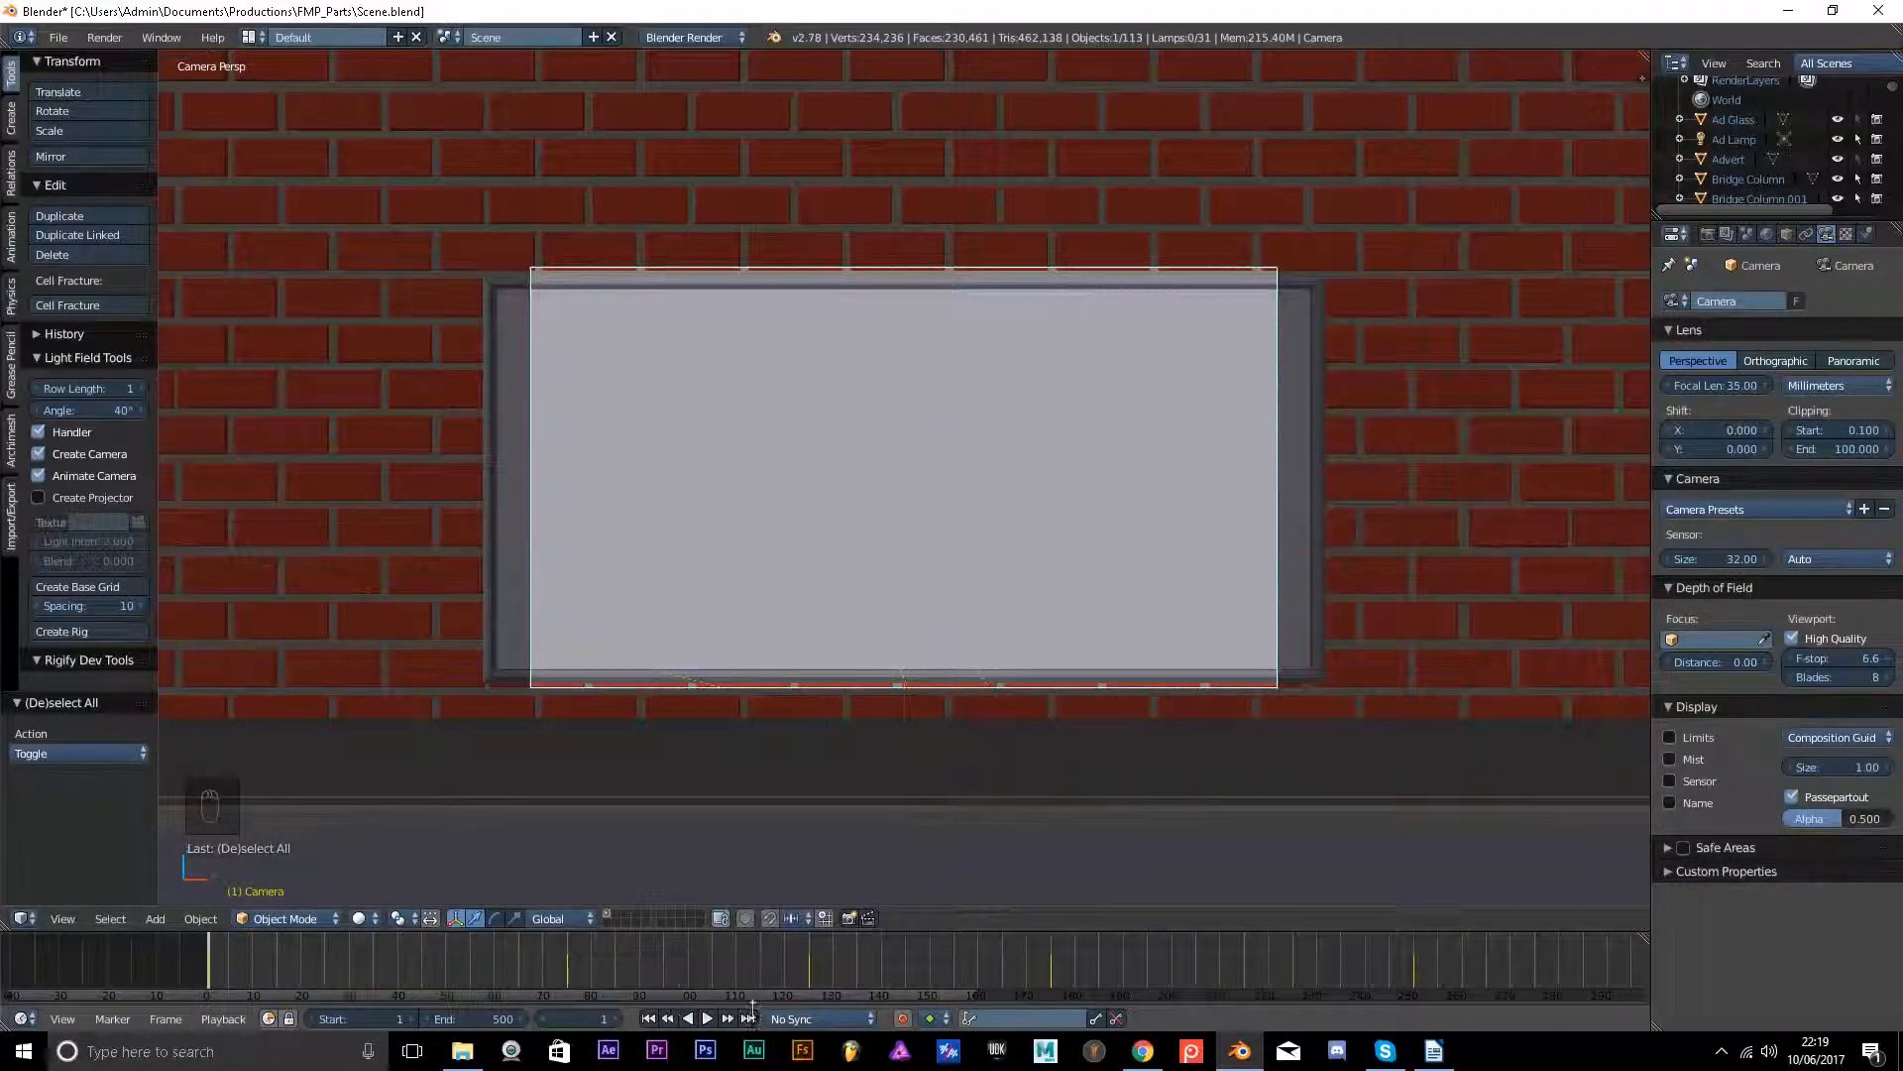
left_click(707, 1018)
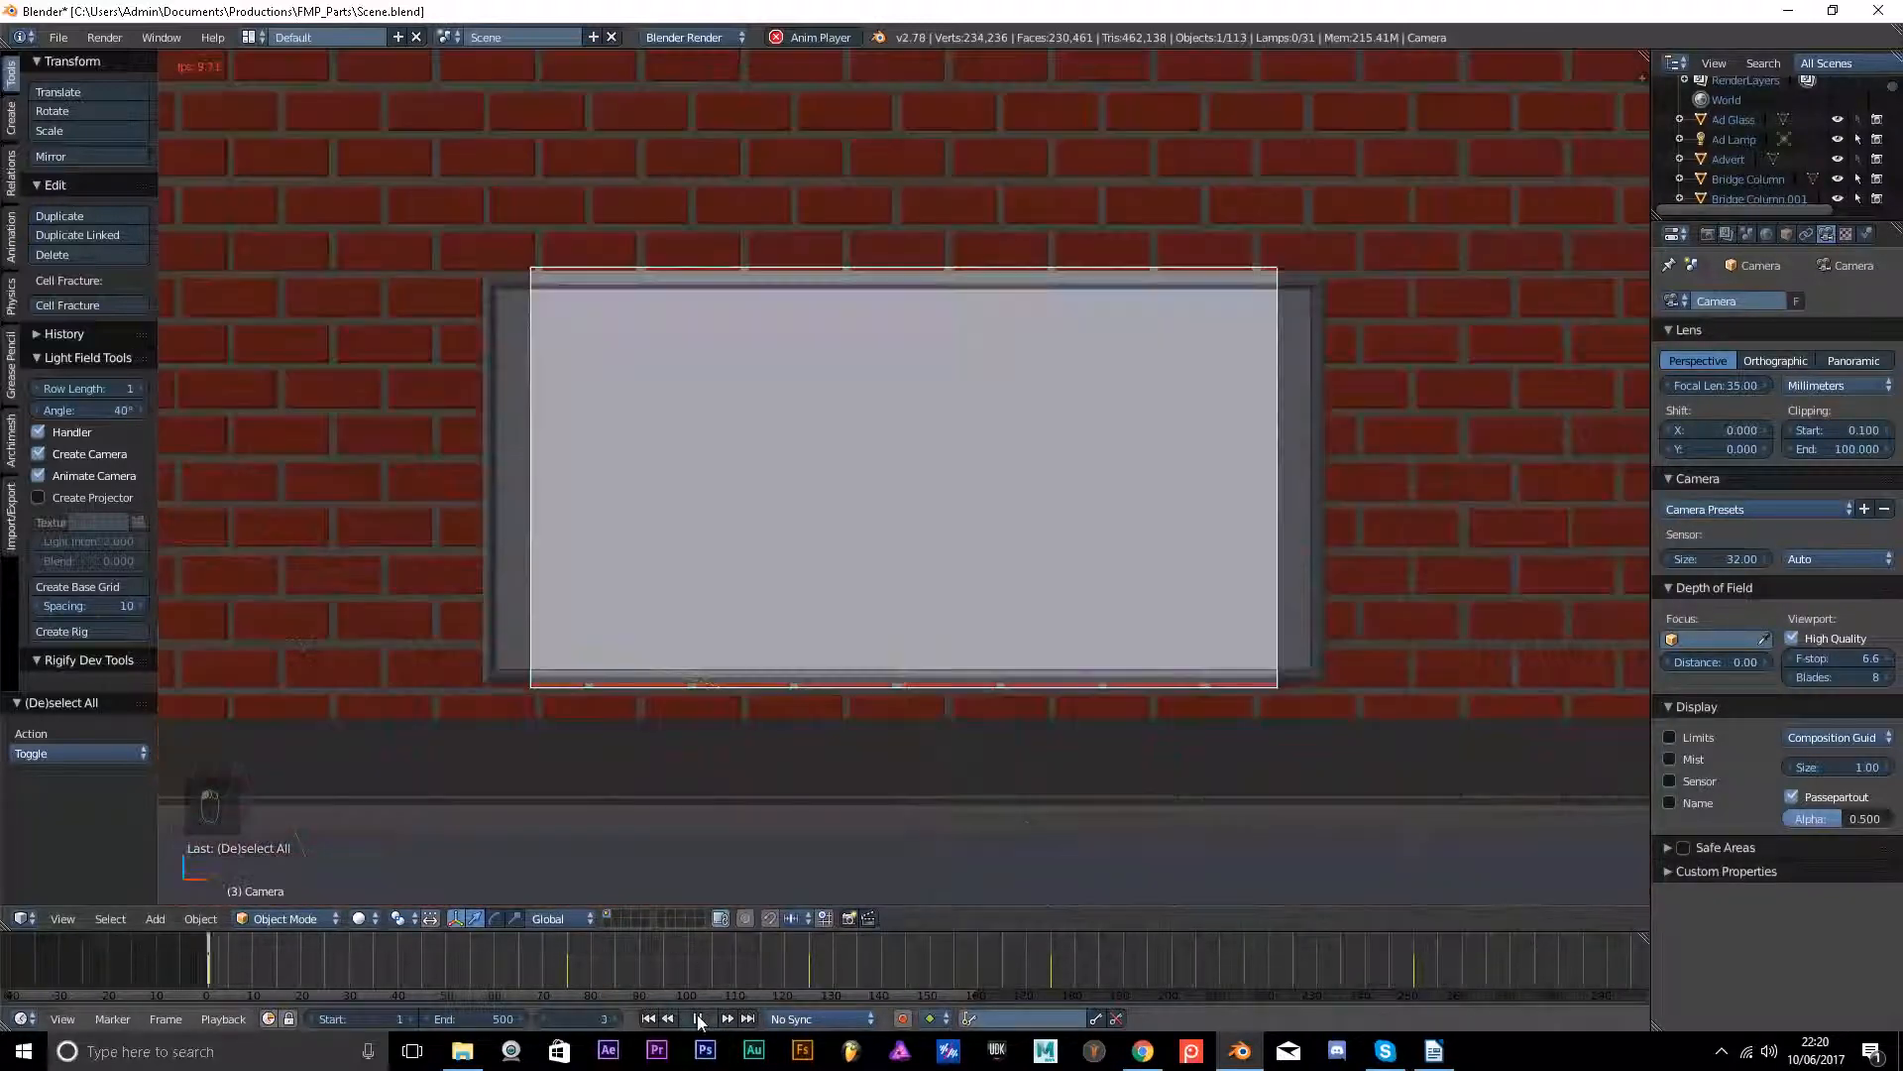
left_click(697, 1018)
left_click(648, 1019)
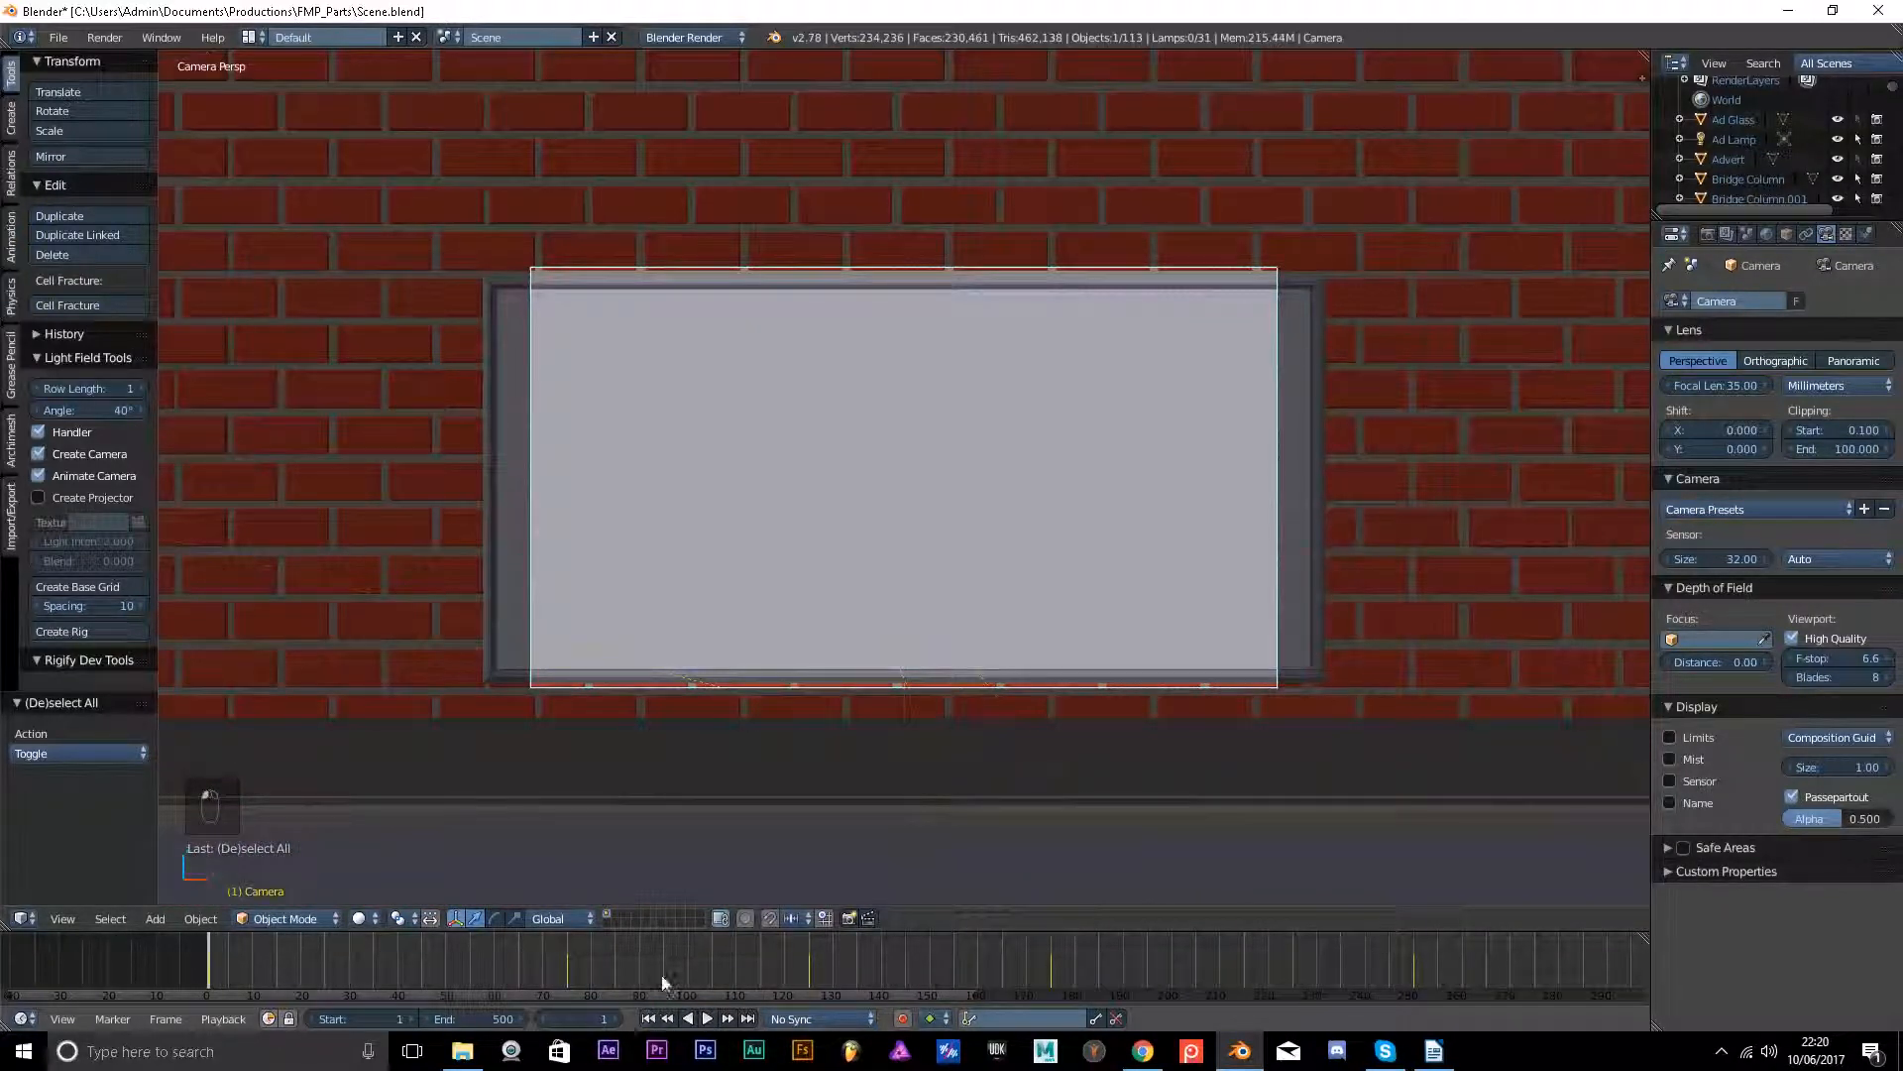
Inspect the spot lamp at the head of the street lamp beside the brick wall, and clear the selection.
middle_click_drag(932, 587, 1052, 649)
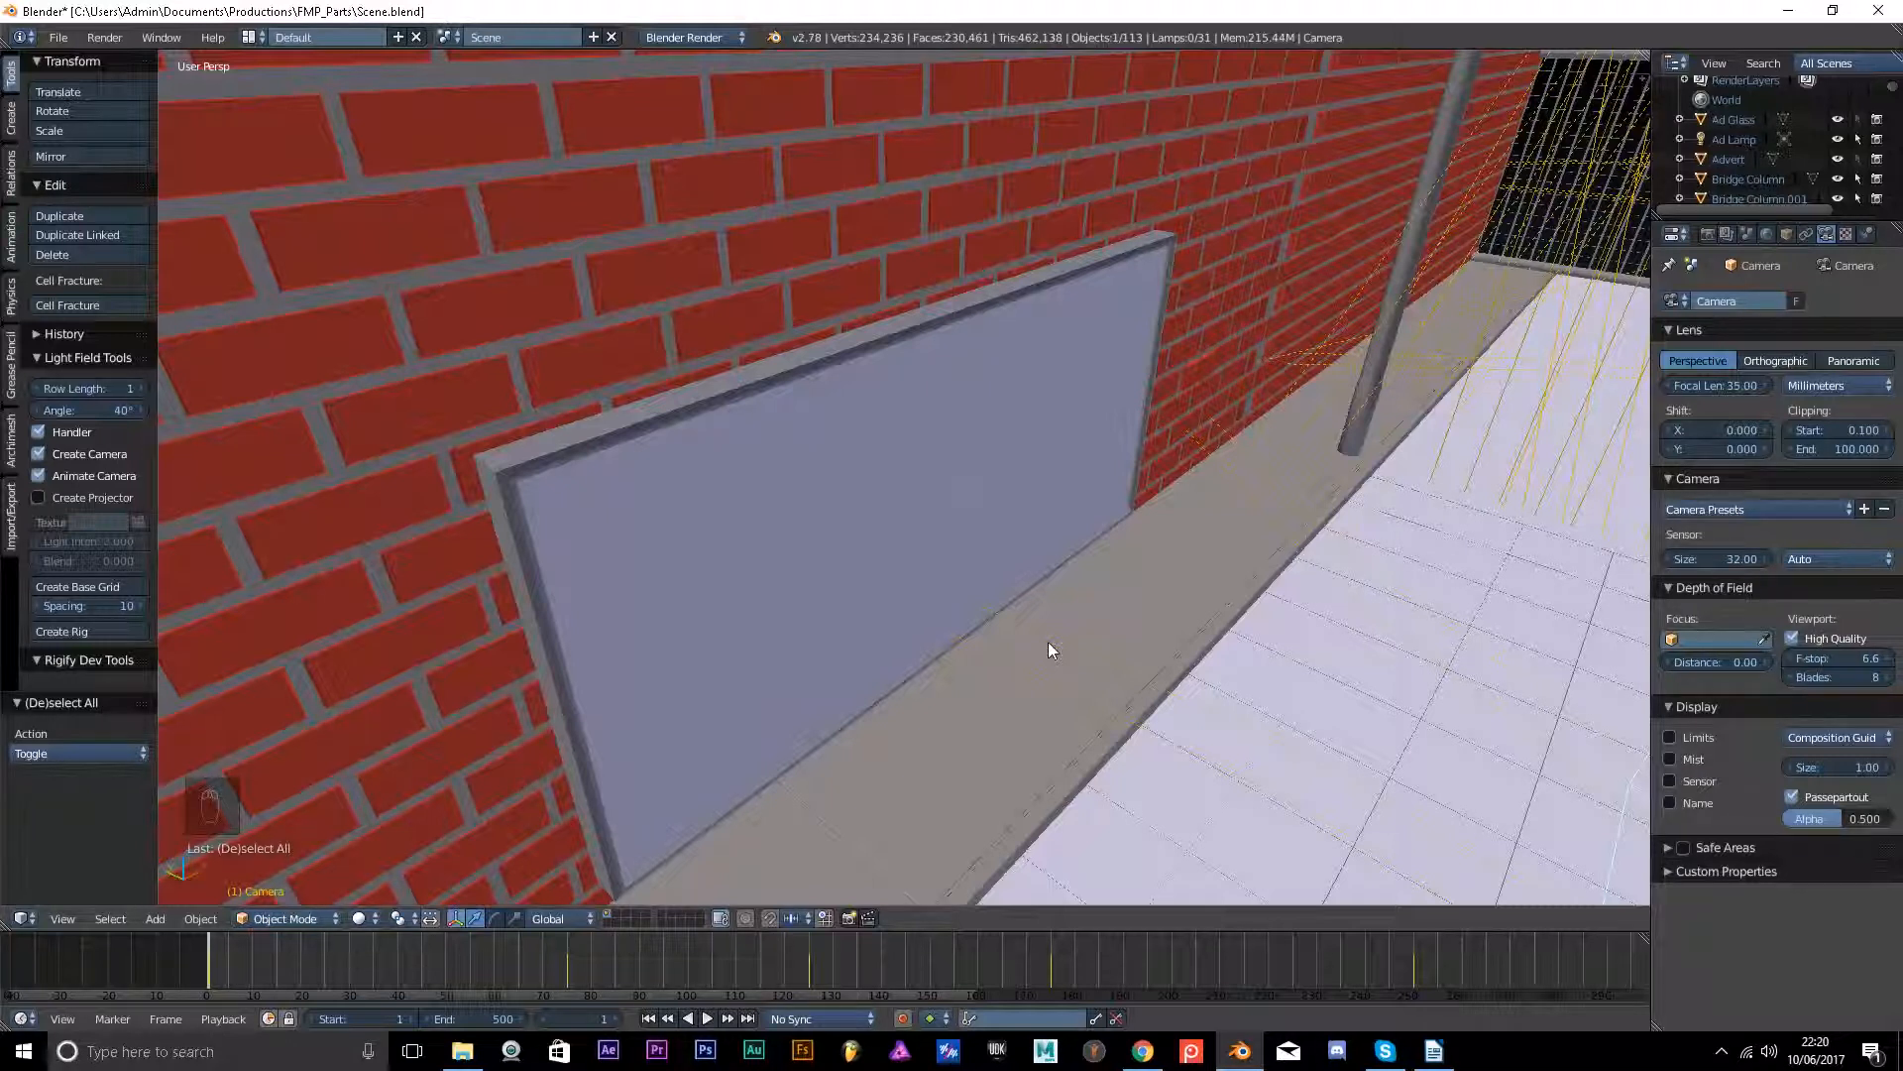
scroll(952, 436, "down", 5)
middle_click_drag(1024, 424, 615, 607, "shift")
scroll(970, 479, "up", 3)
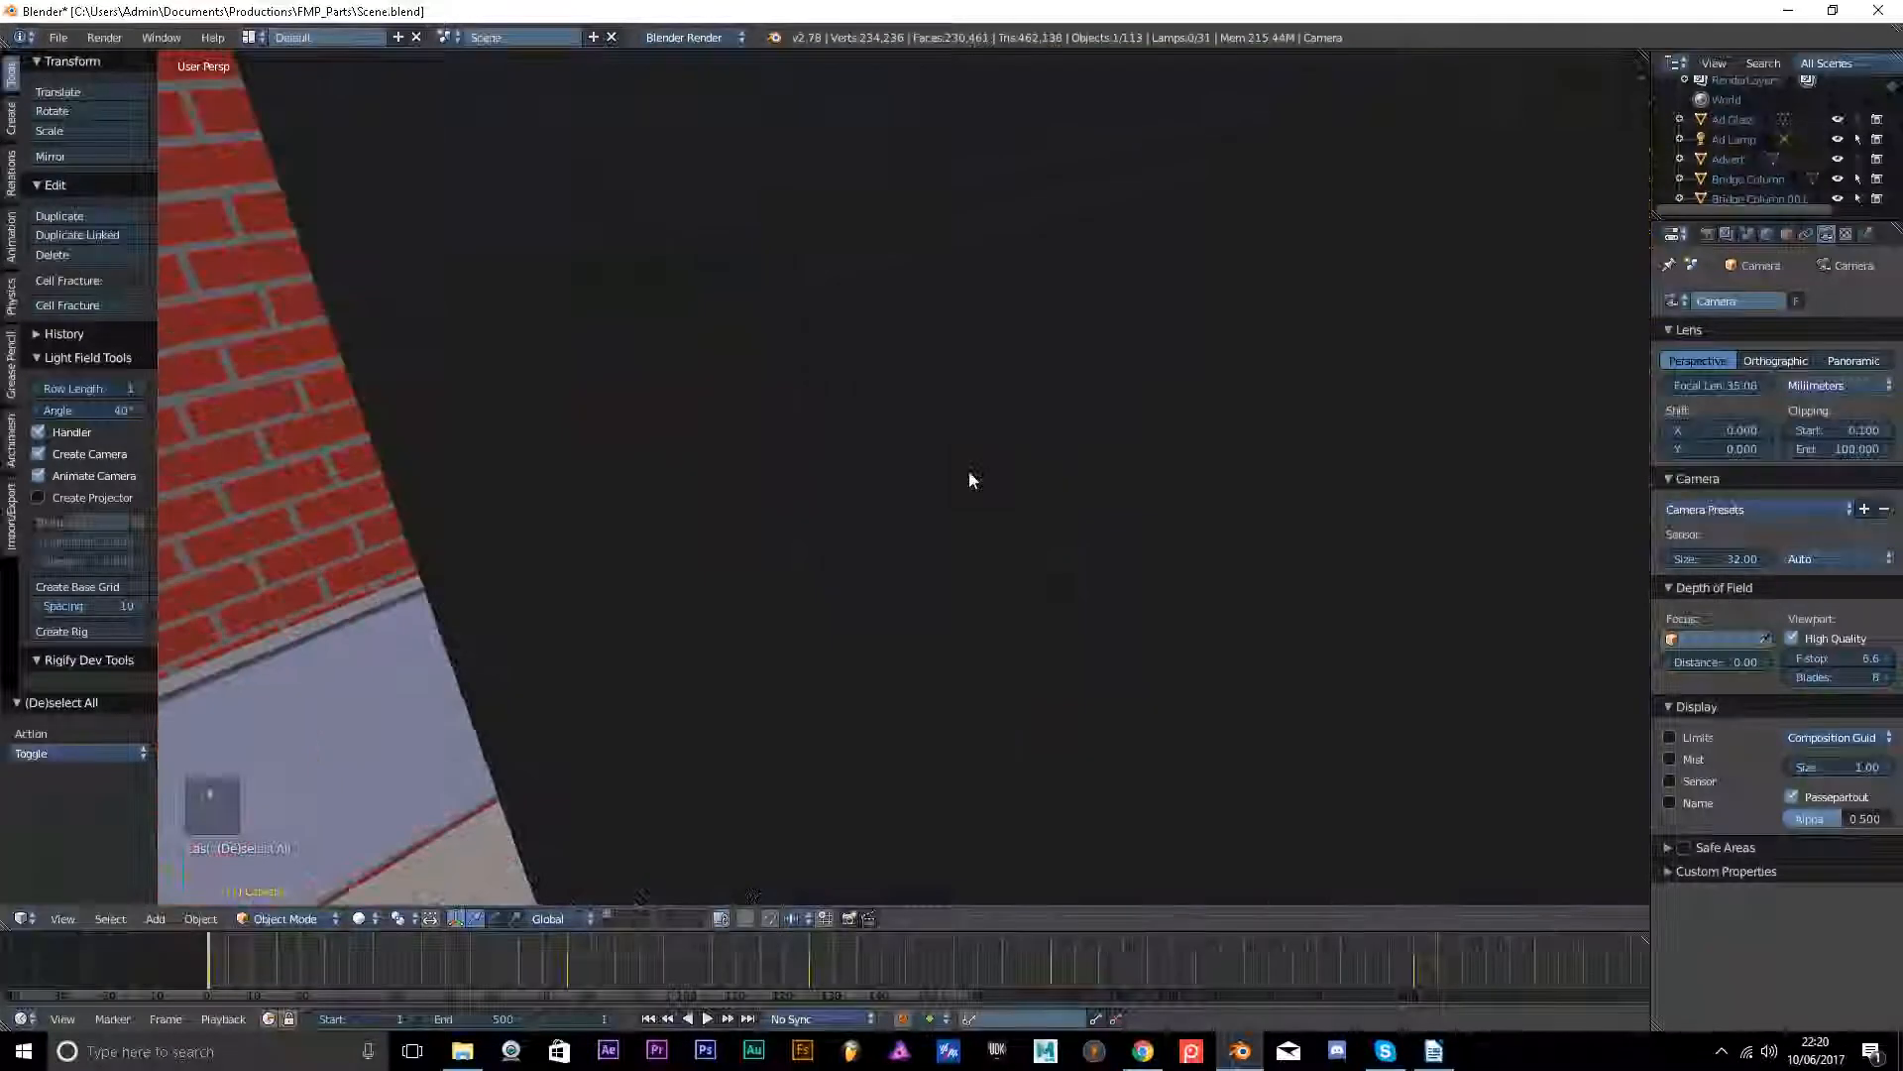
scroll(969, 472, "down", 3)
middle_click_drag(969, 471, 952, 349)
scroll(1024, 359, "up", 1)
right_click(950, 236)
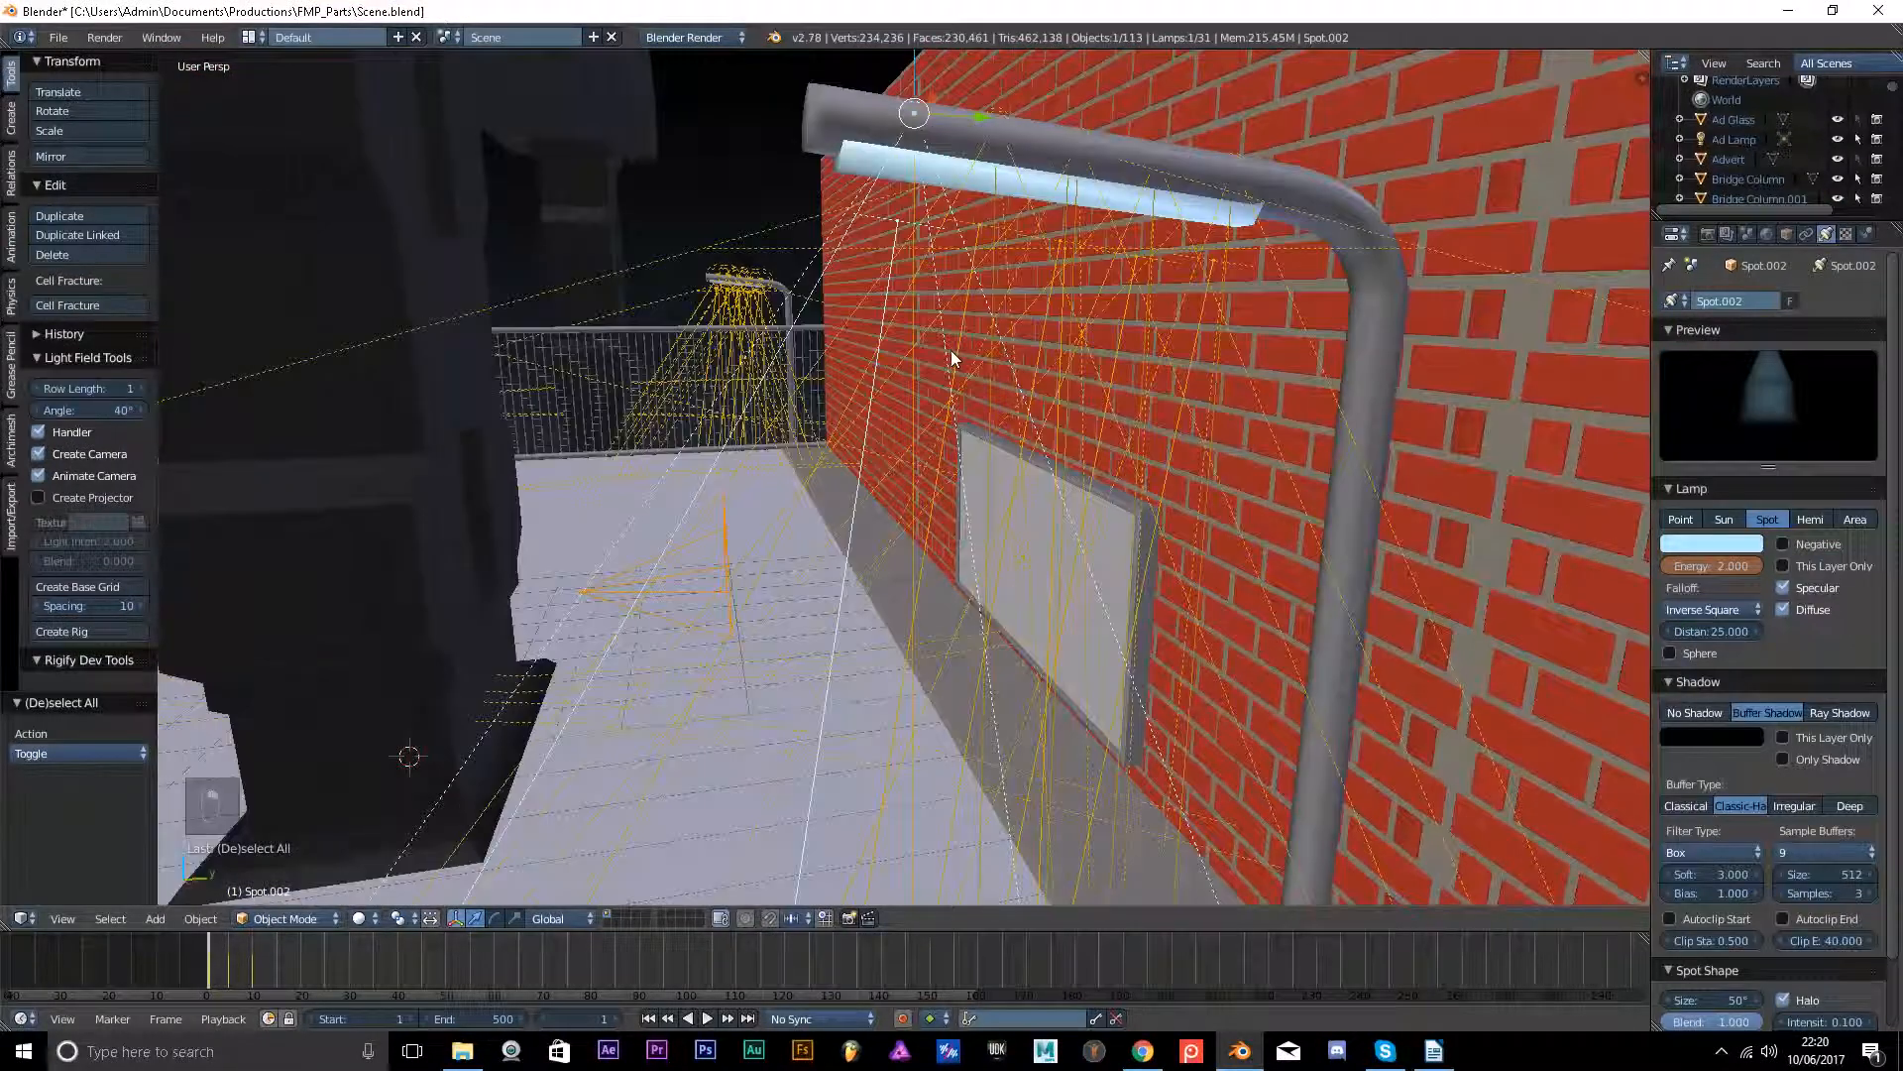
key("a")
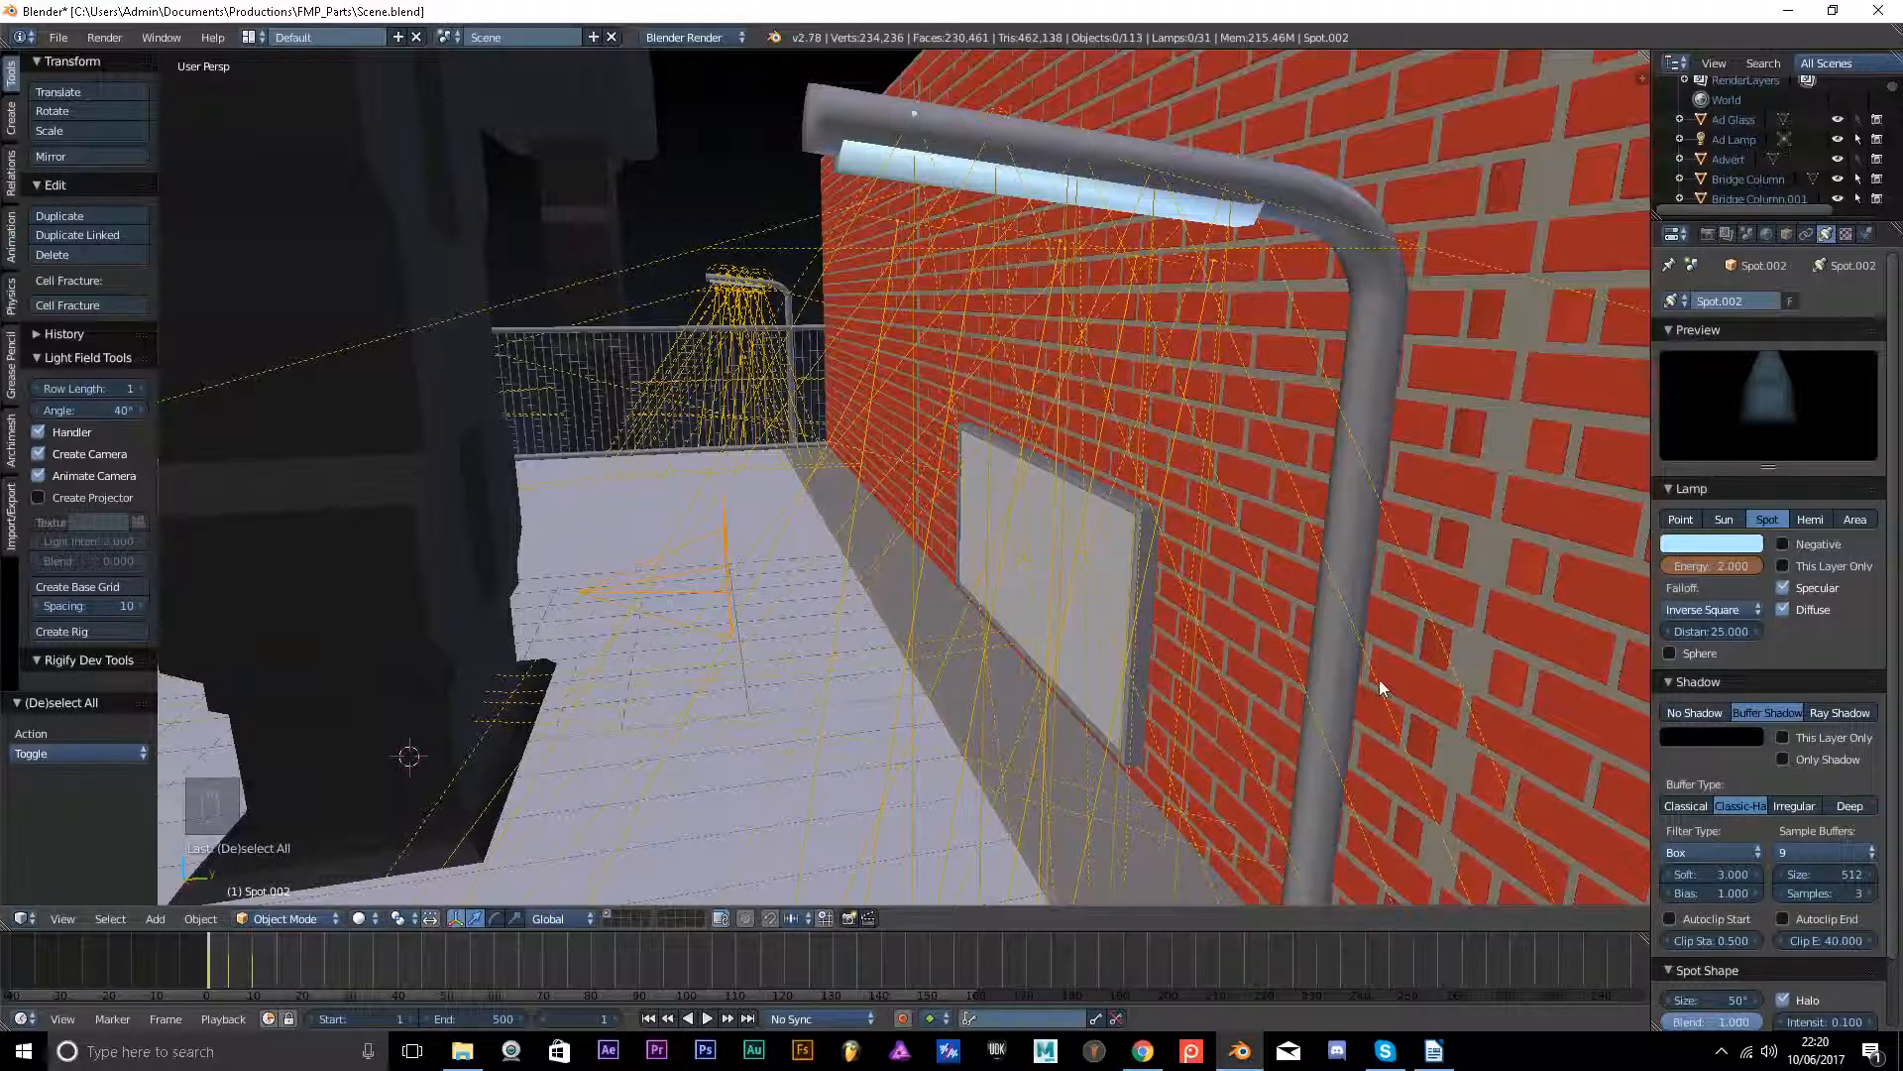
Switch to Chrome and review Task 3, Task 4 and the evidence table in the Unit 8 assignment brief.
left_click(1150, 1053)
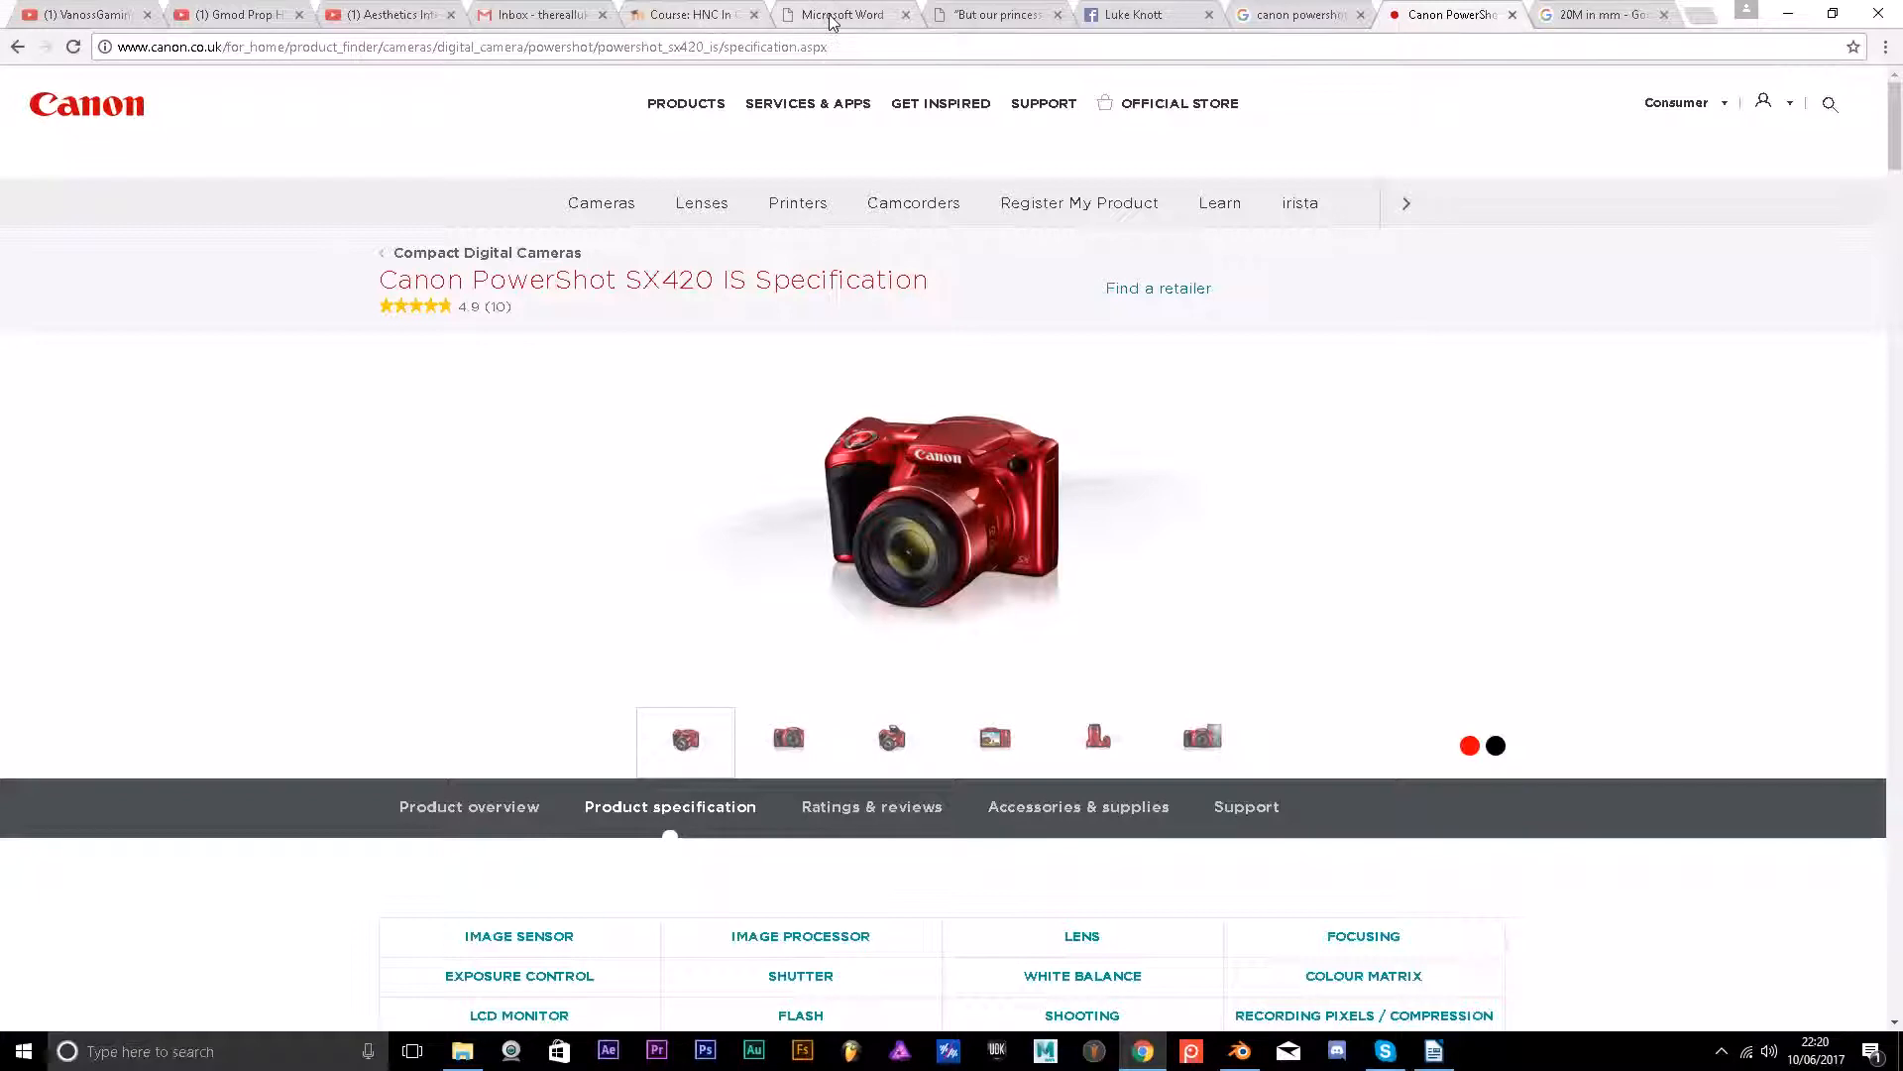
left_click(731, 18)
left_click(849, 19)
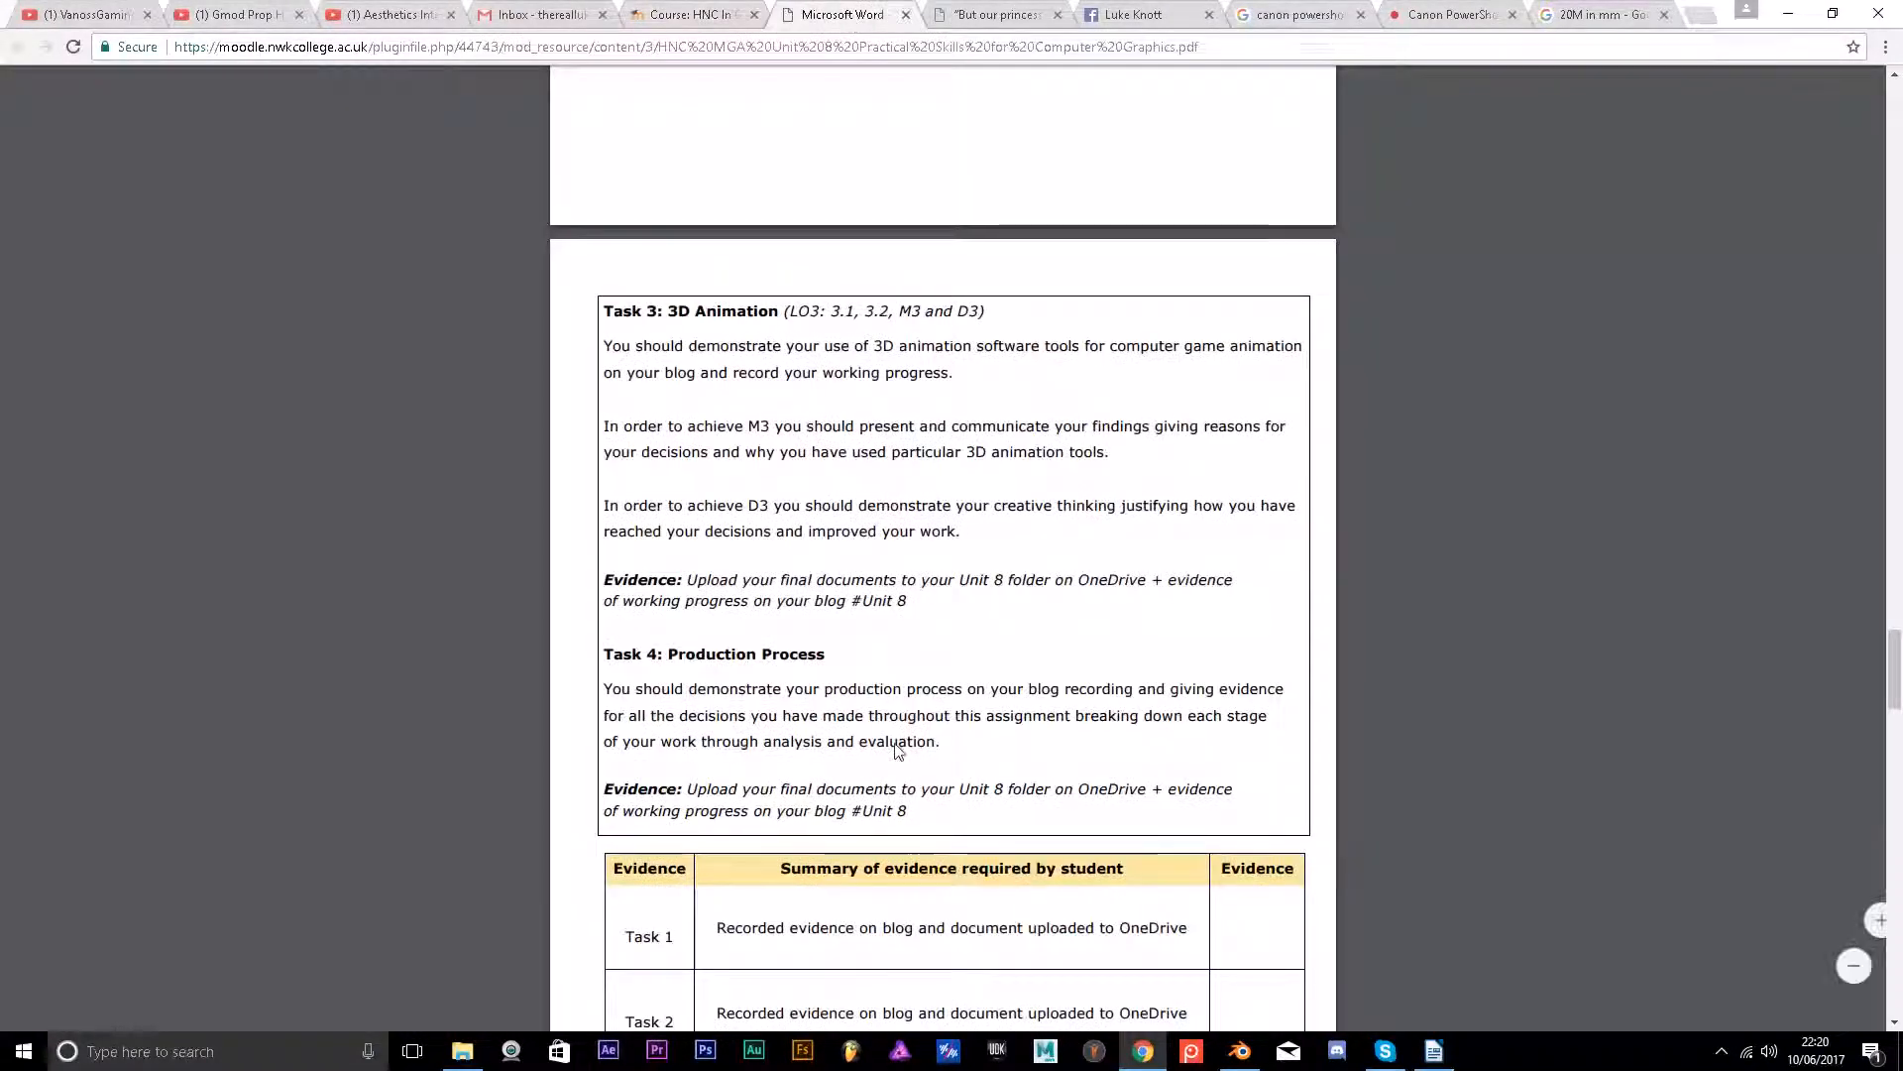
scroll(781, 595, "down", 2)
scroll(780, 596, "down", 3)
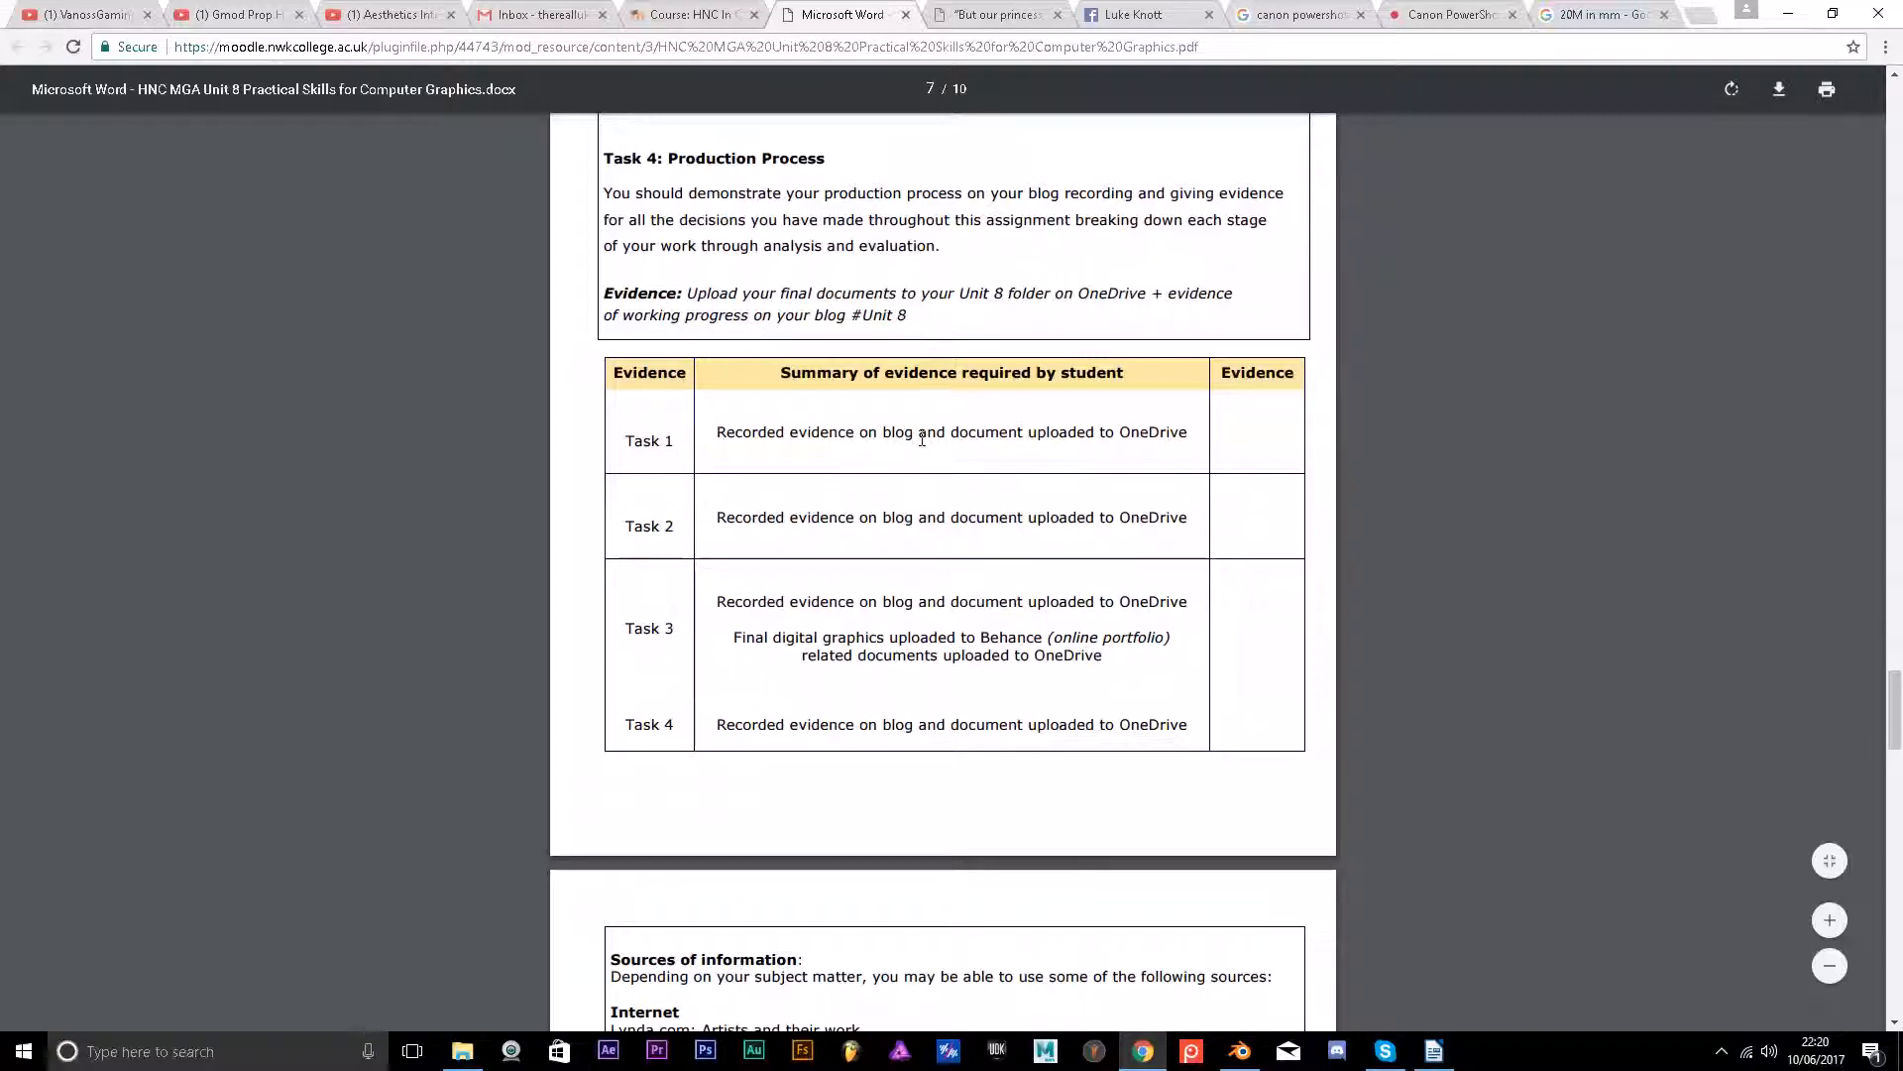
scroll(922, 439, "up", 5)
scroll(778, 539, "down", 3)
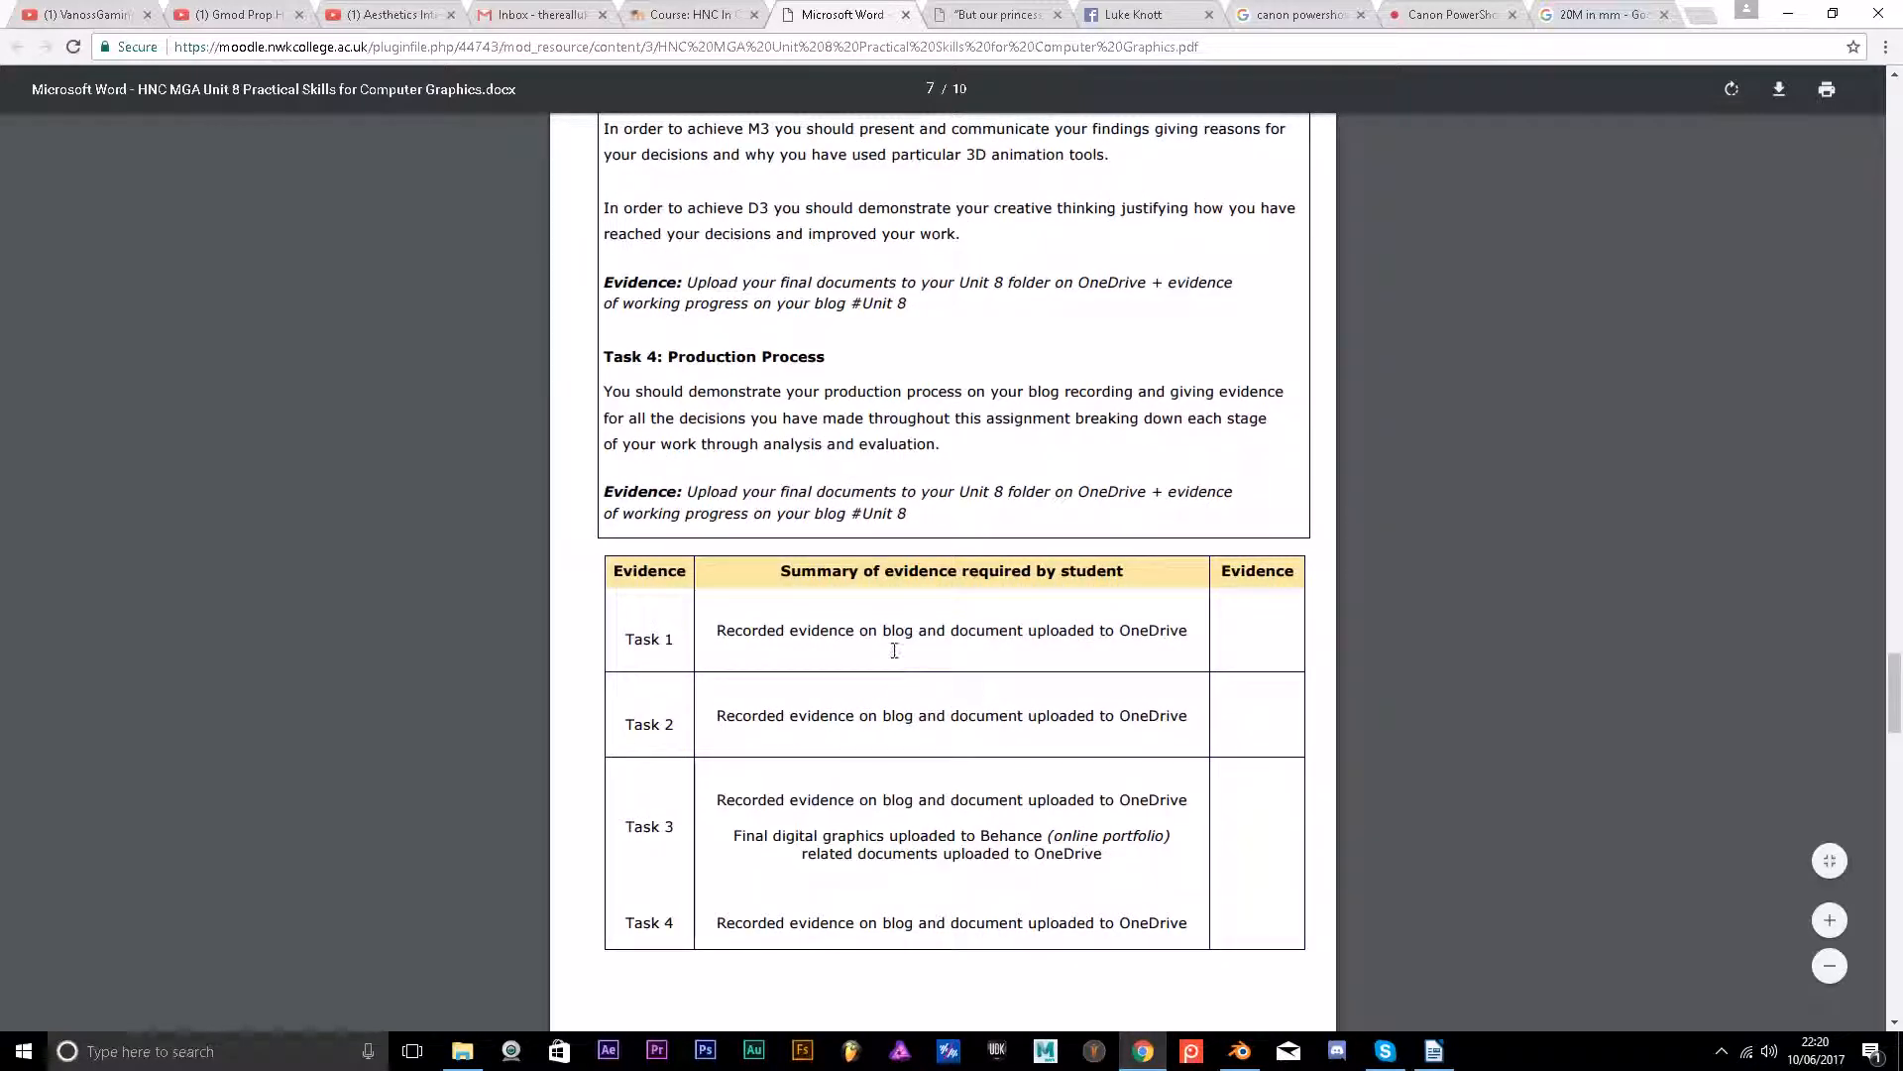
scroll(894, 650, "up", 4)
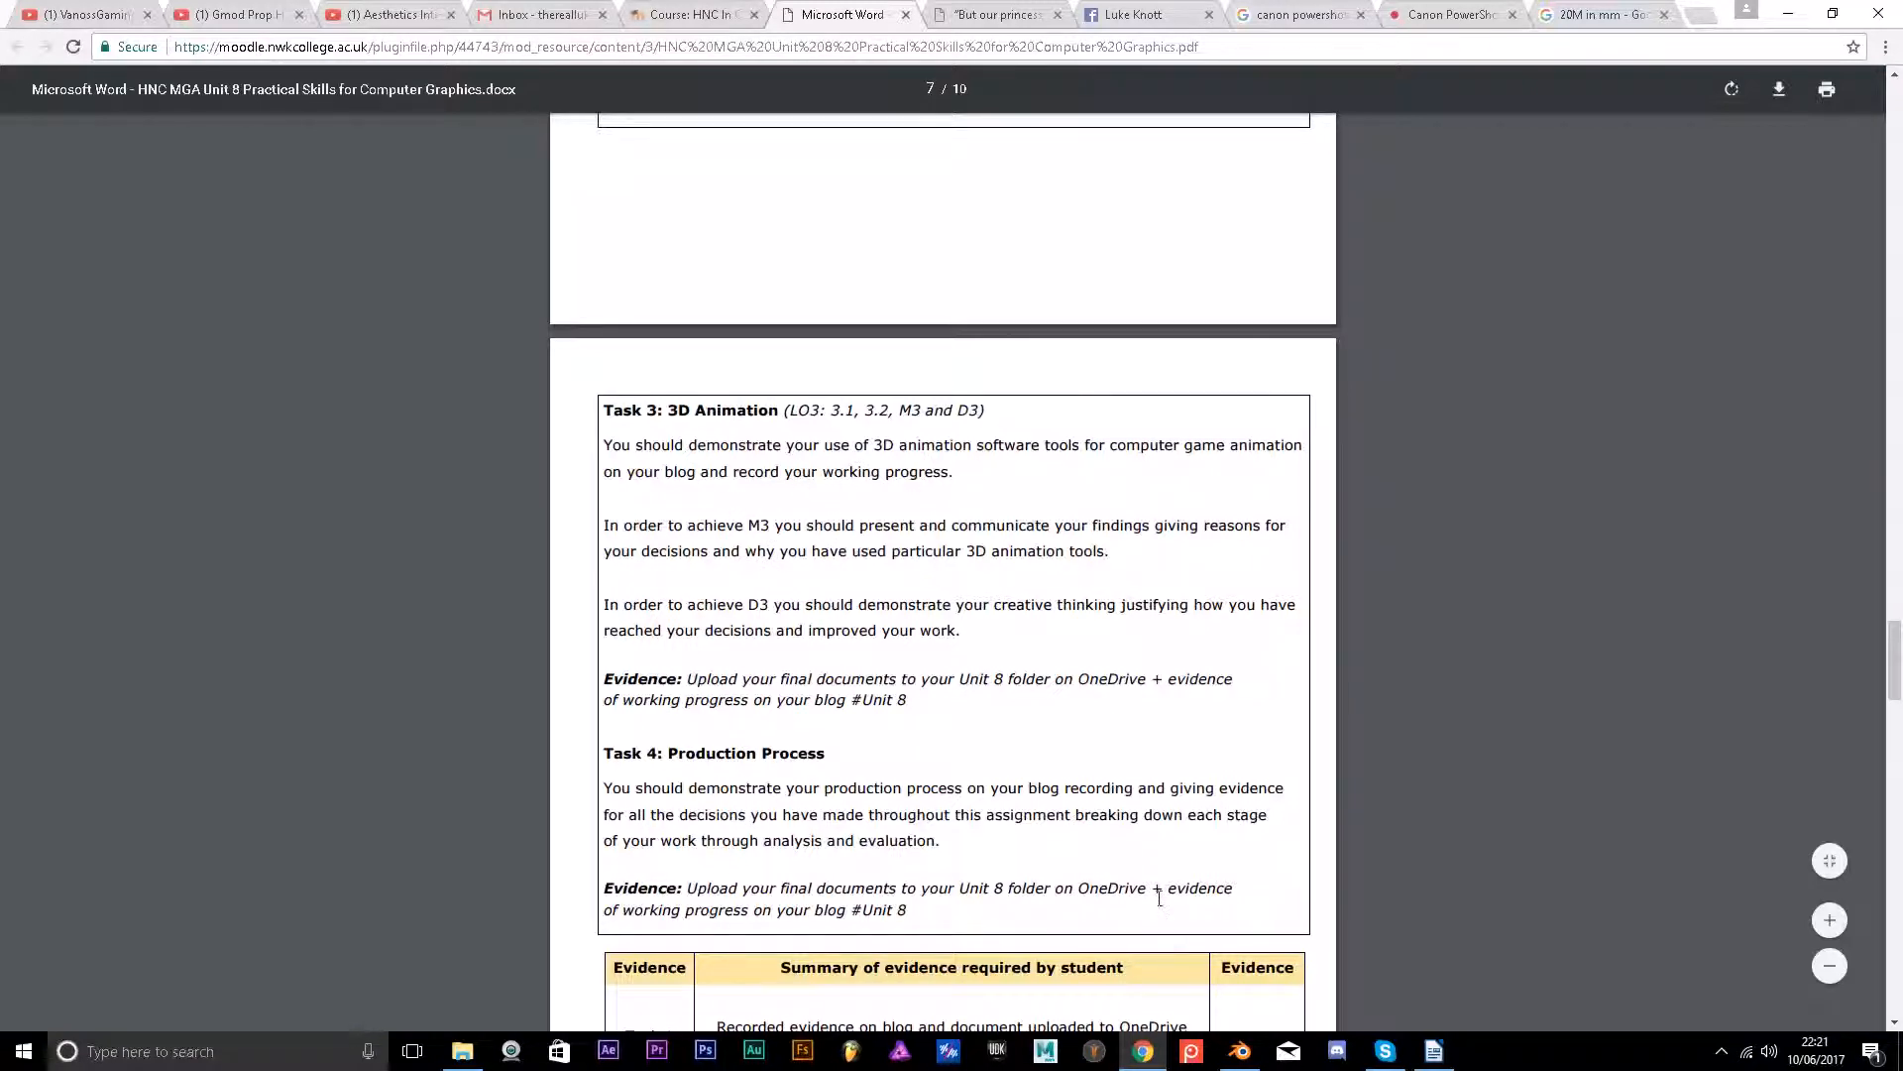
Switch back to Blender and select the camera facing the advert board.
left_click(1238, 1060)
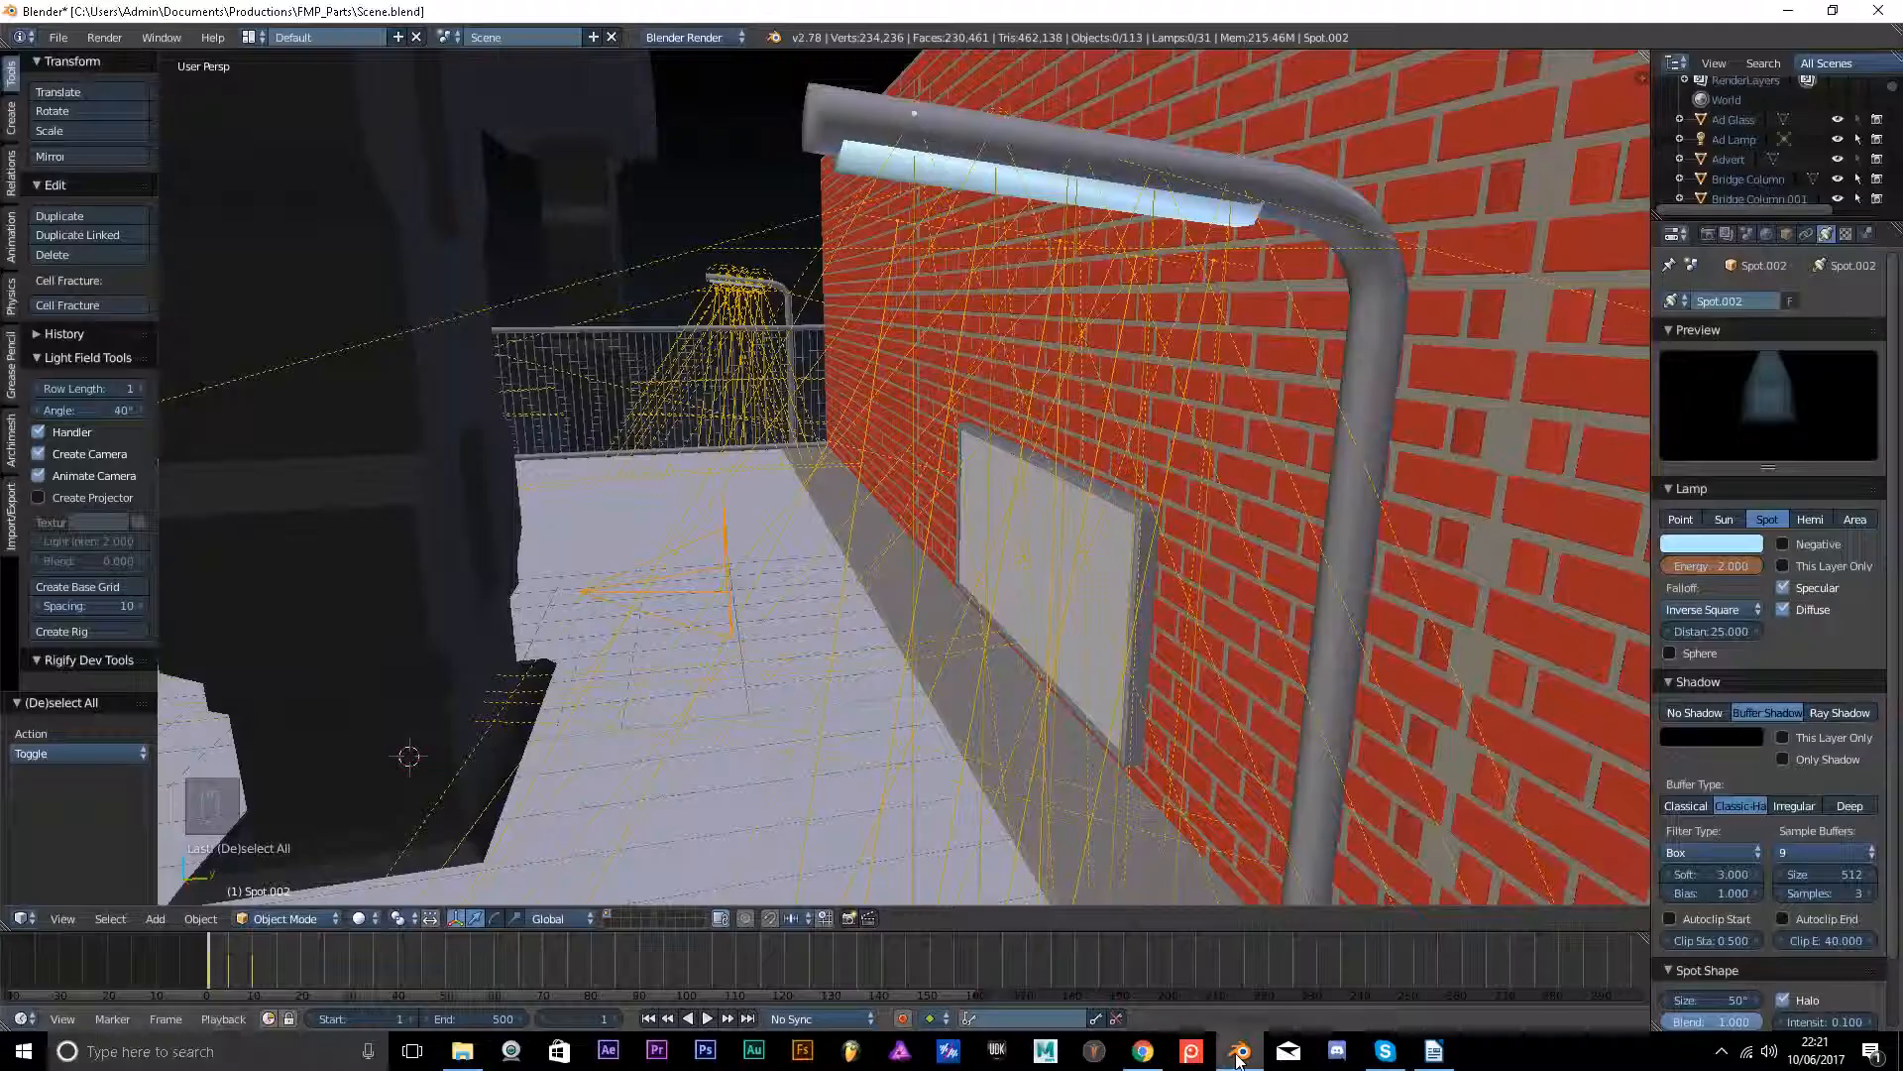
middle_click_drag(678, 654, 863, 689)
scroll(863, 689, "down", 3)
scroll(861, 682, "down", 4)
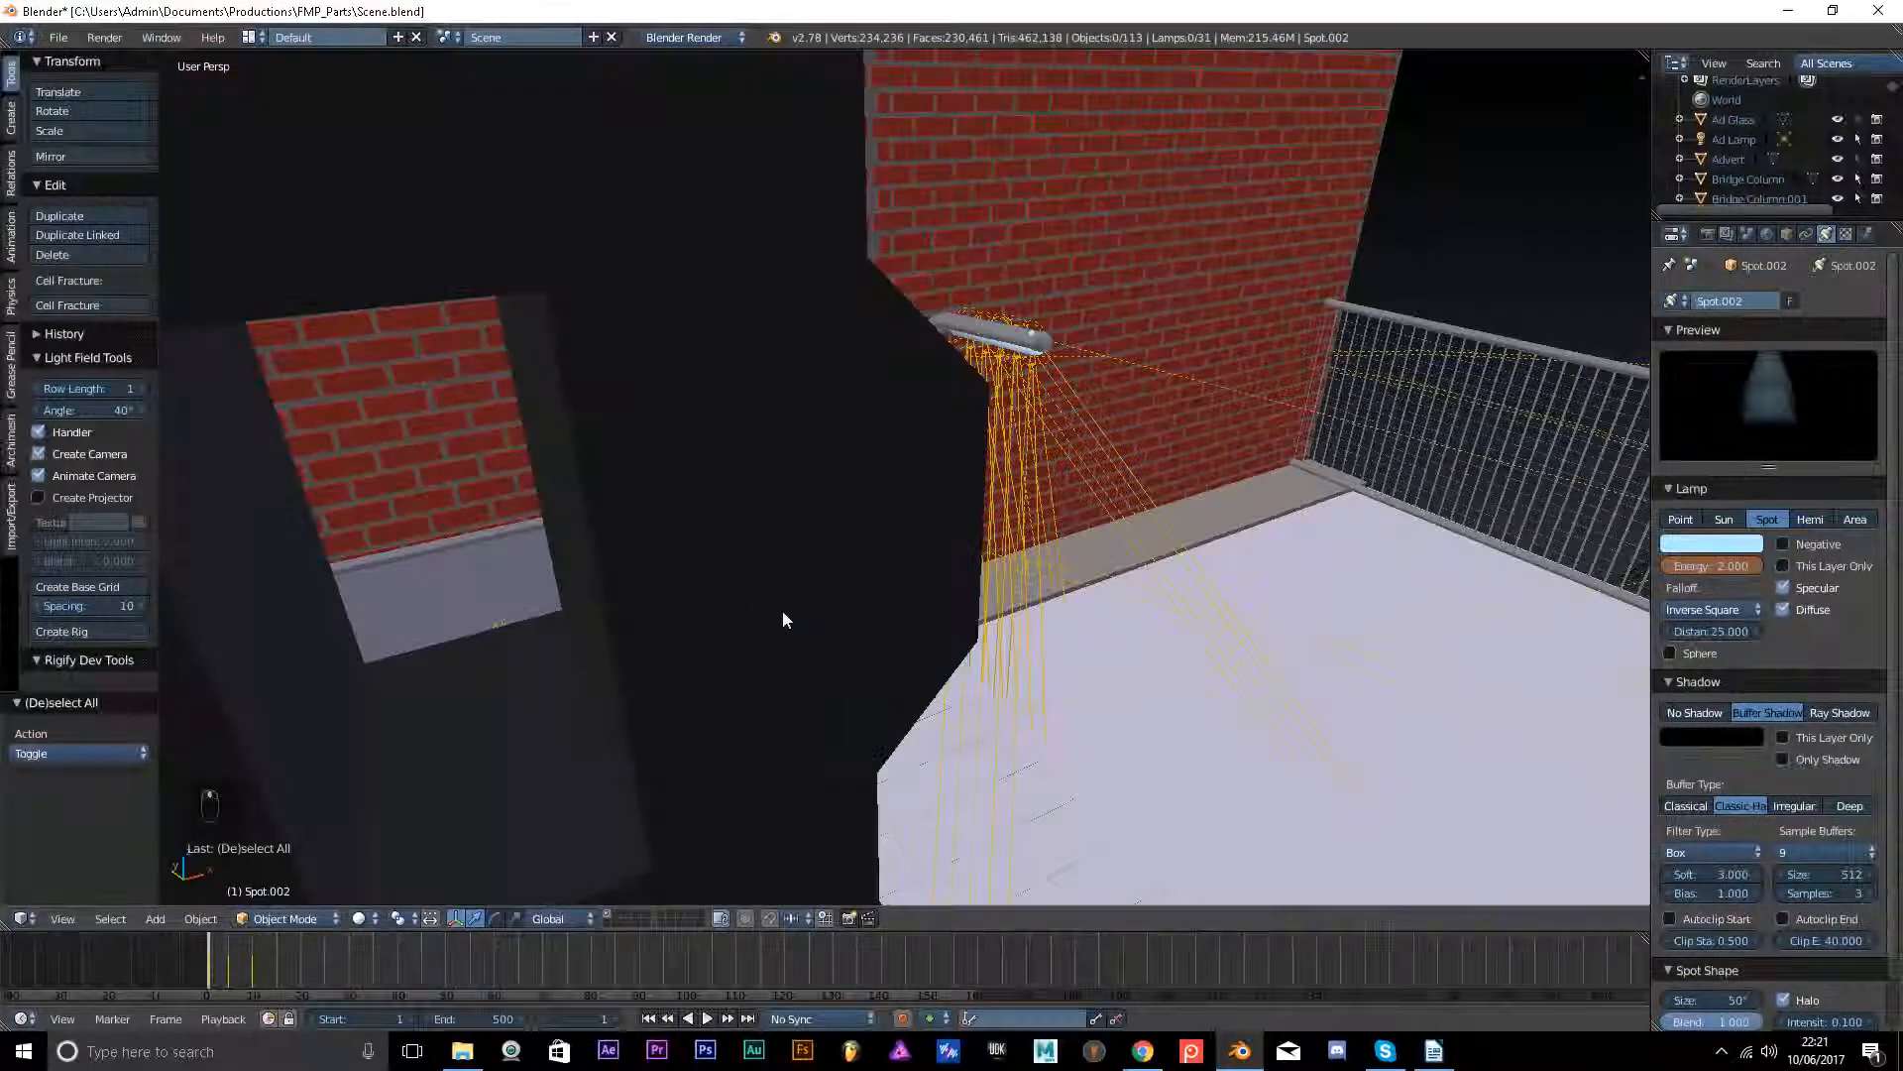
middle_click_drag(783, 611, 798, 497)
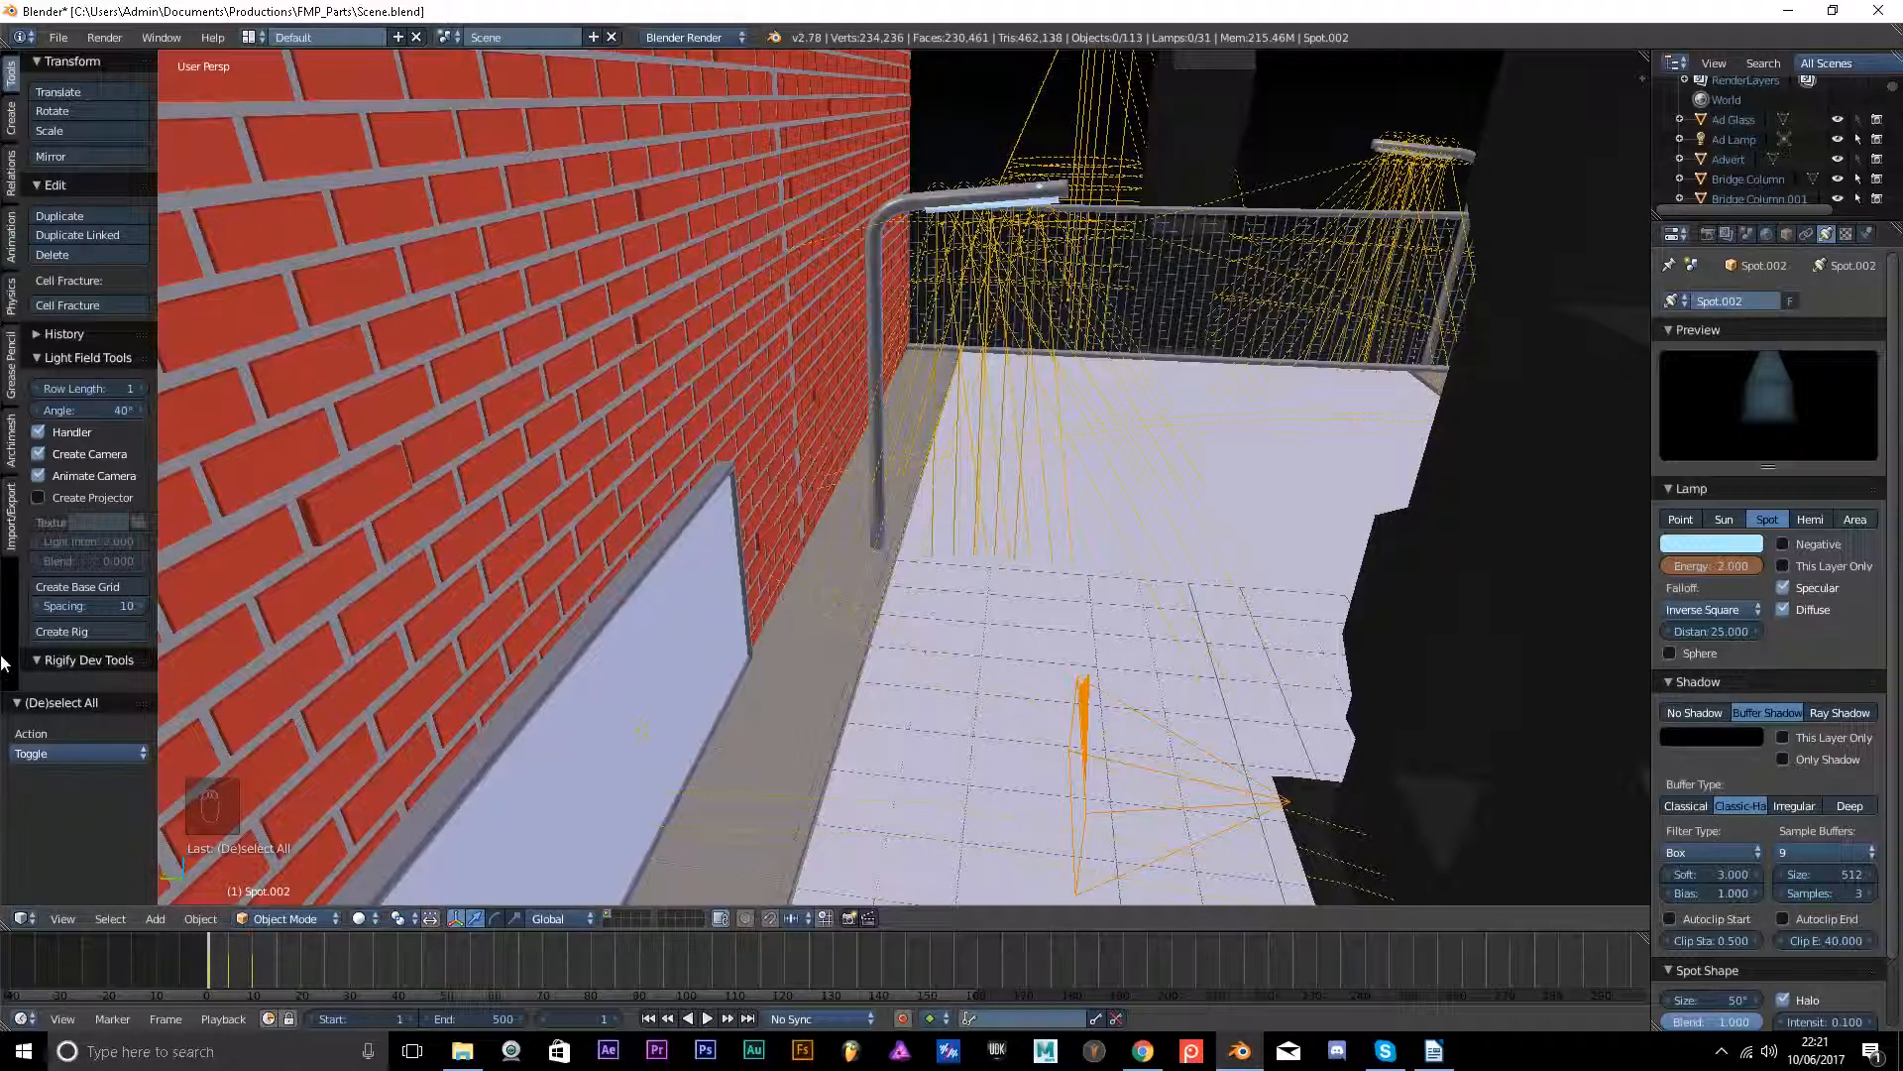
right_click(1090, 716)
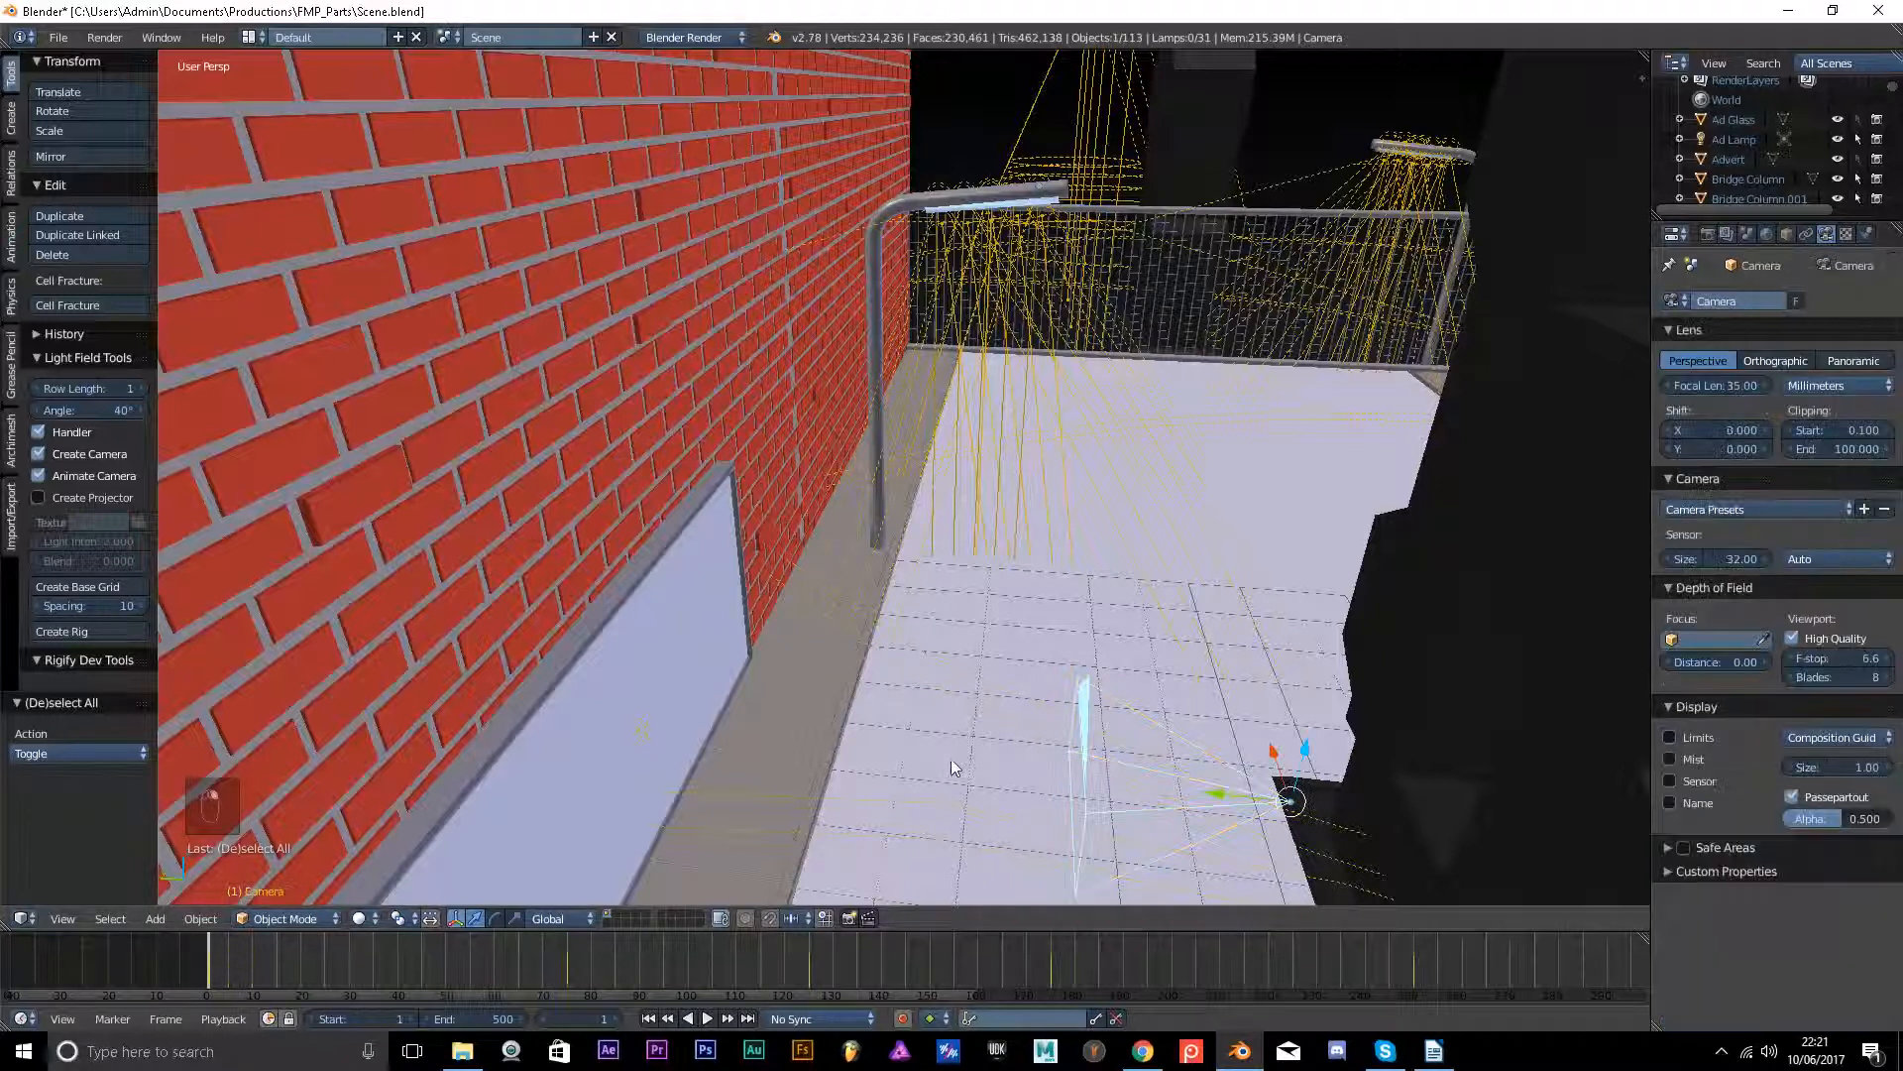
Scrub through the camera's animation, return to frame 1 and look over the available keyframe types.
mouse_move(278, 976)
left_mouse_down()
mouse_move(565, 964)
mouse_move(294, 967)
left_mouse_up()
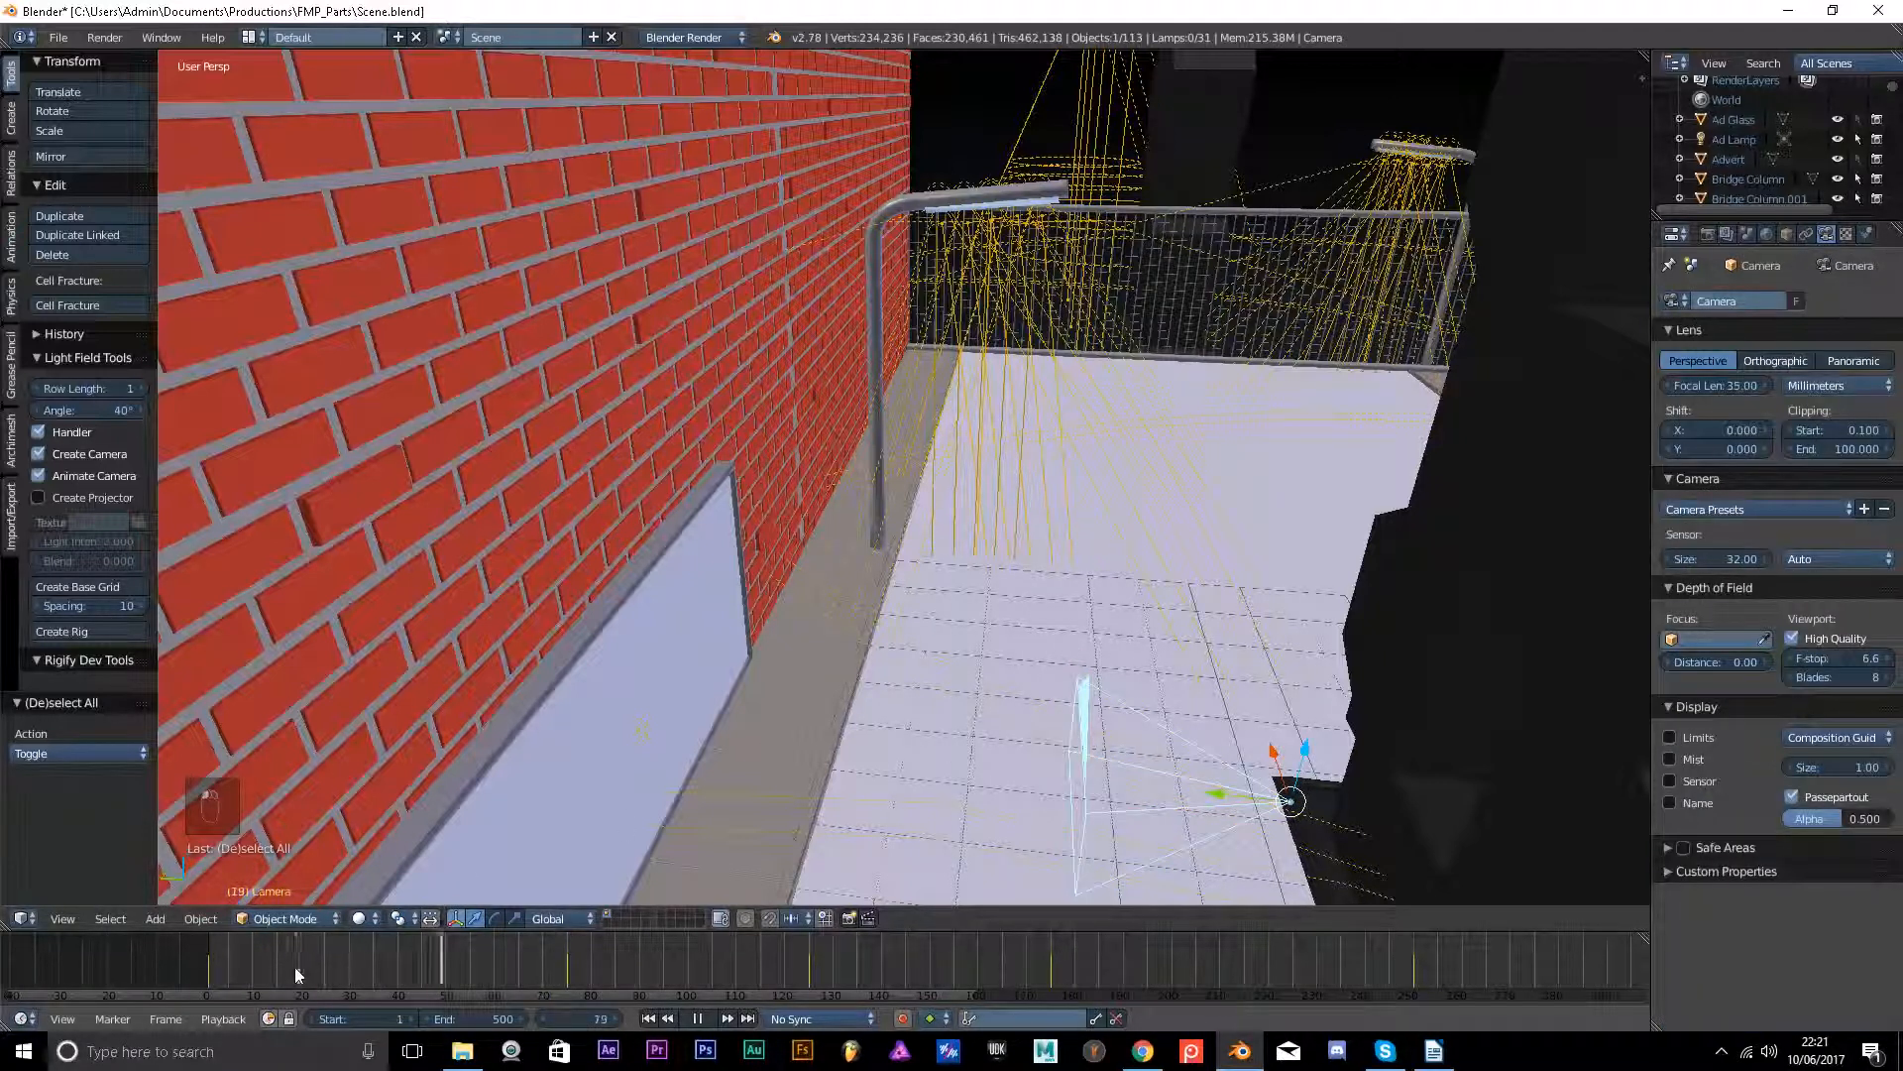
left_click(666, 1020)
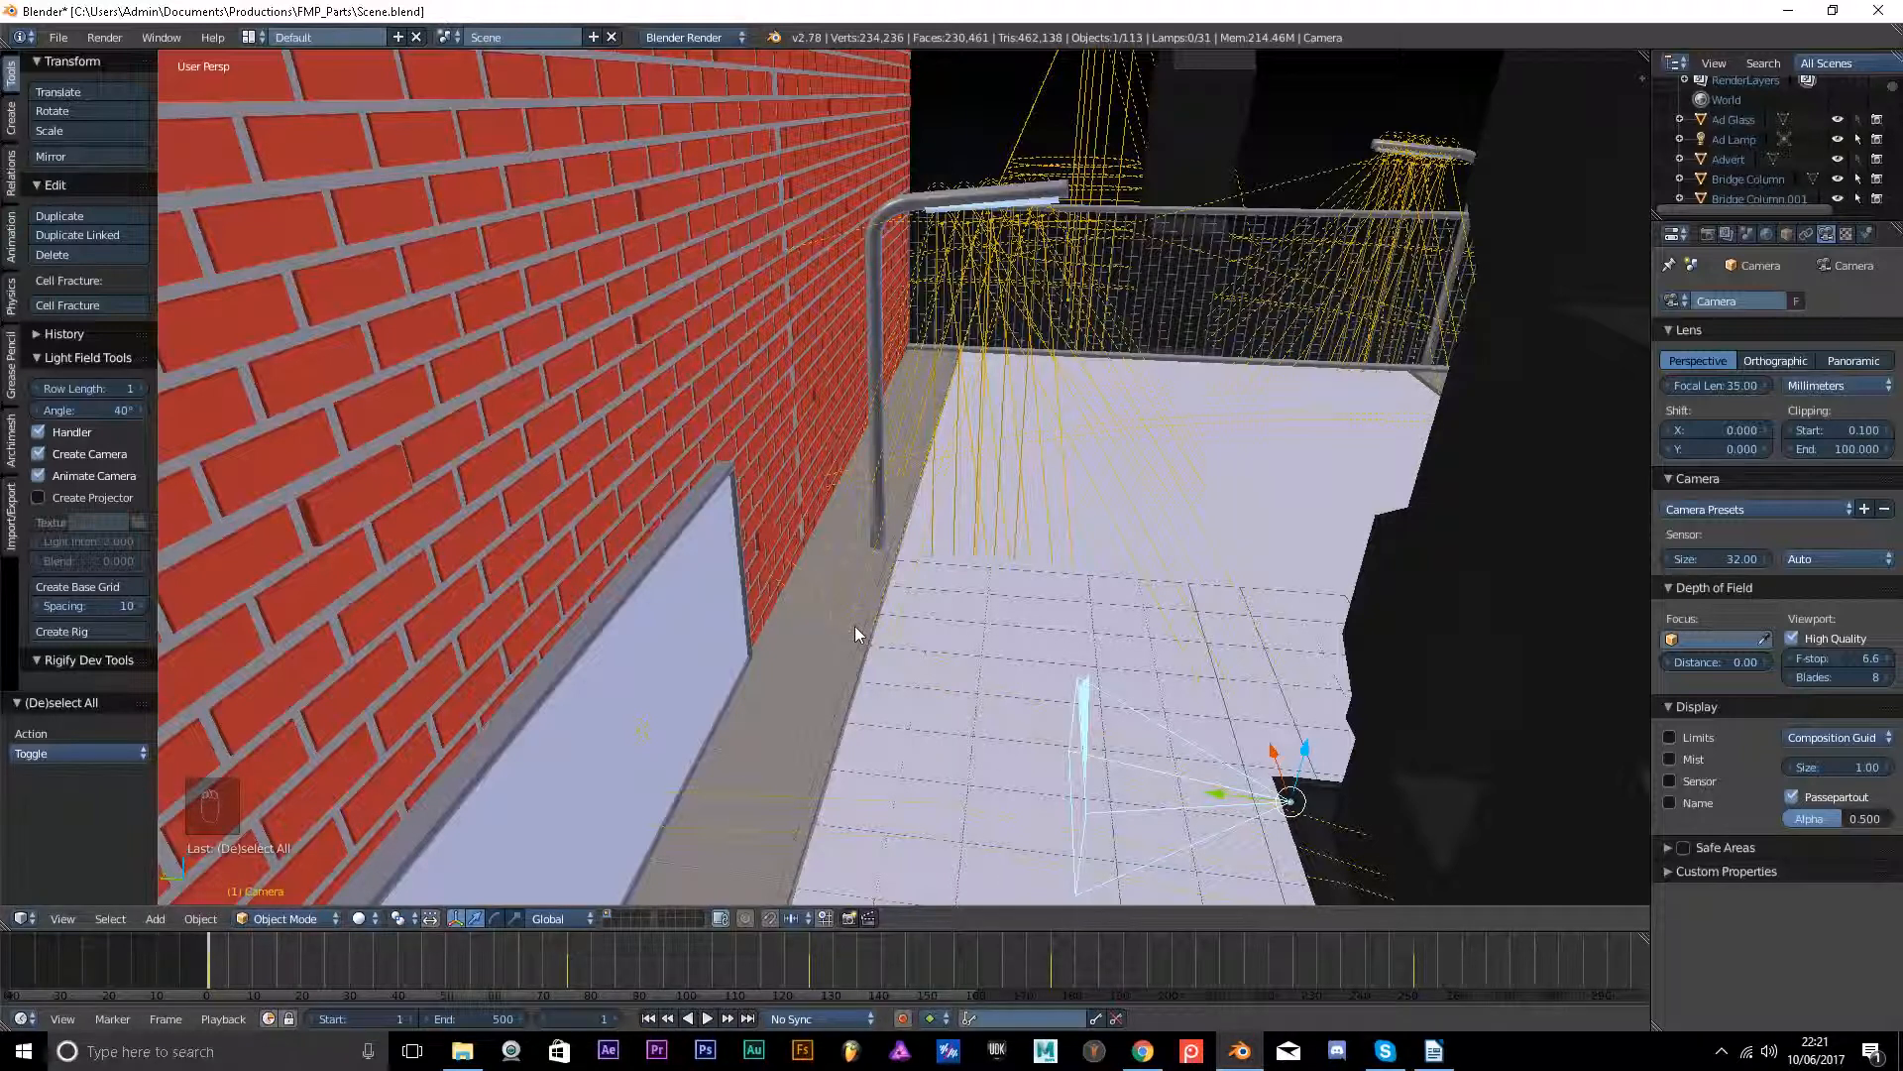
key("i")
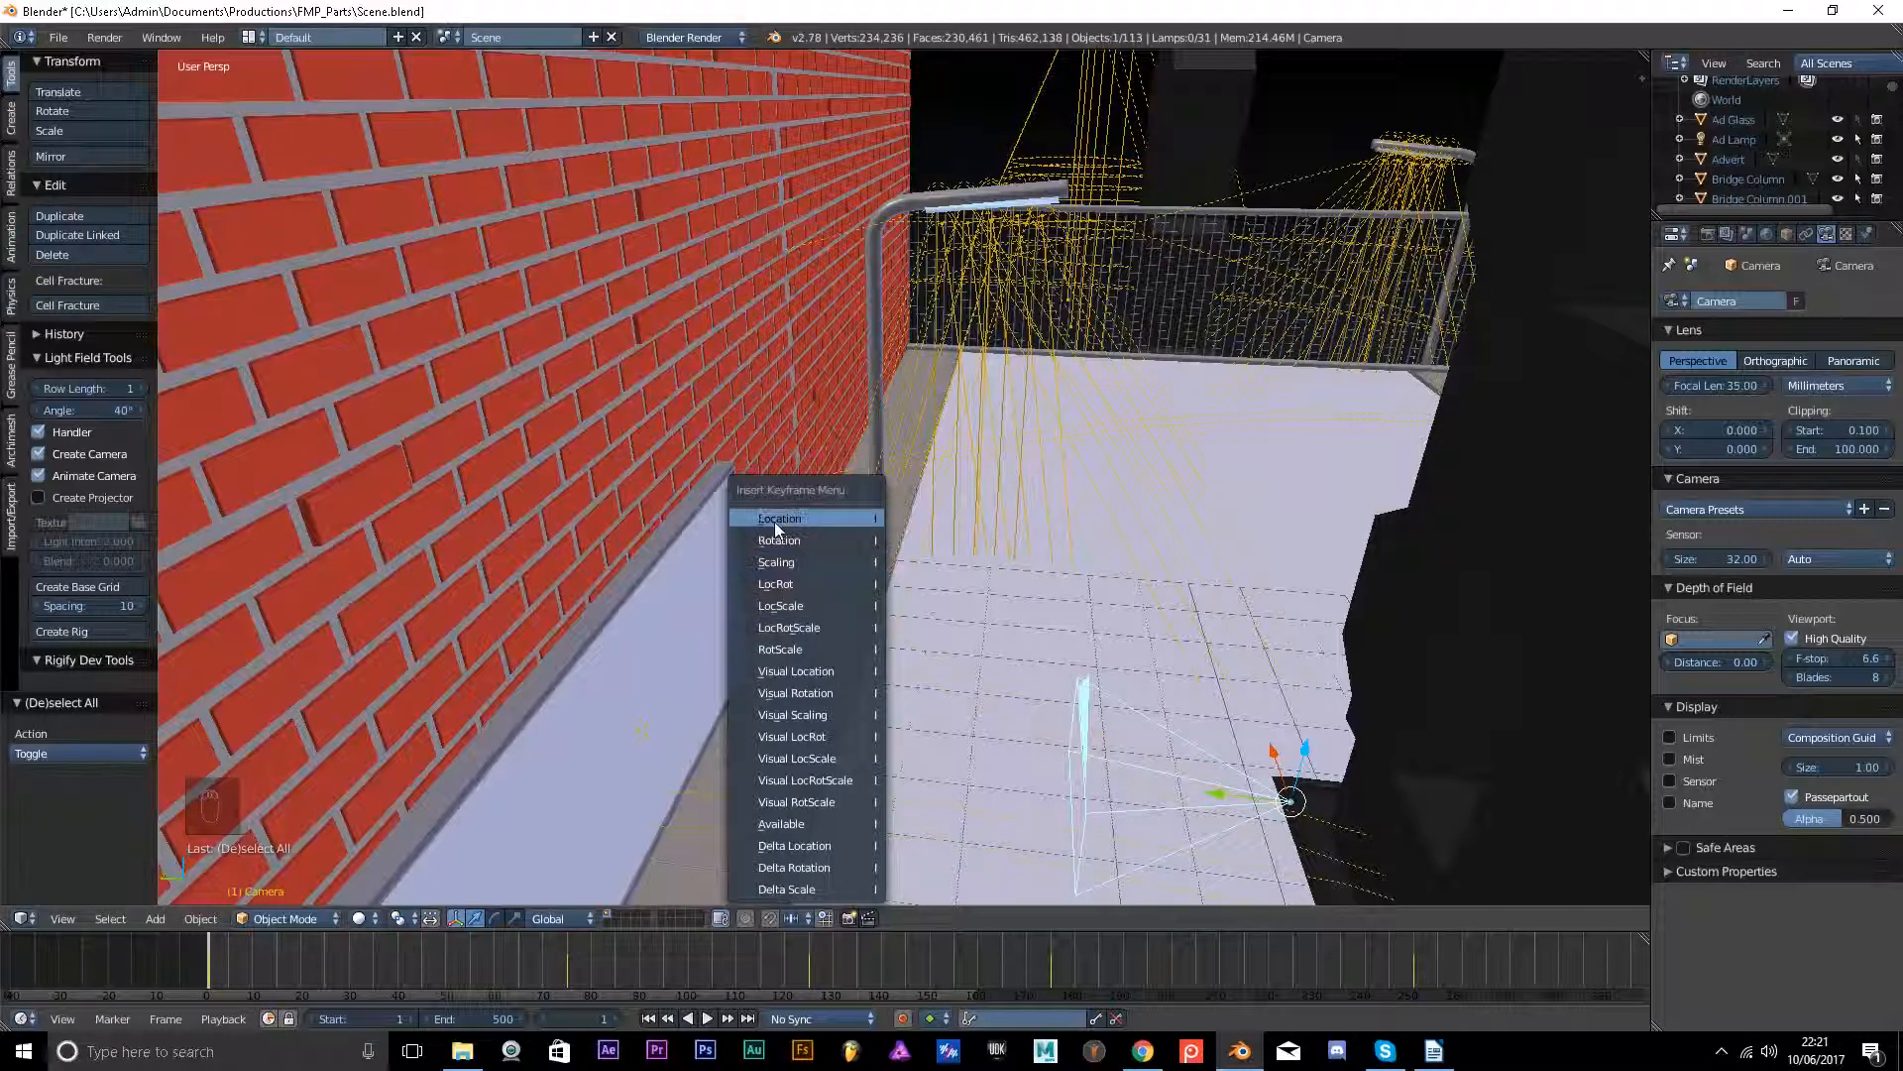
left_click(801, 605)
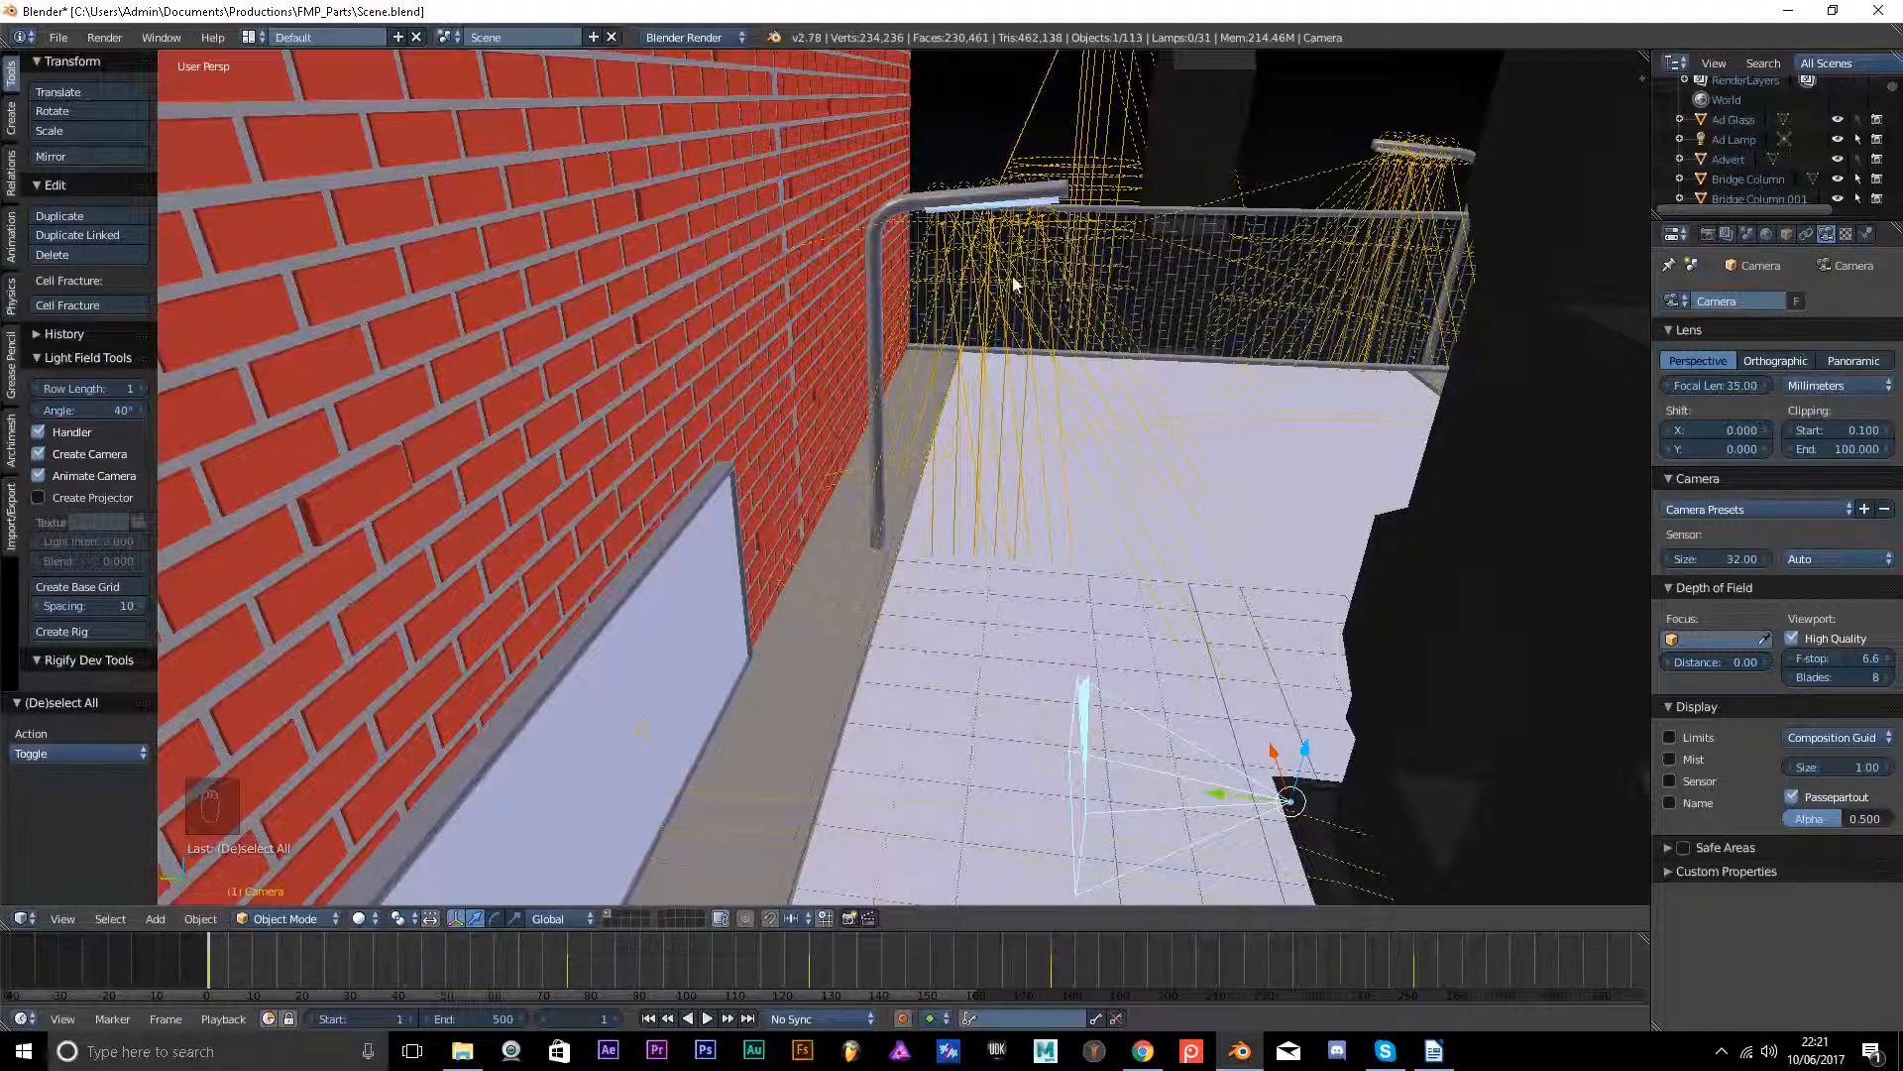
Select the street lamp and examine the shading settings of its Flicker material.
right_click(1029, 193)
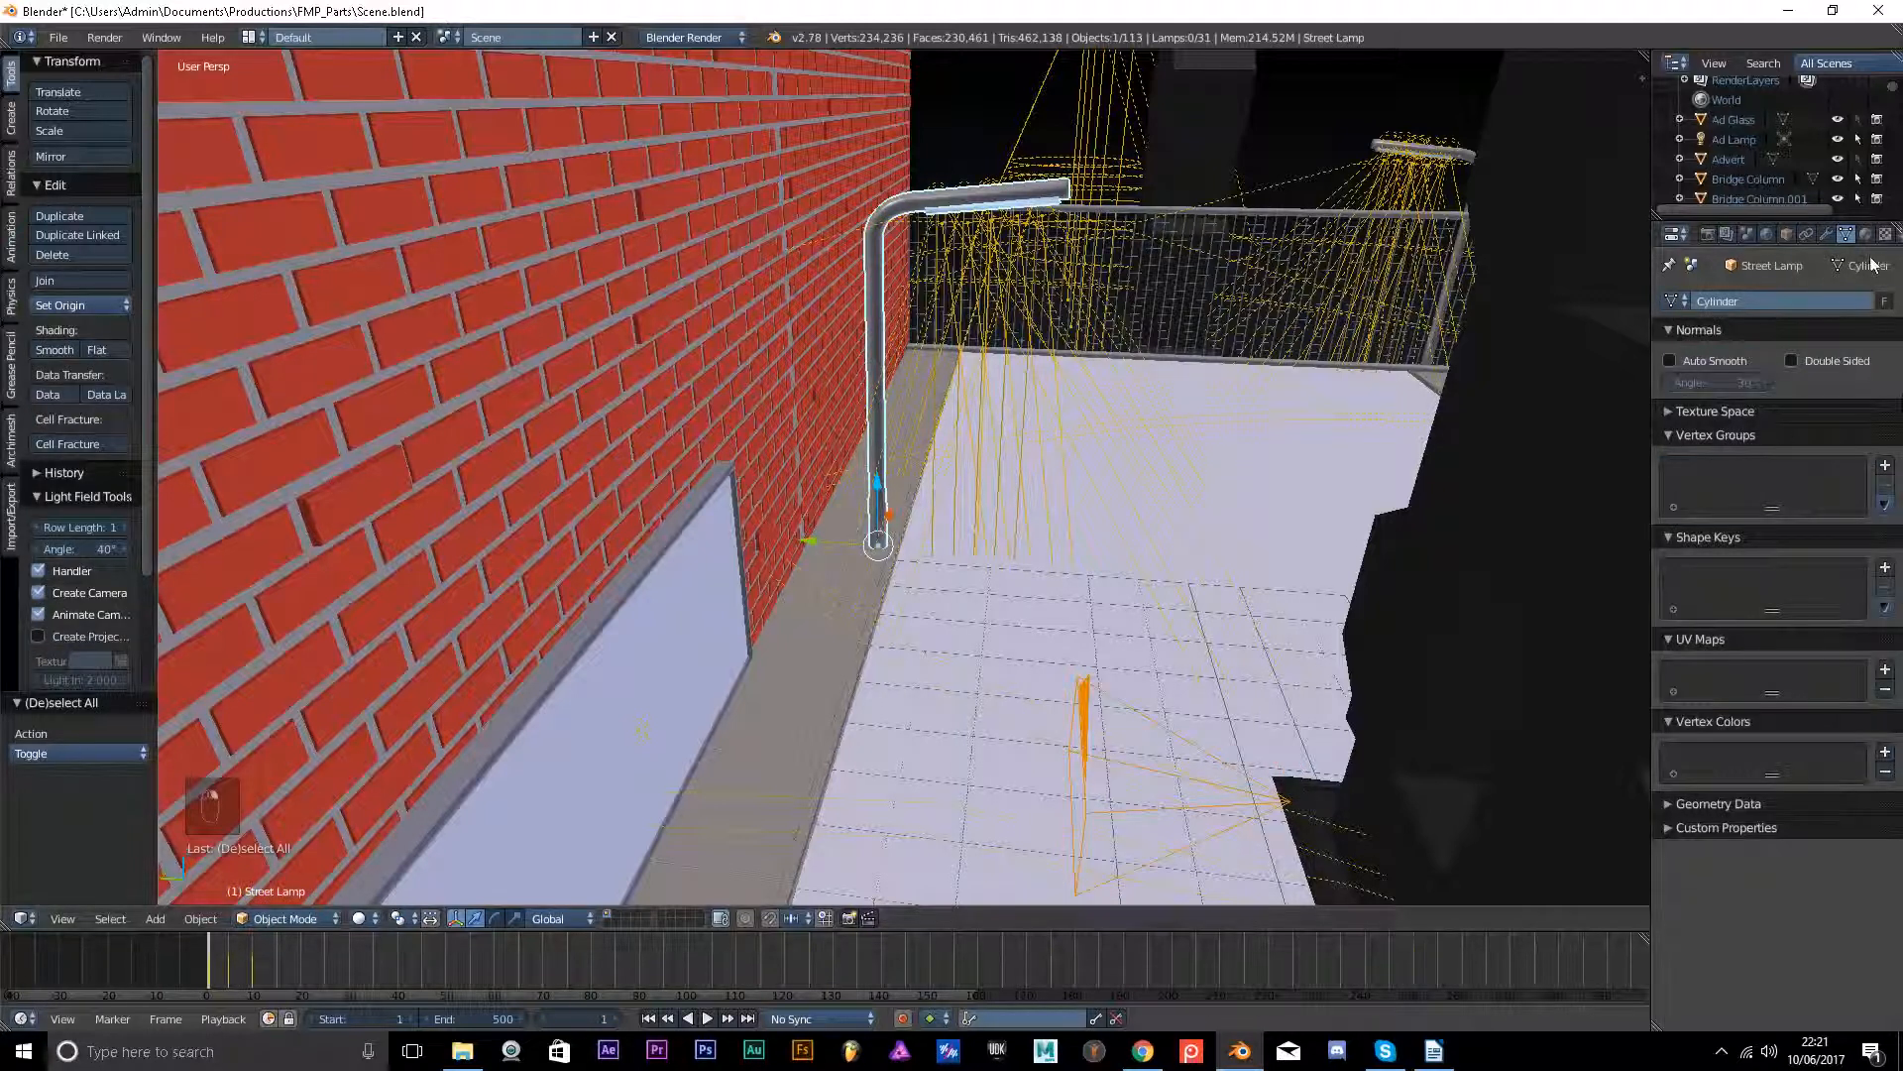
left_click(1872, 236)
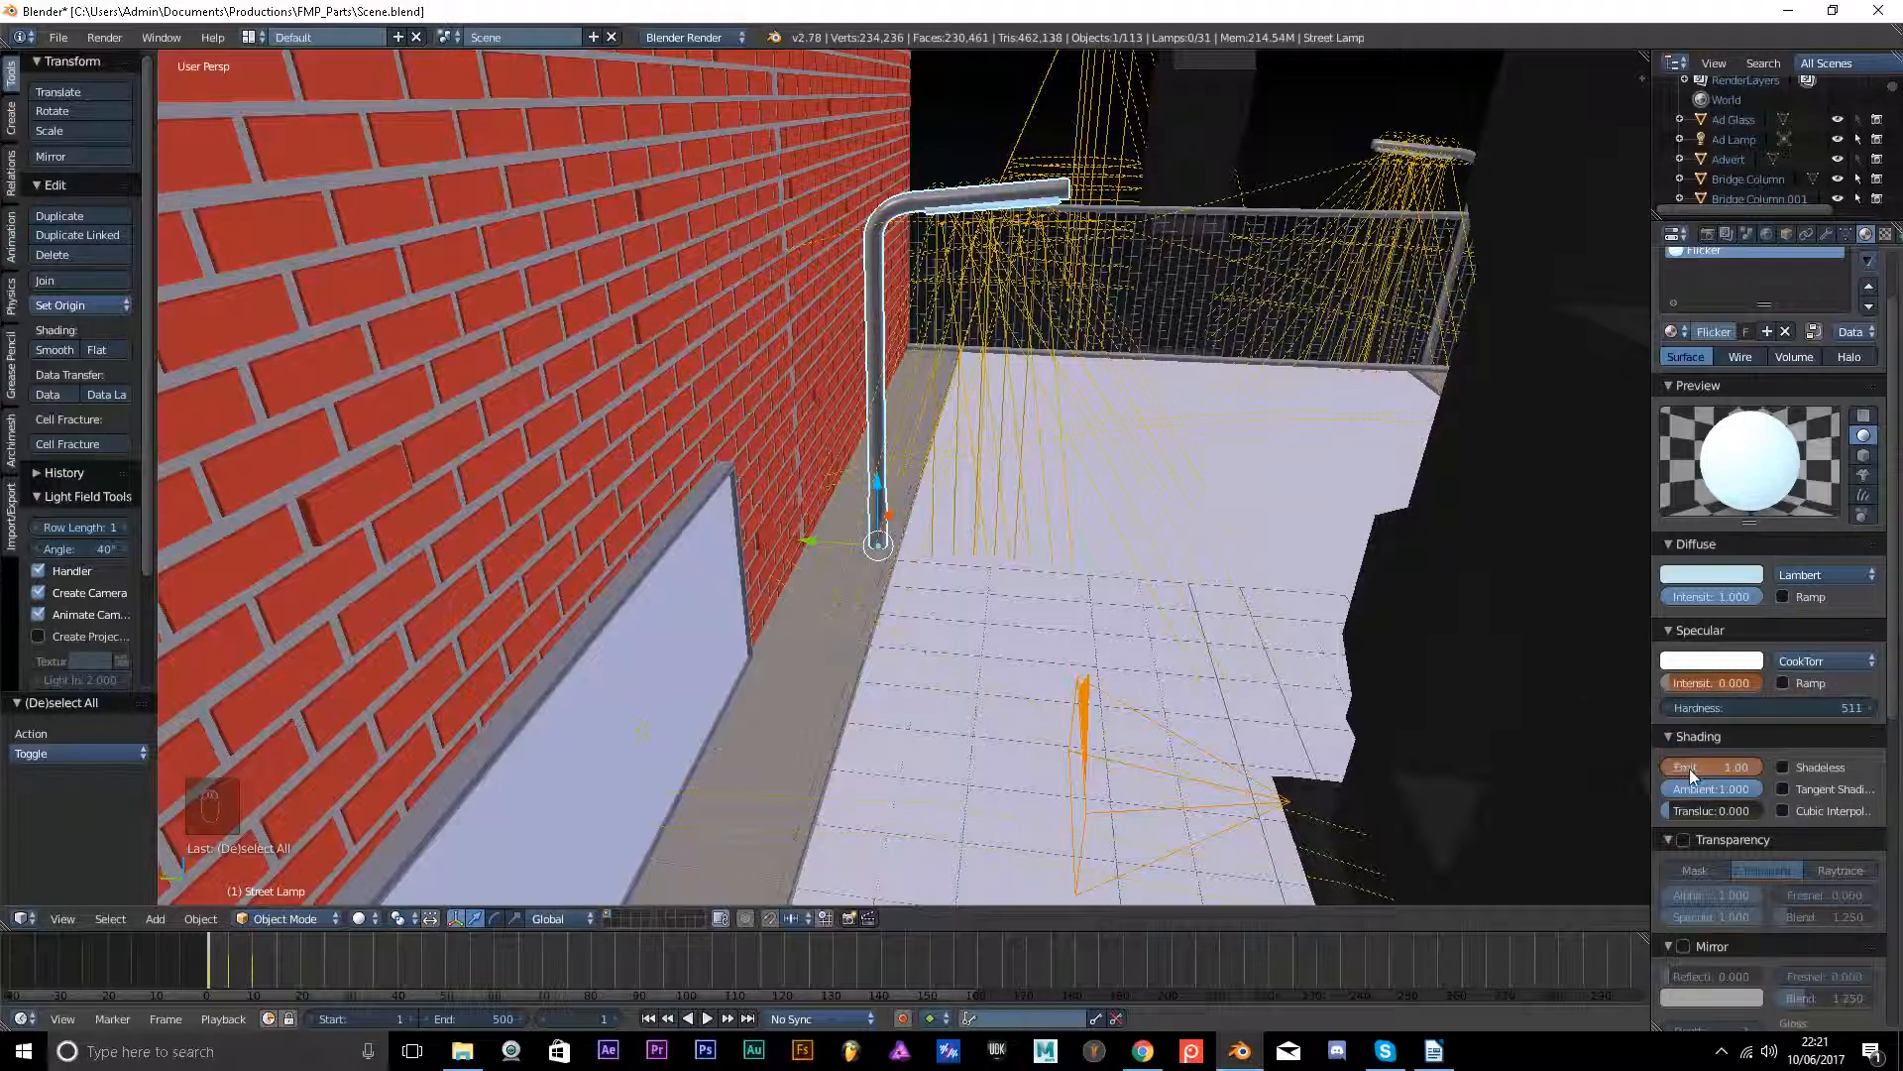
scroll(1718, 310, "up", 1)
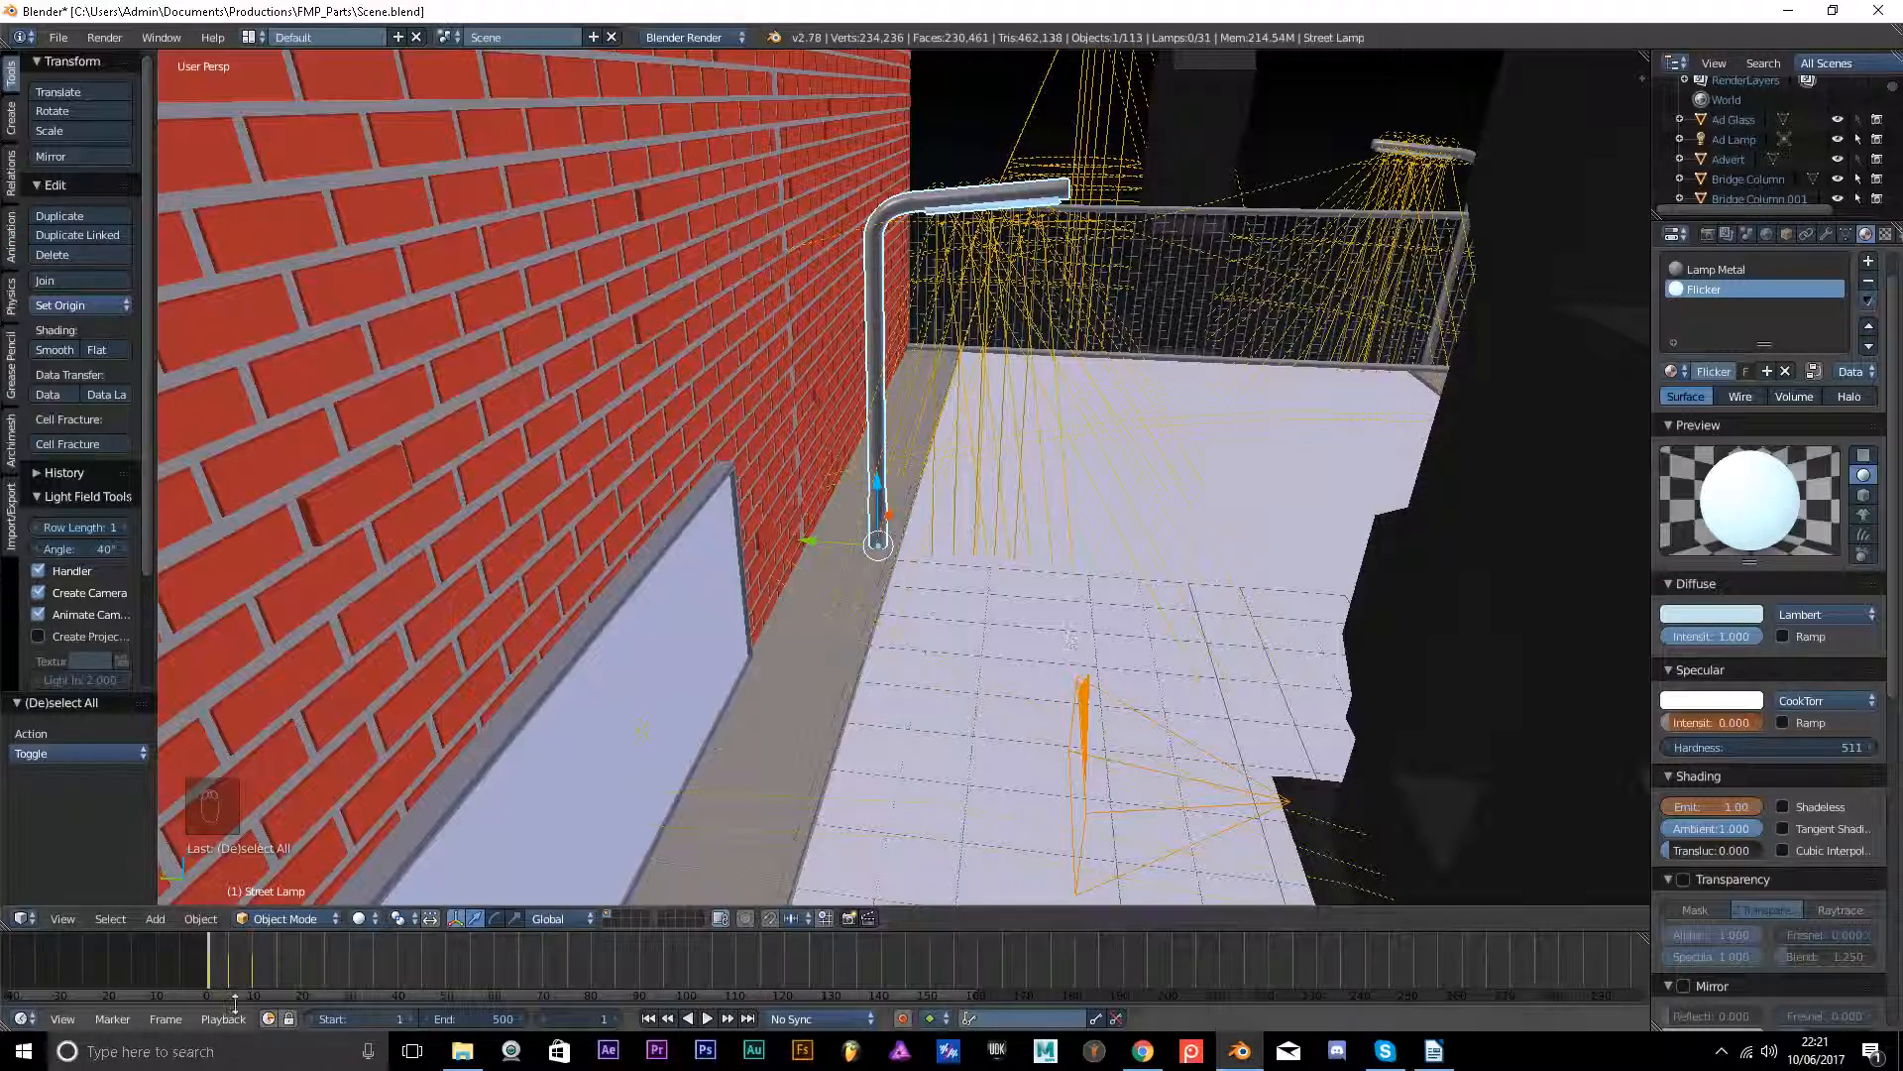
Scrub the opening frames to examine the Flicker material's animated emission and specular intensity, and stop playback at frame 1.
key("alt+a")
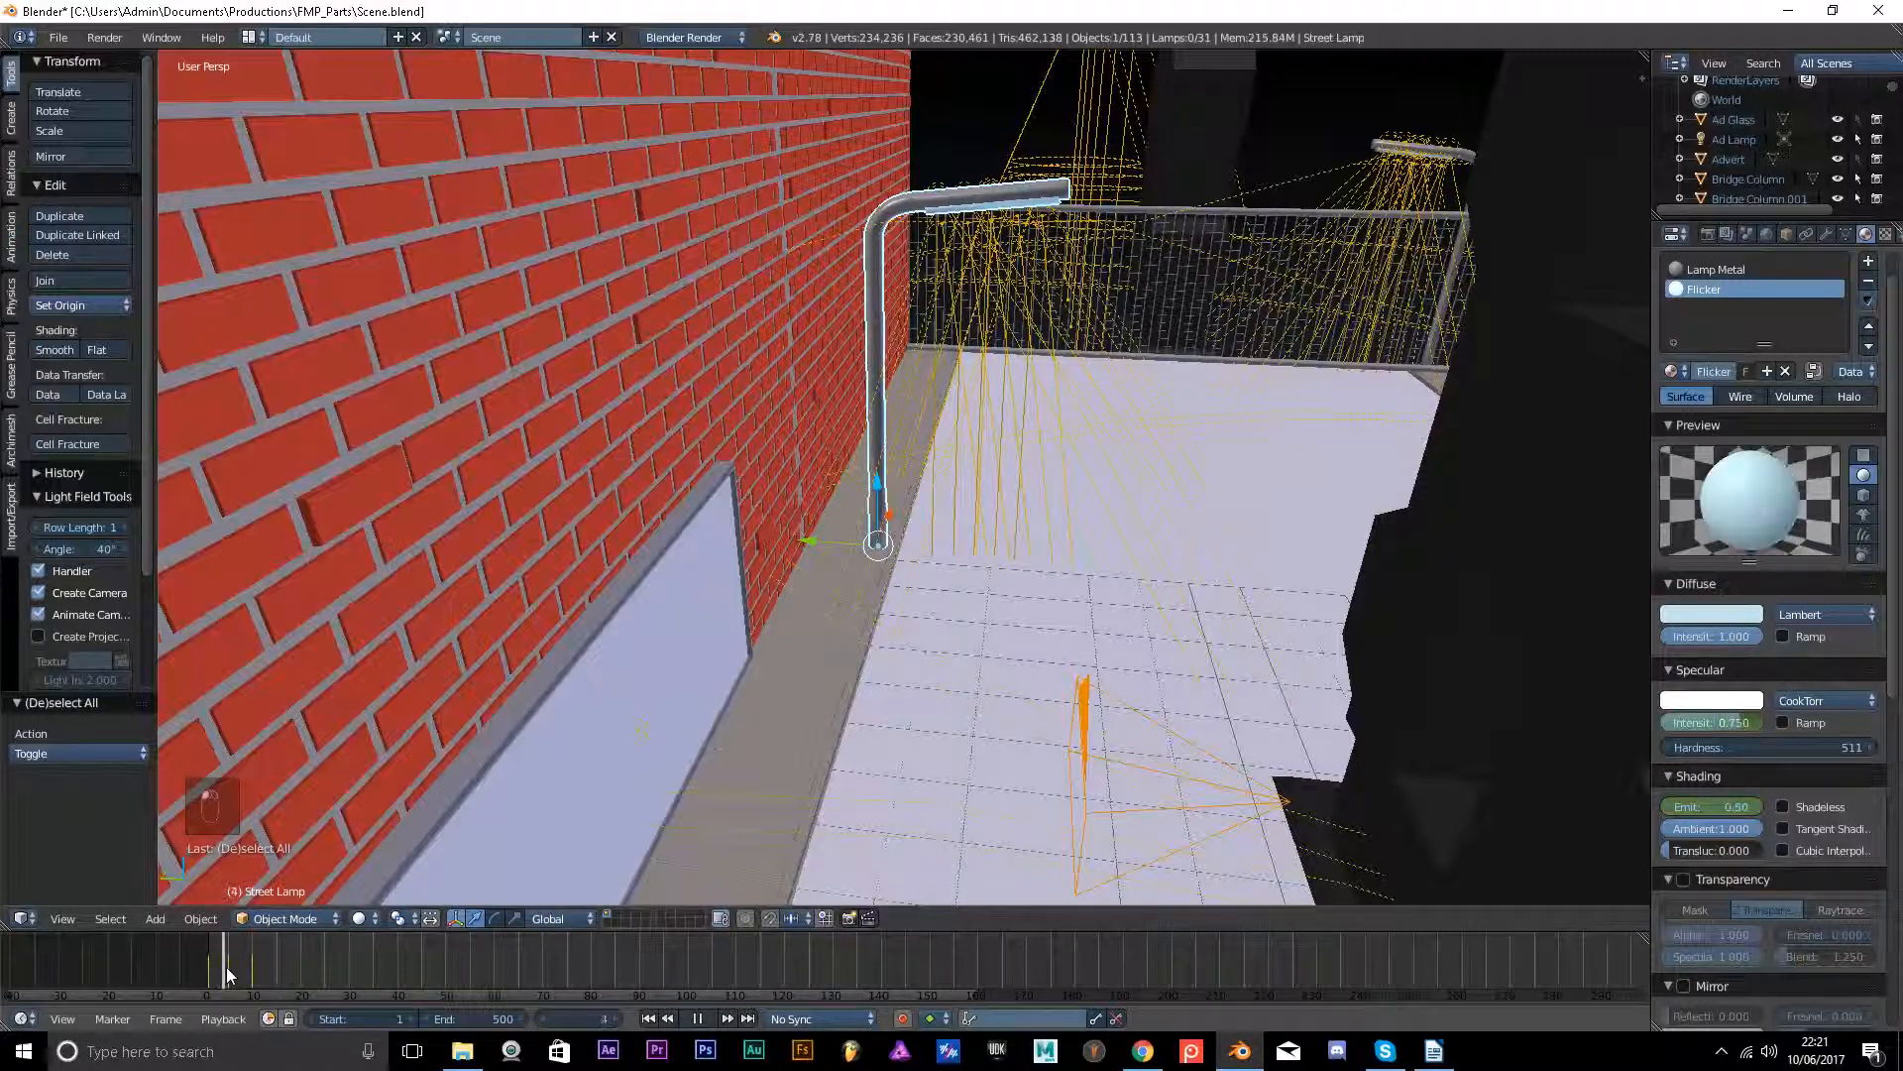
mouse_move(236, 963)
left_mouse_down()
mouse_move(258, 957)
mouse_move(210, 959)
left_mouse_up()
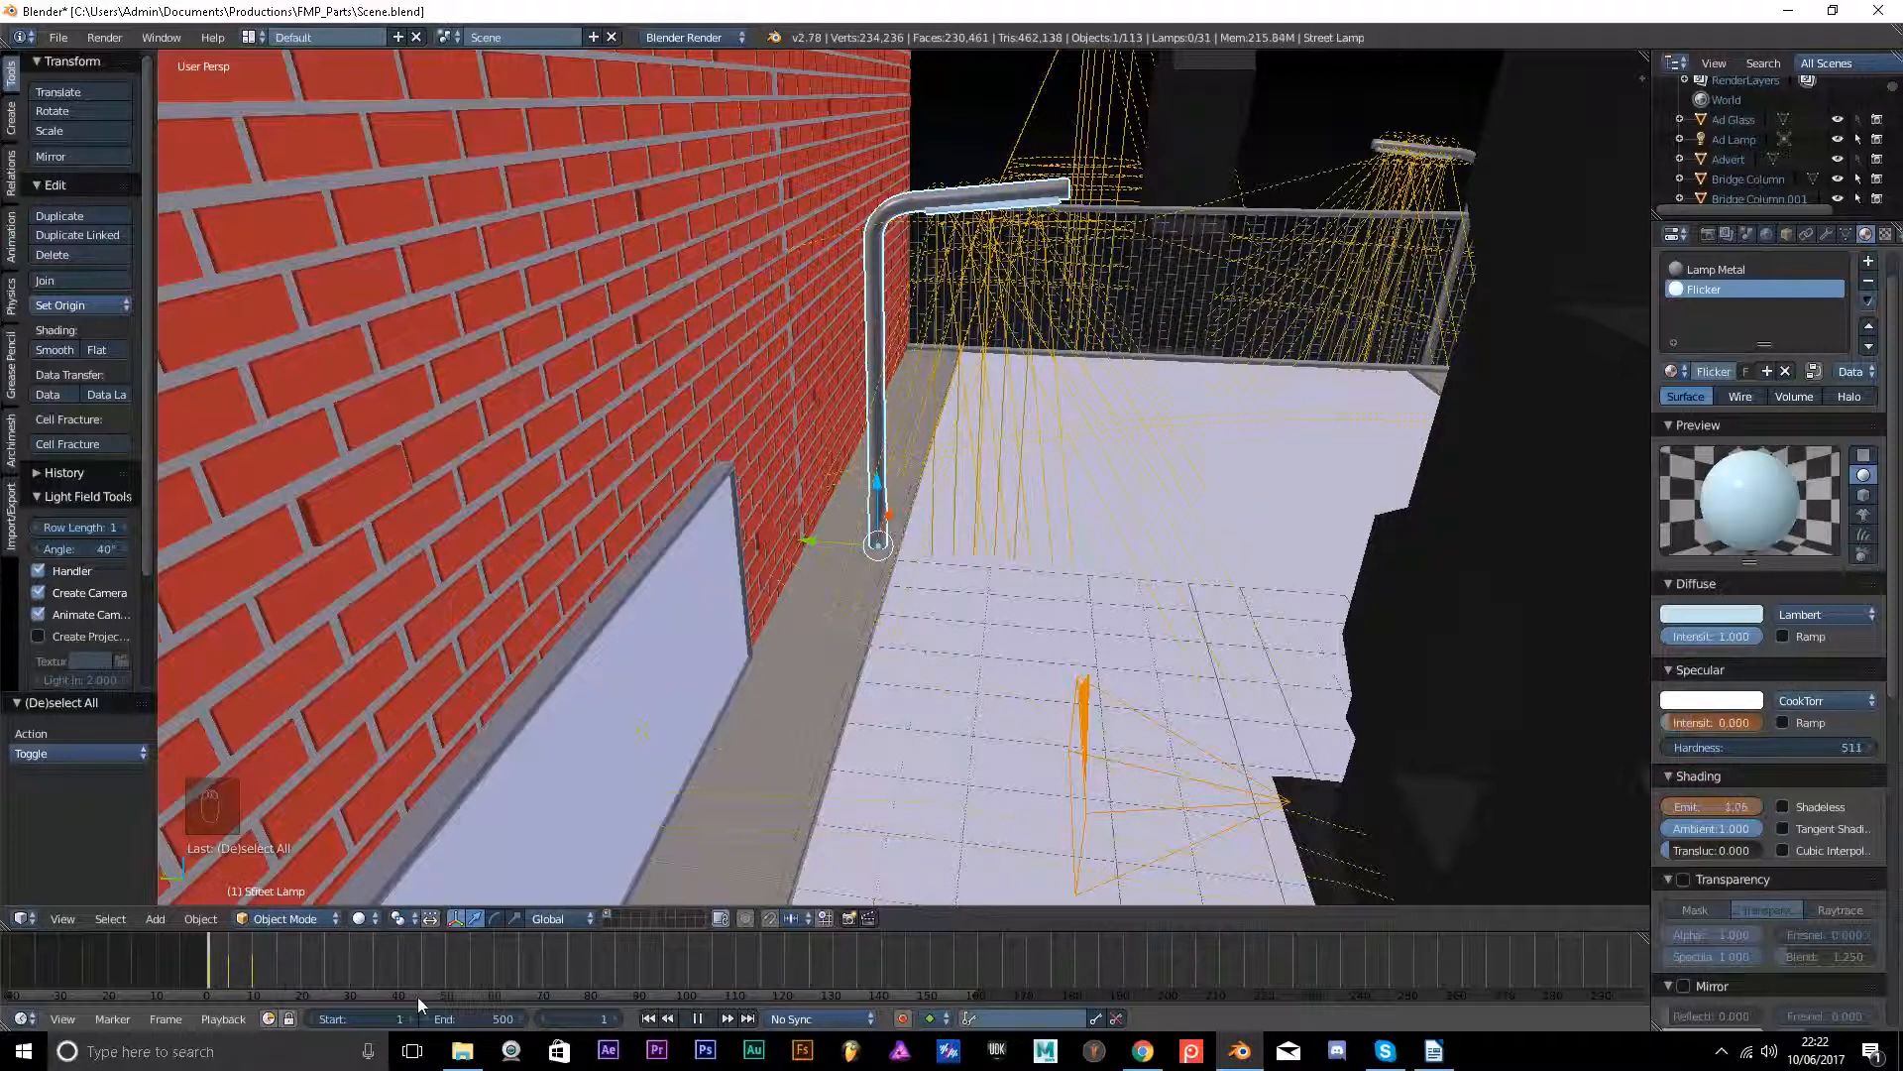
left_click(650, 1018)
left_click(698, 1018)
Select the wall pieces behind the advert board and examine the board and street lamp from several angles.
scroll(810, 654, "down", 3)
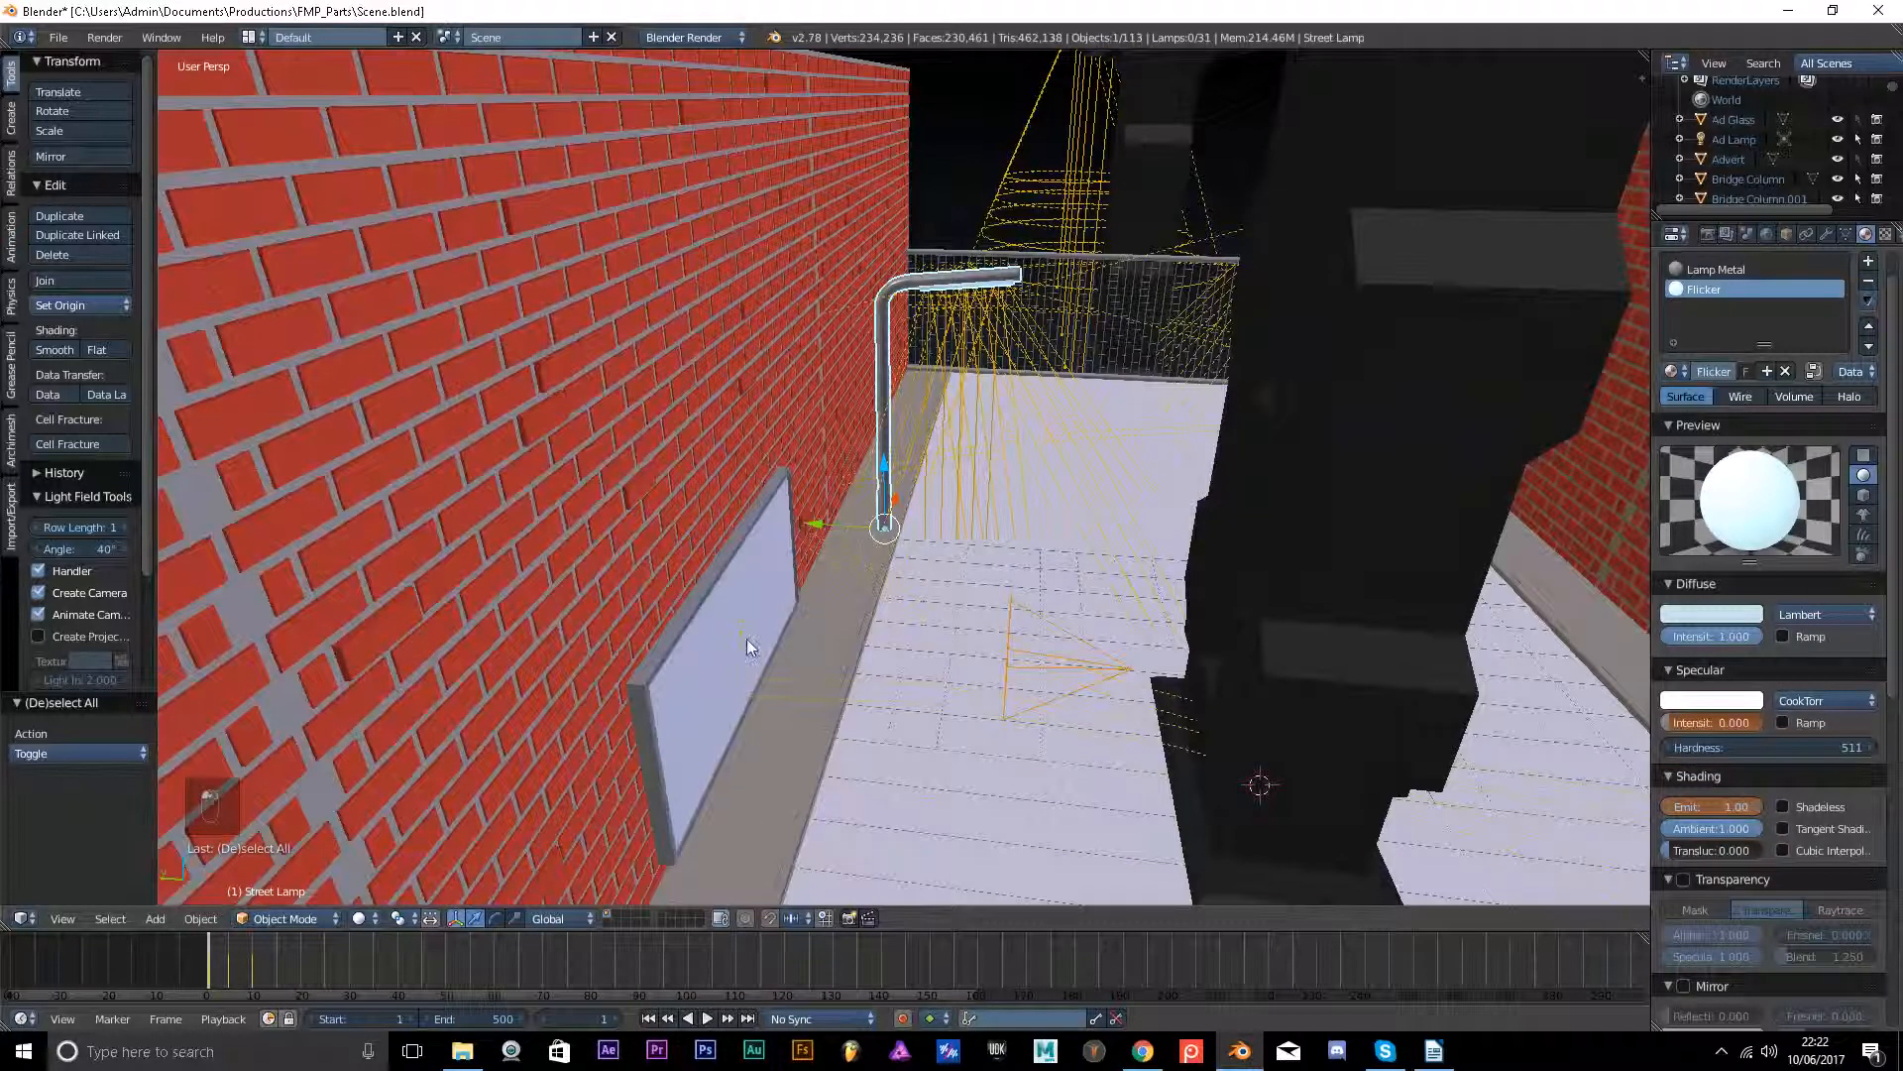
right_click(748, 601)
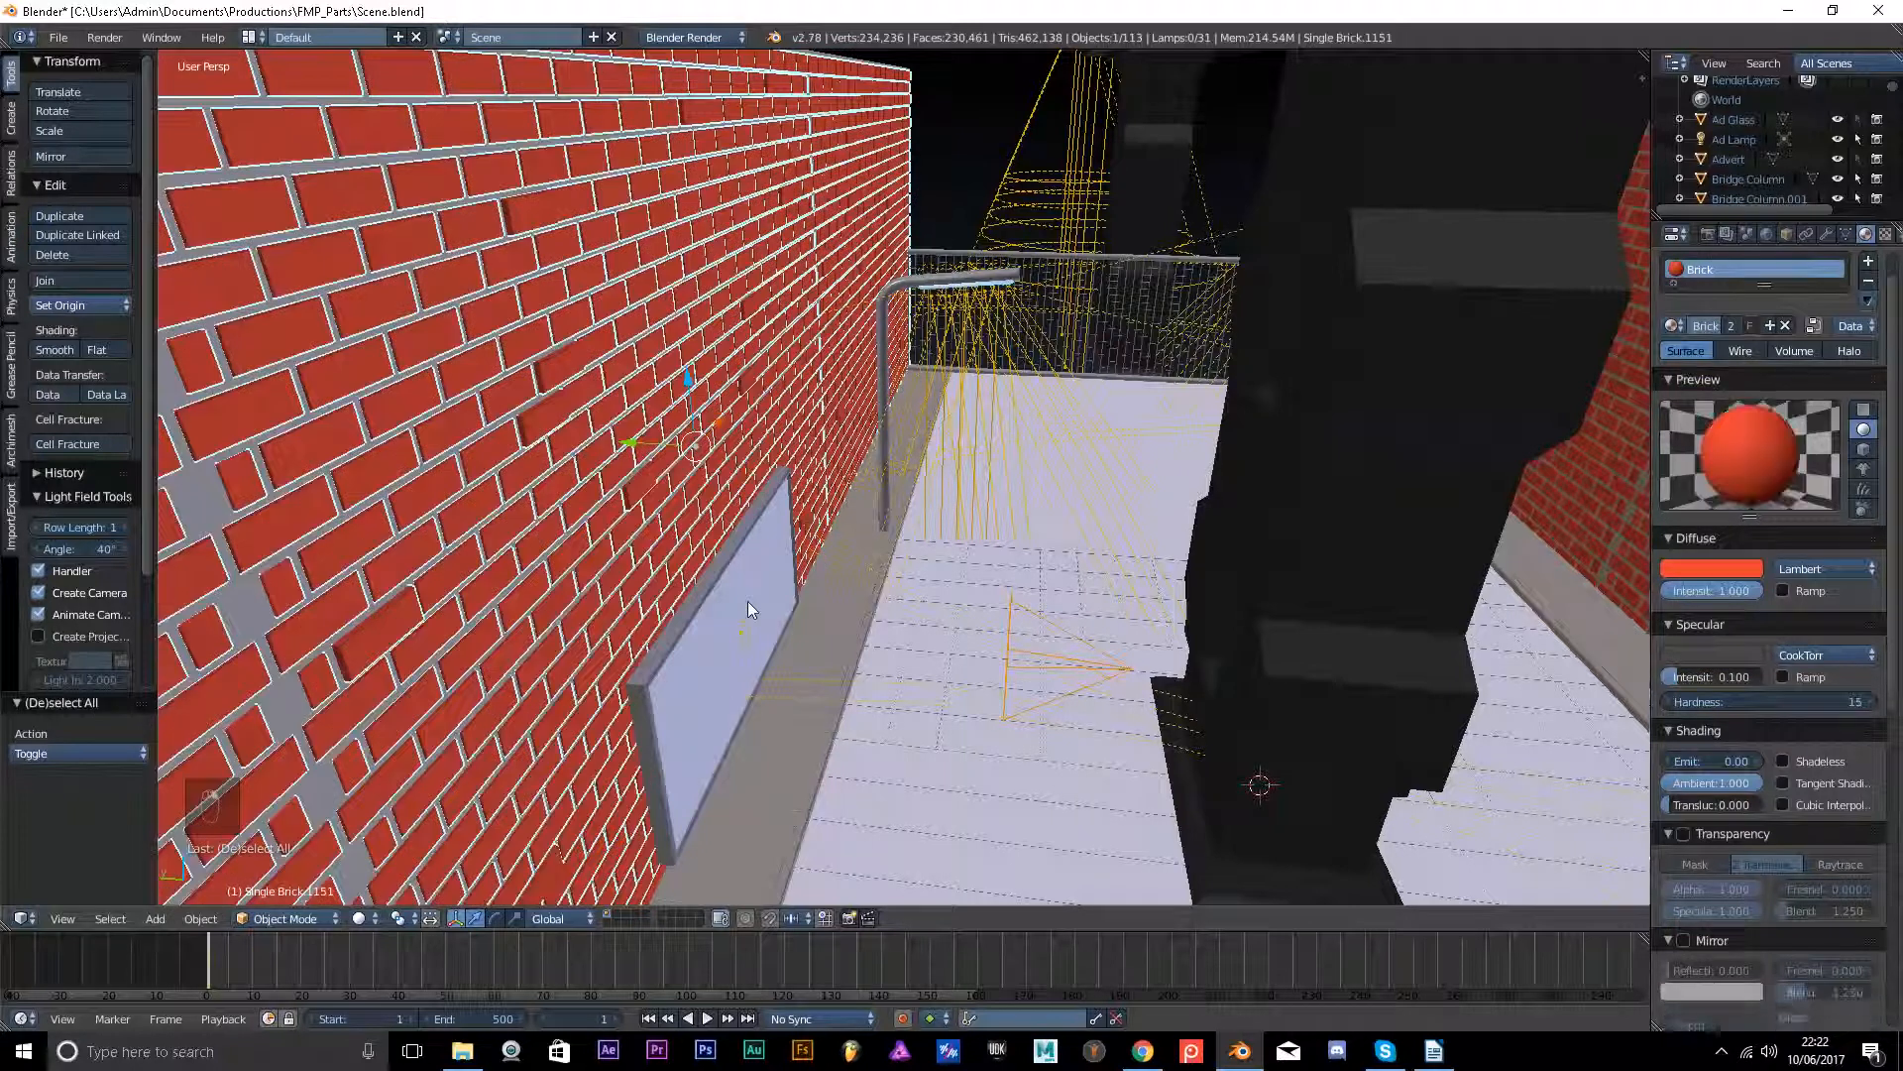
right_click(748, 601)
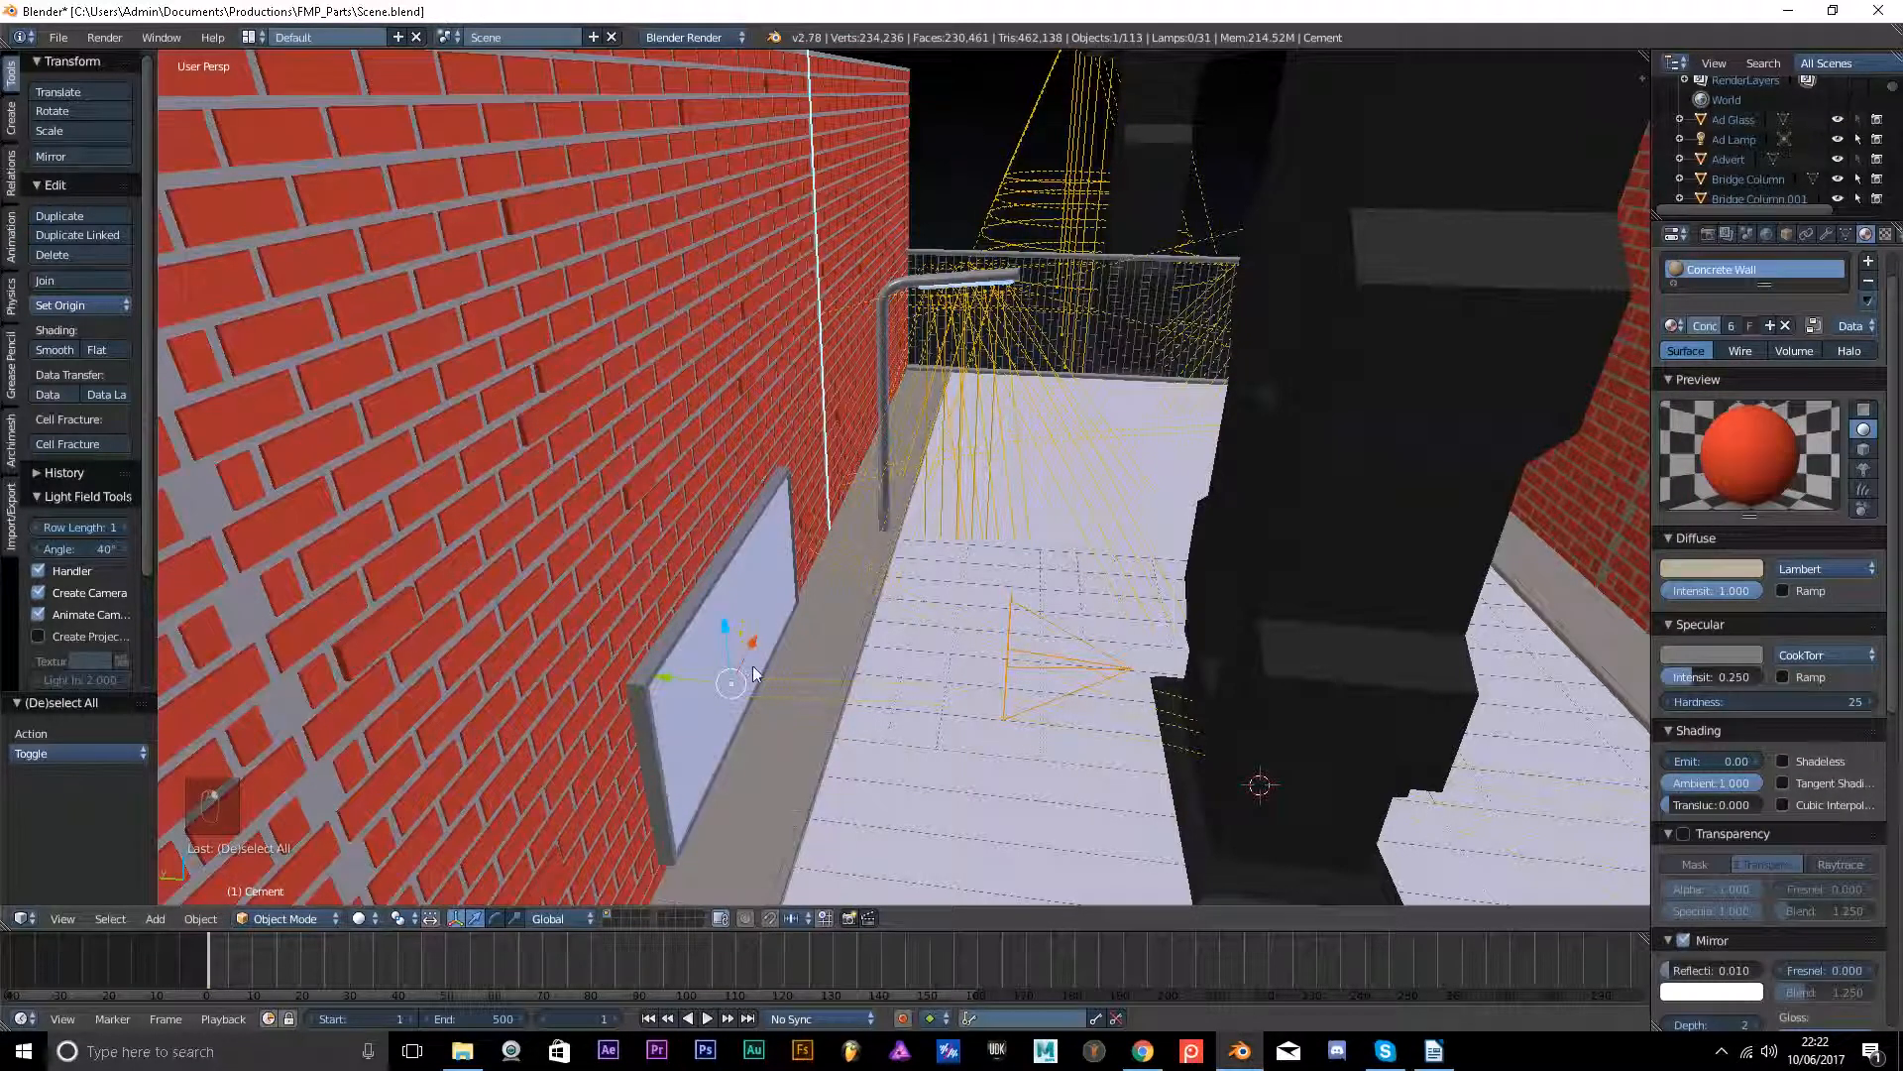
middle_click_drag(896, 604, 841, 636)
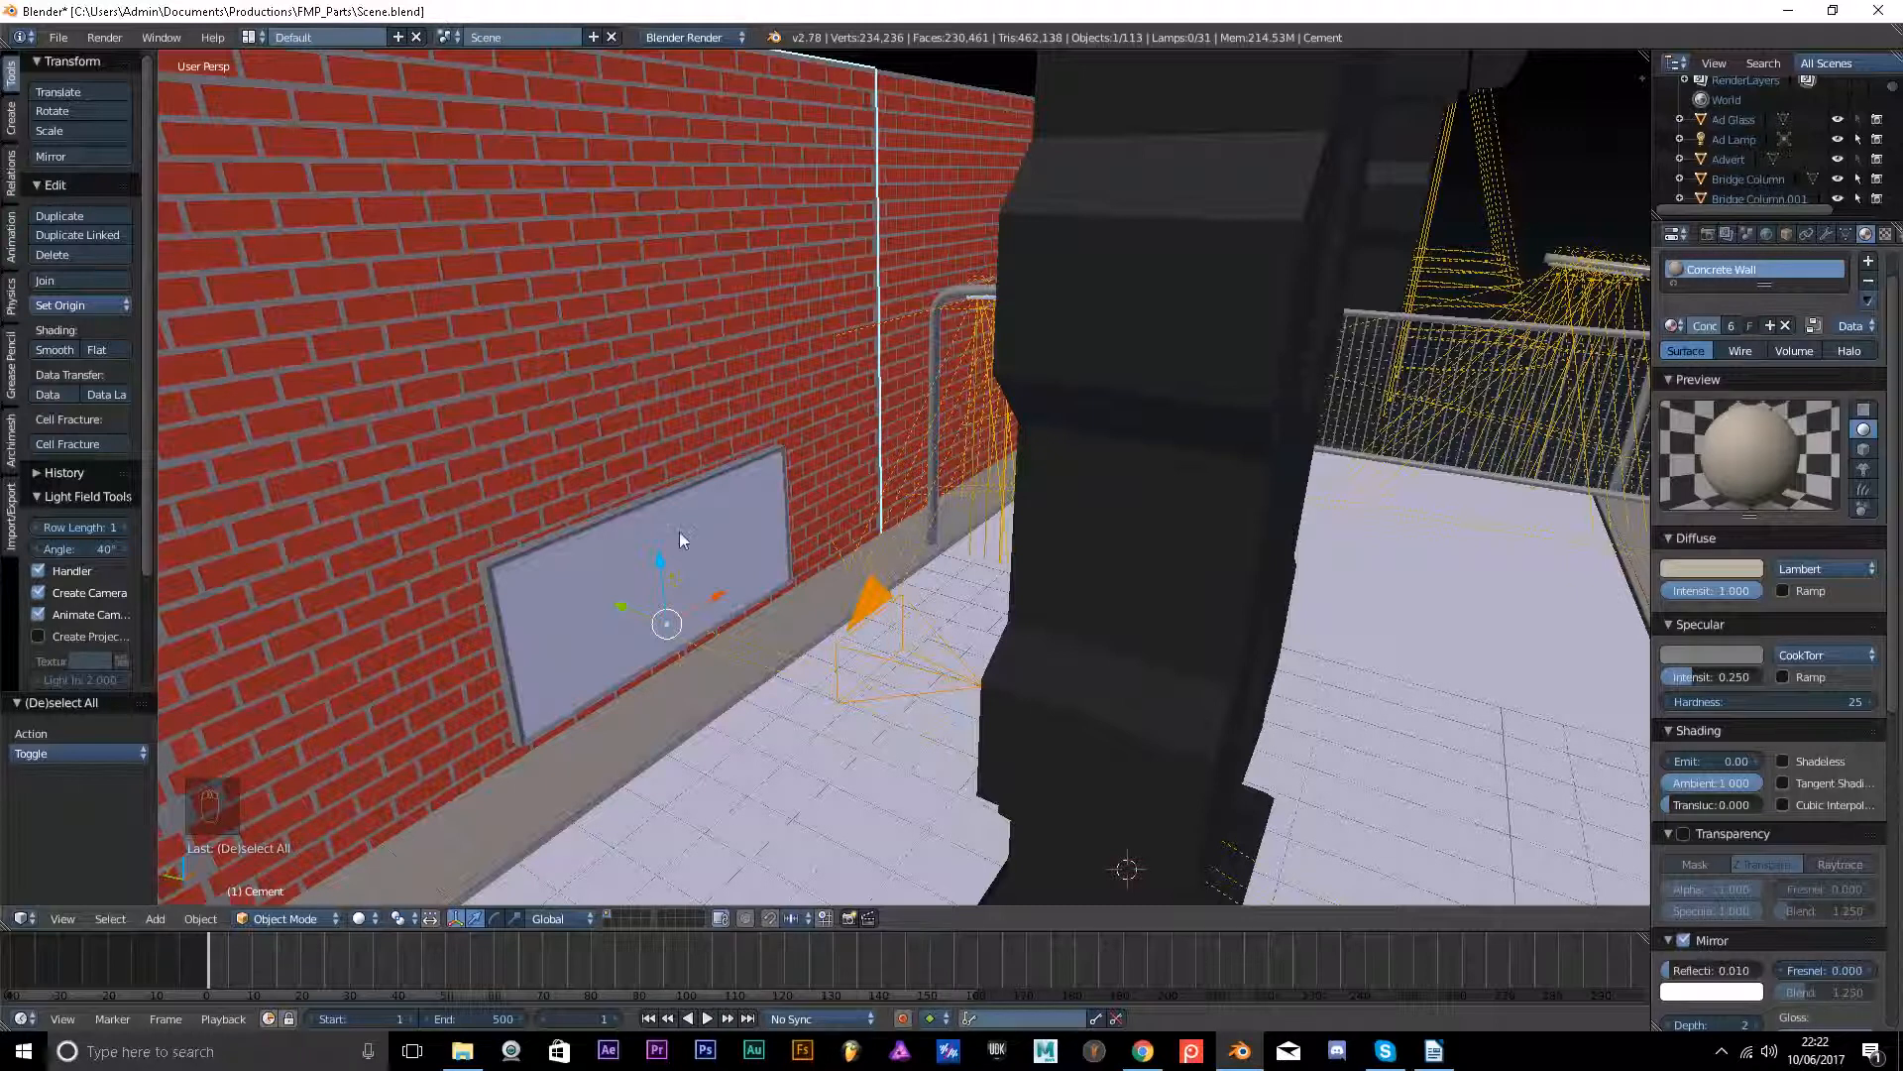
middle_click_drag(748, 563, 955, 480)
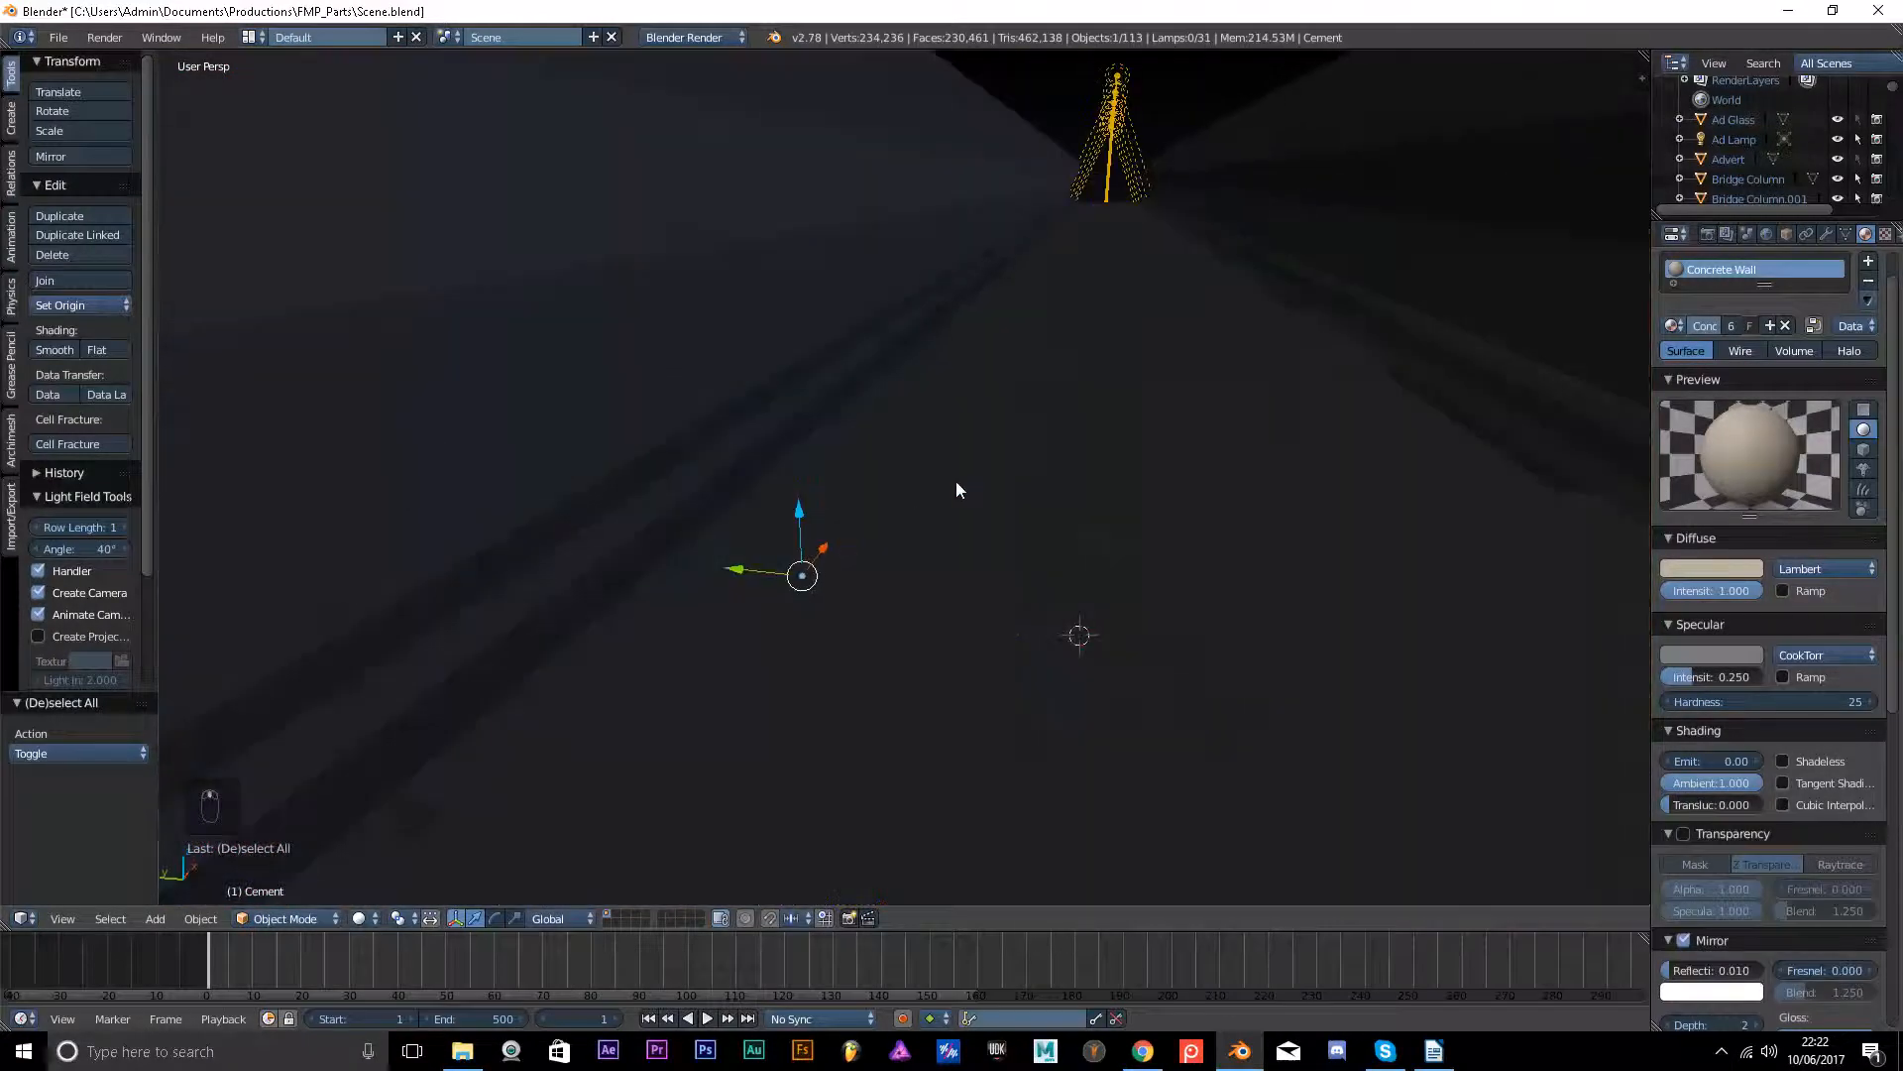
scroll(958, 397, "up", 4)
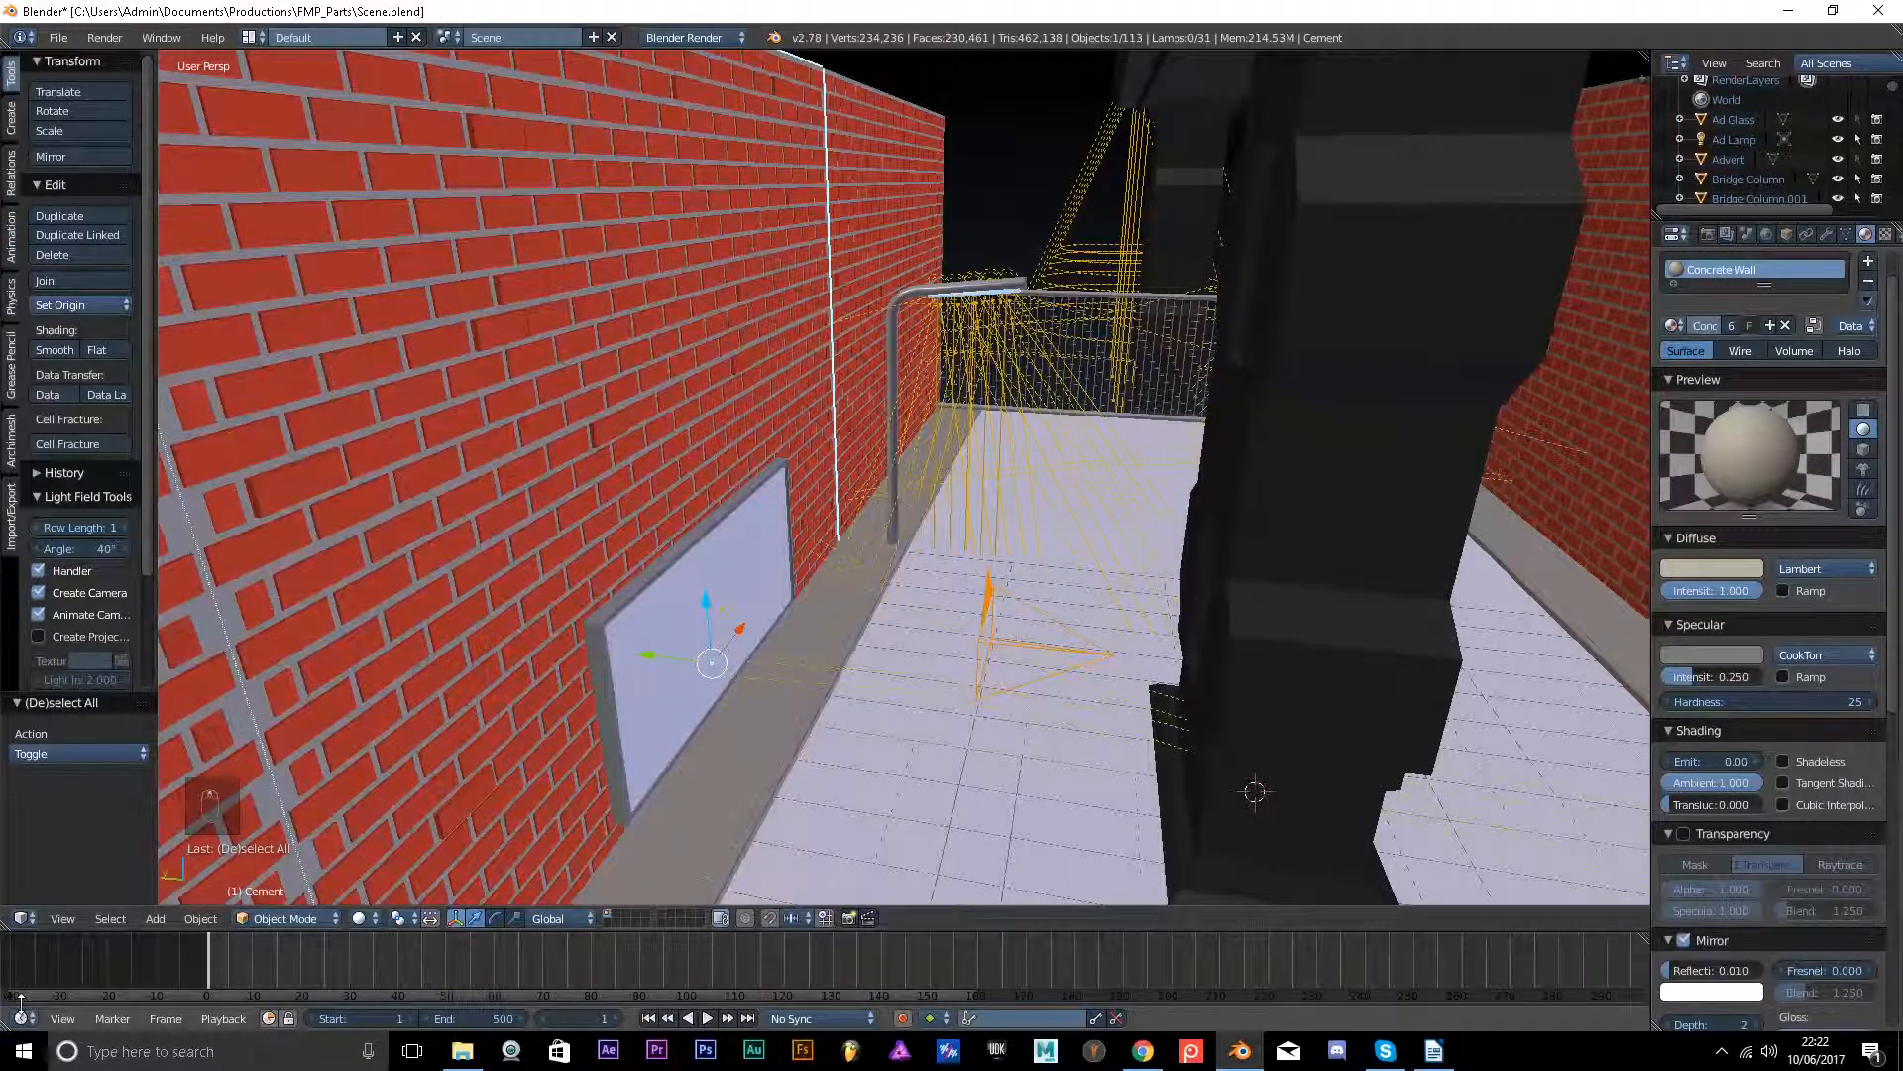
left_click(22, 918)
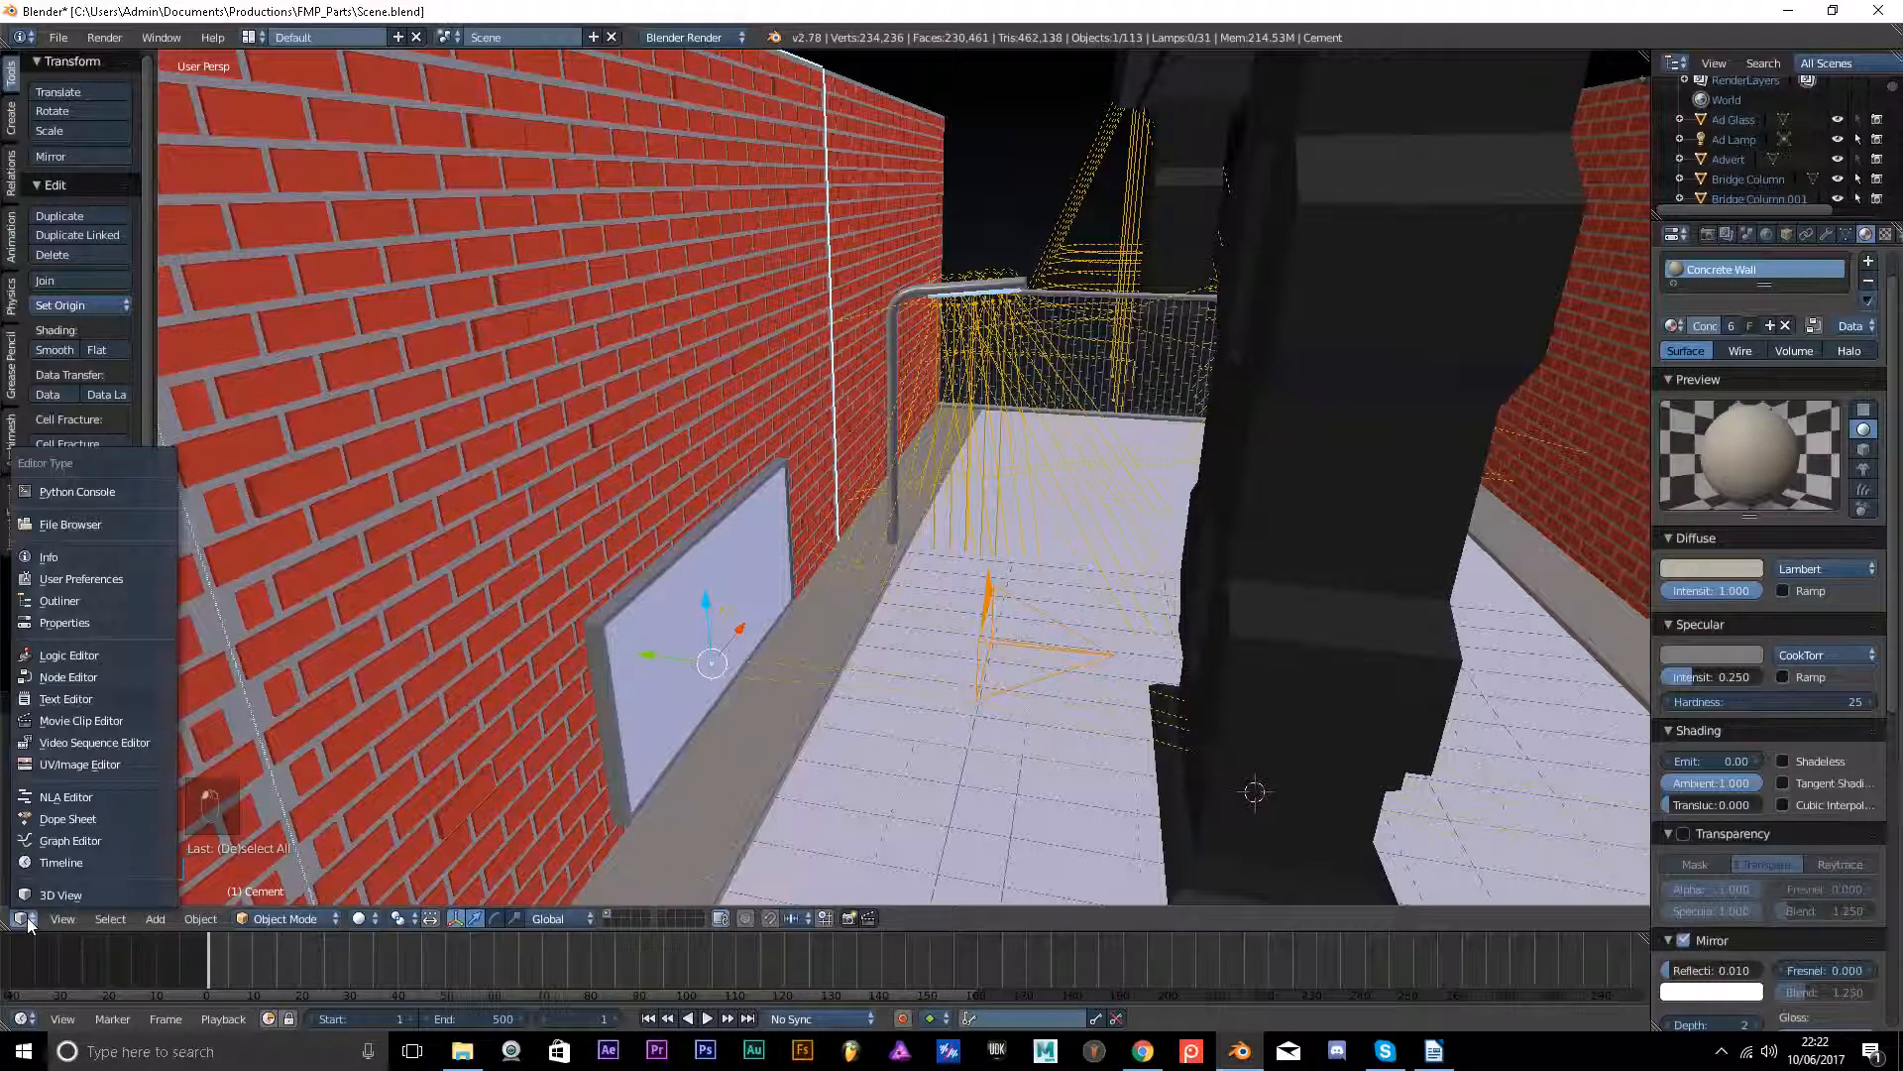
left_click(88, 838)
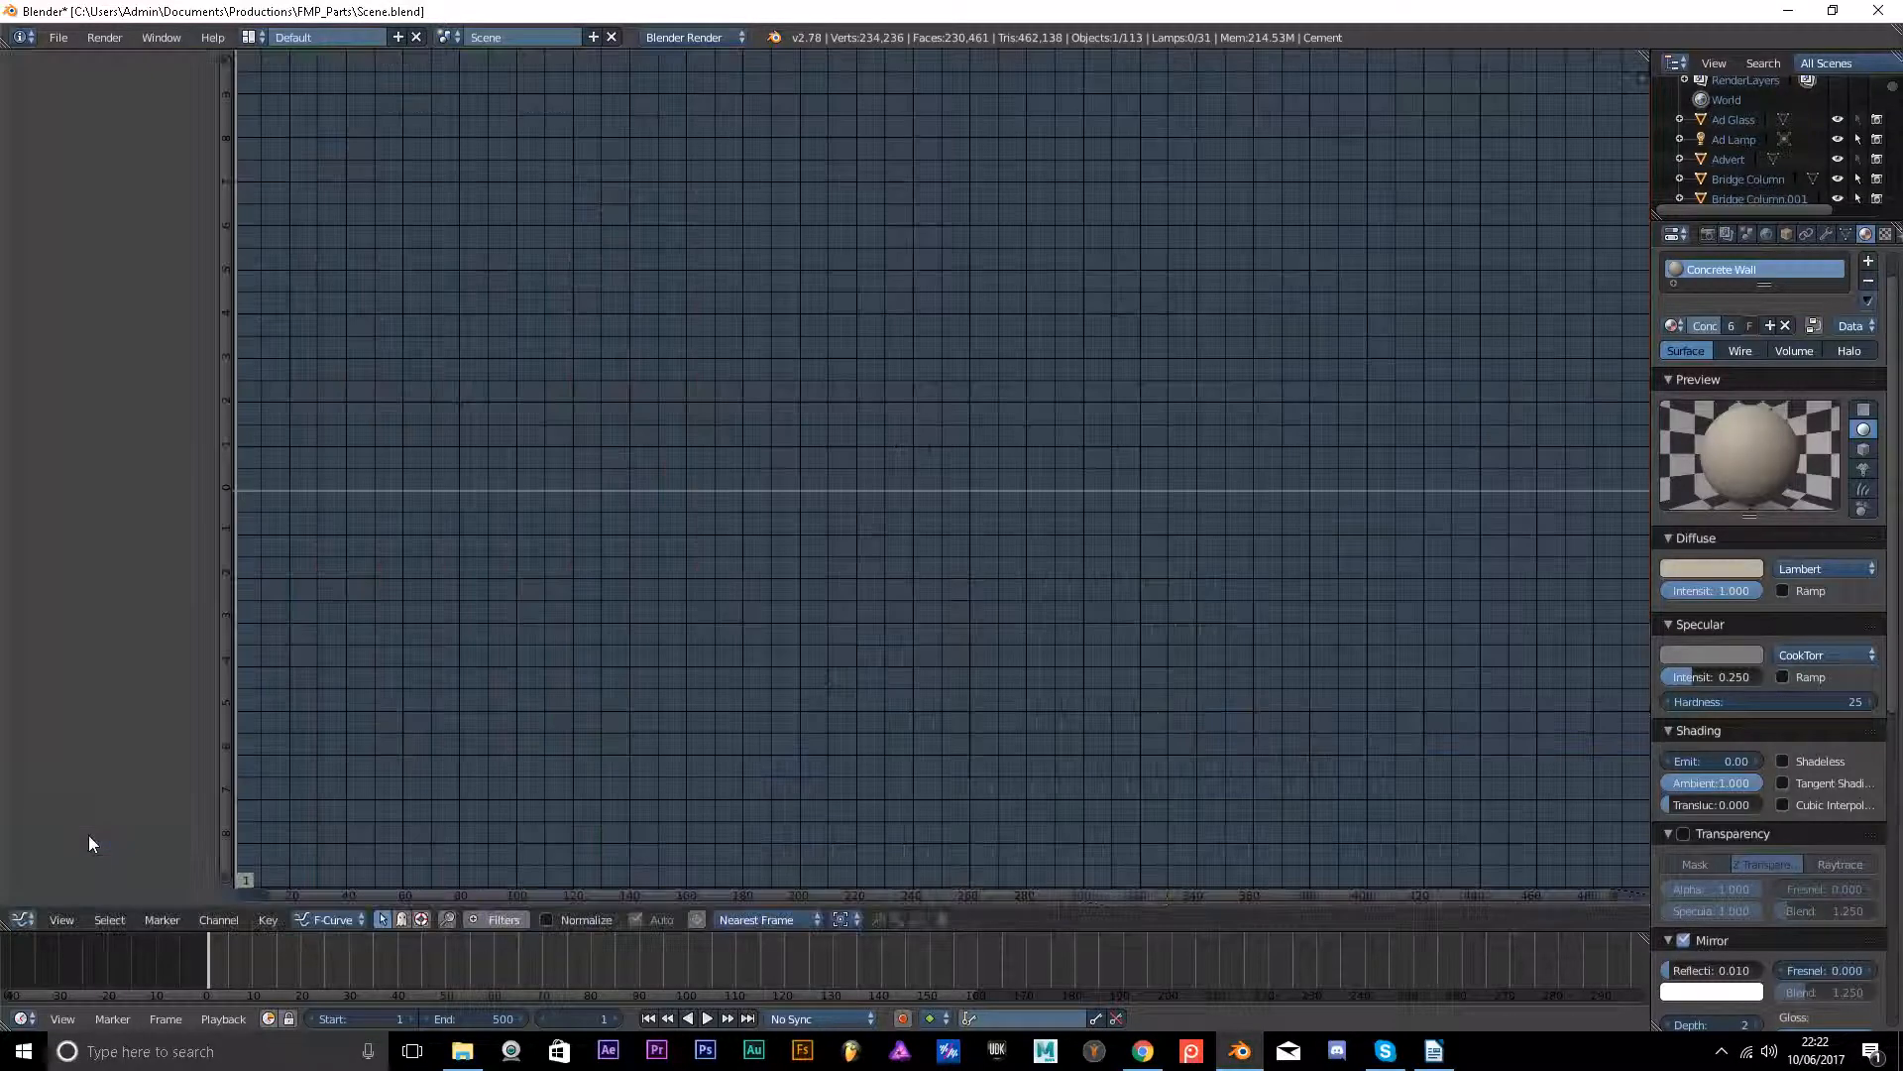
left_click(22, 919)
left_click(58, 896)
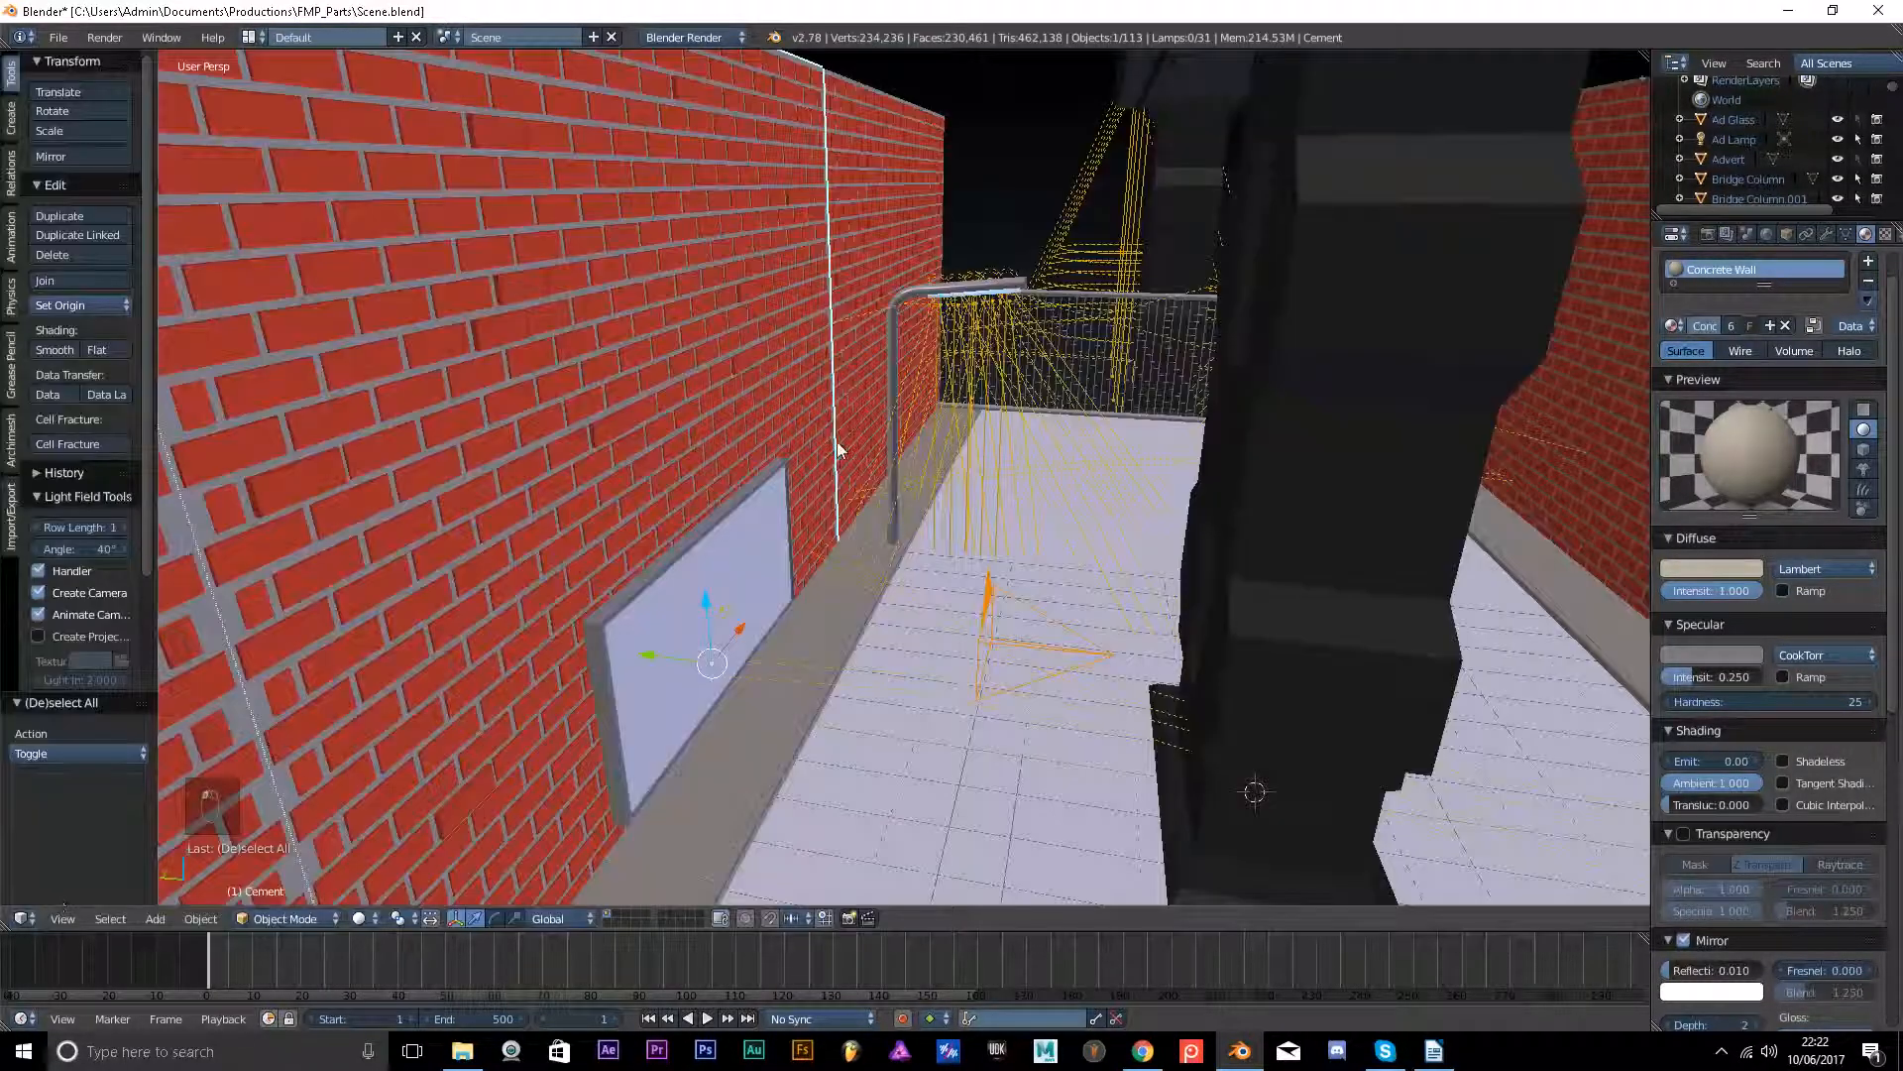
Select the spot light in the street lamp's head and display its animation curve in the Graph Editor.
right_click(953, 302)
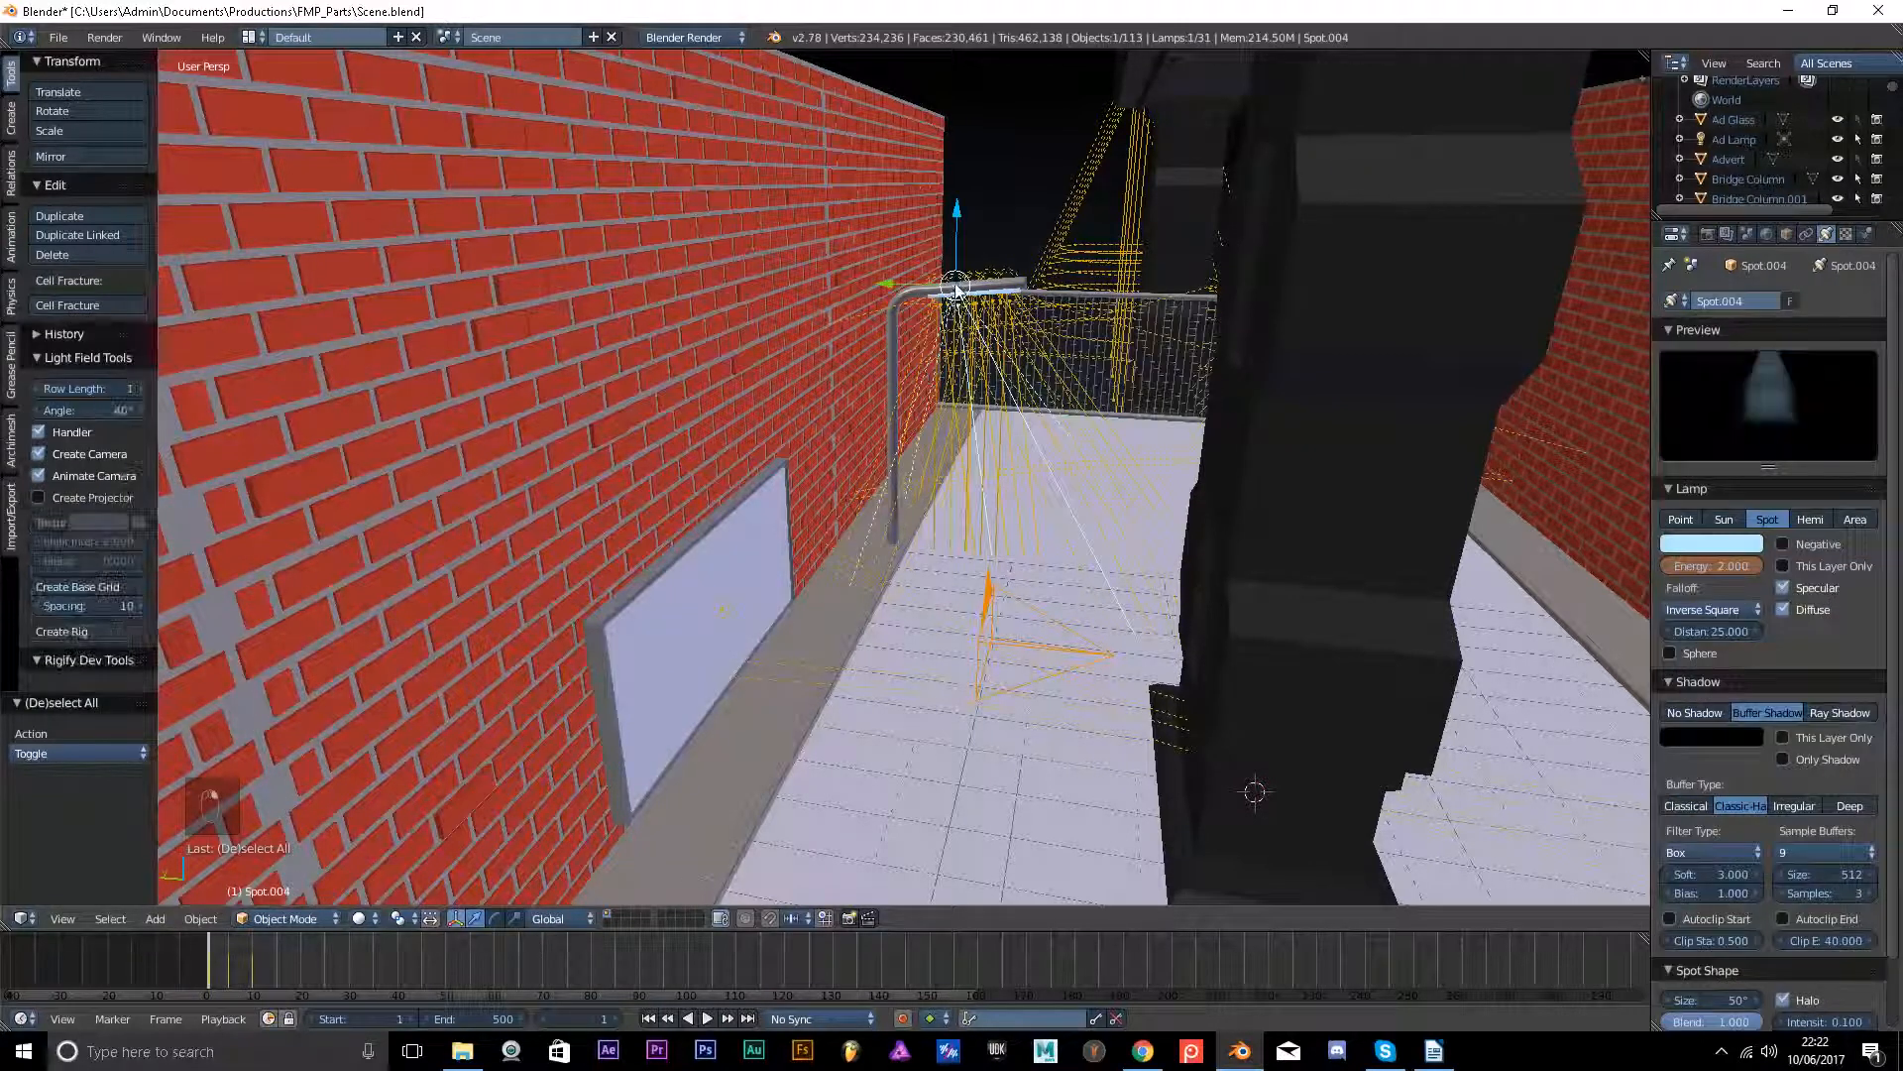
left_click(22, 918)
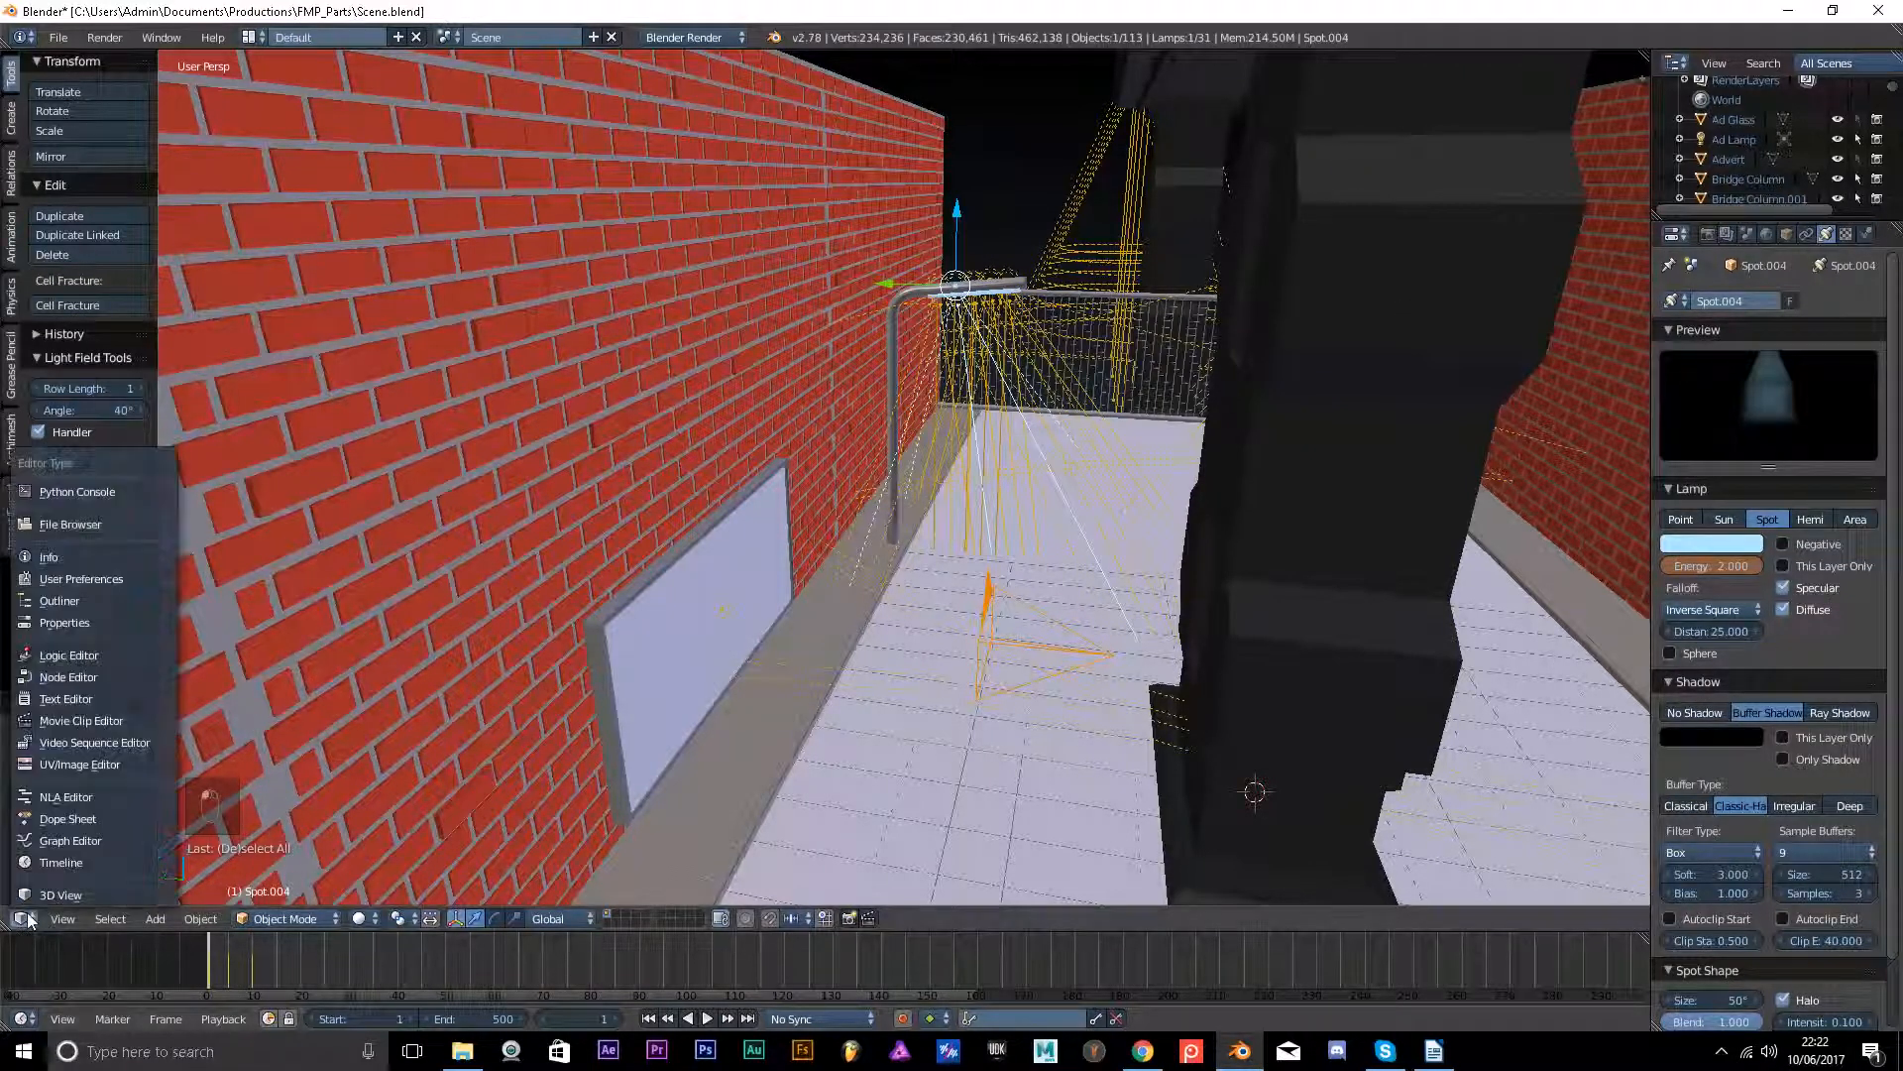
left_click(47, 855)
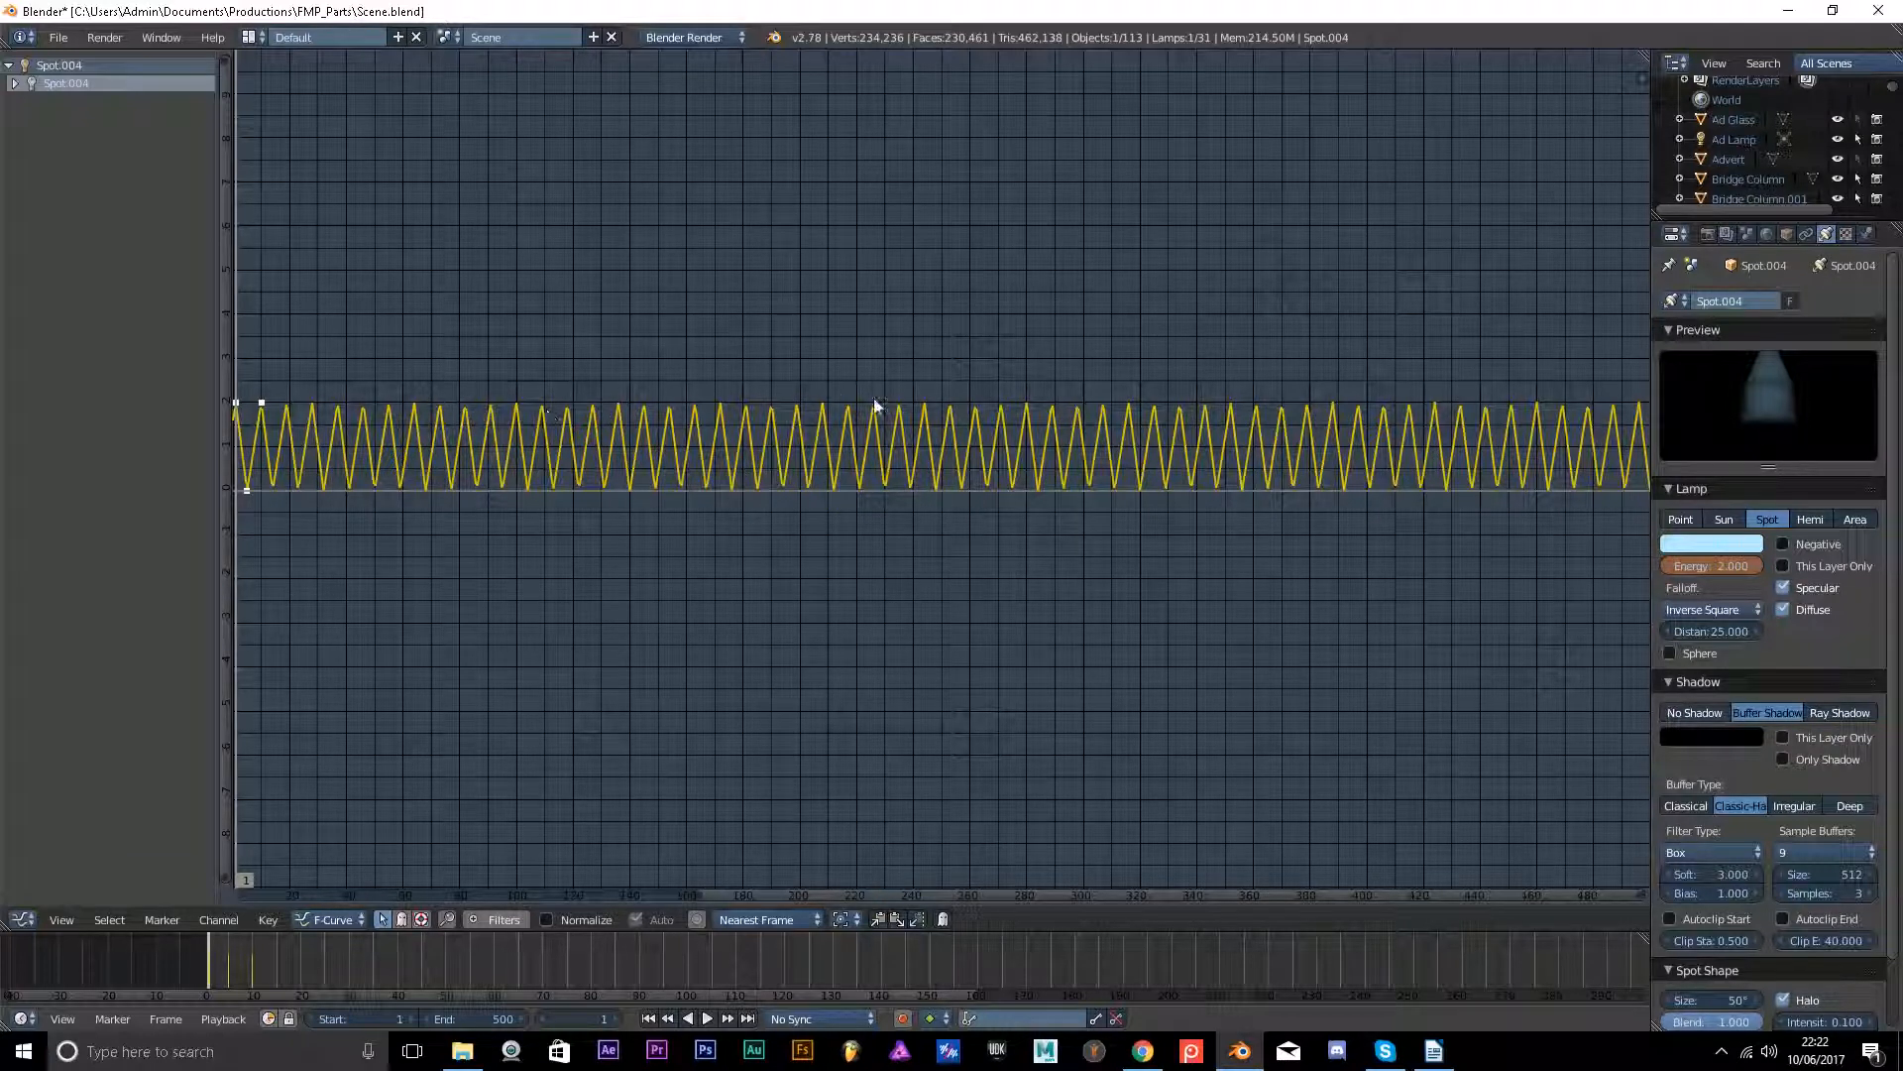
Apply Linear interpolation to the spot light curve's keyframes and make the curve cyclic through its extrapolation mode.
left_click(266, 920)
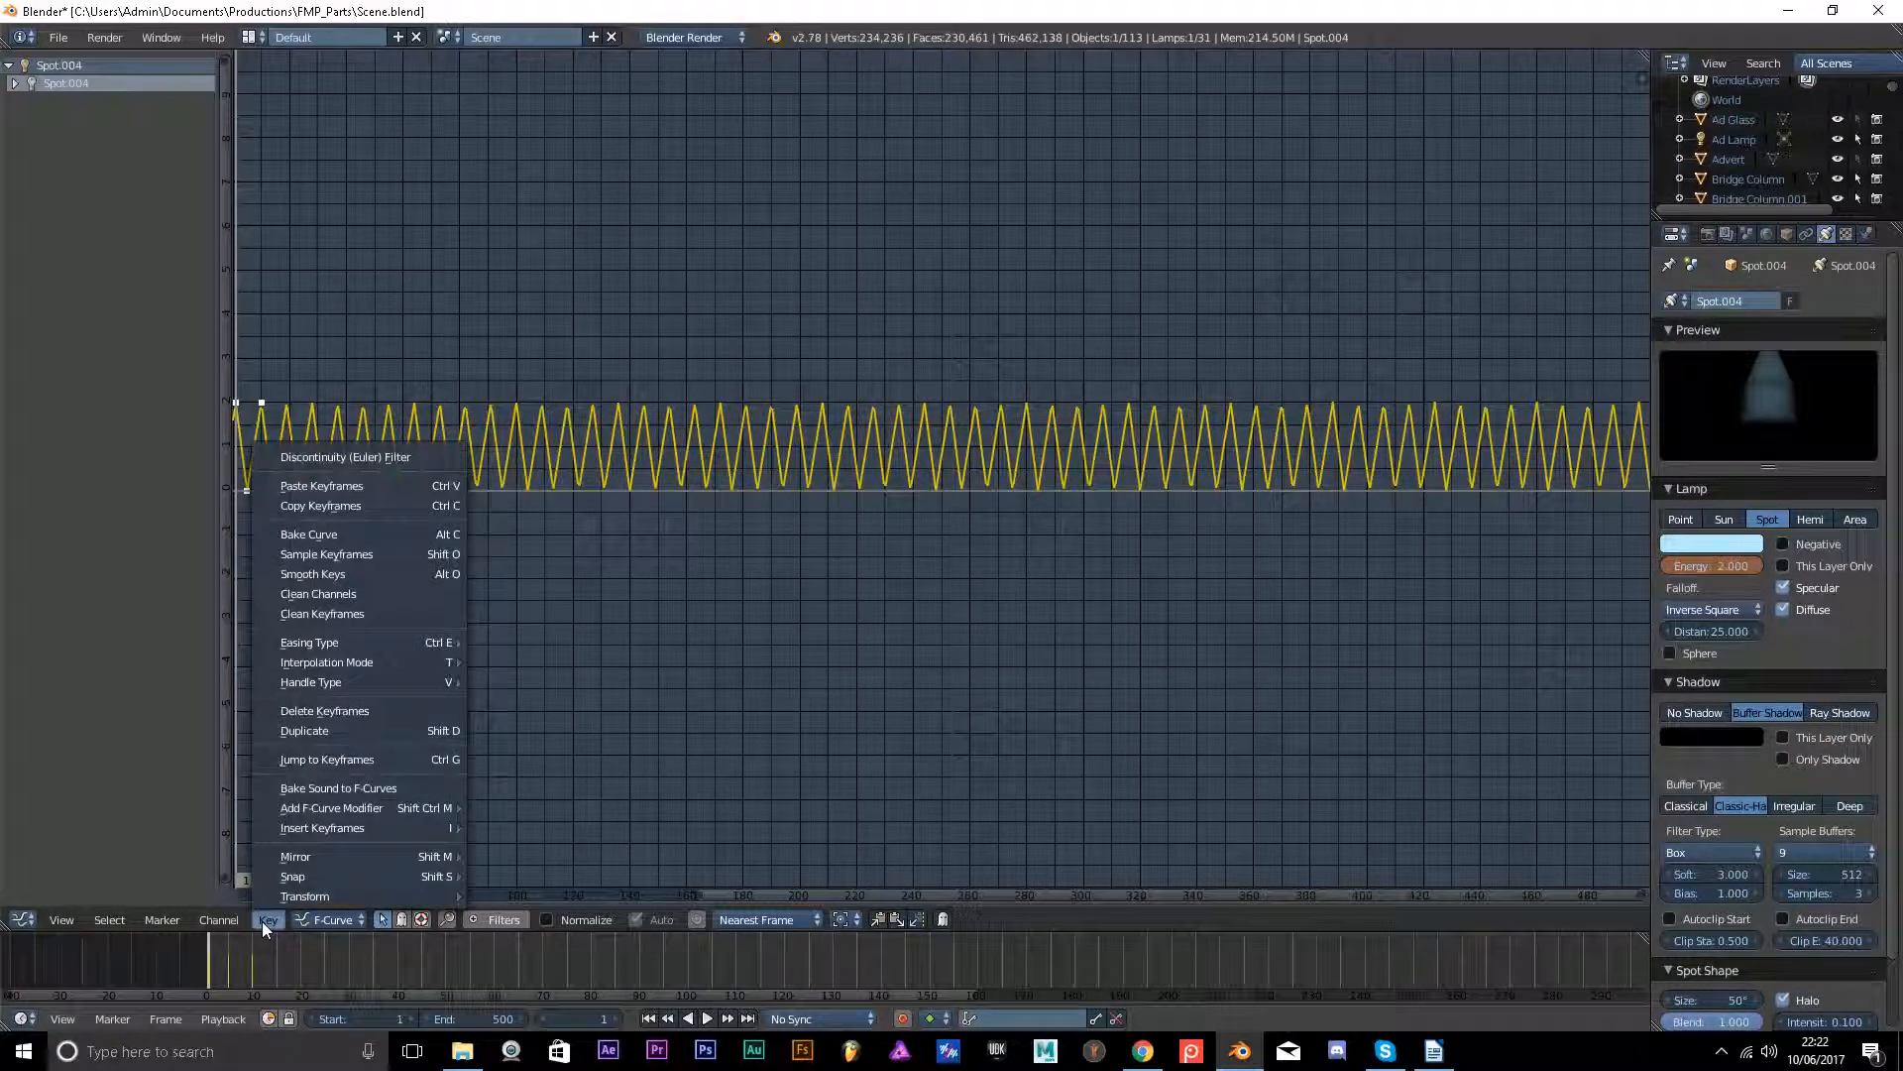
mouse_move(359, 670)
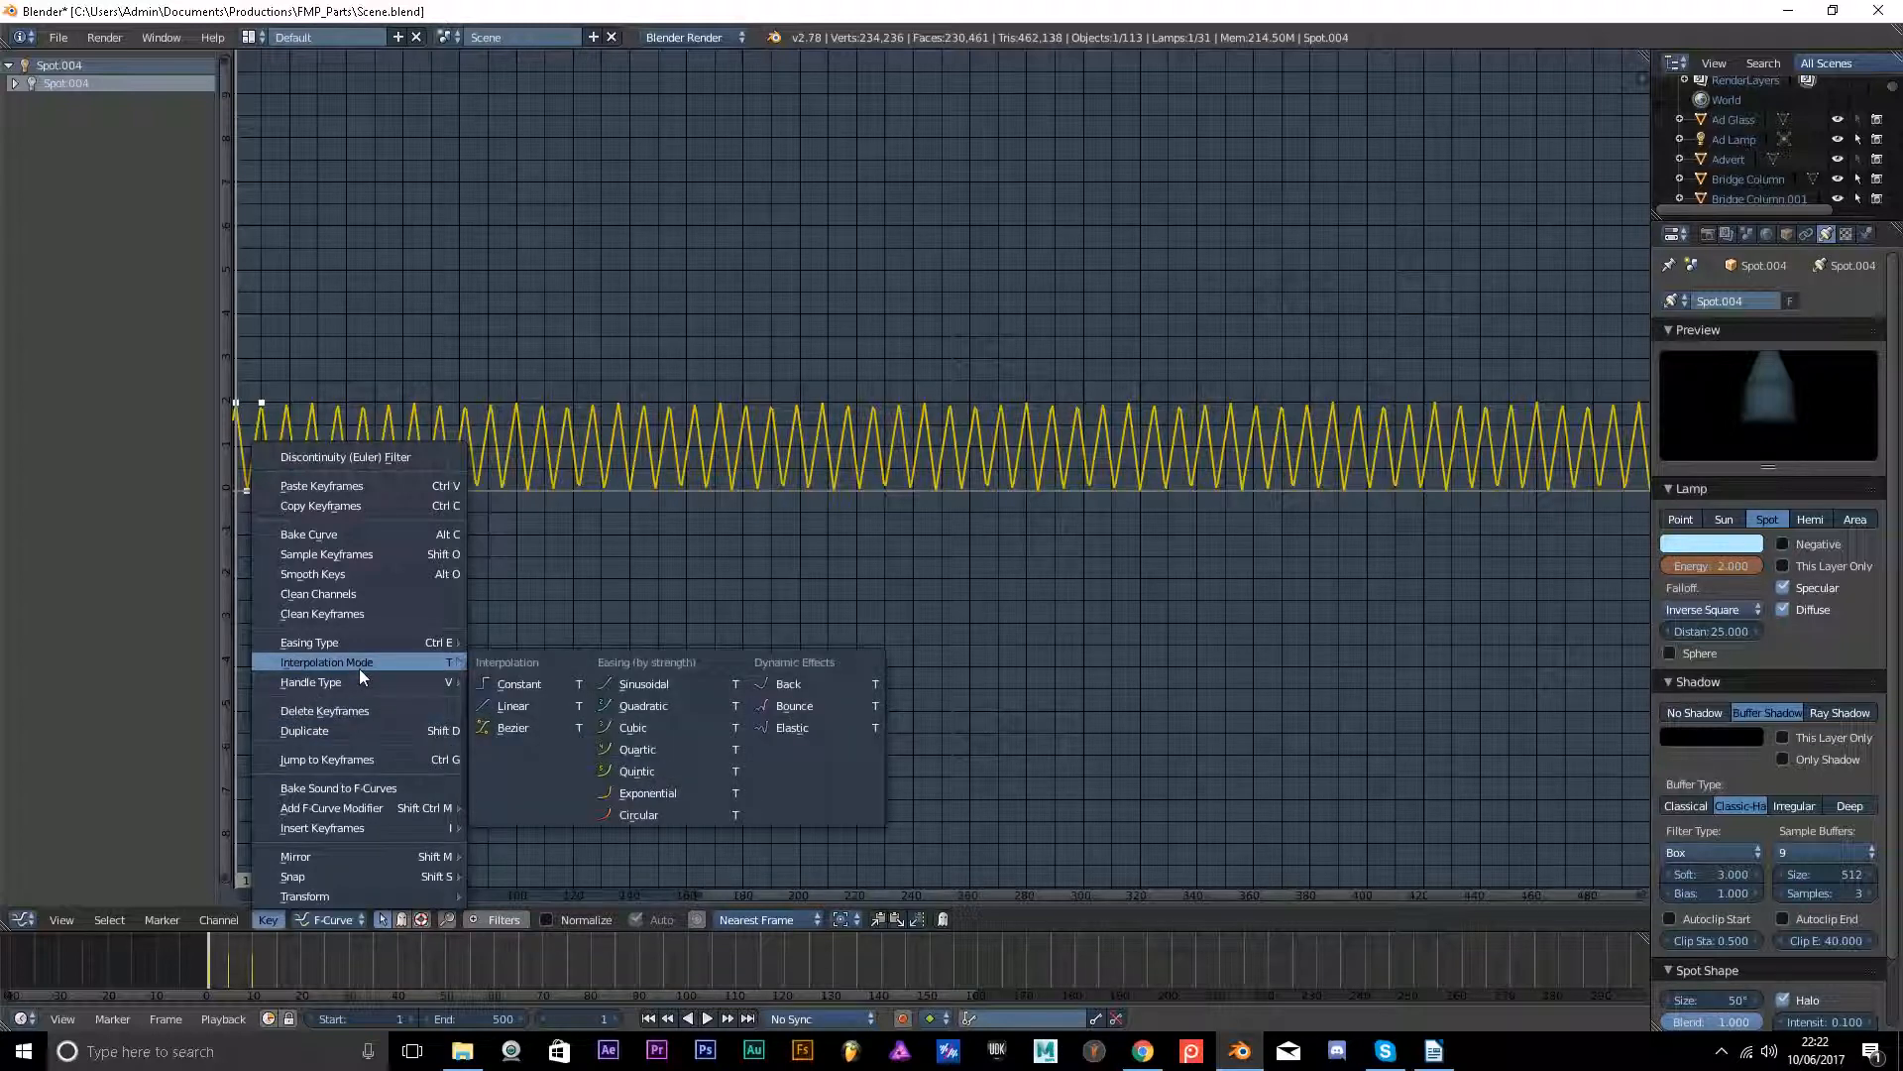
left_click(534, 705)
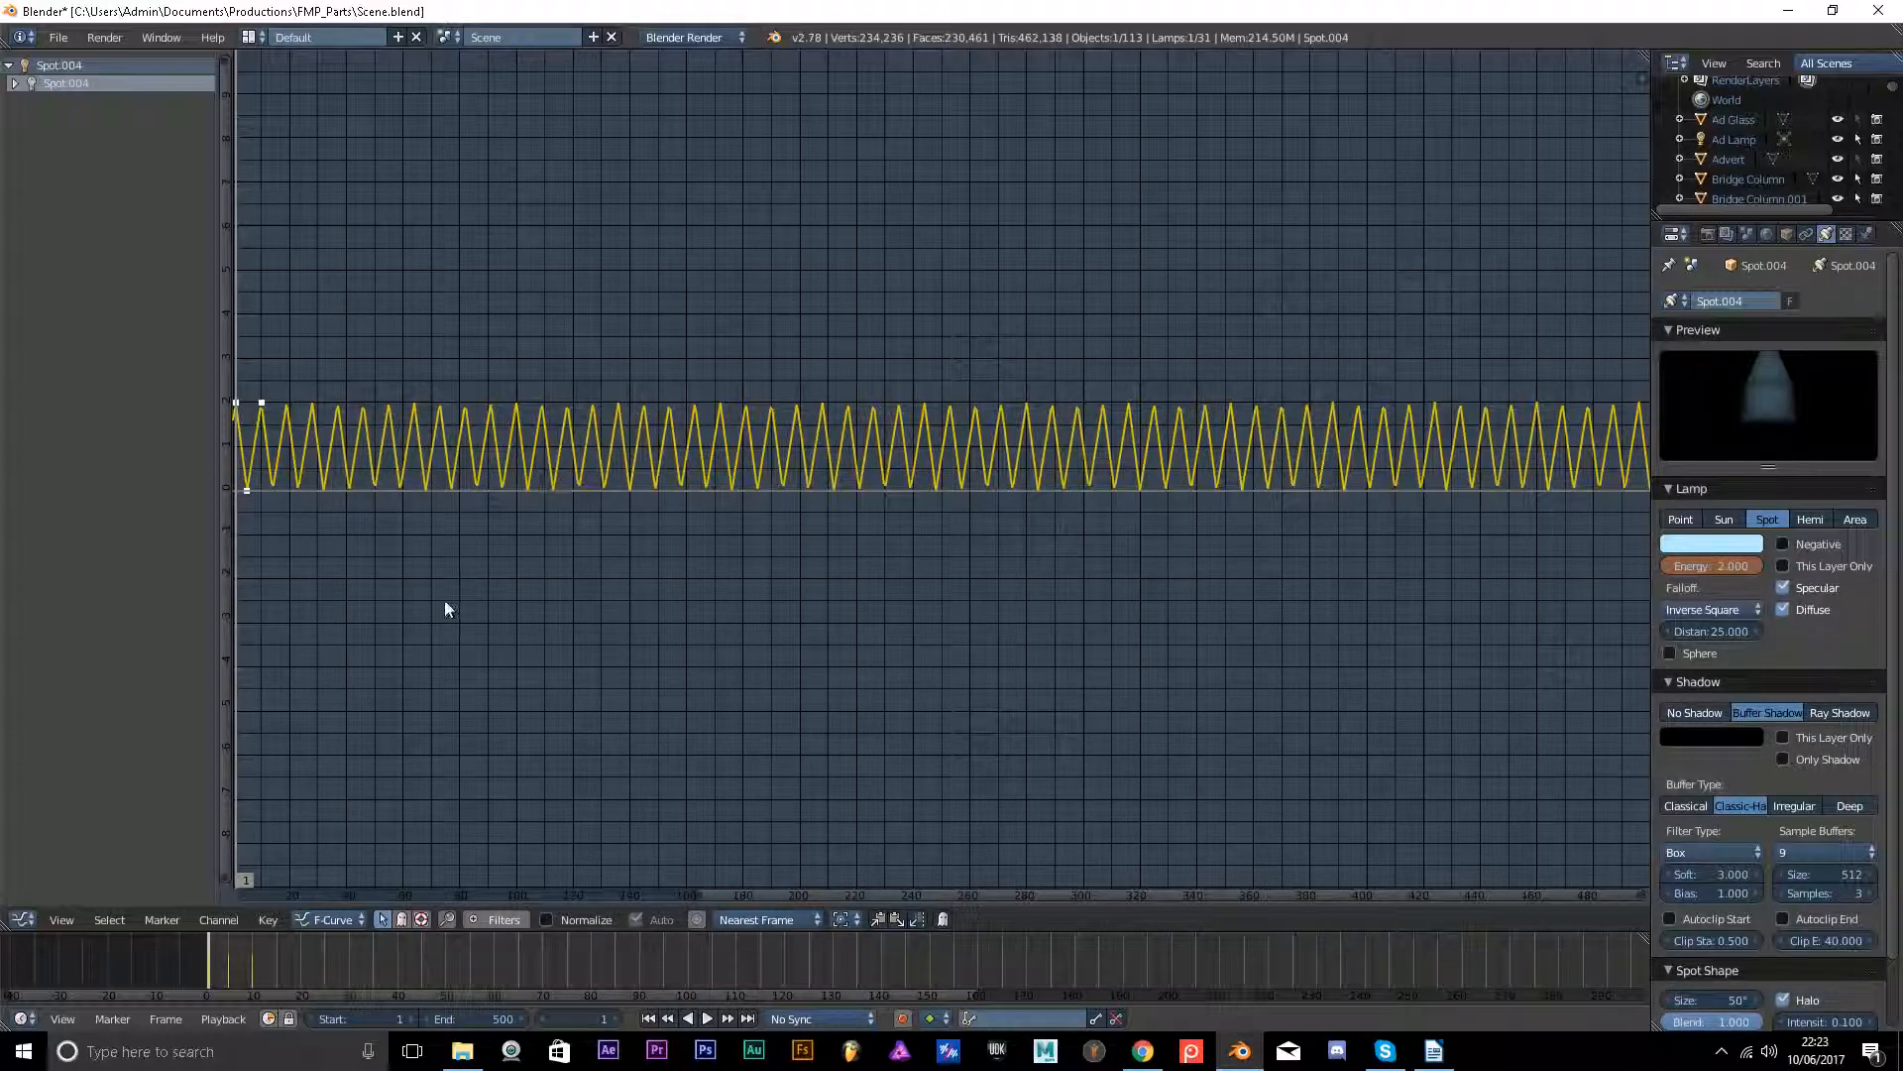
left_click(228, 922)
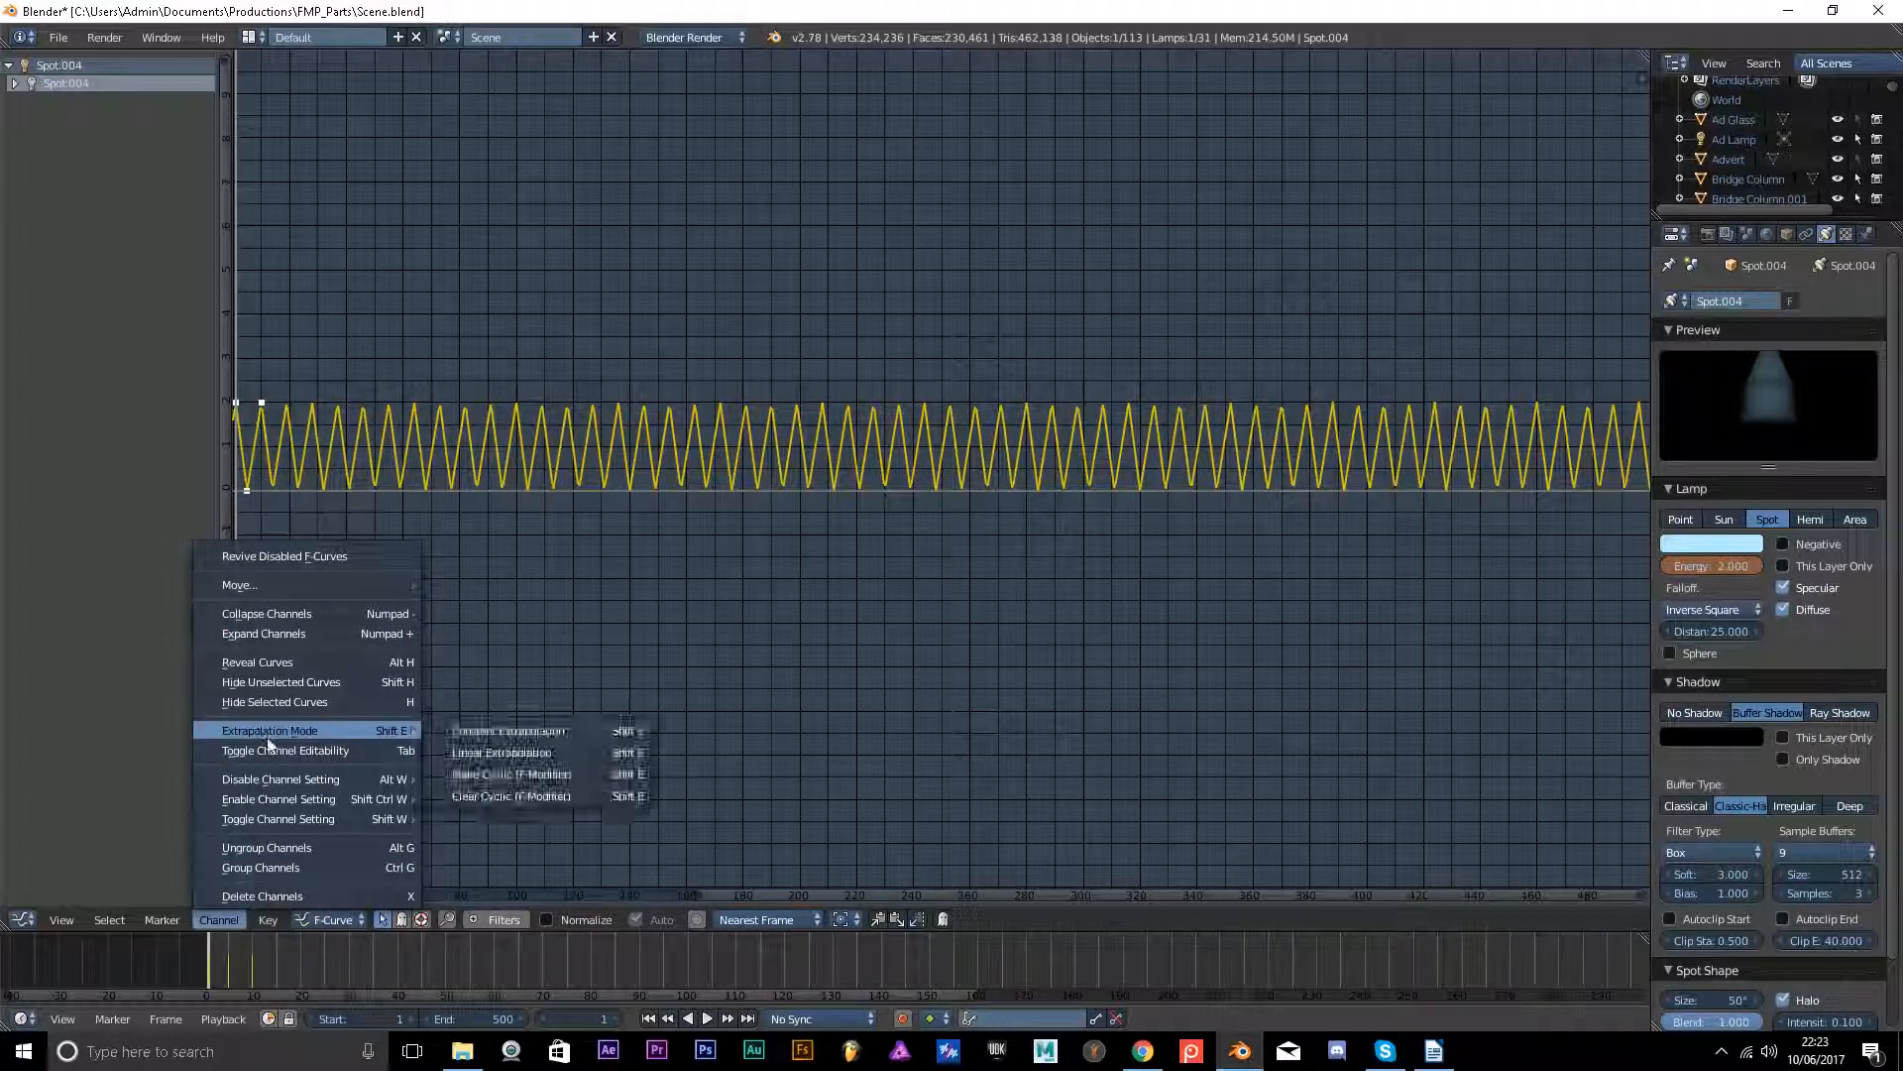
mouse_move(329, 736)
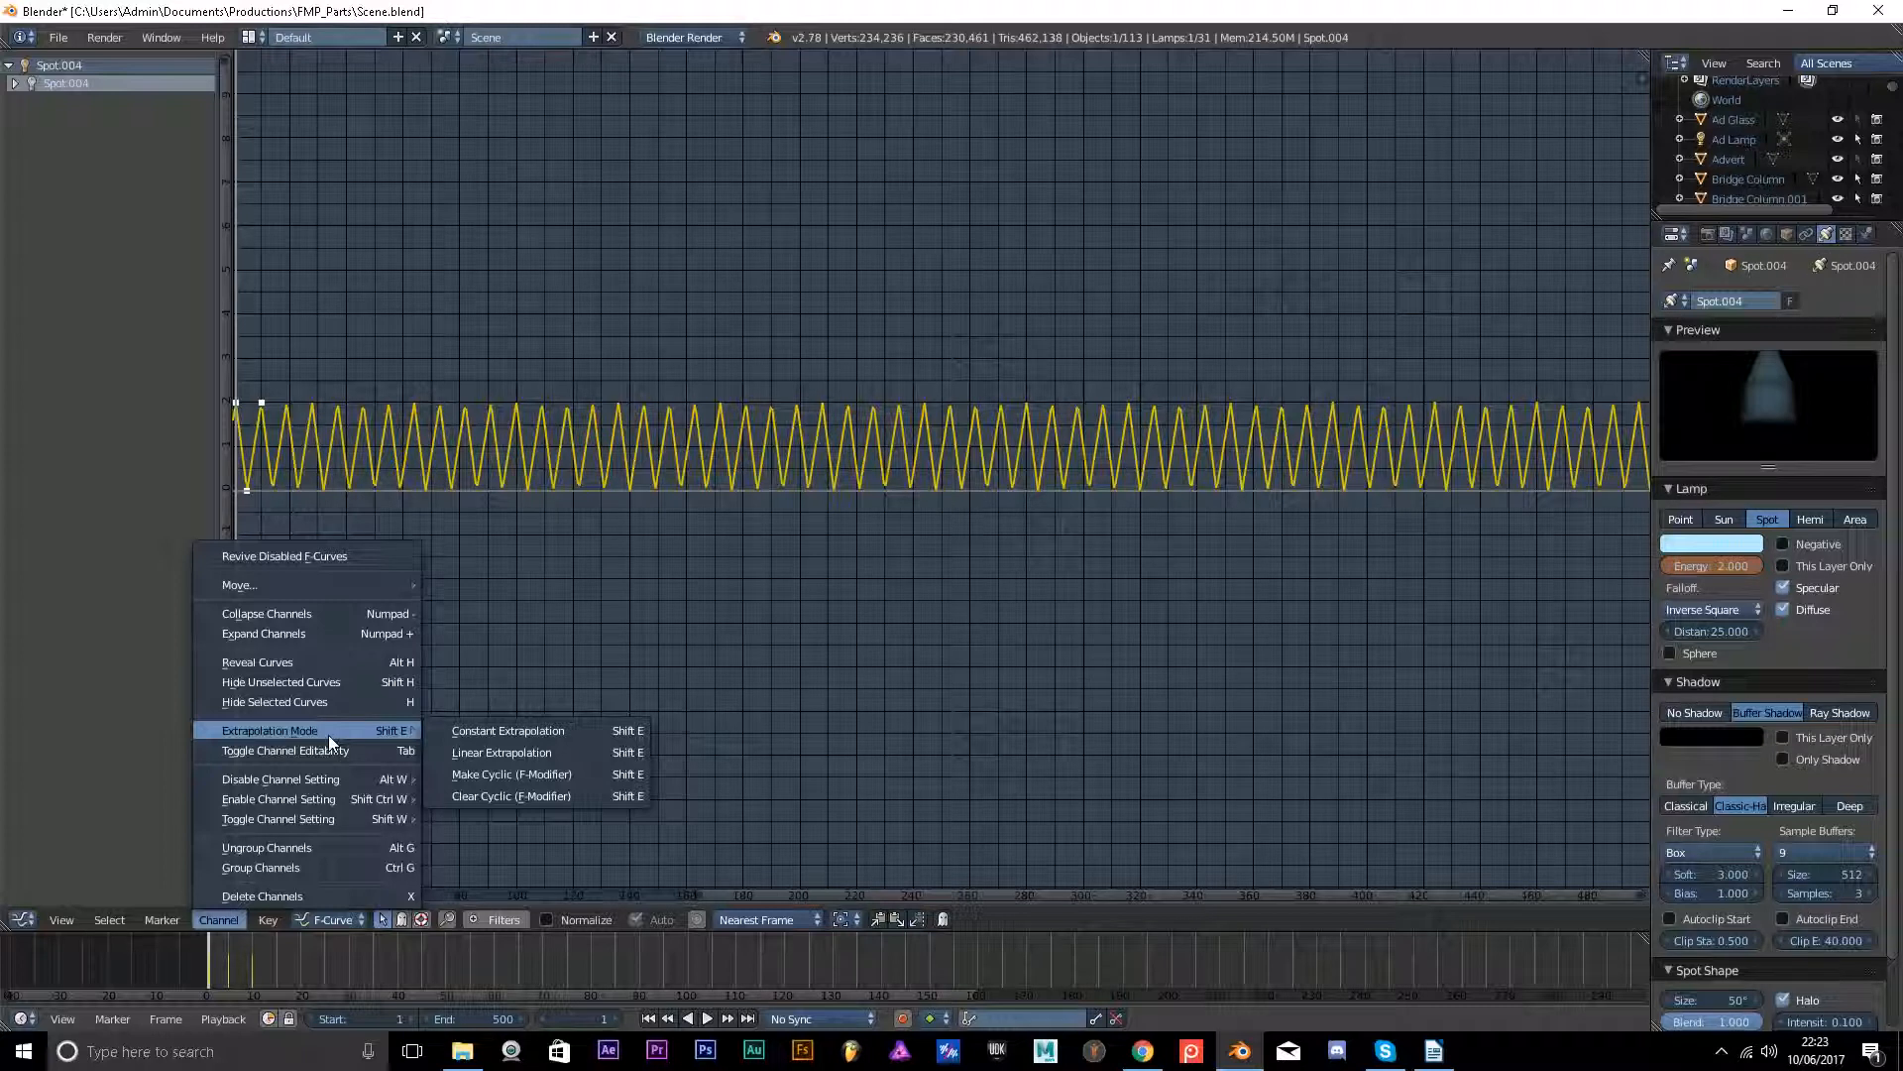
left_click(562, 774)
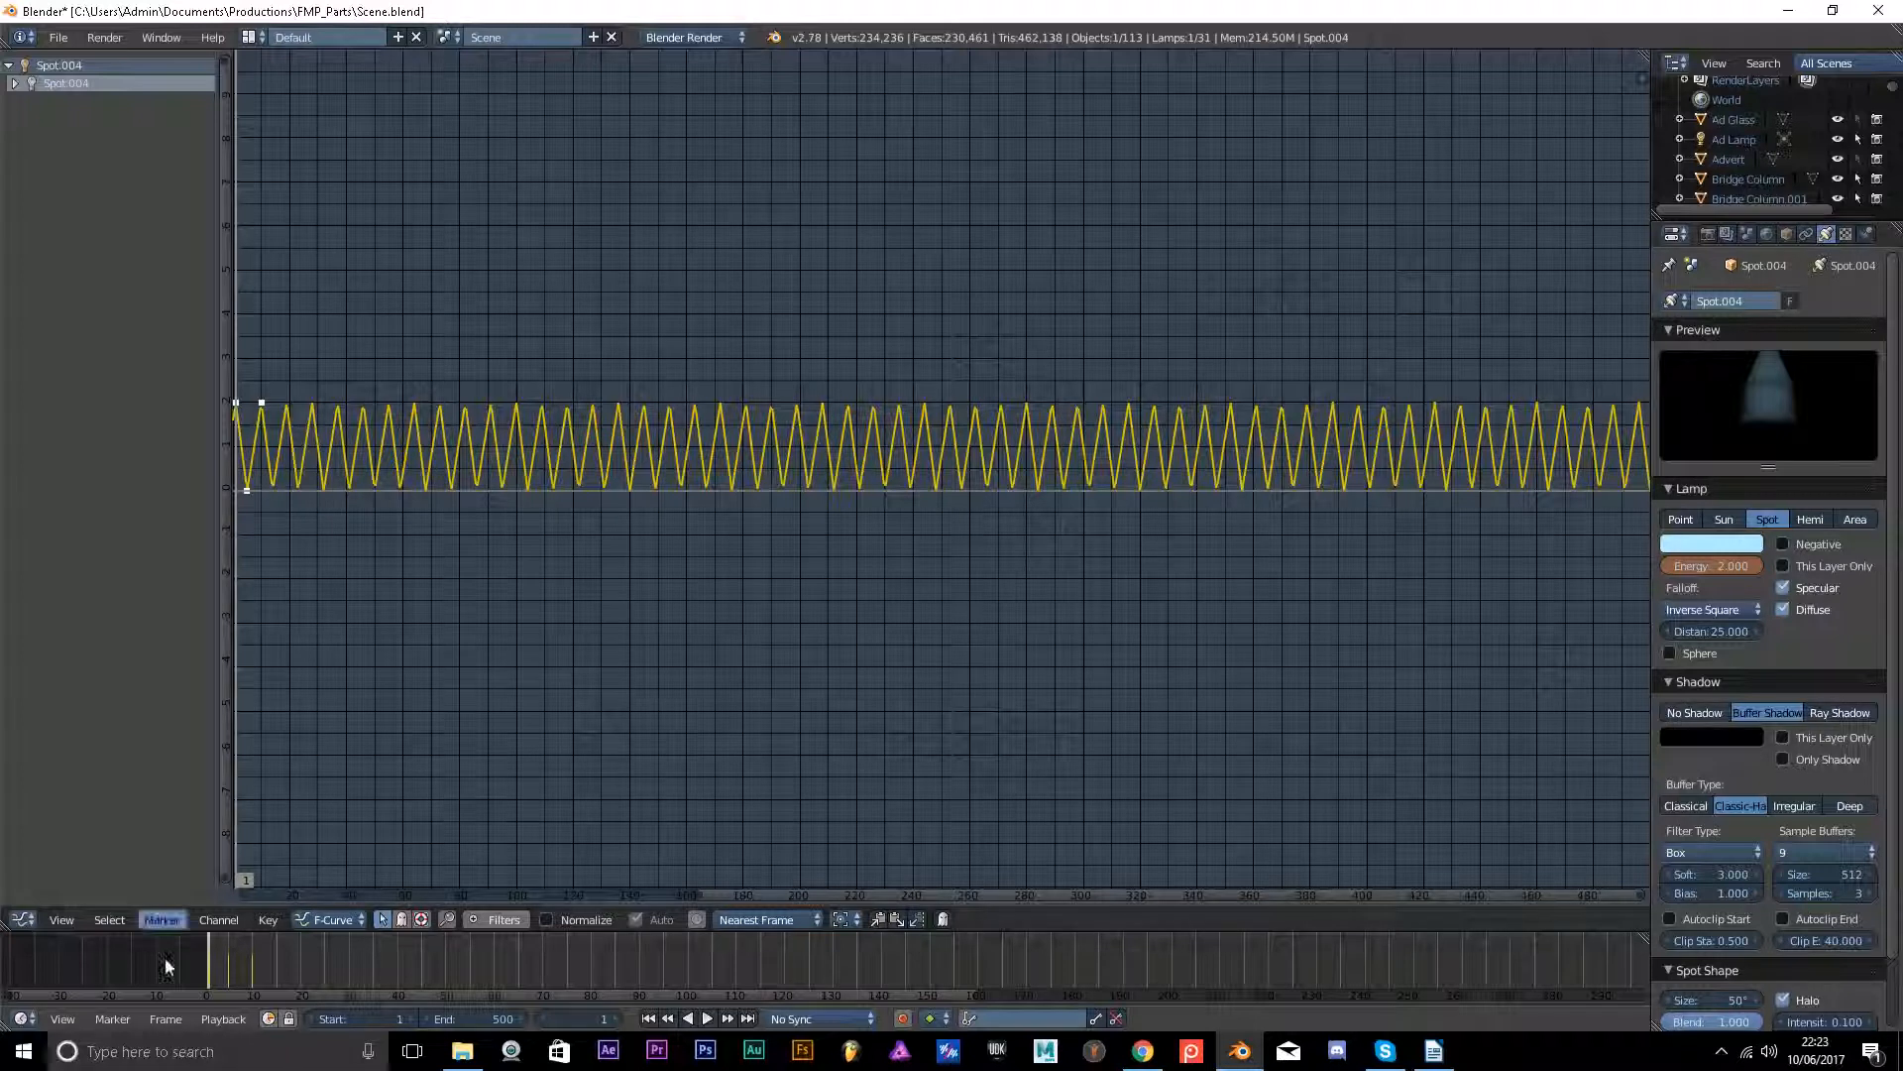
Play and scrub the spot light's flicker animation to examine its energy changes, and return to frame 1.
key("alt+a")
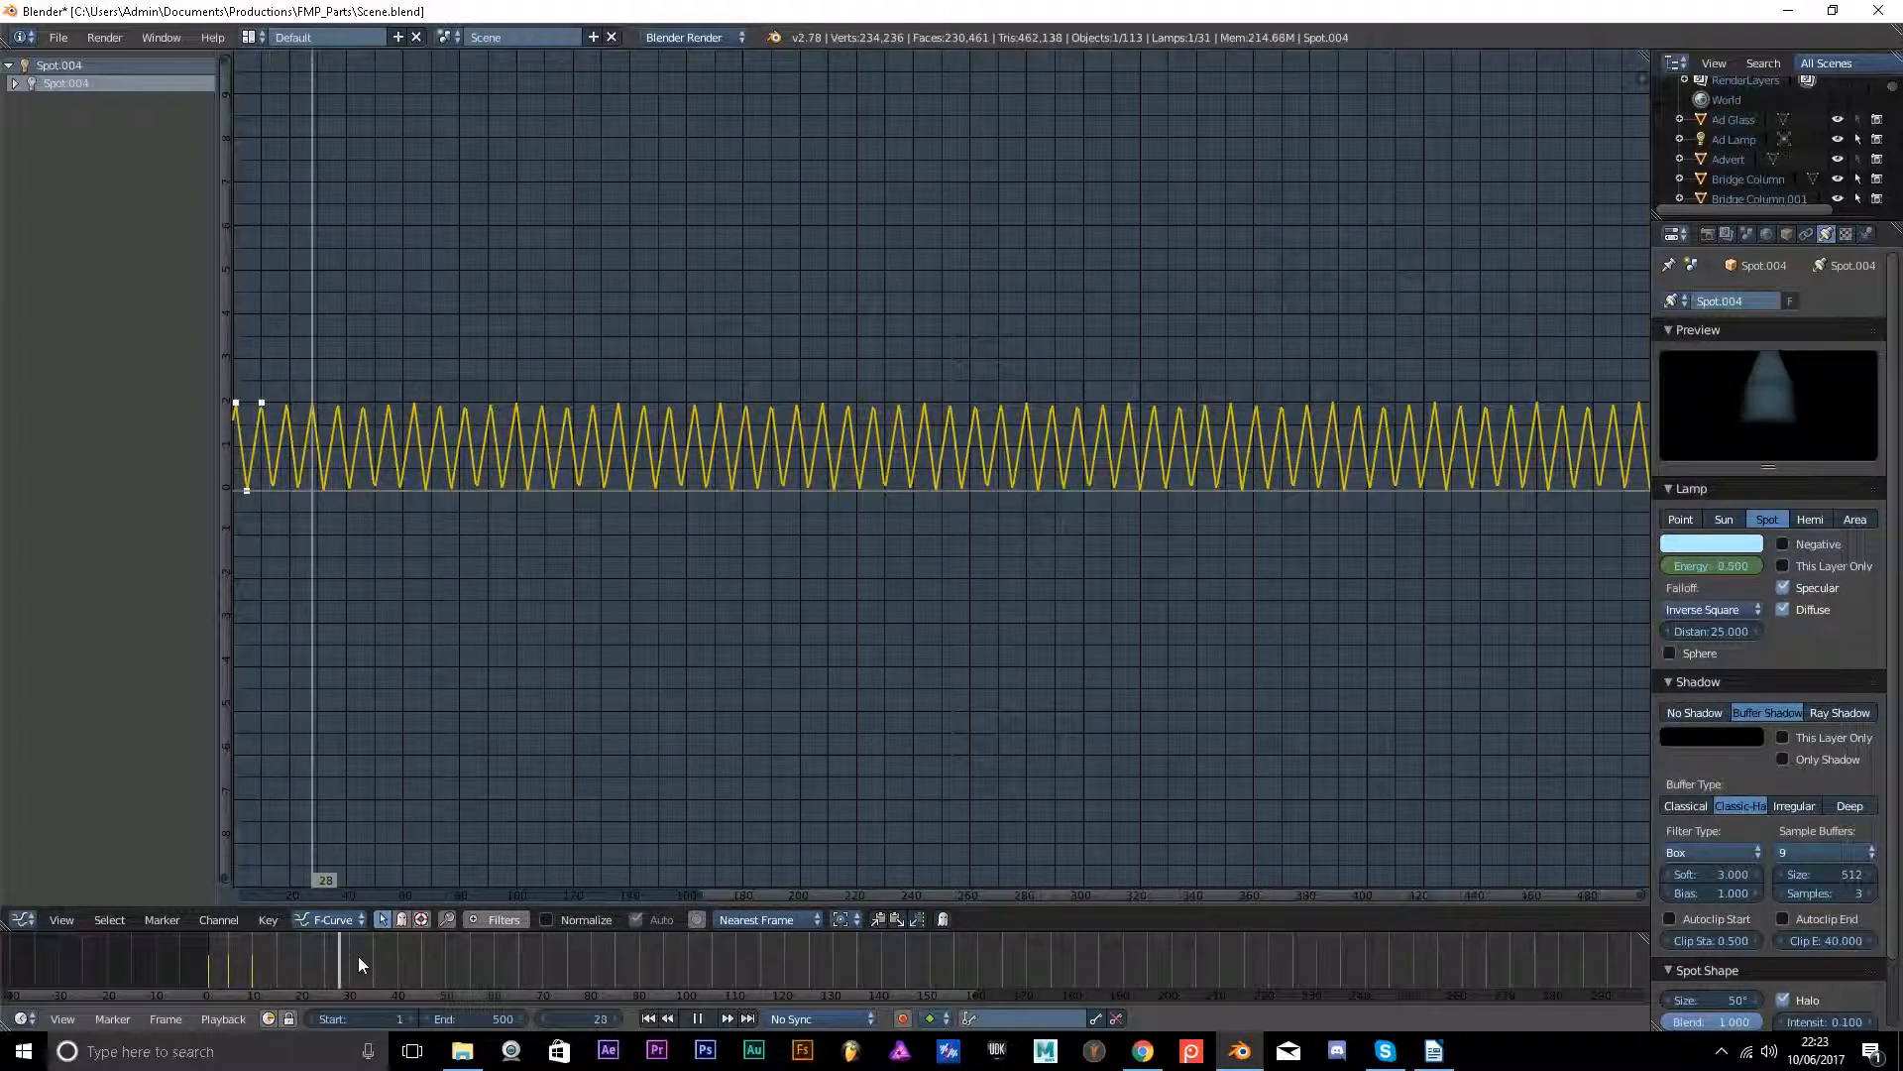
left_click_drag(657, 986, 431, 950)
left_click(649, 1019)
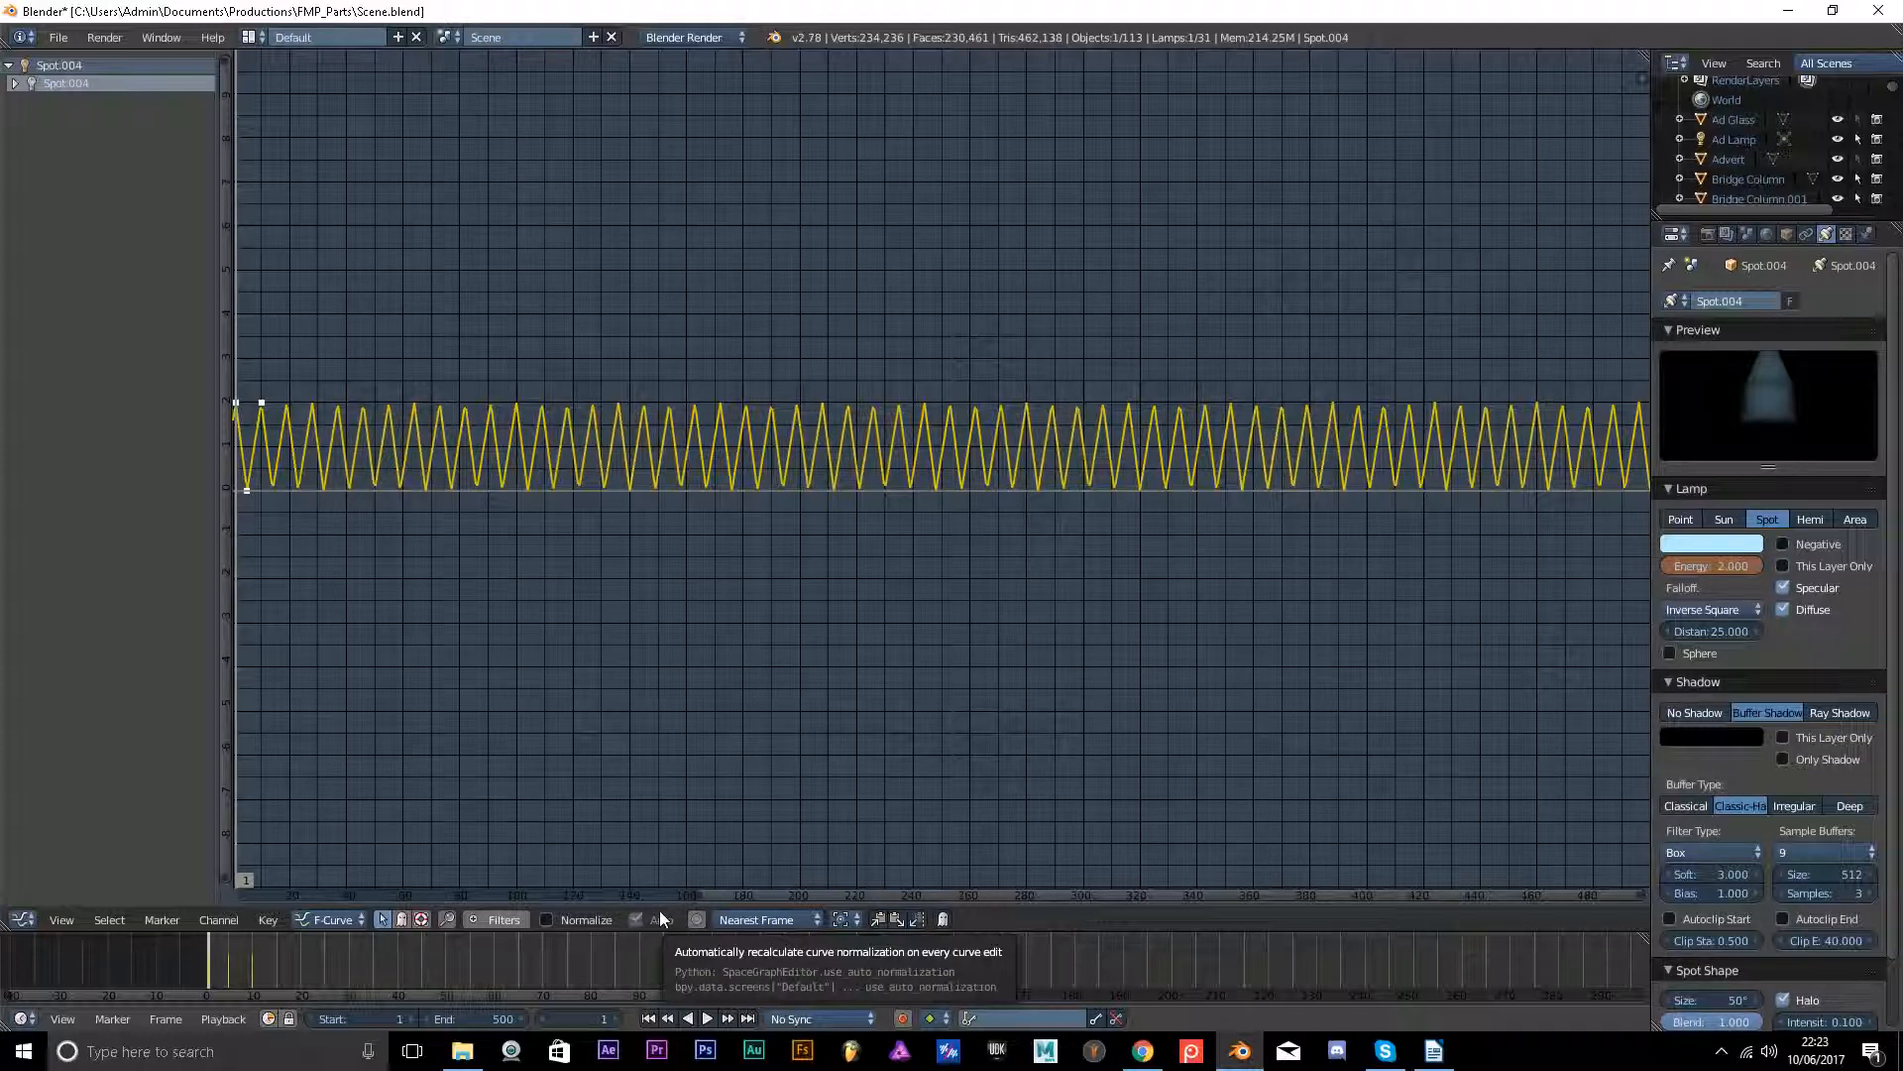
Switch the Graph Editor back to the 3D View and save the scene file.
left_click(21, 920)
left_click(44, 892)
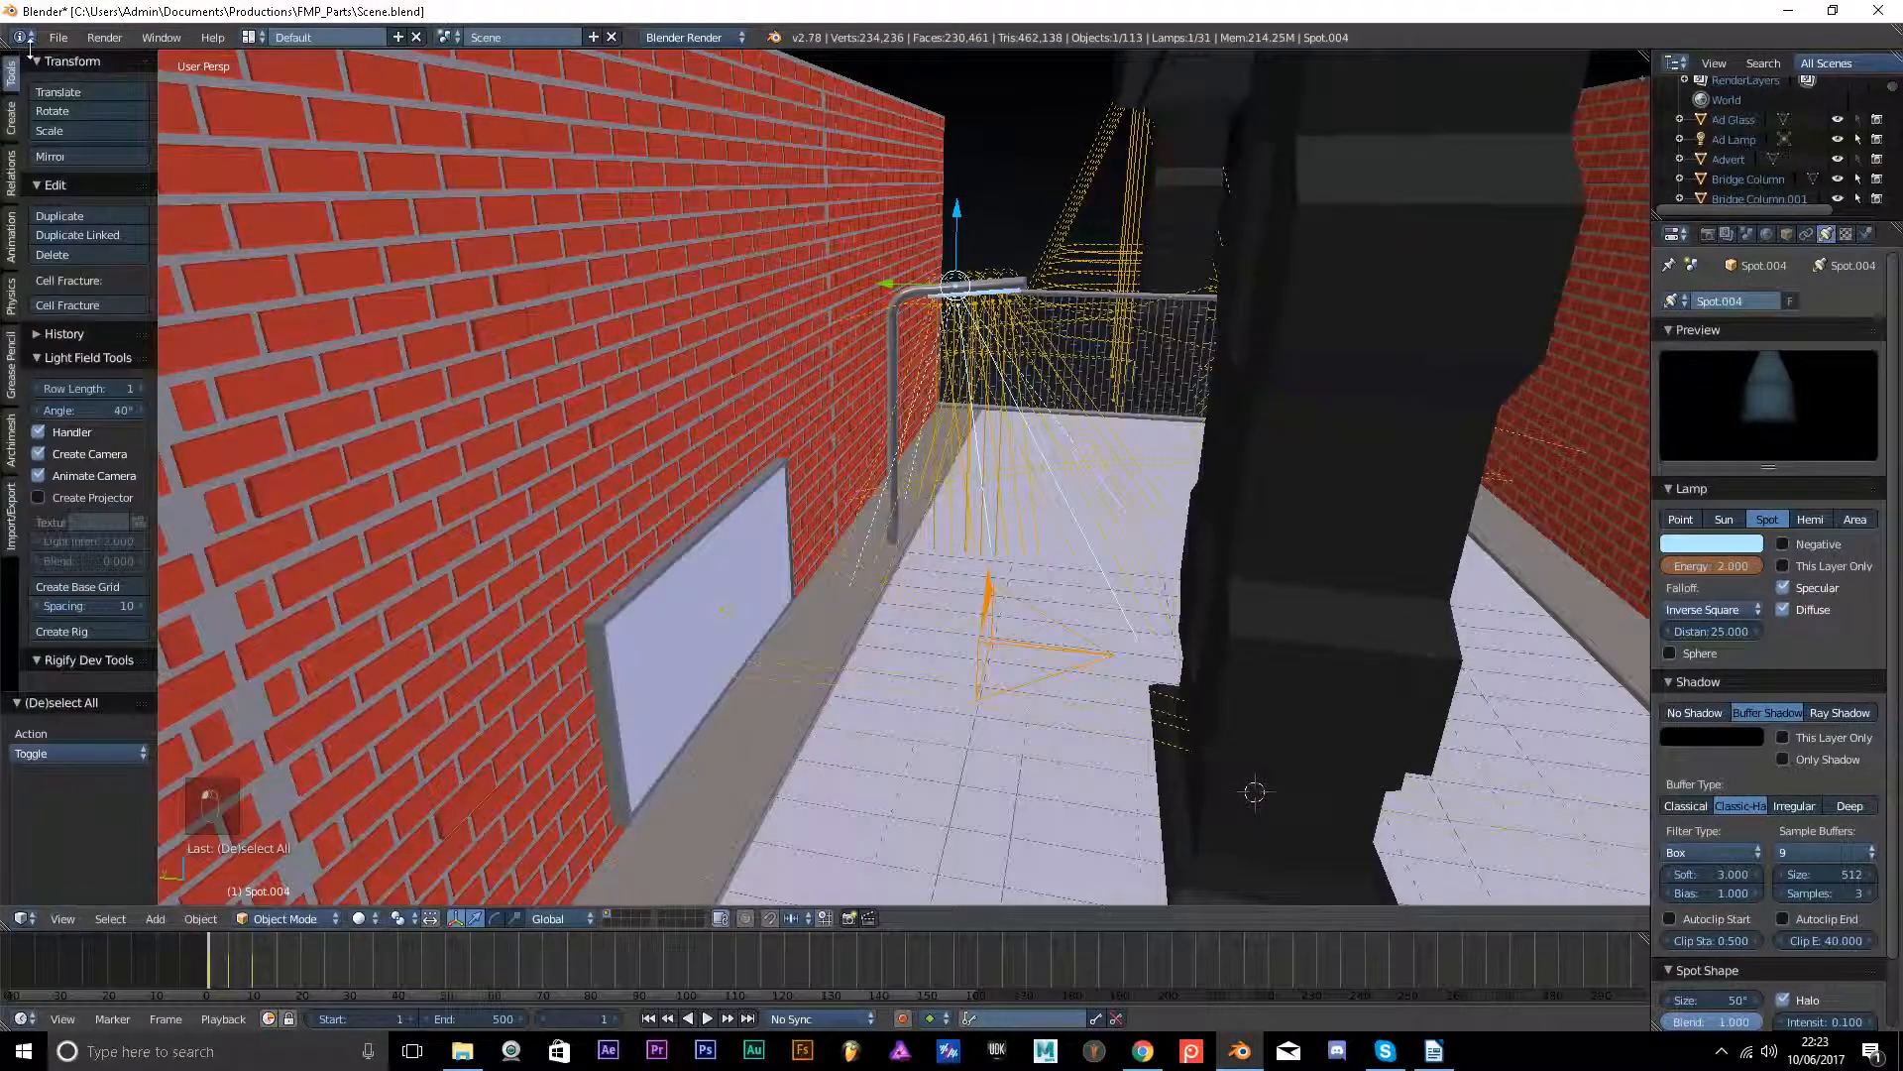
left_click(59, 38)
left_click(115, 188)
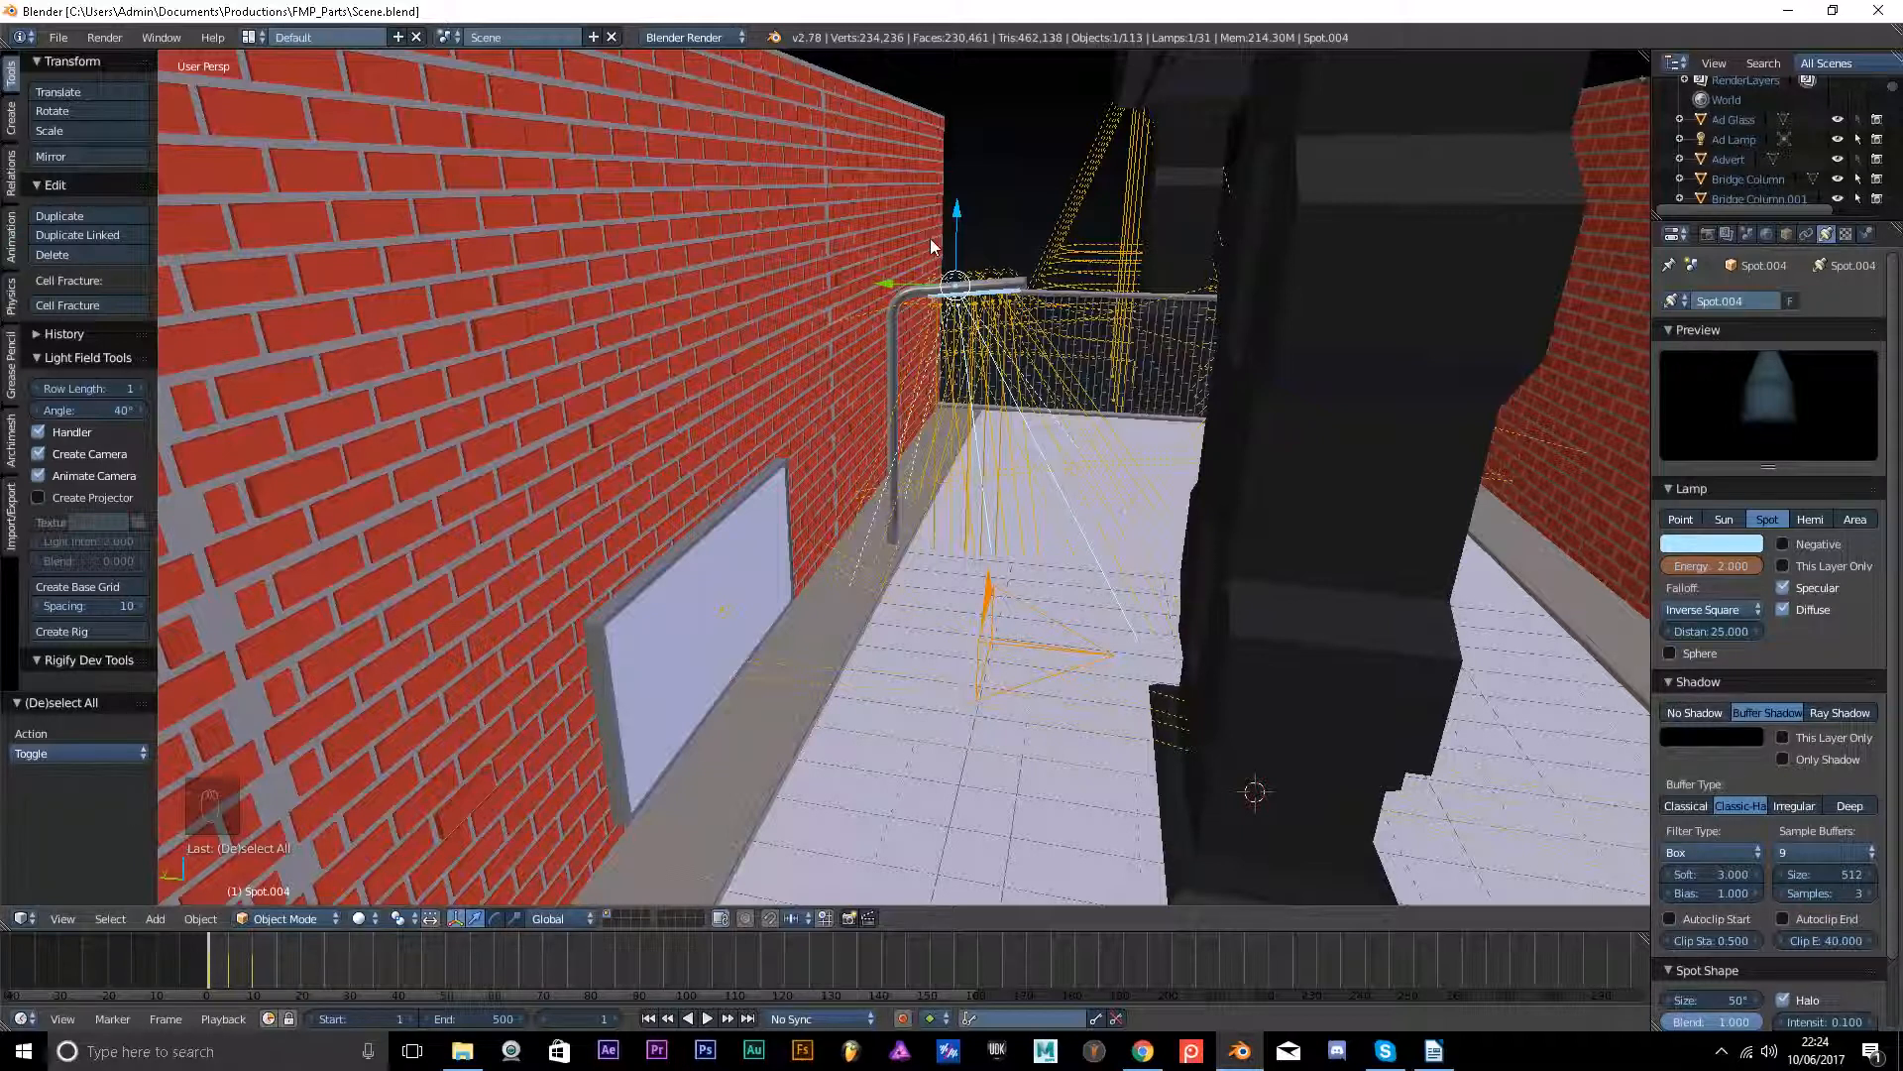
Select the Ad Lamp, play the animation to examine its light colour, and return to frame 1.
right_click(990, 609)
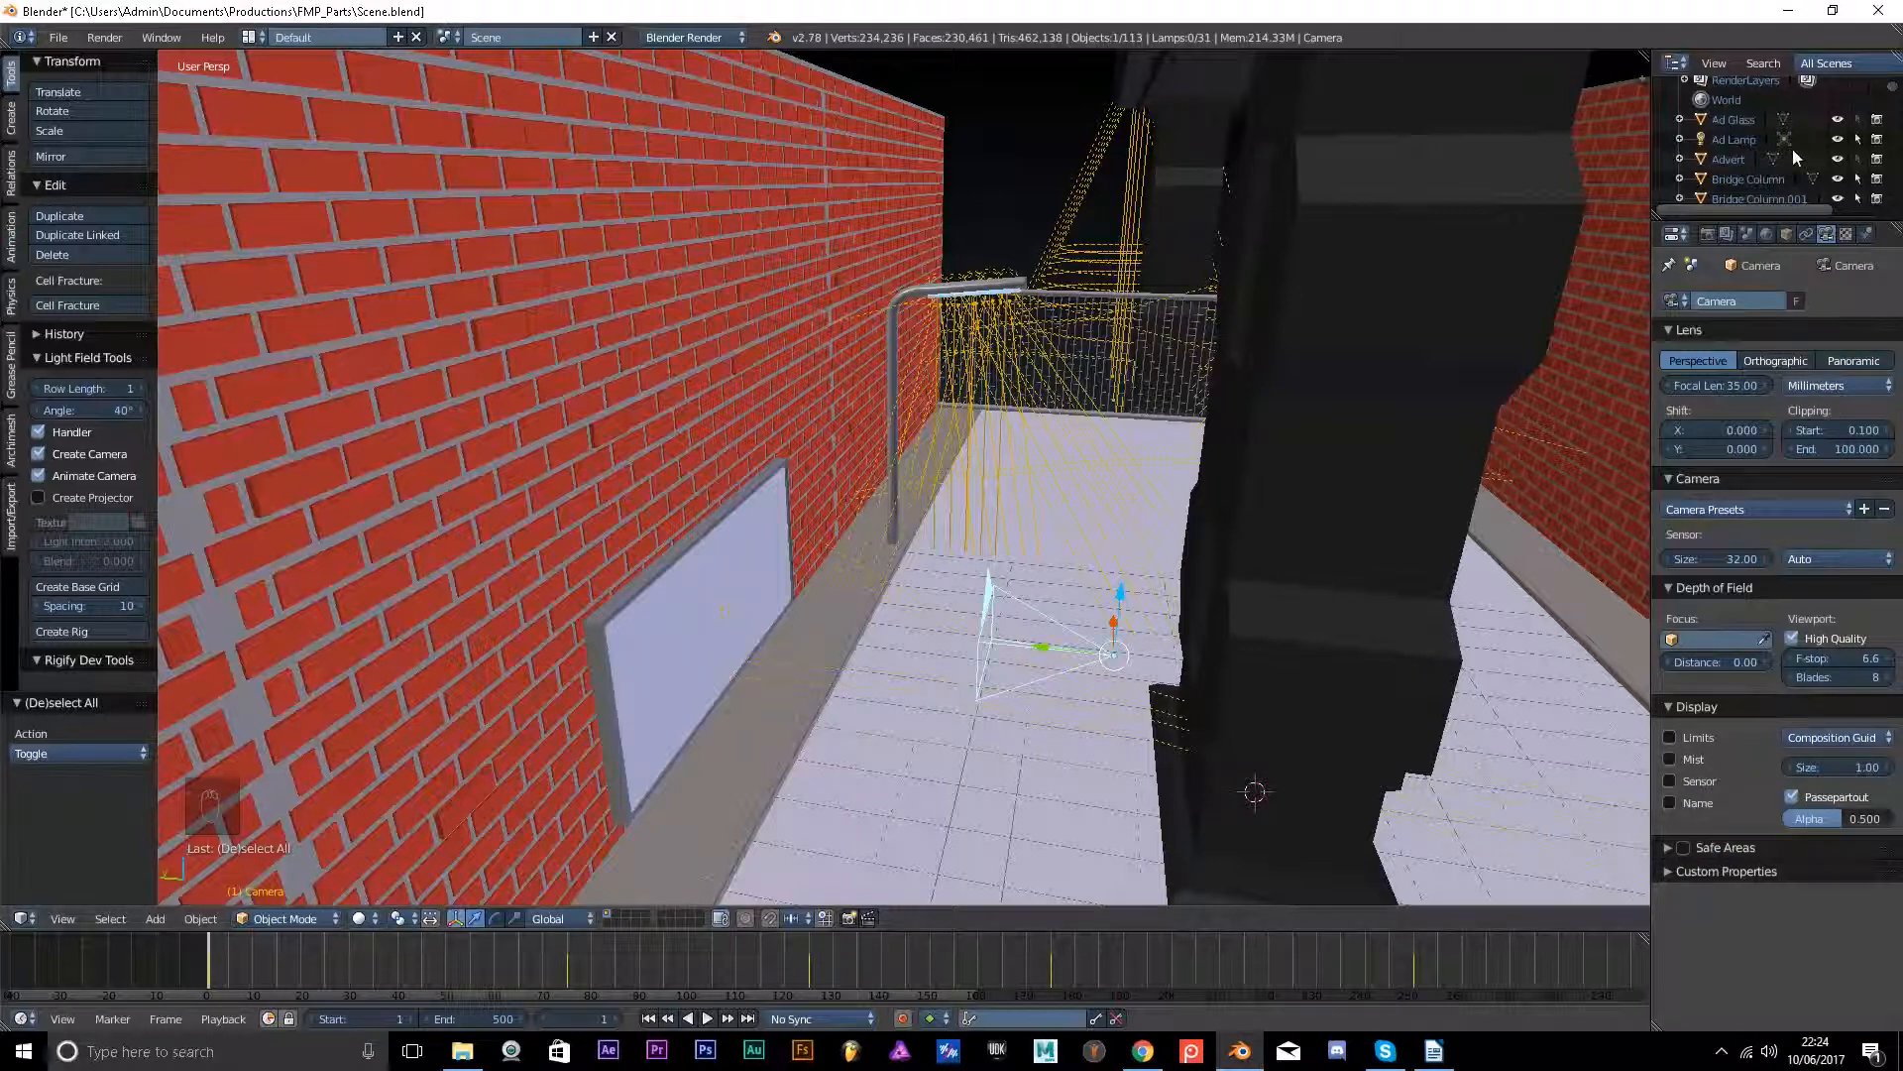
scroll(1792, 146, "up", 1)
left_click(1751, 167)
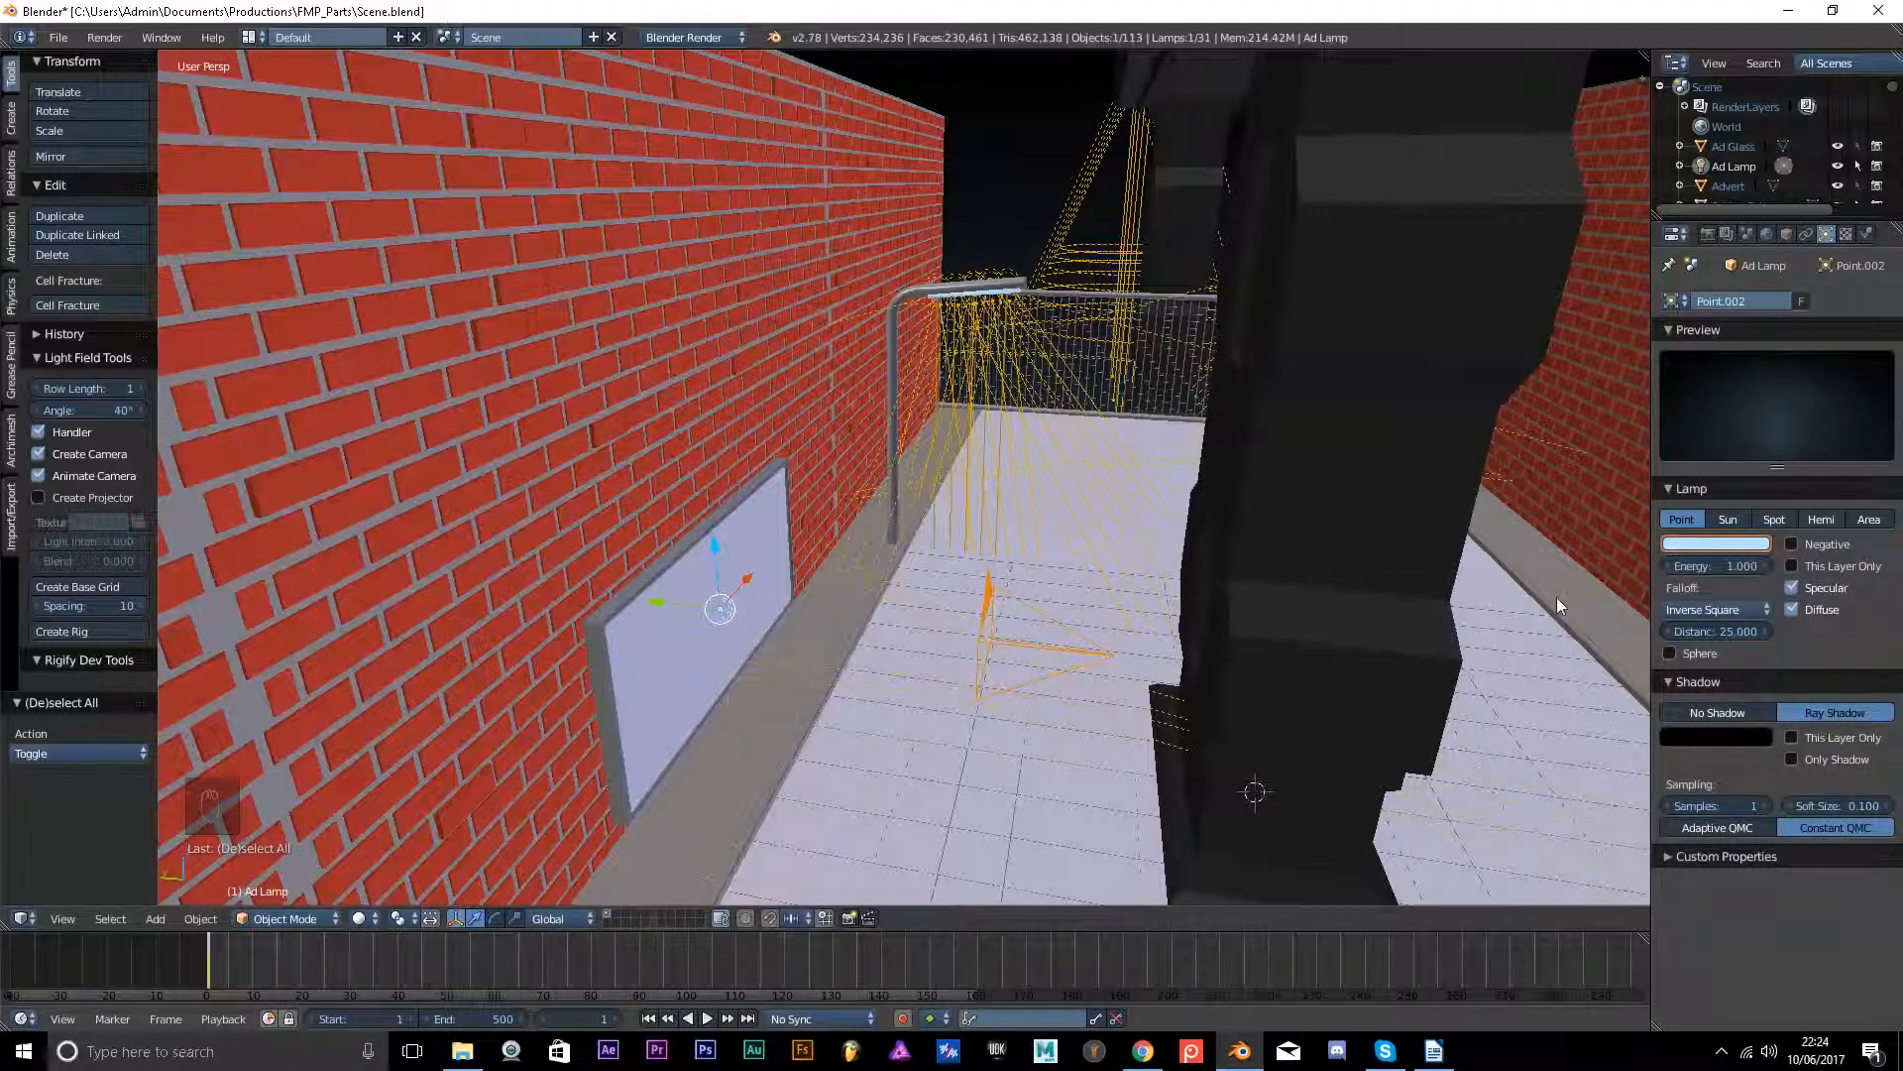
key("alt+a")
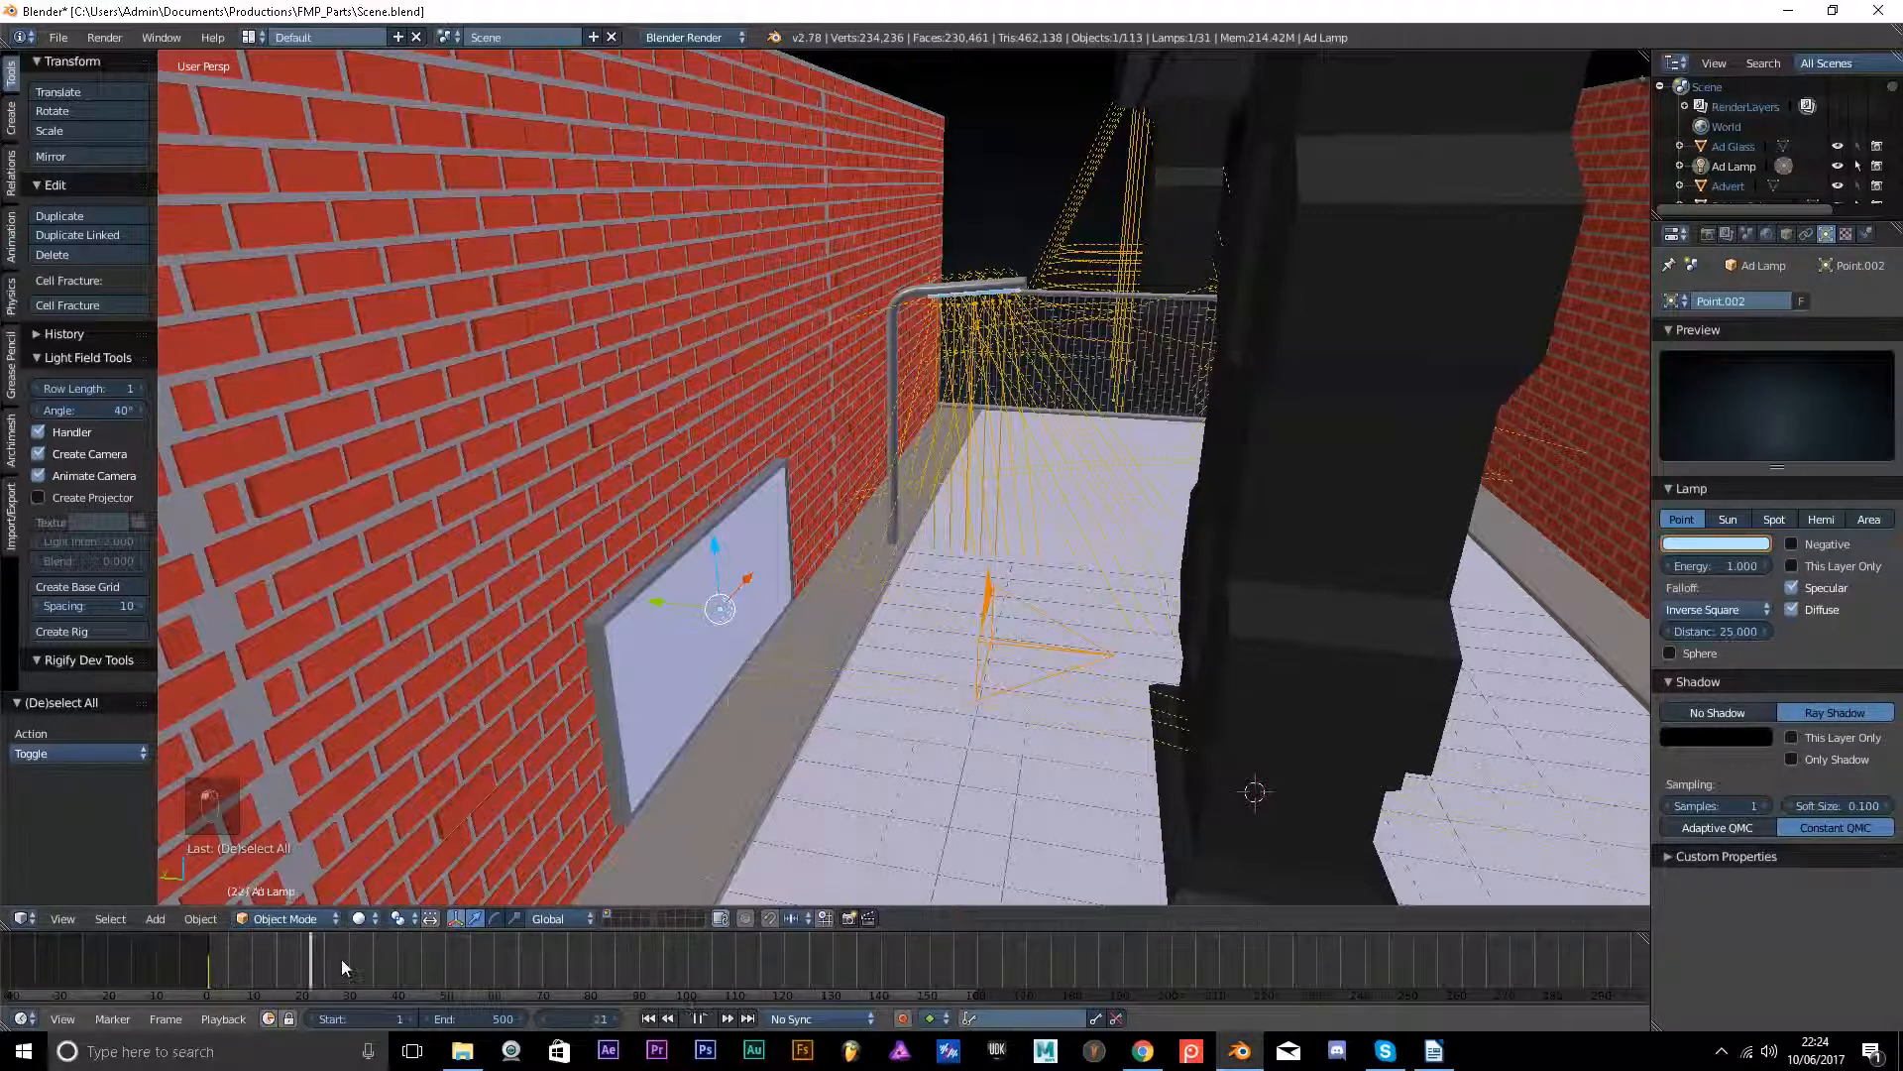
key("alt+a")
left_click(648, 1018)
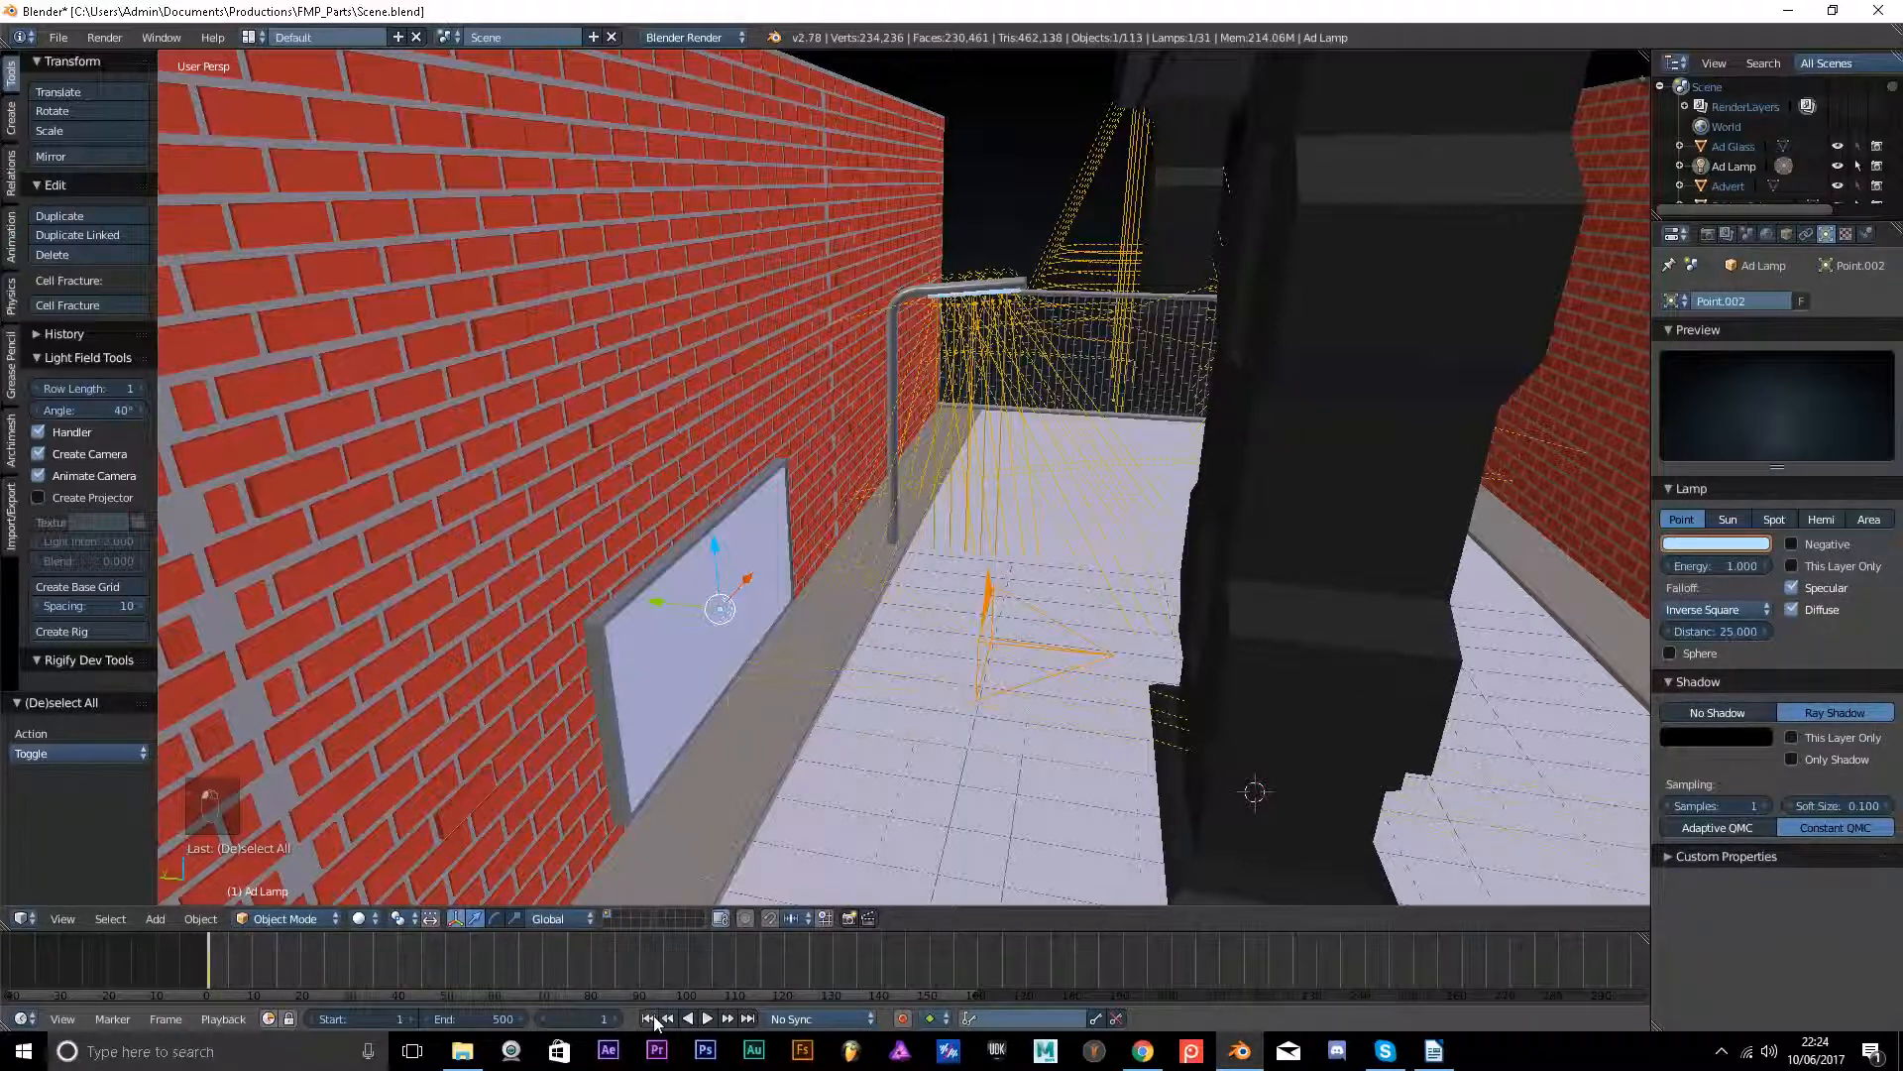
Look through the scene camera and review the render dimensions and the camera's lens and depth of field settings.
right_click(987, 607)
key("KP_0")
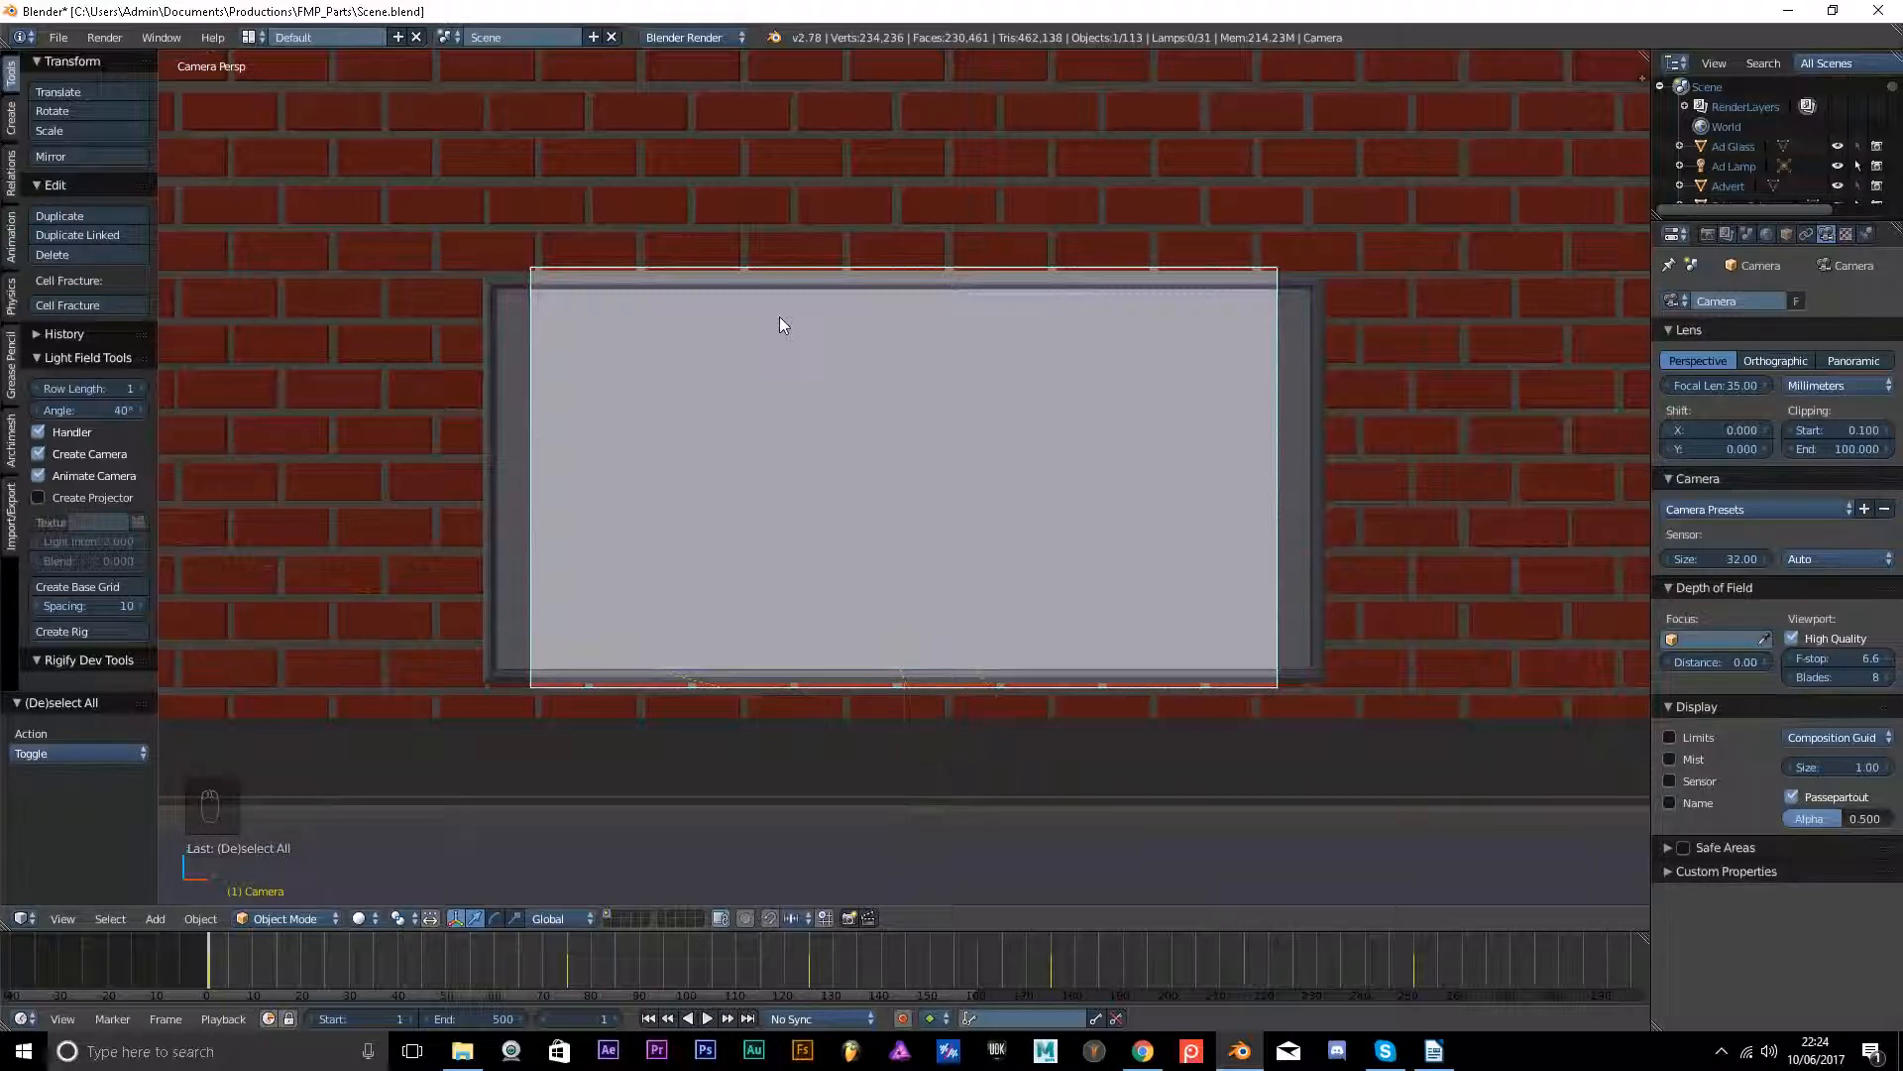
left_click(1707, 234)
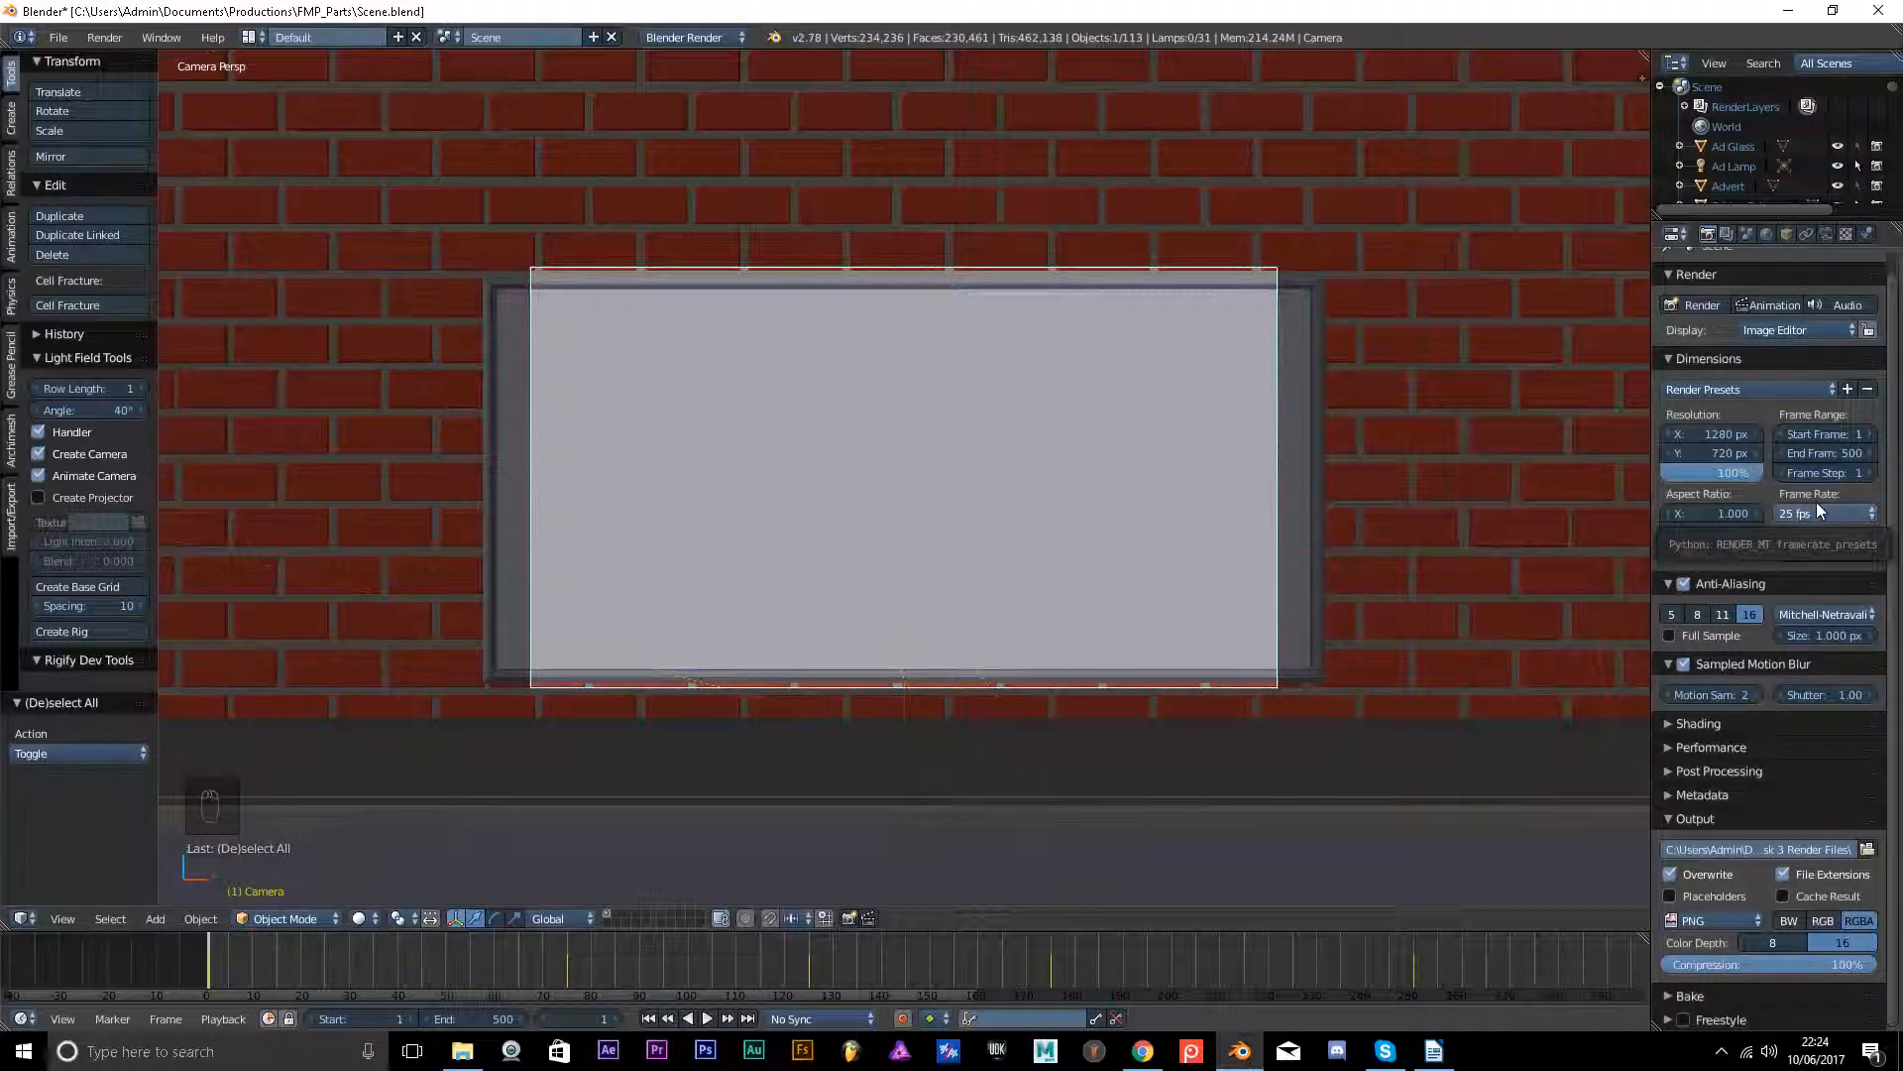
left_click(1825, 235)
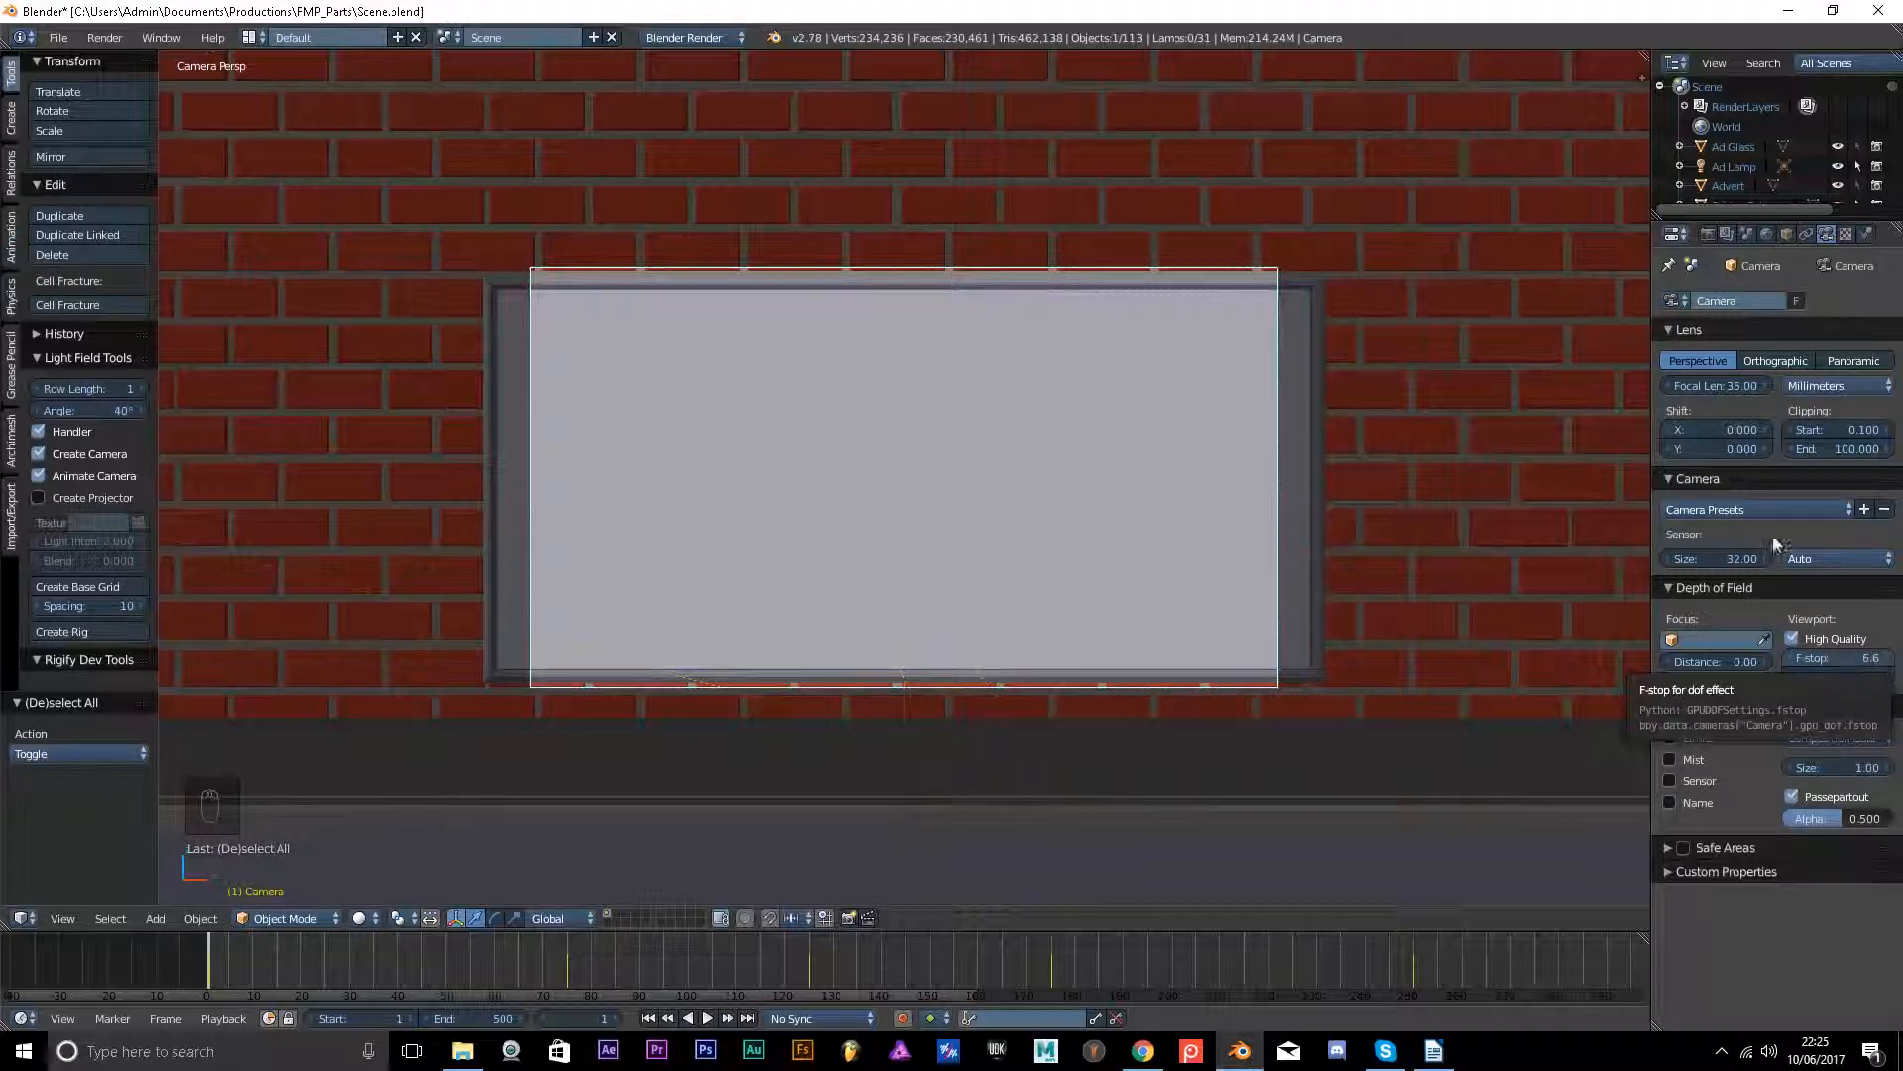
Redisplay the render settings and save the scene file.
left_click(1706, 235)
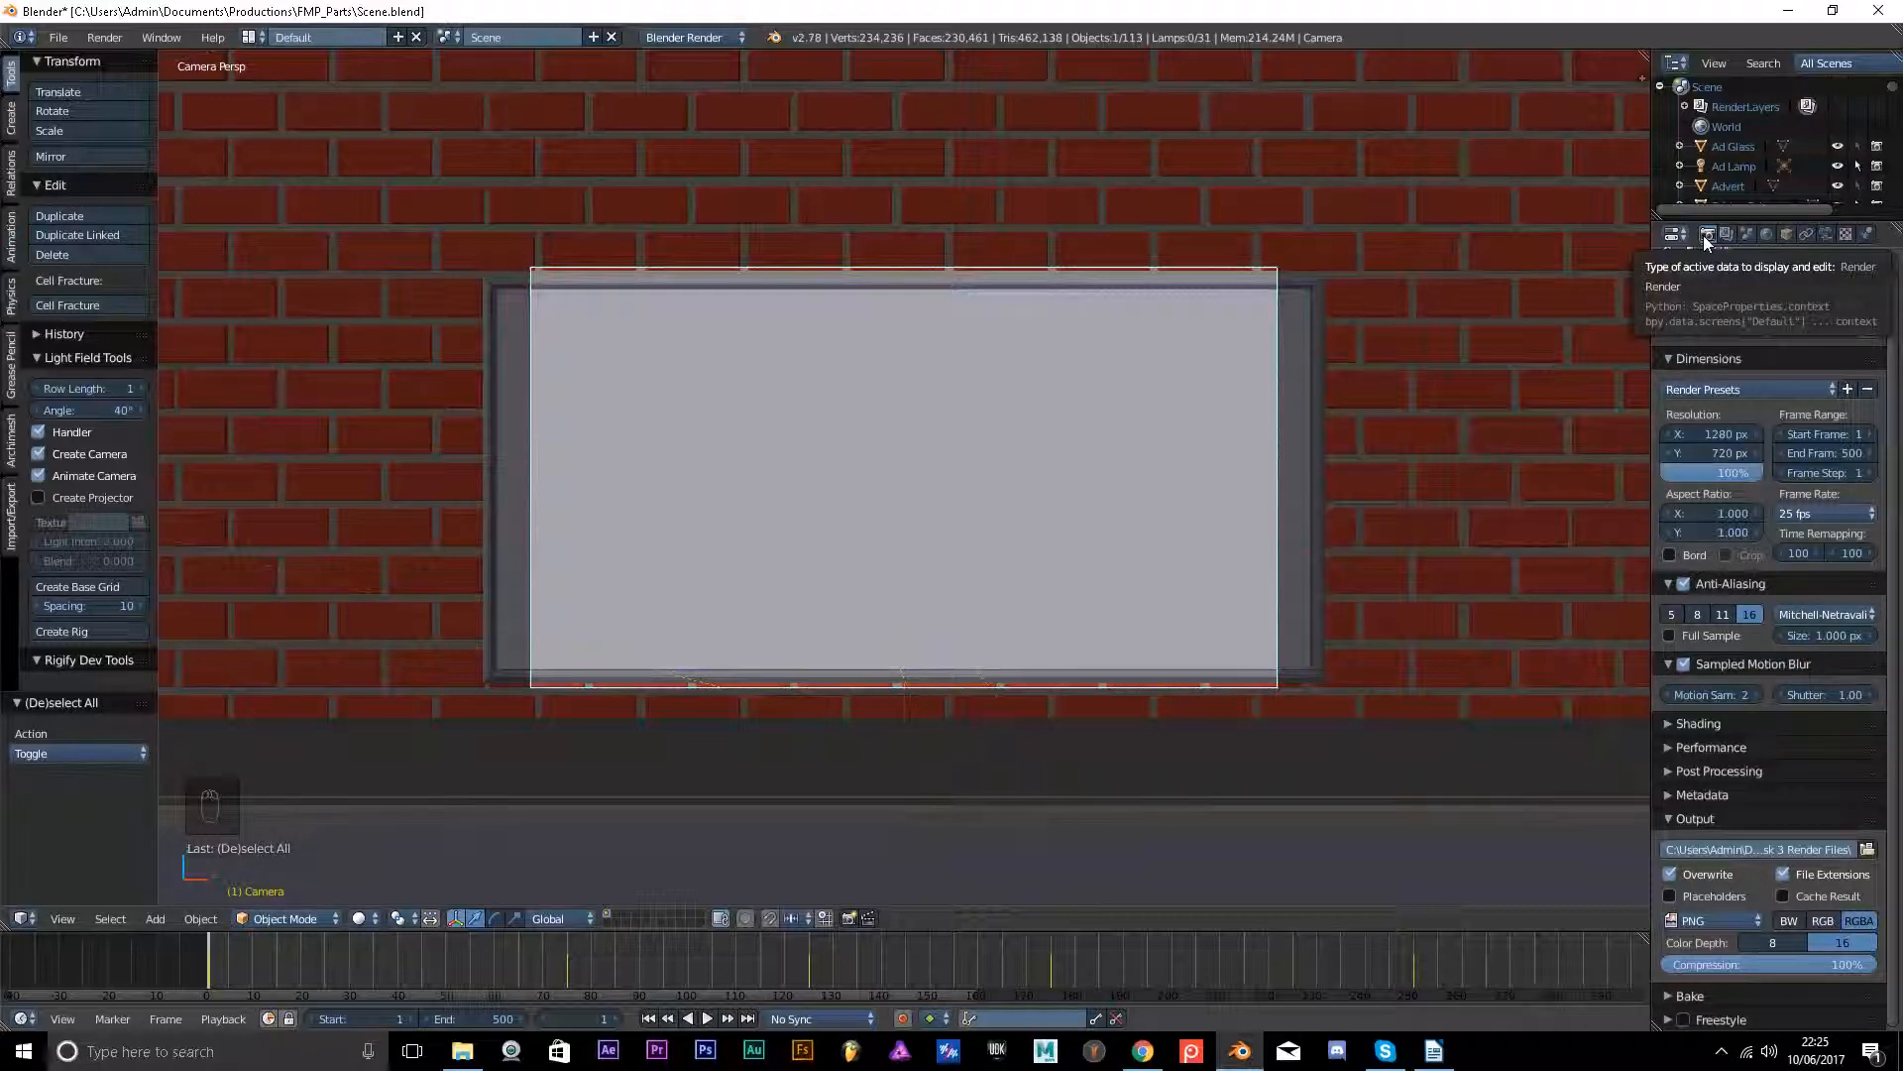
left_click(59, 37)
left_click(118, 189)
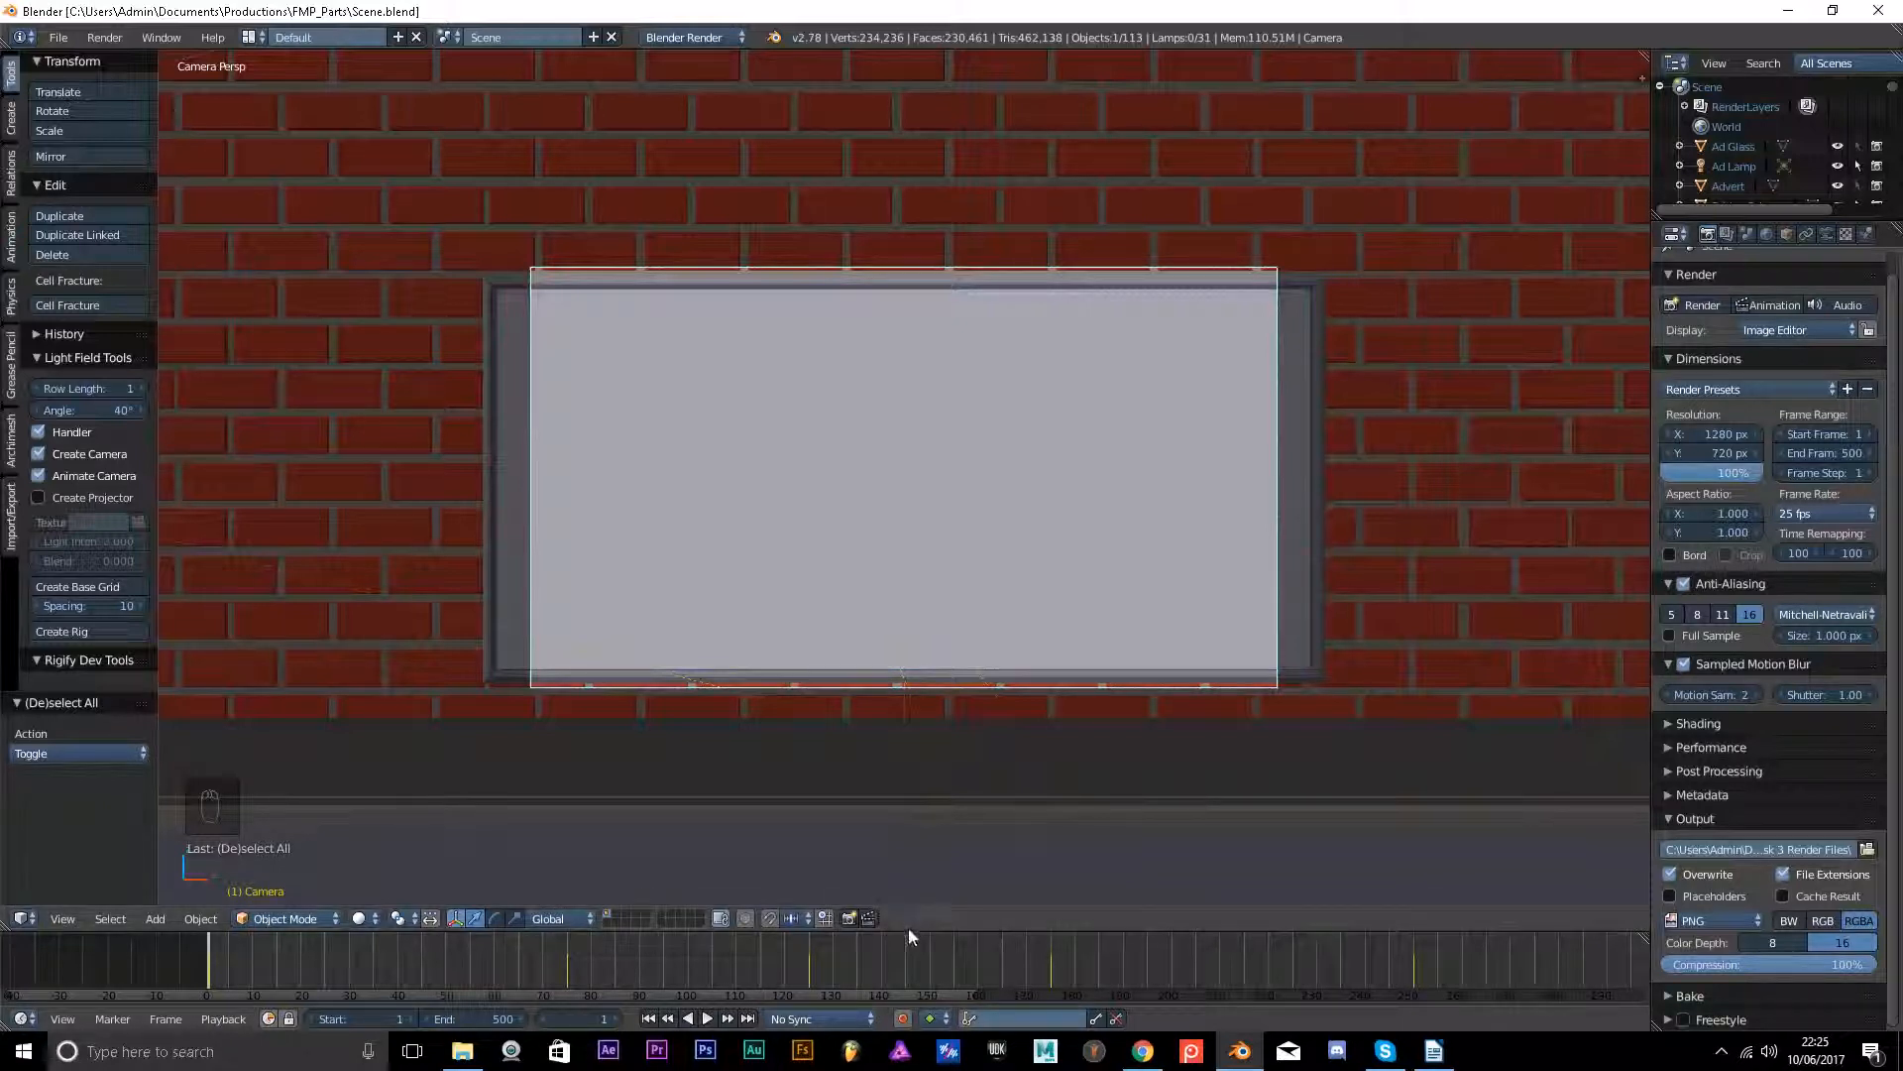
Enlarge the timeline area, change it to the Graph Editor and expand the camera's LocRotScale channels.
left_click_drag(908, 930, 897, 636)
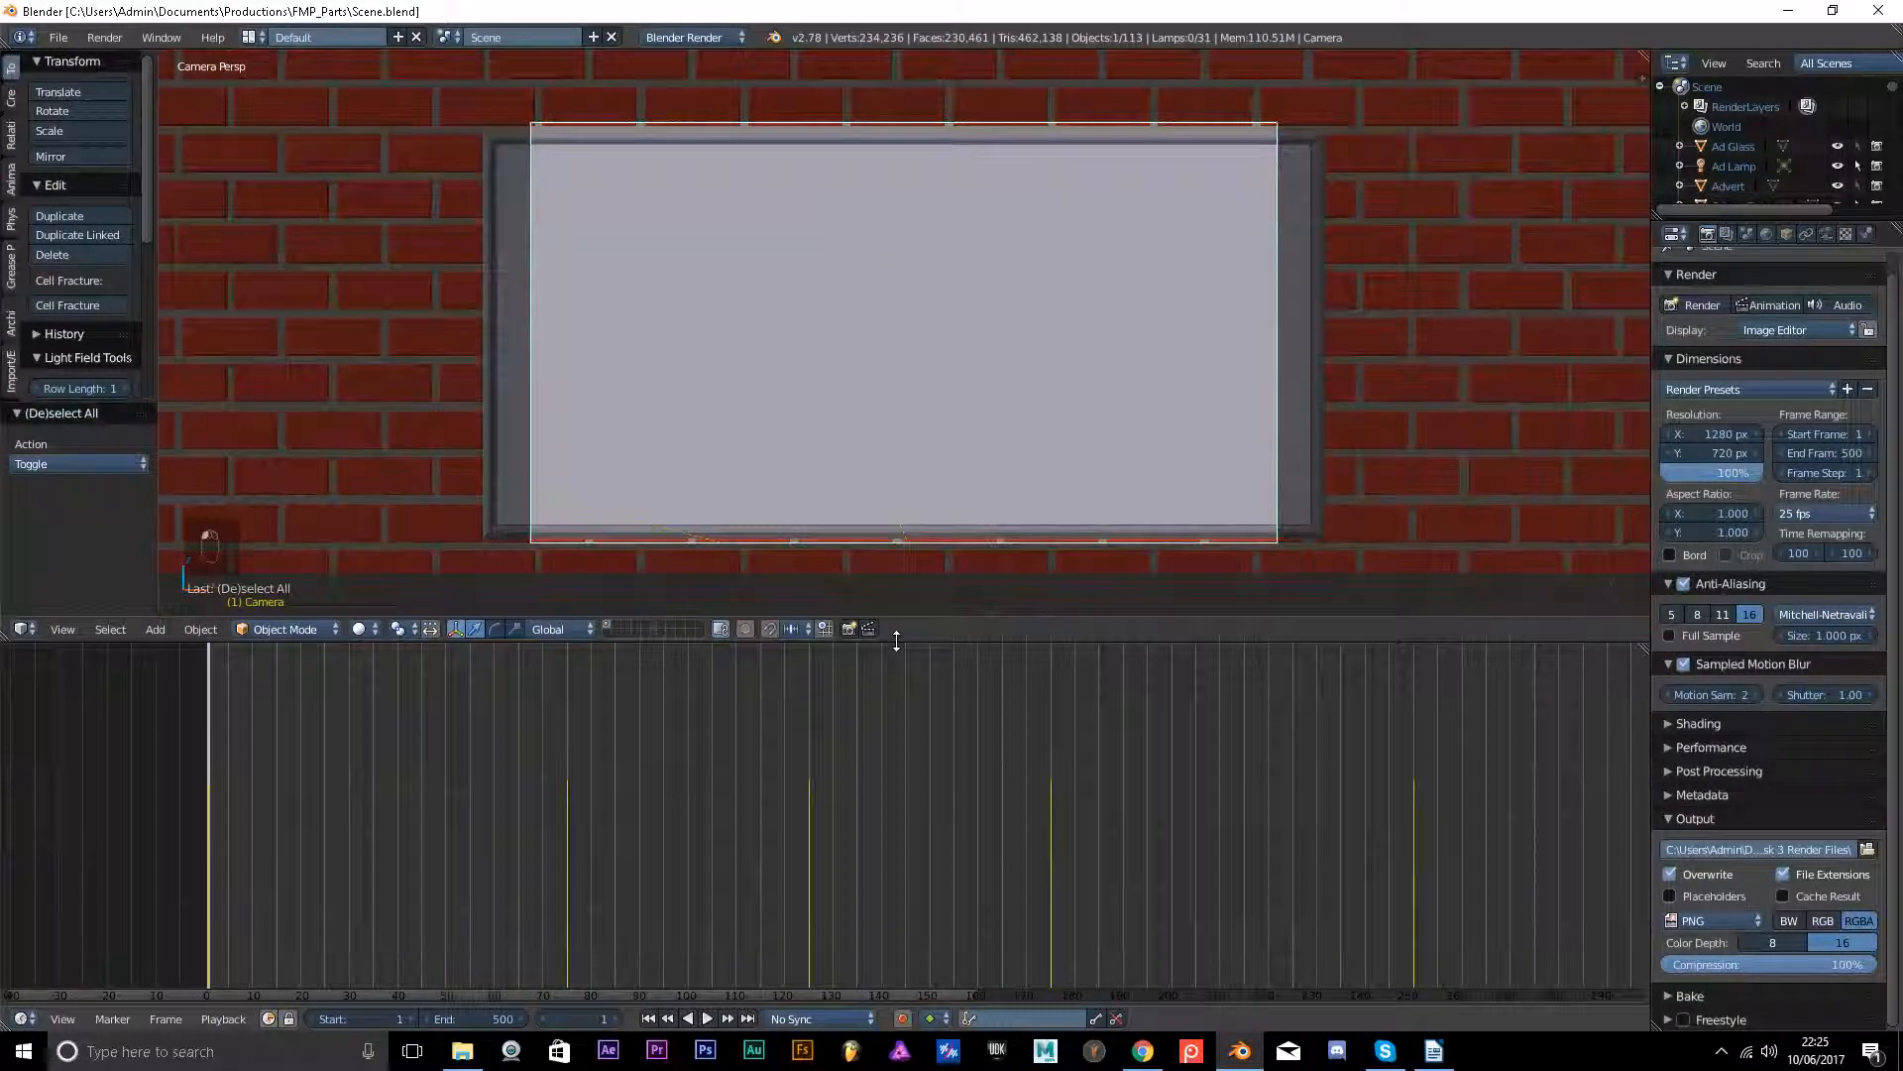
left_click(22, 1019)
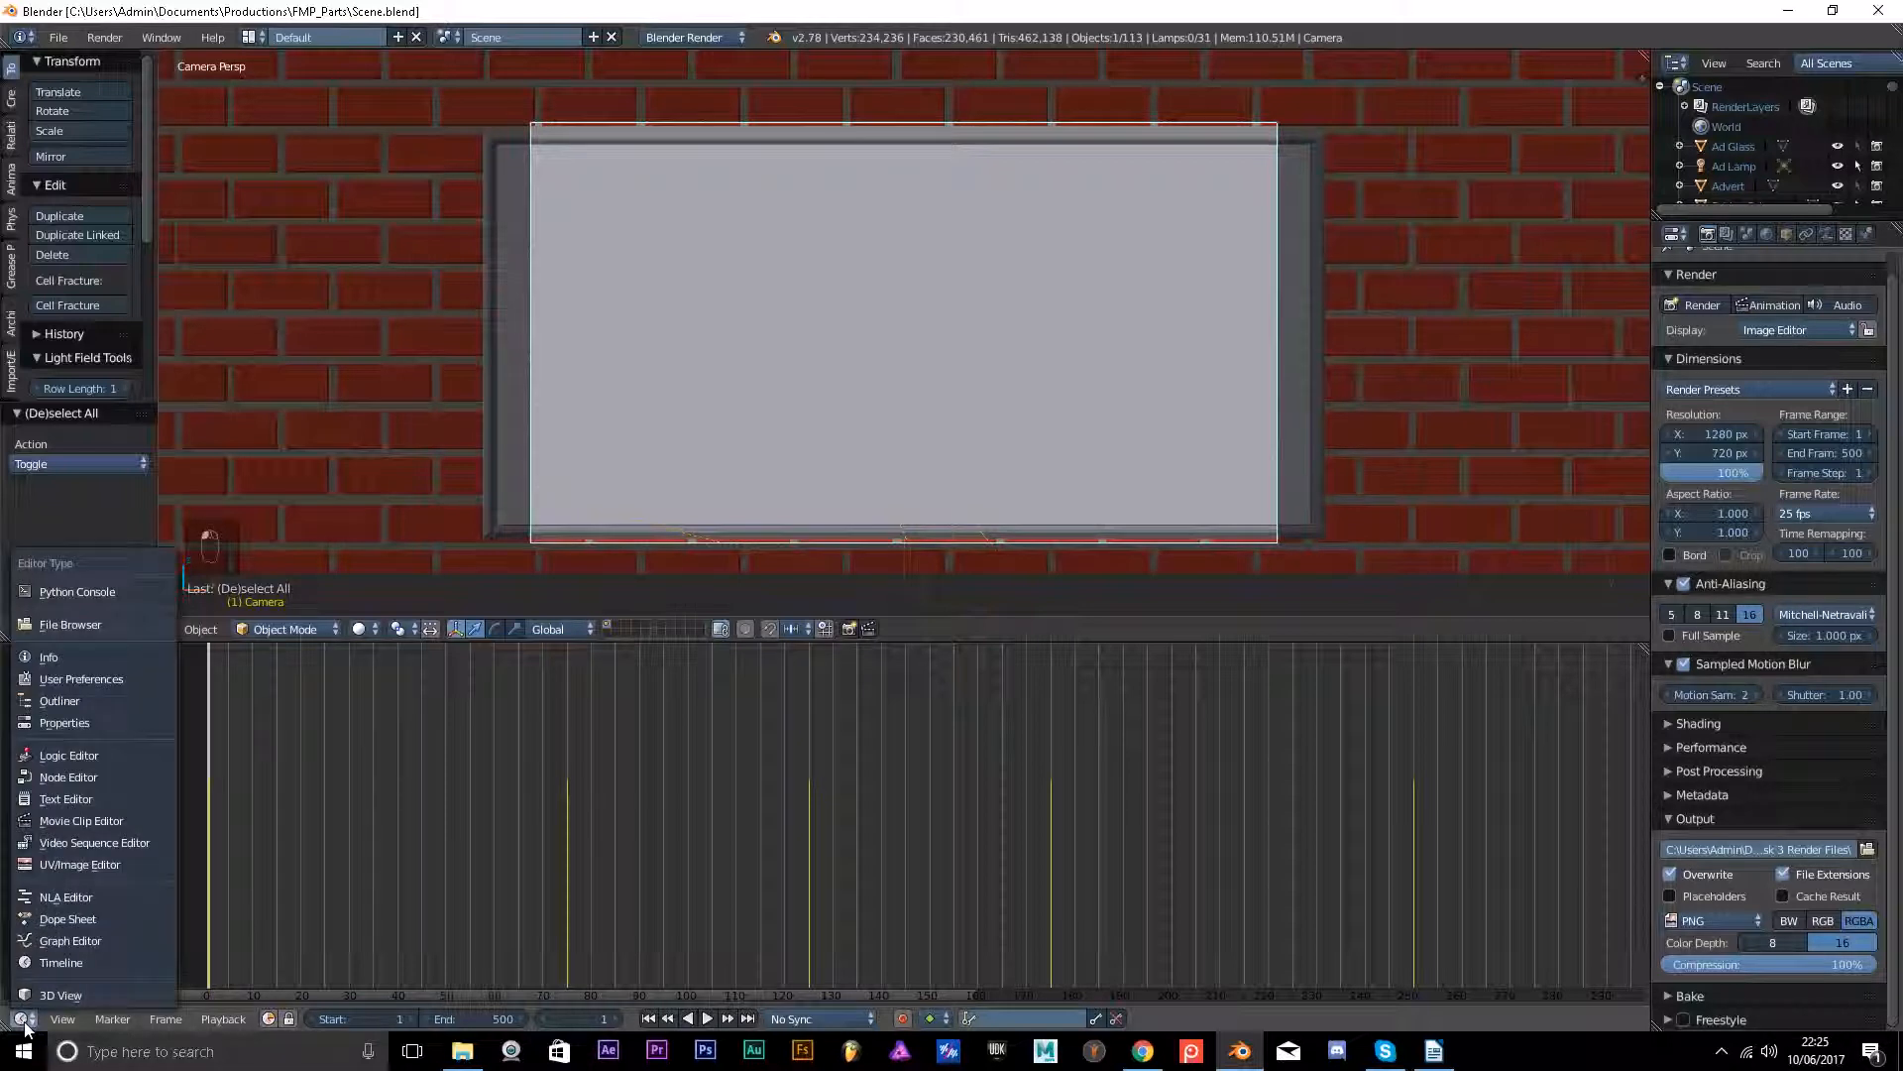
left_click(52, 937)
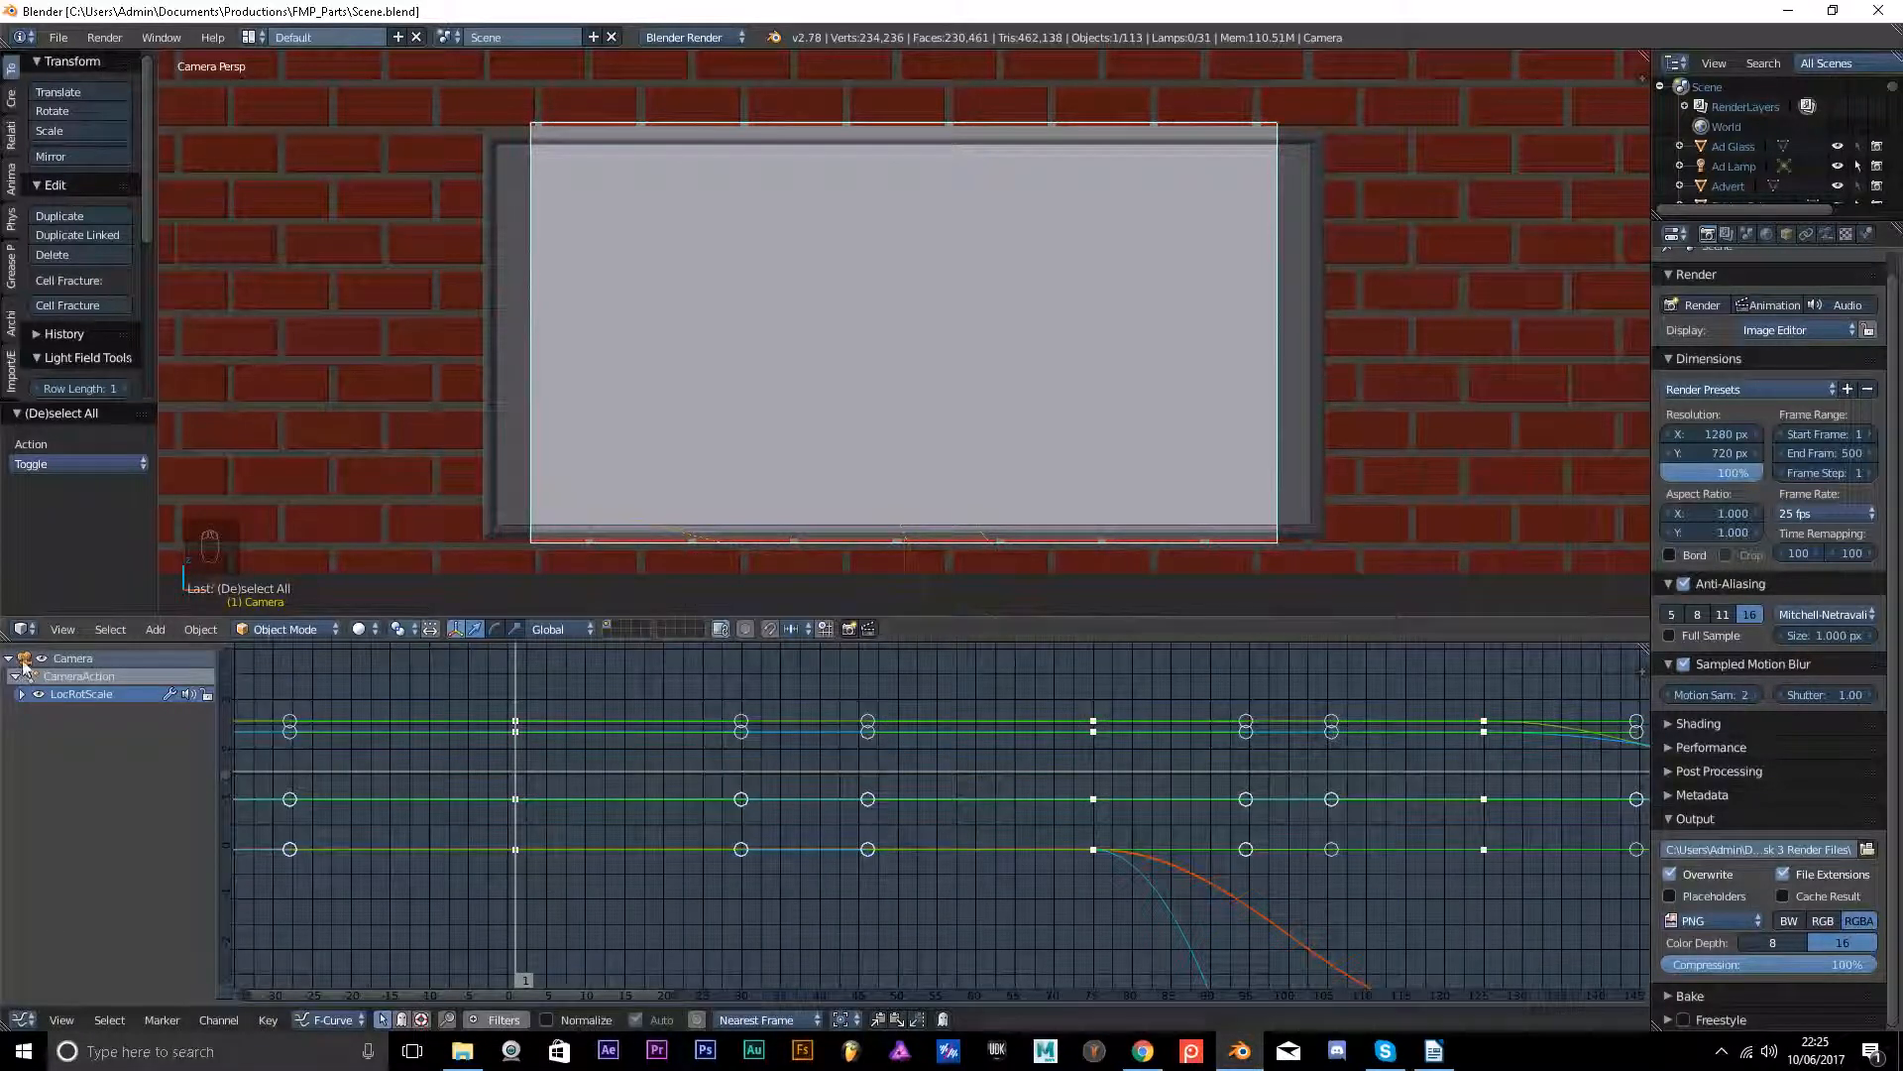
left_click(21, 694)
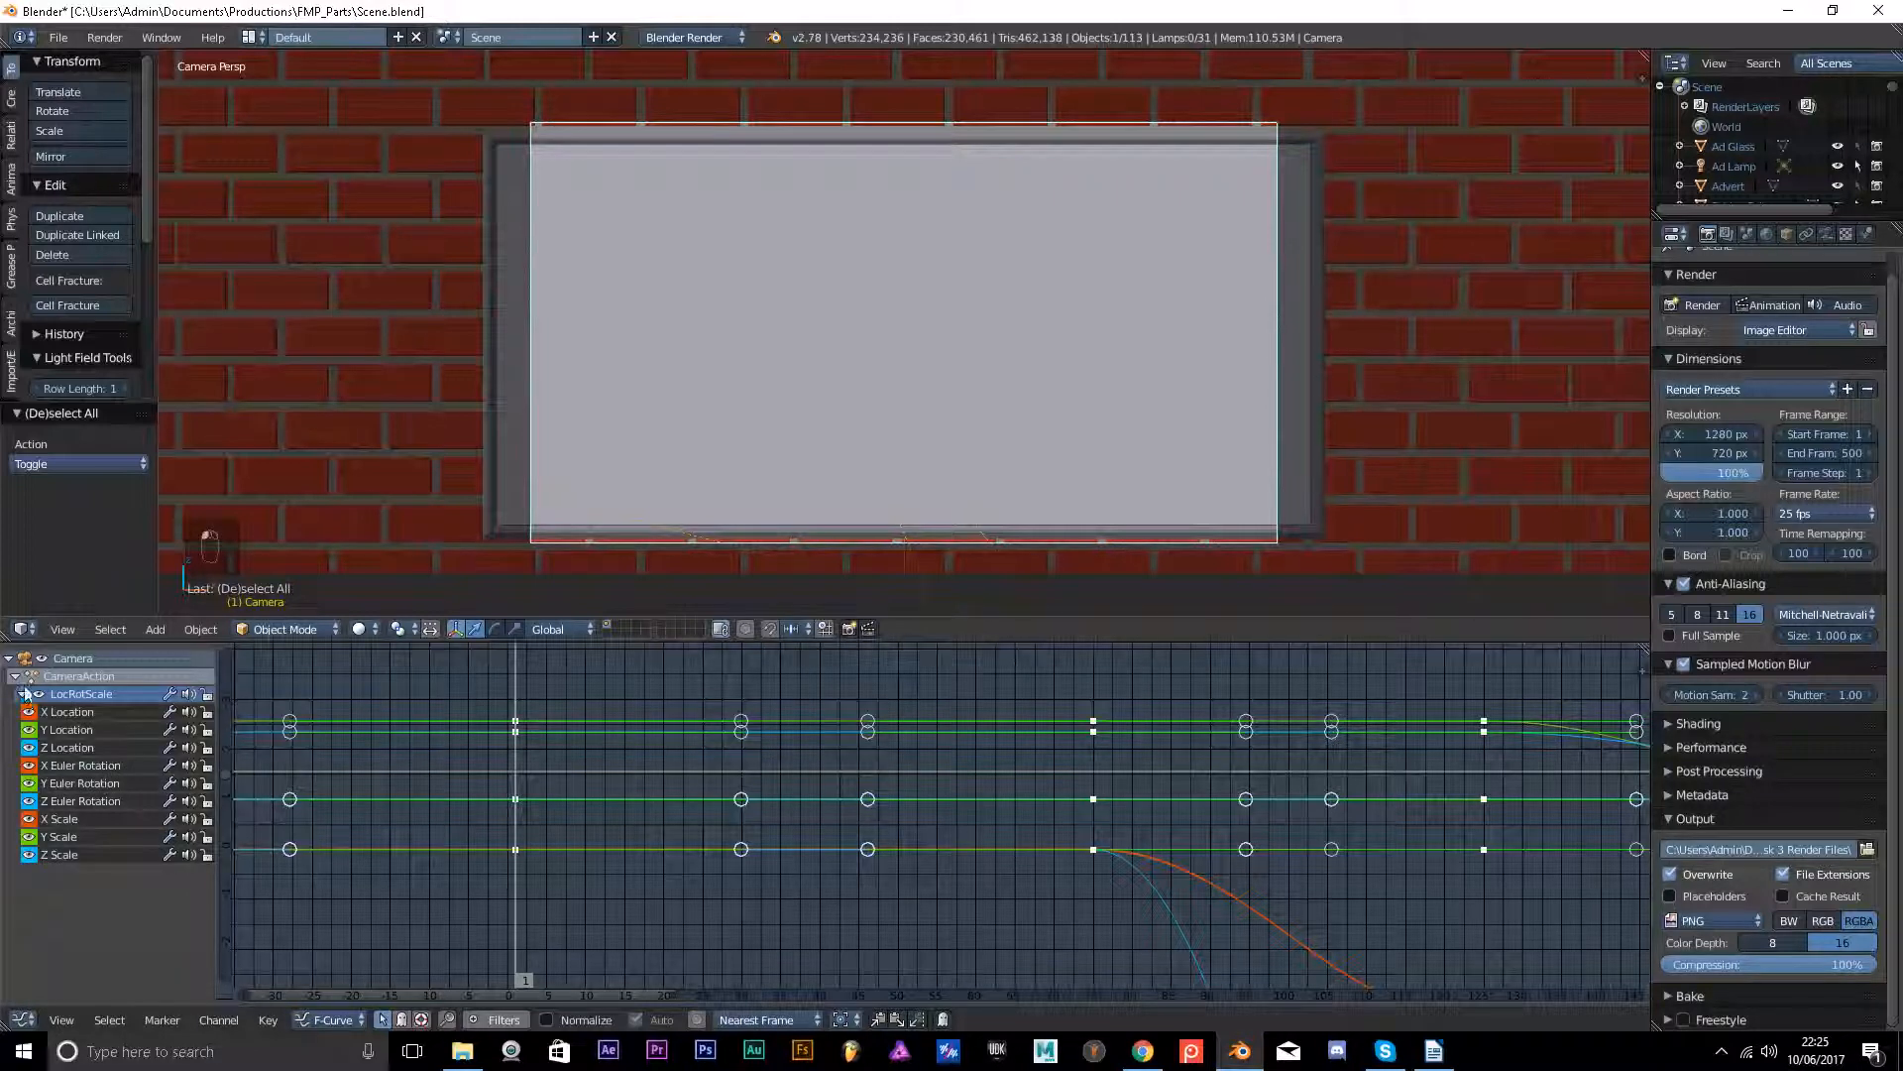
Hide the camera's location and scale curves, leaving the X, Y and Z Euler Rotation curves shown.
left_click(38, 693)
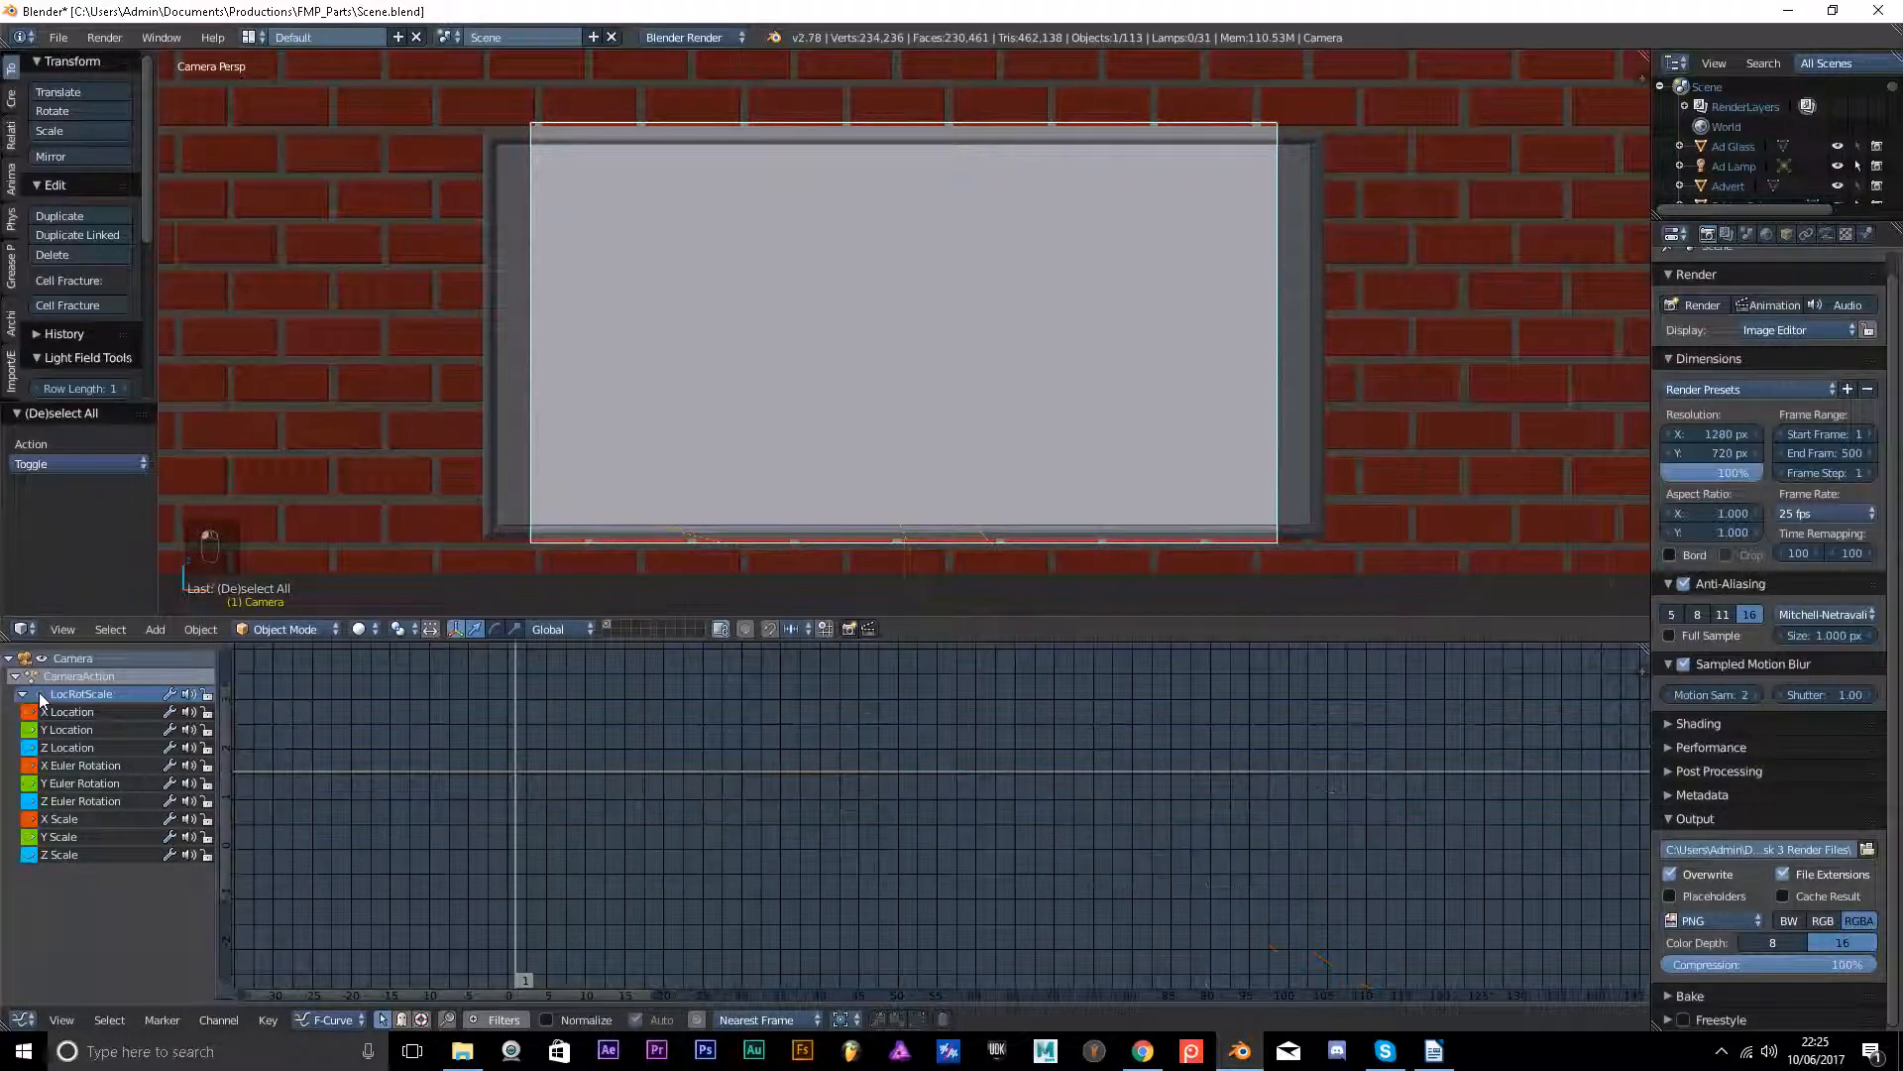
left_click(39, 694)
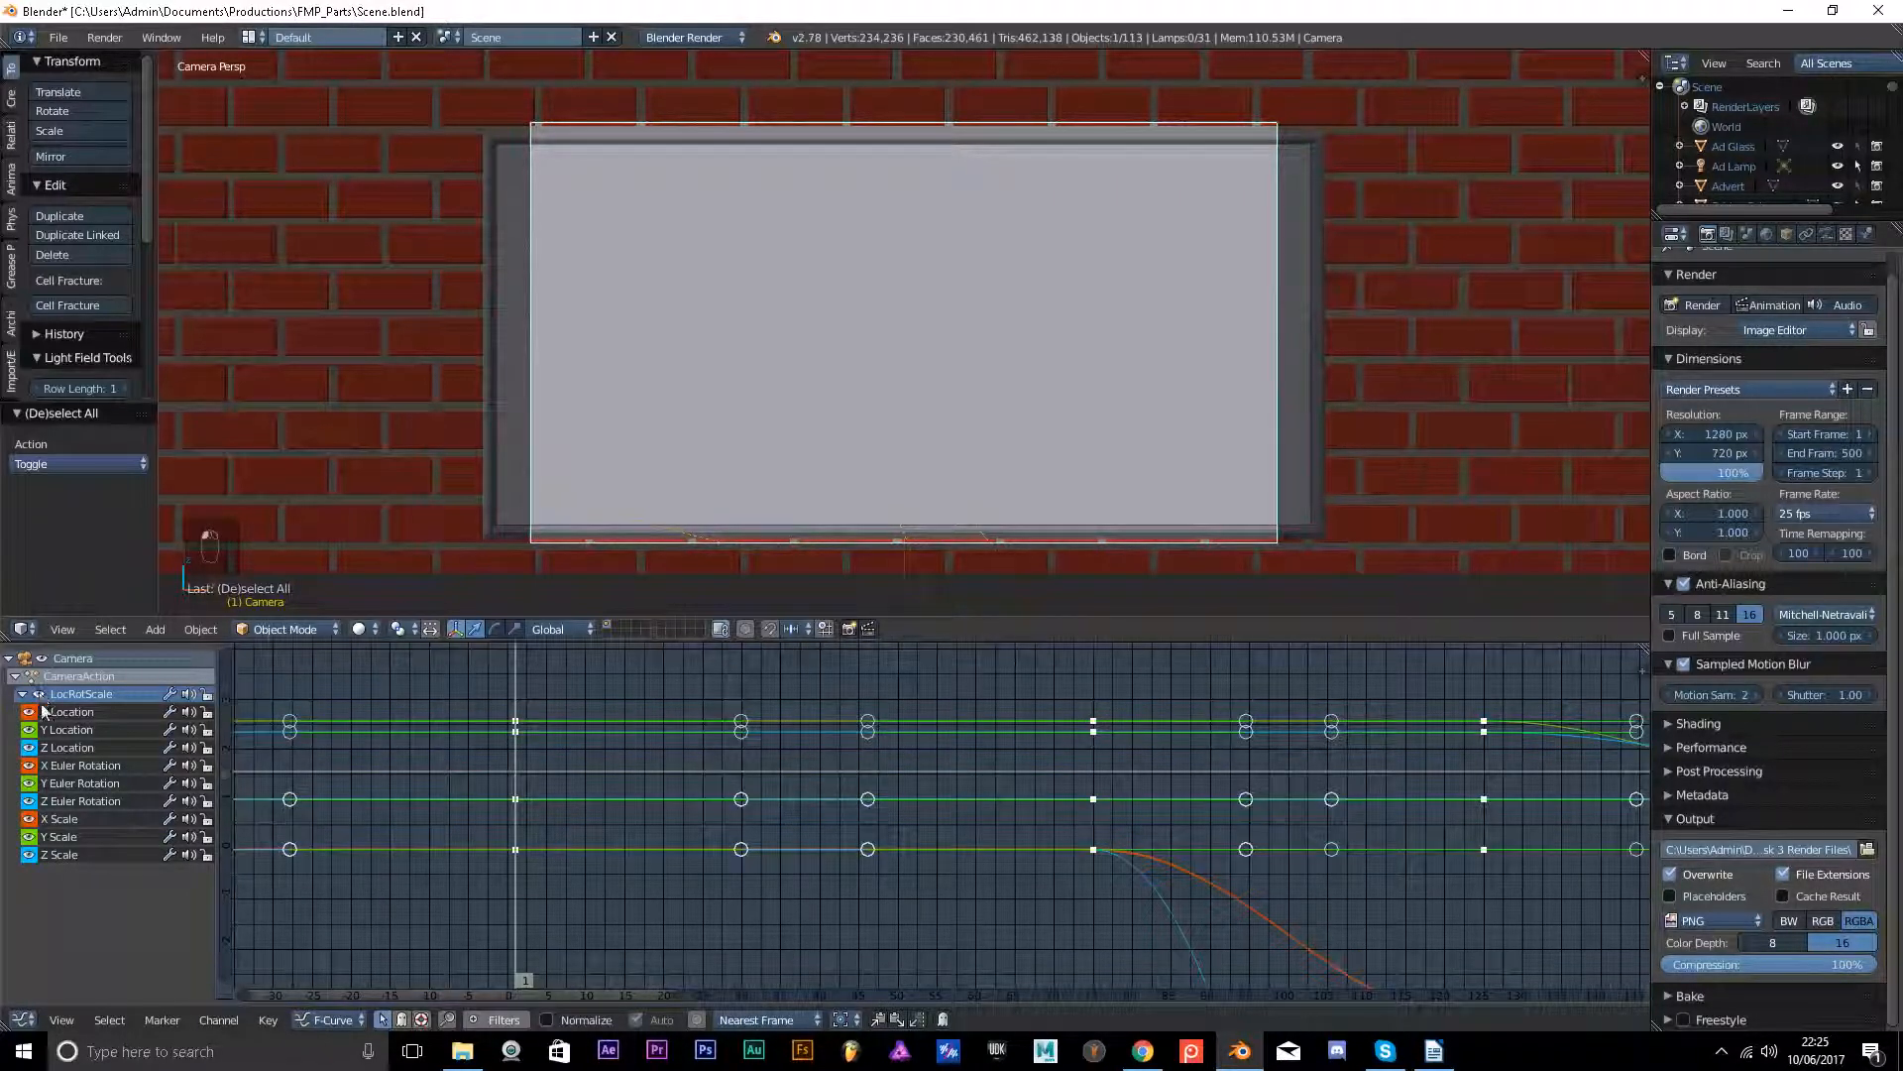
left_click(28, 712)
left_click(29, 730)
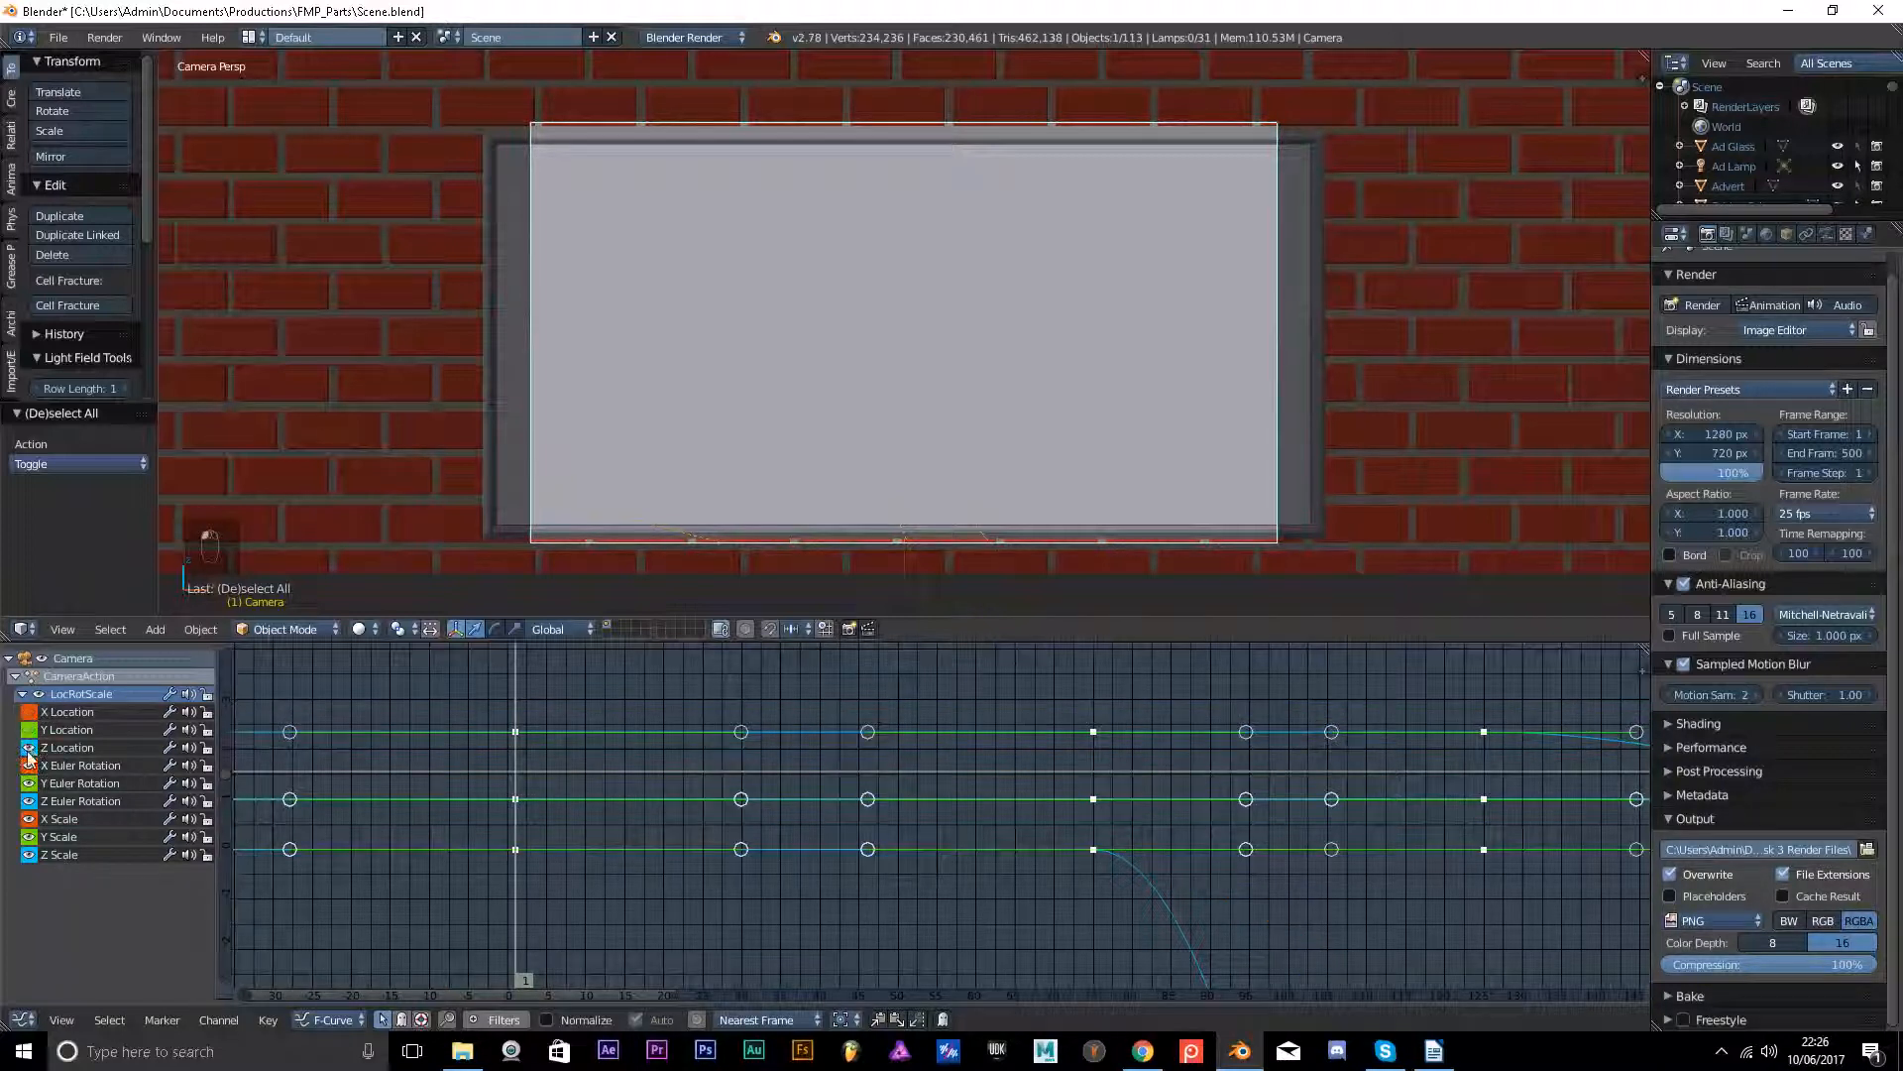
left_click(29, 748)
left_click(29, 819)
left_click(29, 837)
left_click(29, 854)
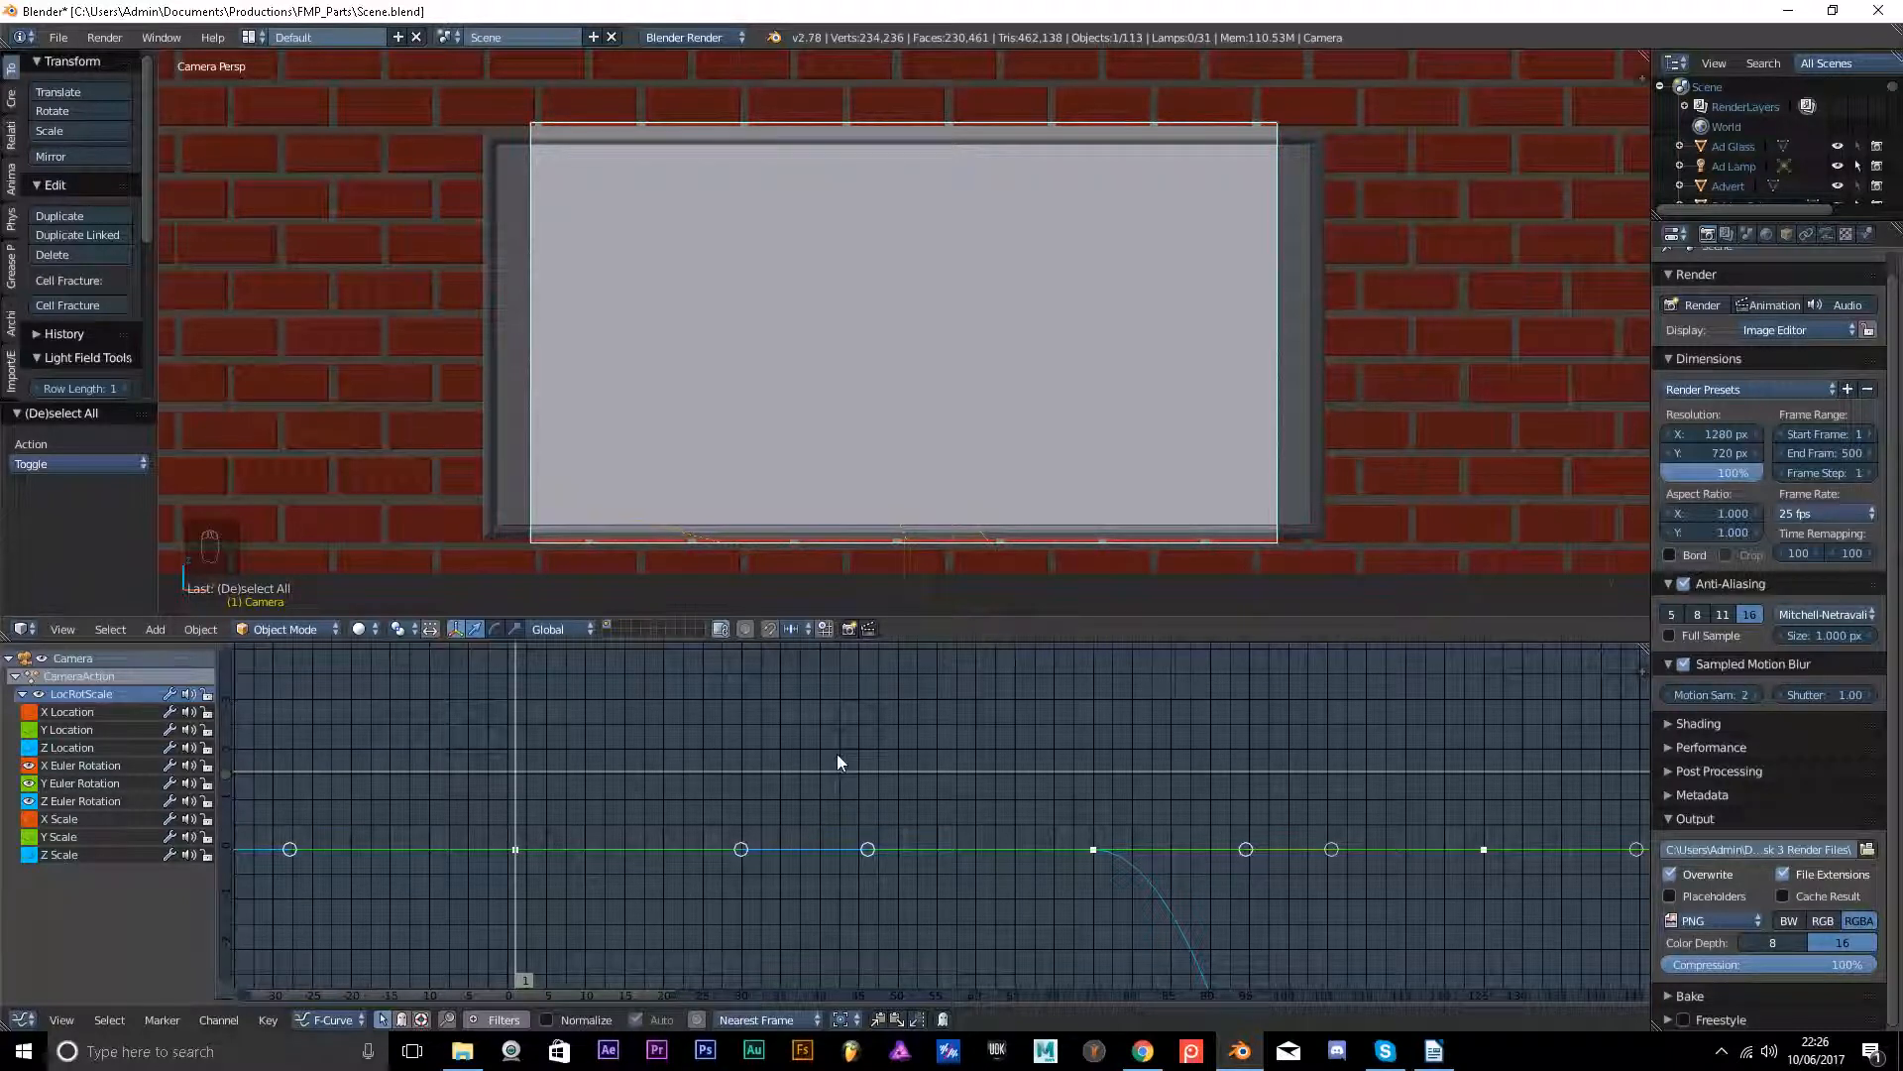
Show the curve properties and add a Noise modifier to the camera's X Euler Rotation curve.
key("n")
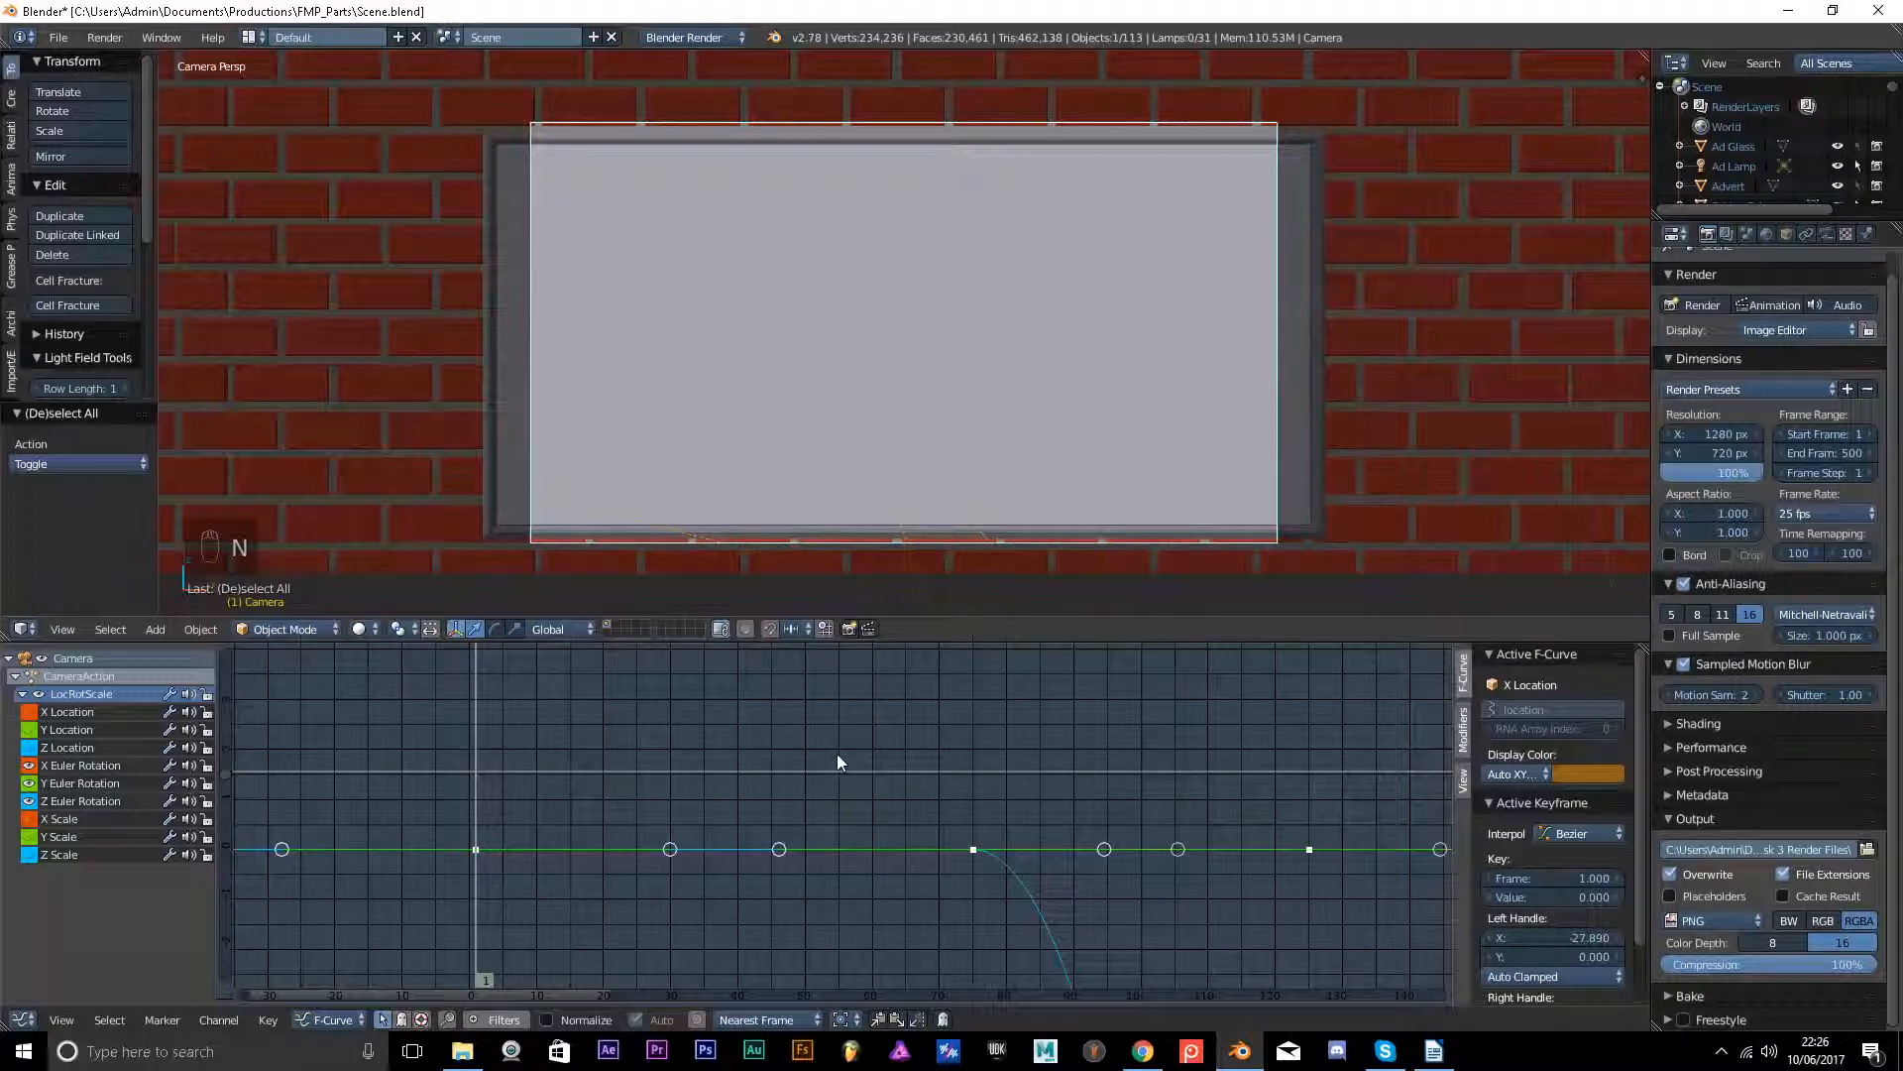
left_click(81, 772)
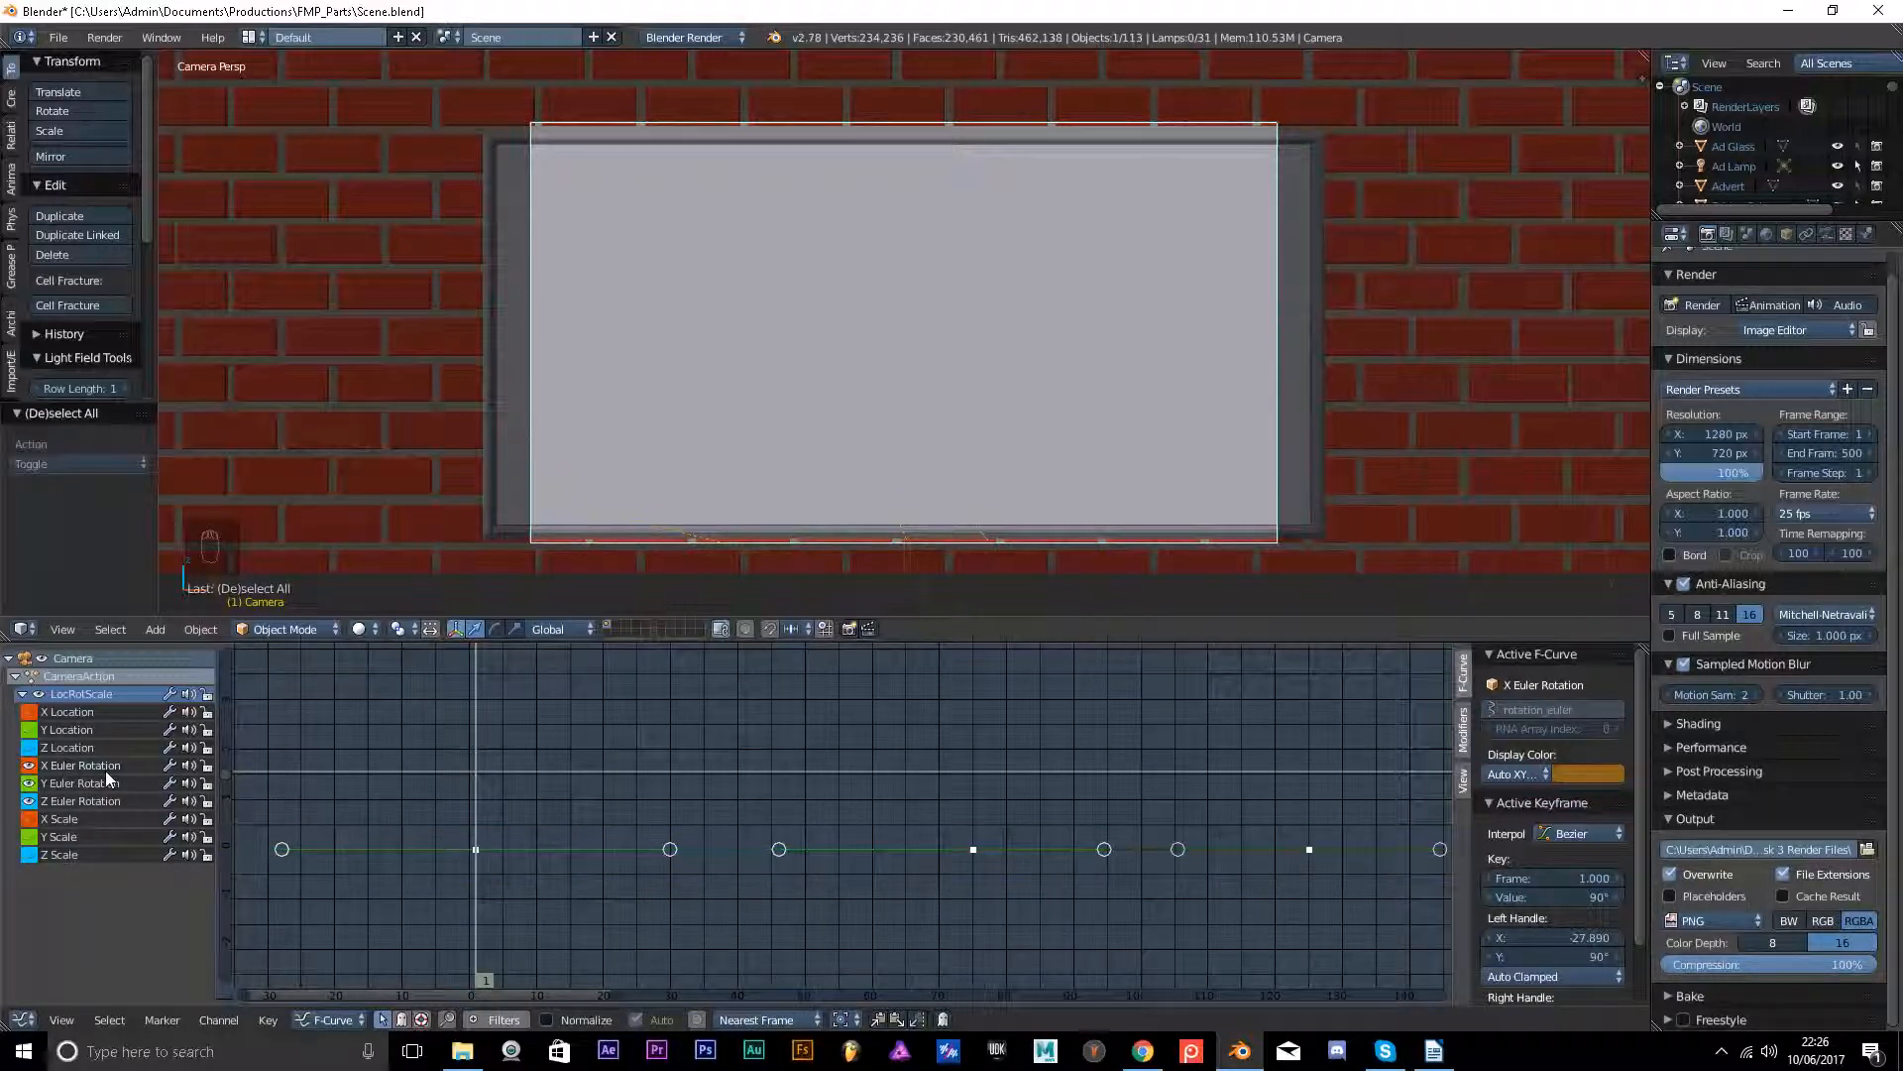
left_click(1465, 734)
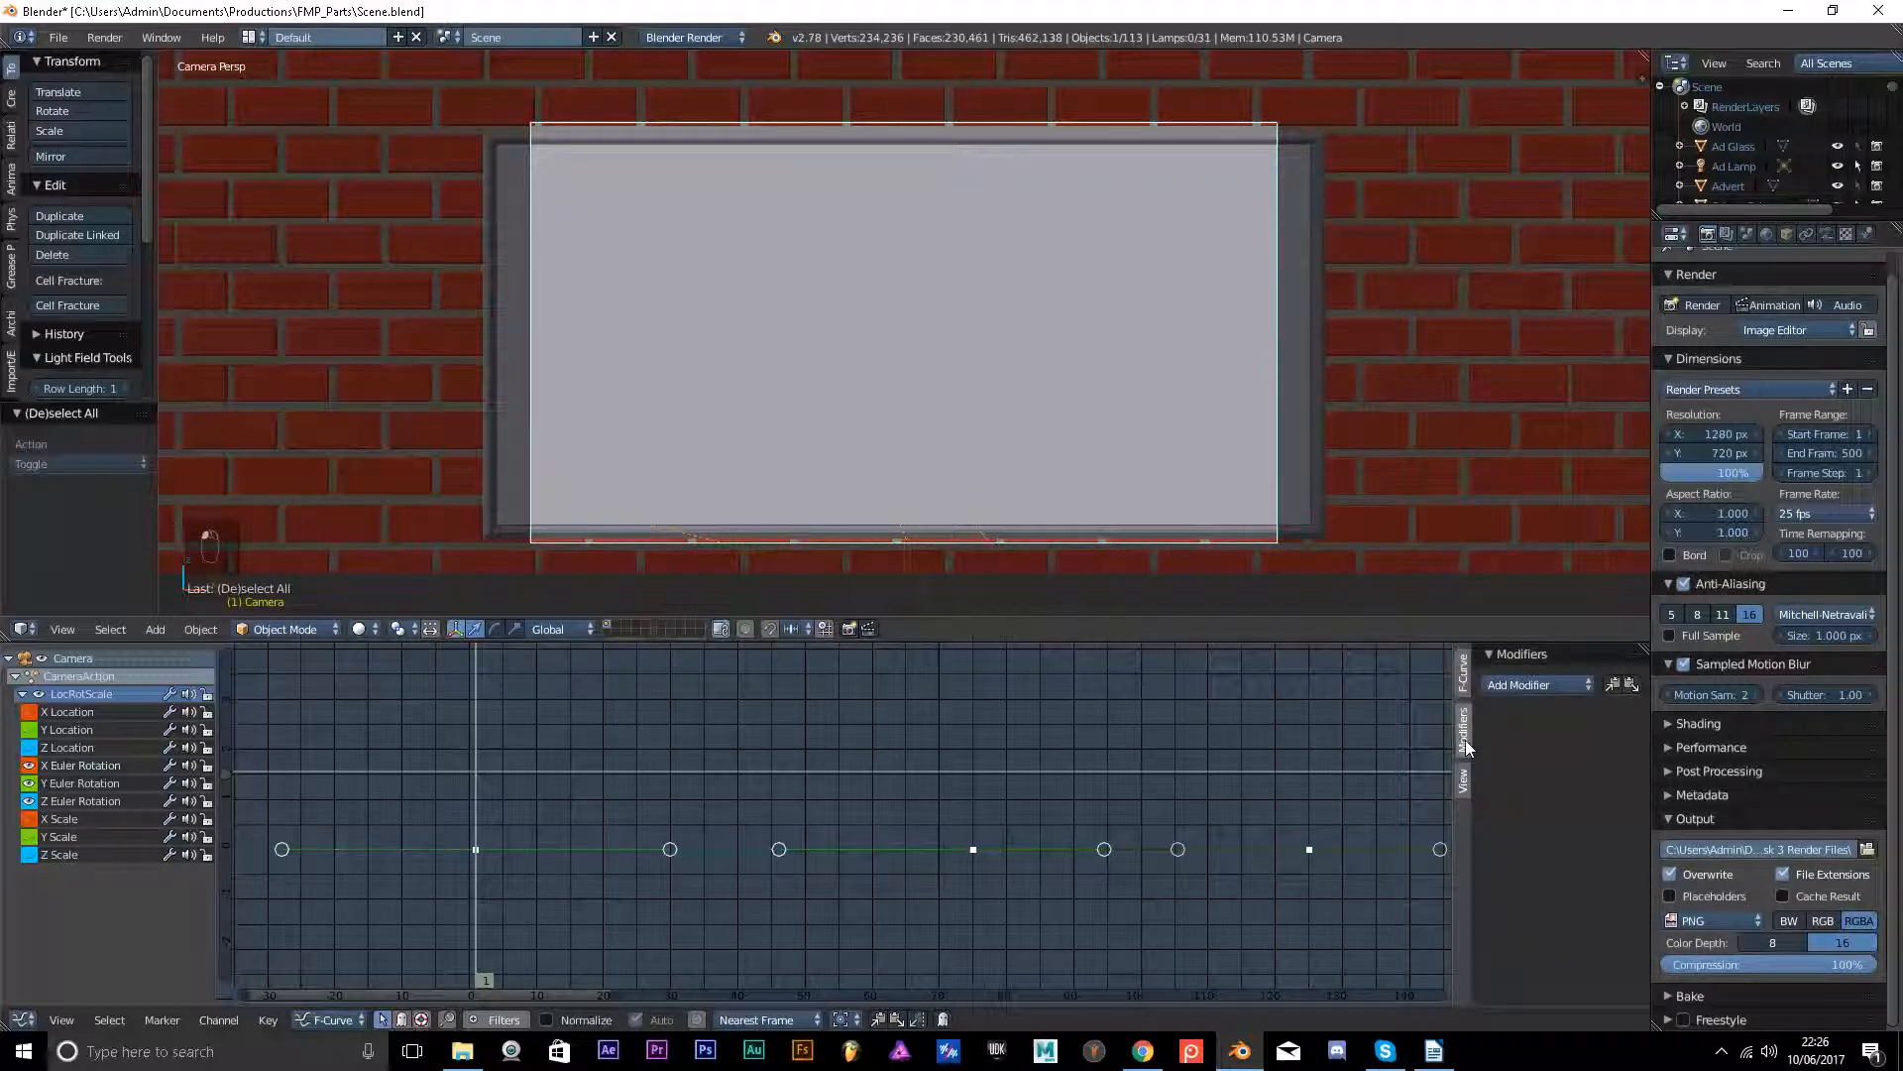
left_click(1551, 685)
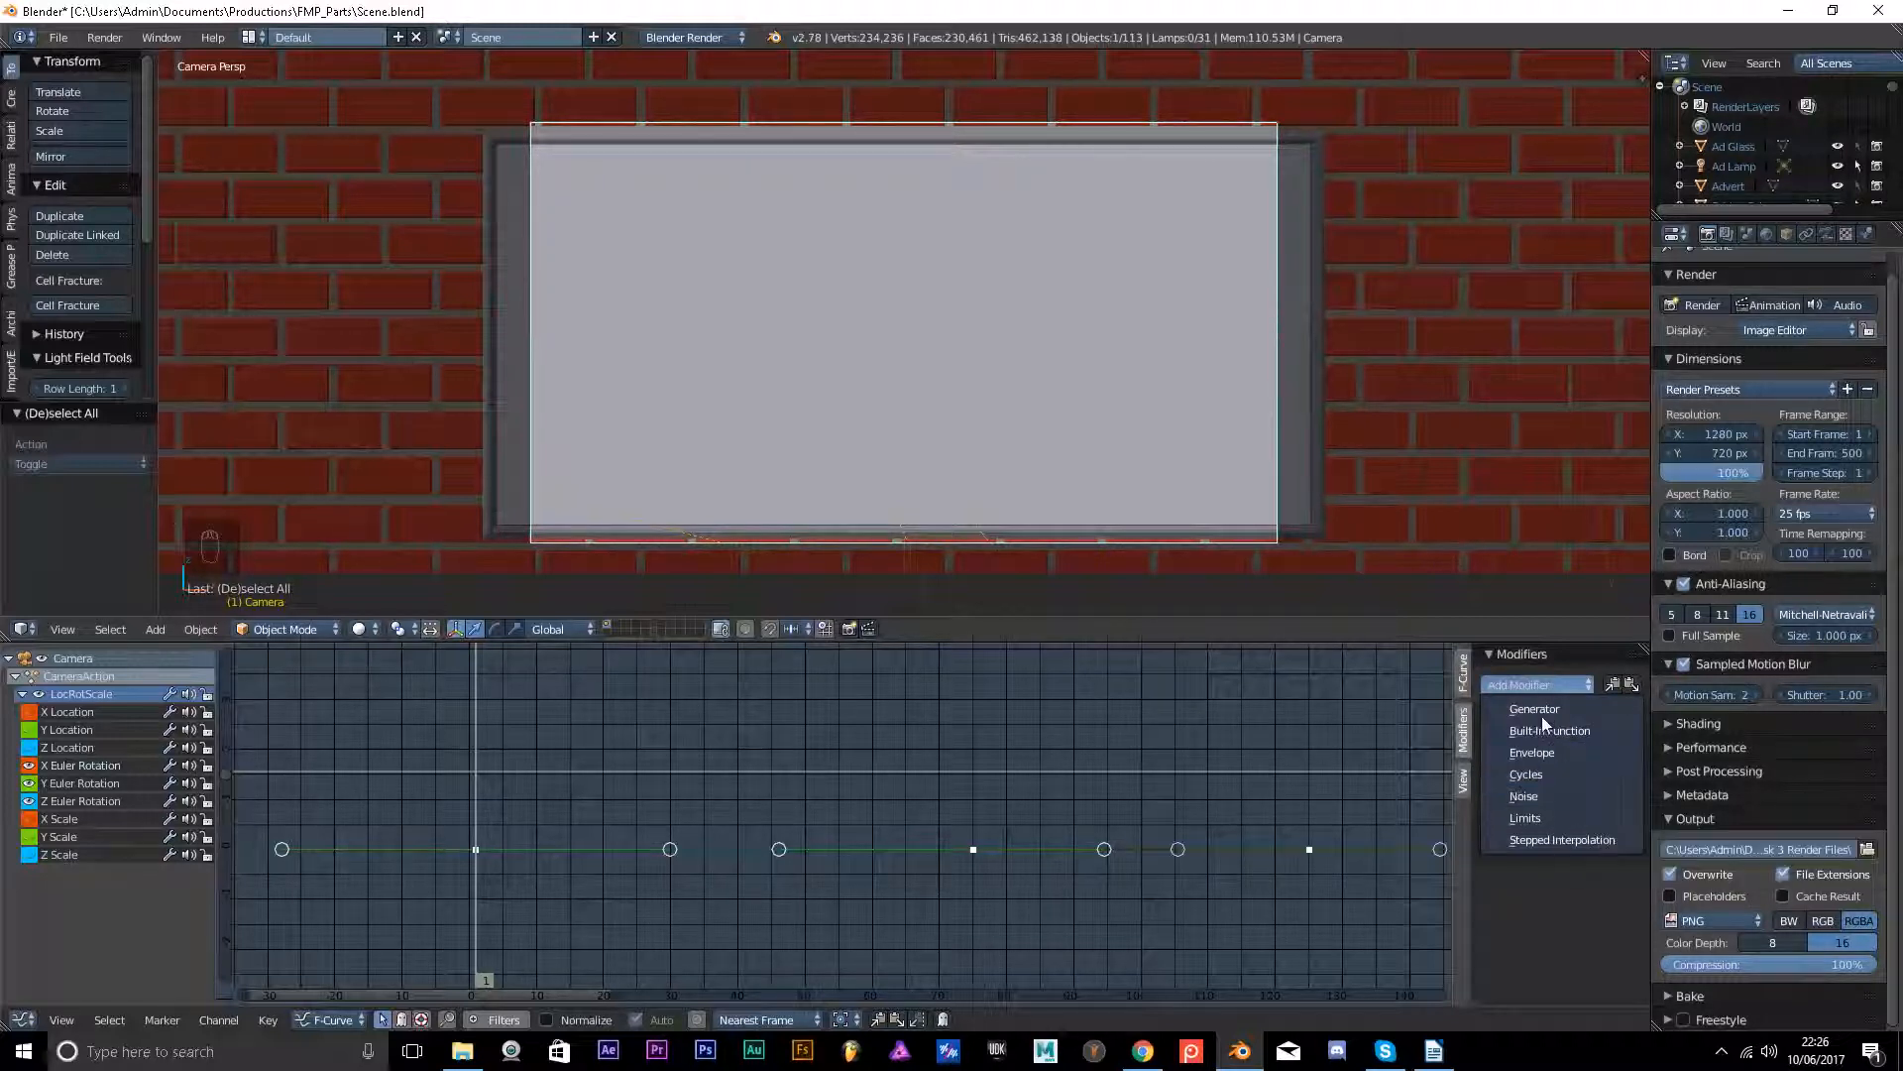
left_click(1549, 797)
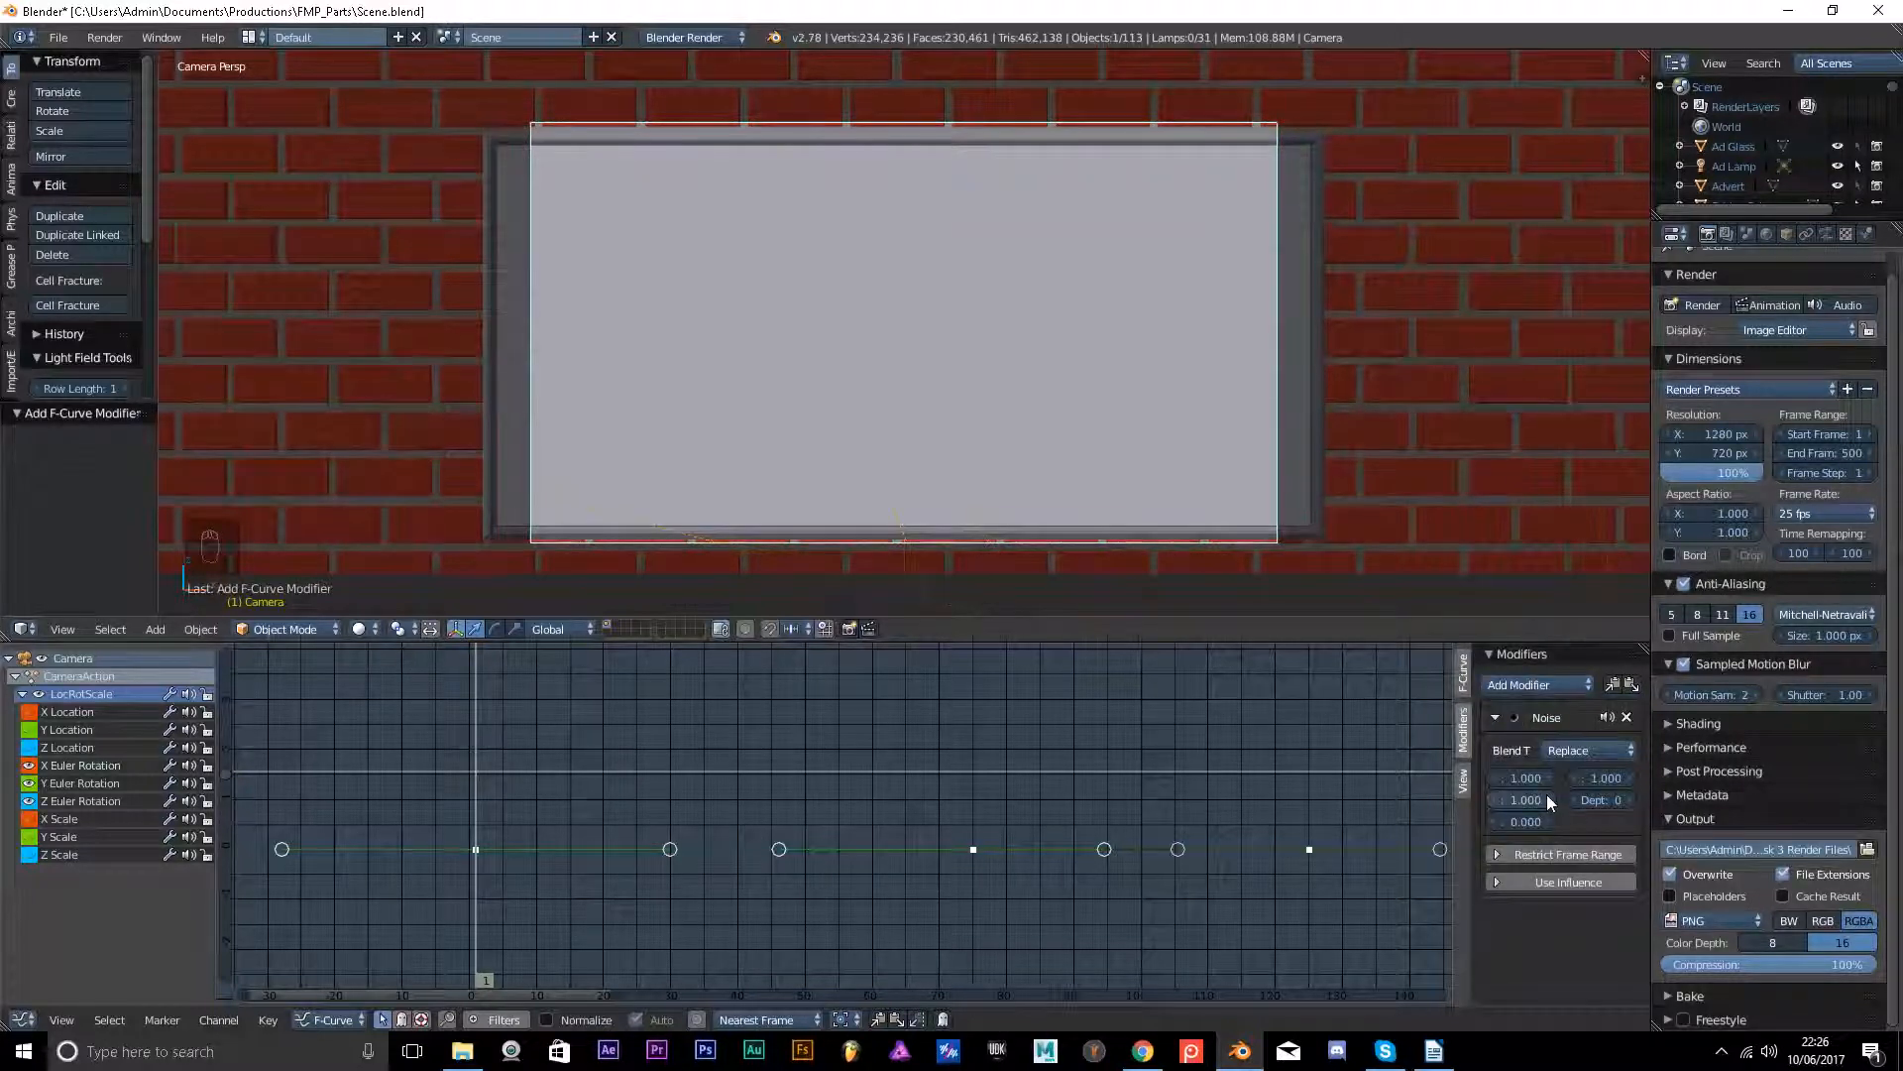
Widen the modifier properties and set the X rotation noise scale to 25.
mouse_move(486, 748)
left_mouse_down()
mouse_move(1219, 735)
mouse_move(656, 734)
mouse_move(370, 761)
mouse_move(478, 750)
left_mouse_up()
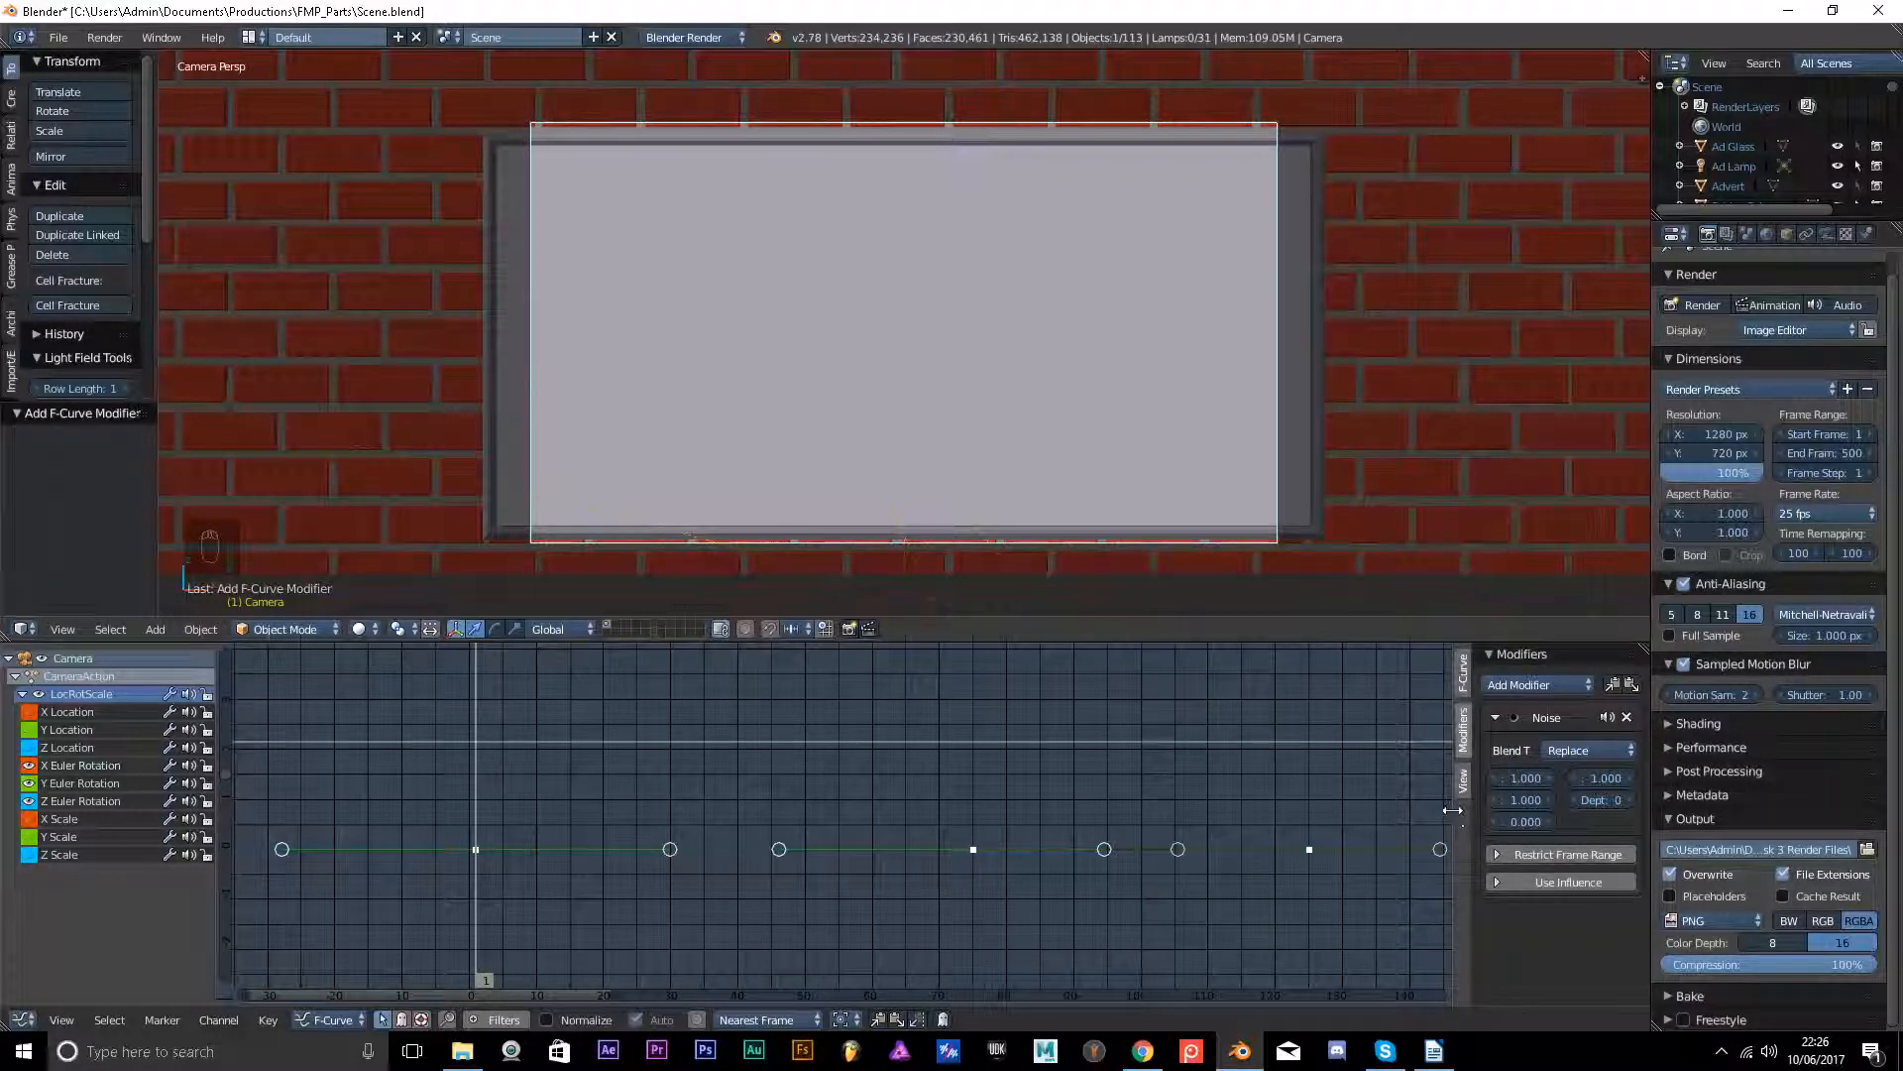
left_click_drag(1455, 811, 1155, 790)
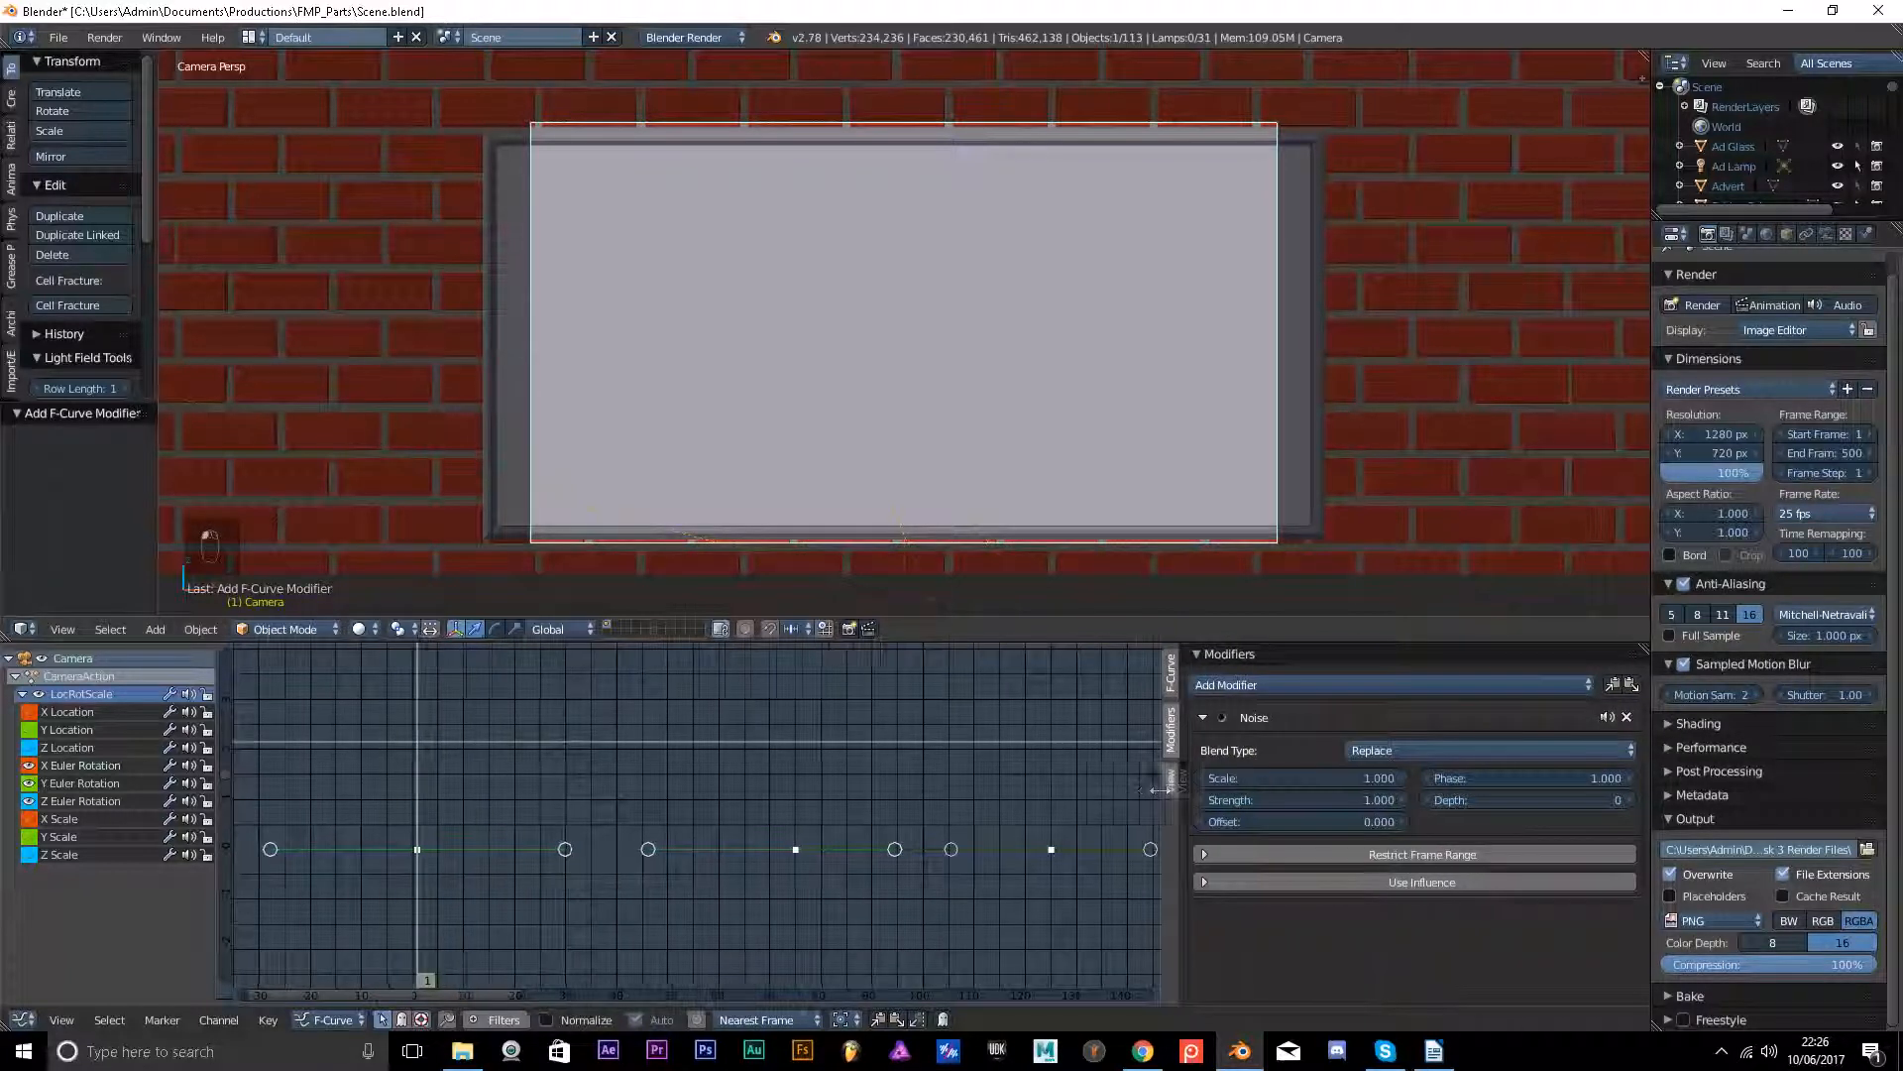
left_click(1300, 775)
type("3.5")
key("Return")
mouse_move(1326, 778)
left_mouse_down()
mouse_move(1744, 779)
mouse_move(1298, 775)
left_mouse_up()
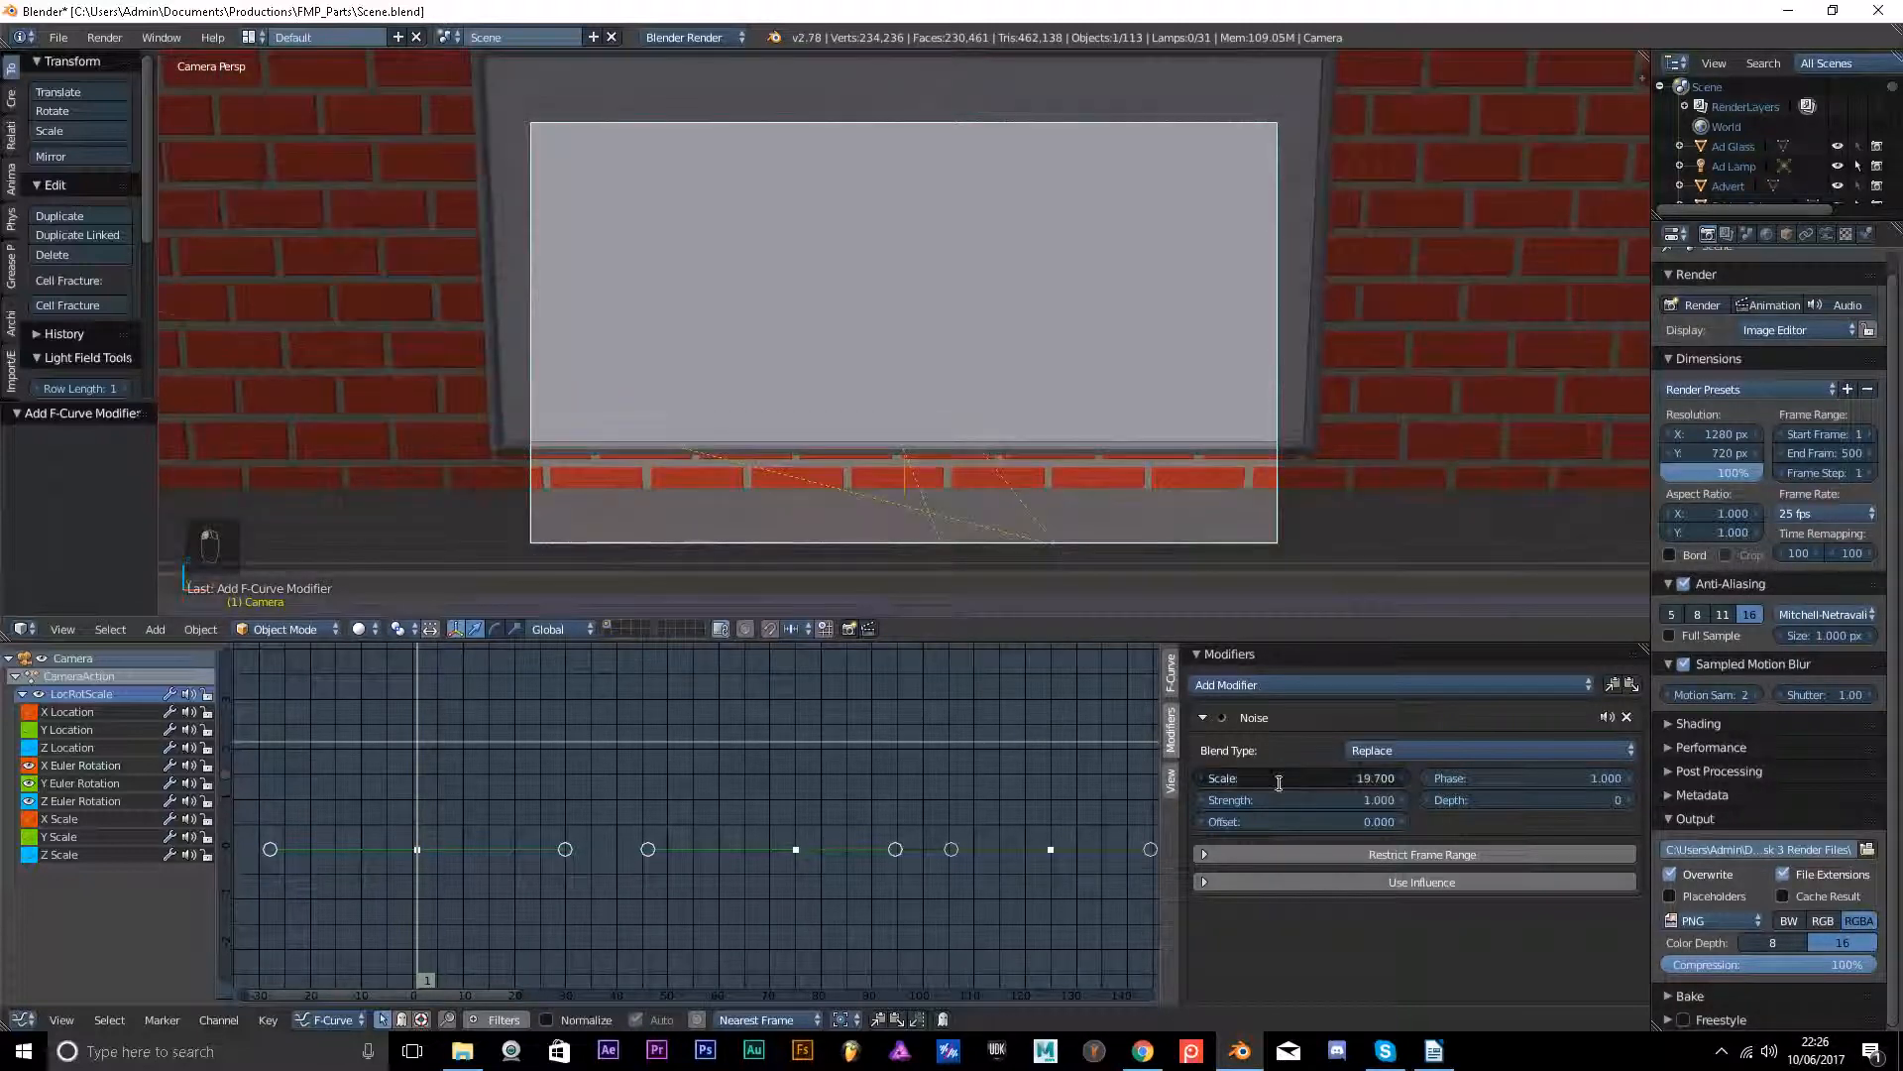
left_click(1278, 779)
type("25")
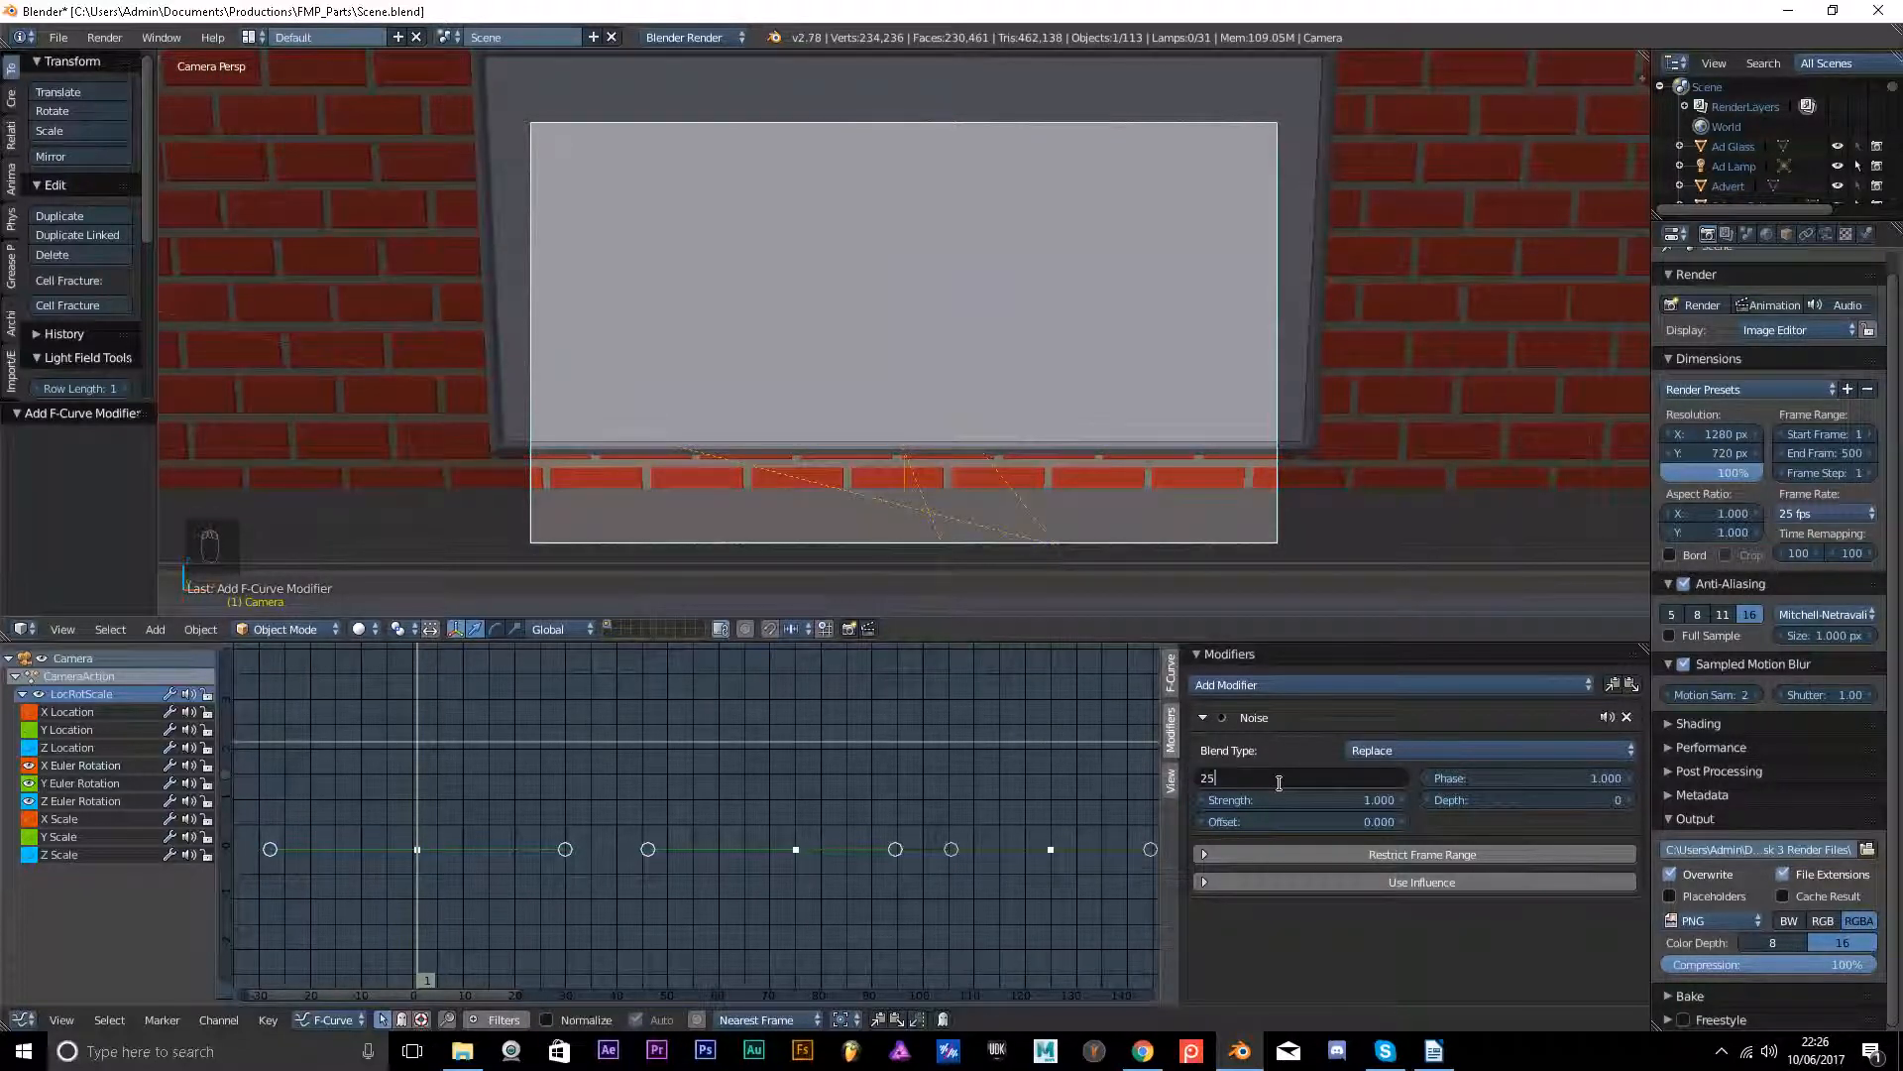
key("Return")
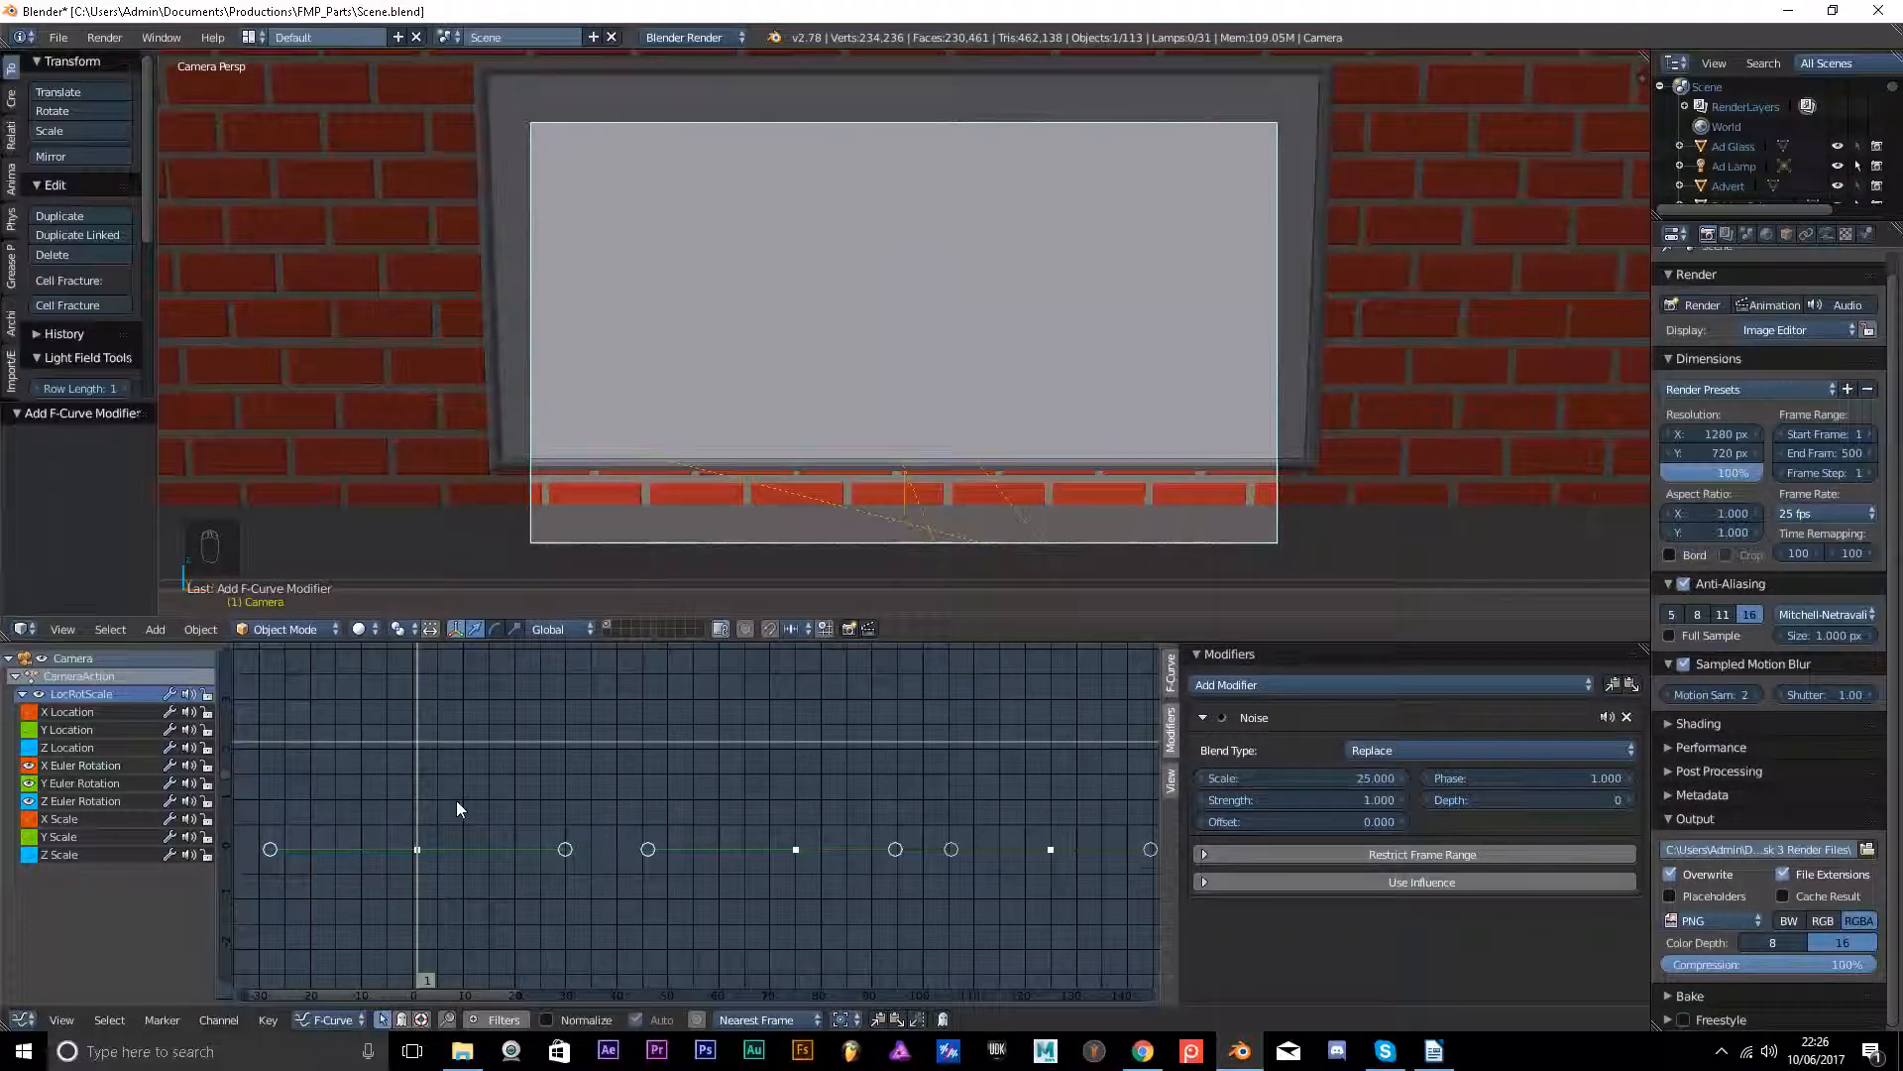
Try a strength of 0.1 for the Noise modifier on the X Euler Rotation curve.
left_click_drag(456, 800, 416, 783)
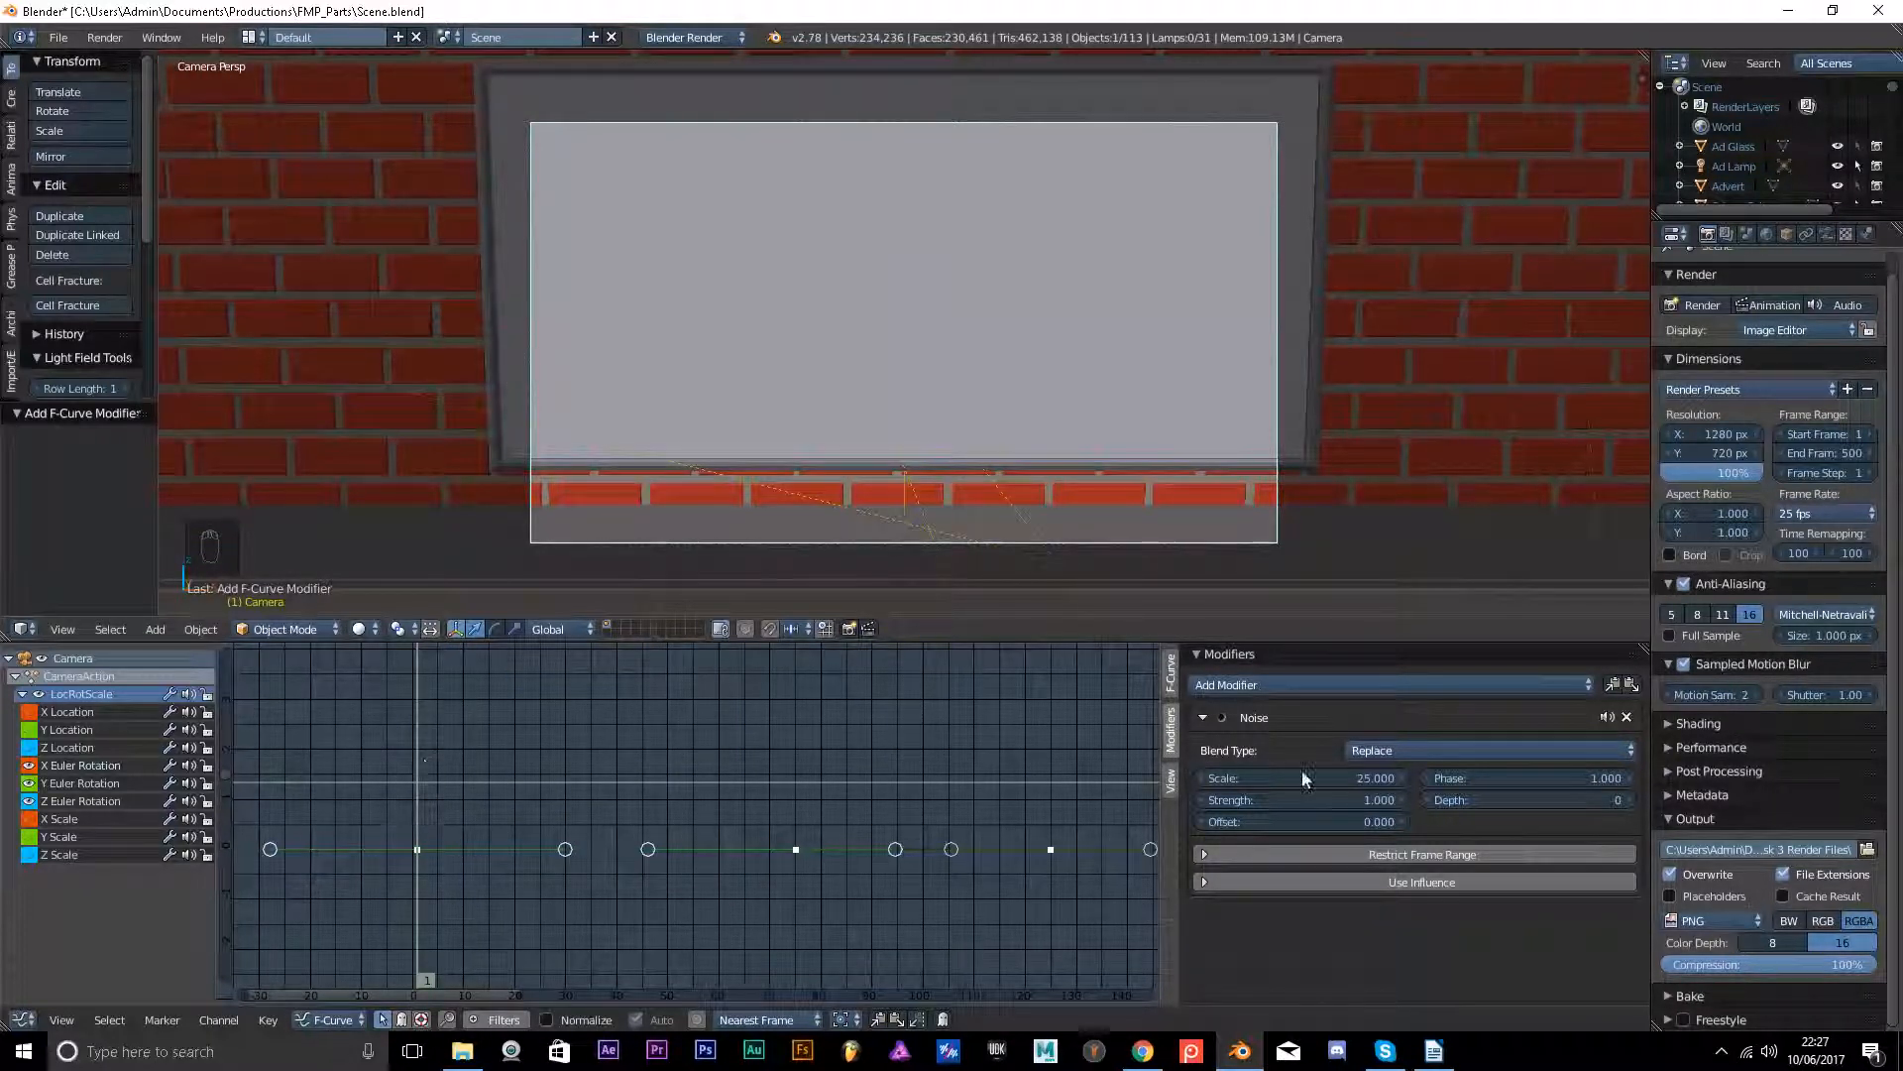
mouse_move(1353, 800)
left_mouse_down()
mouse_move(1408, 800)
mouse_move(1359, 800)
left_mouse_up()
left_click(1359, 799)
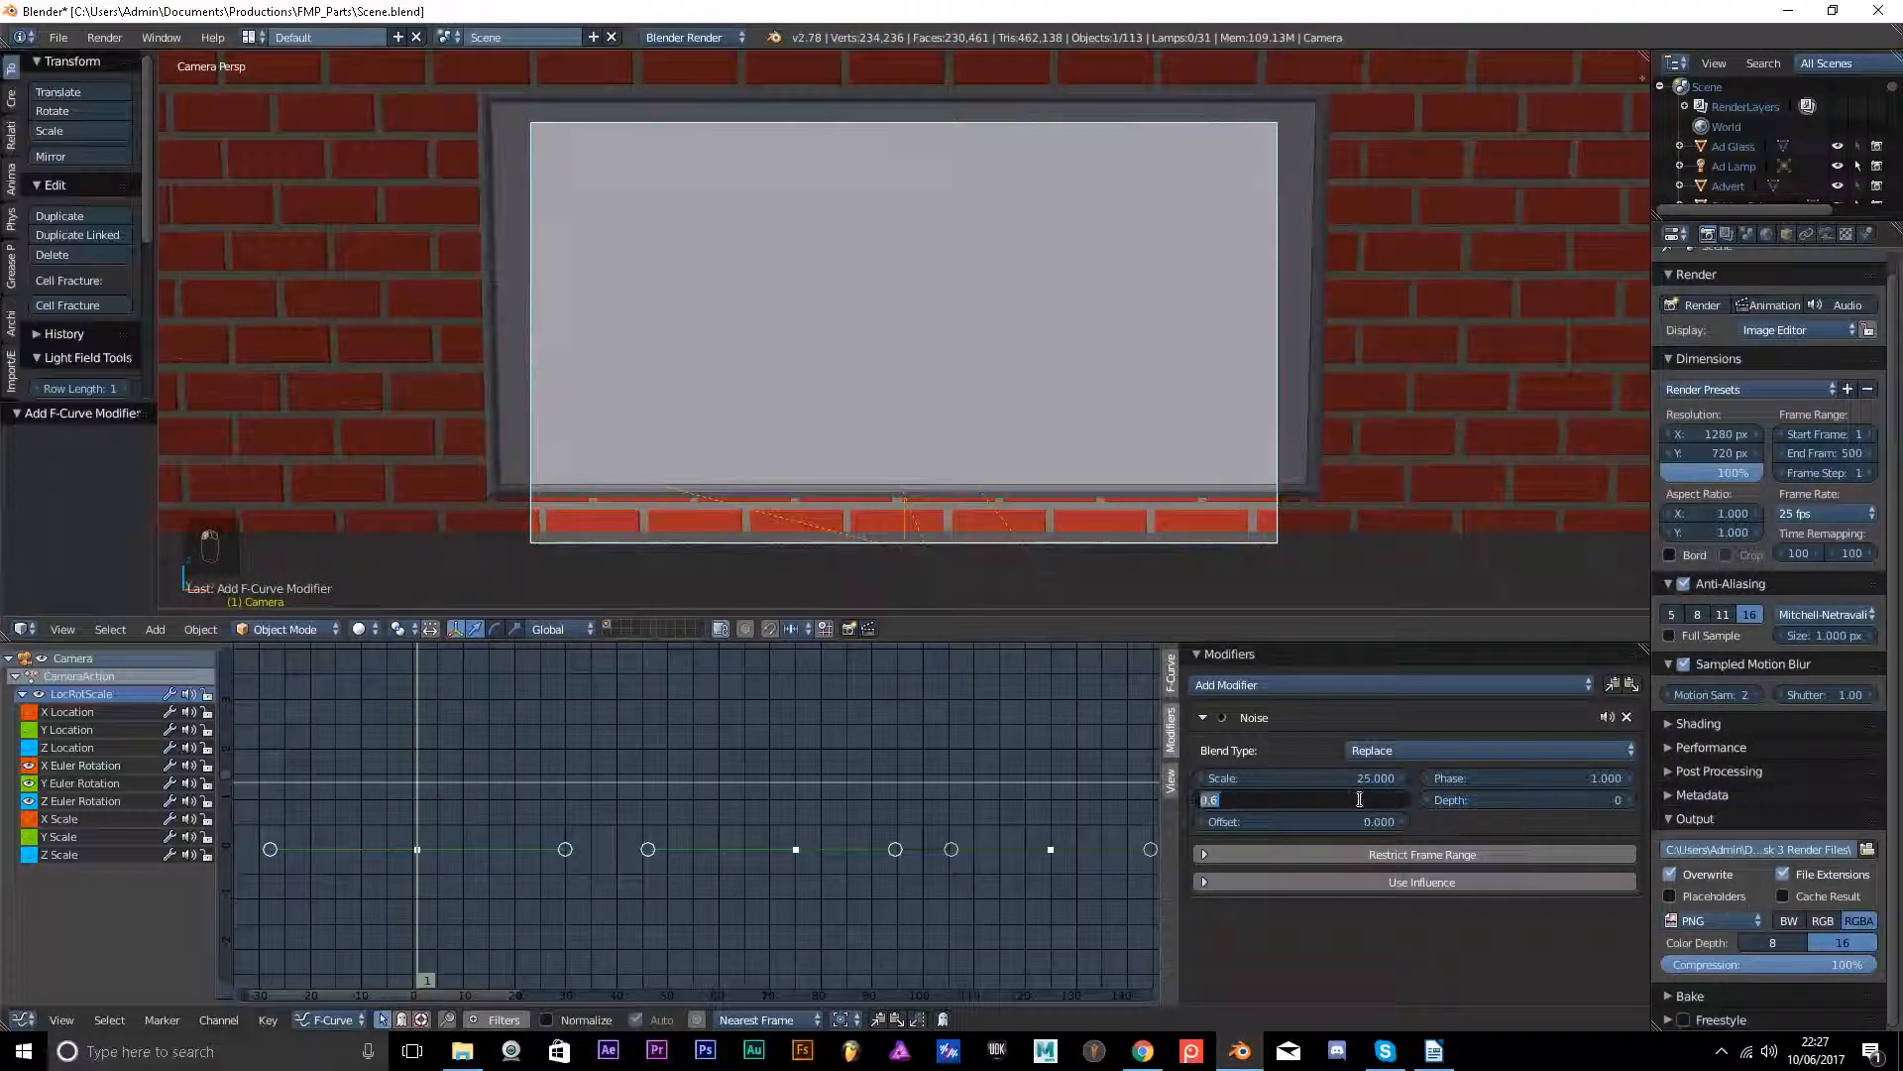
type(".1")
key("Return")
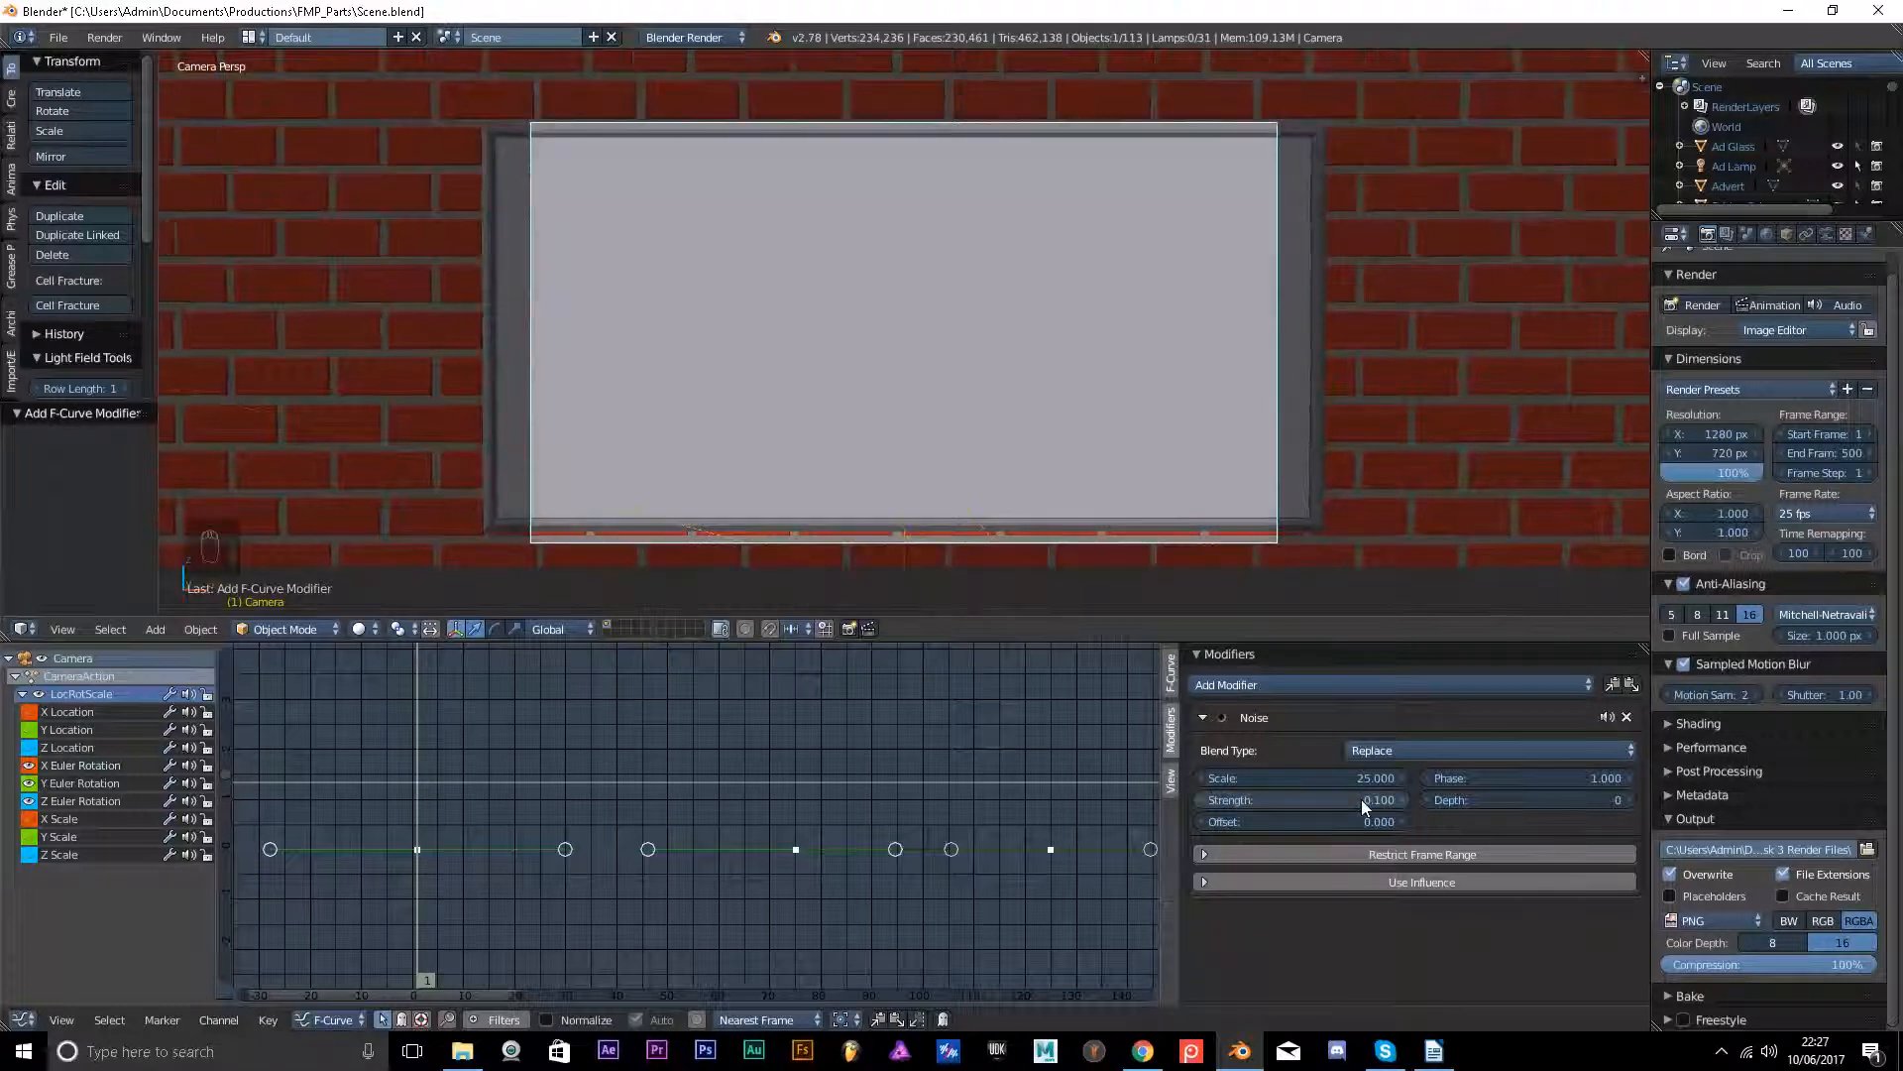
Preview the camera shake, then try a noise strength of 0.065 and scrub through the frames around it.
key("alt+a")
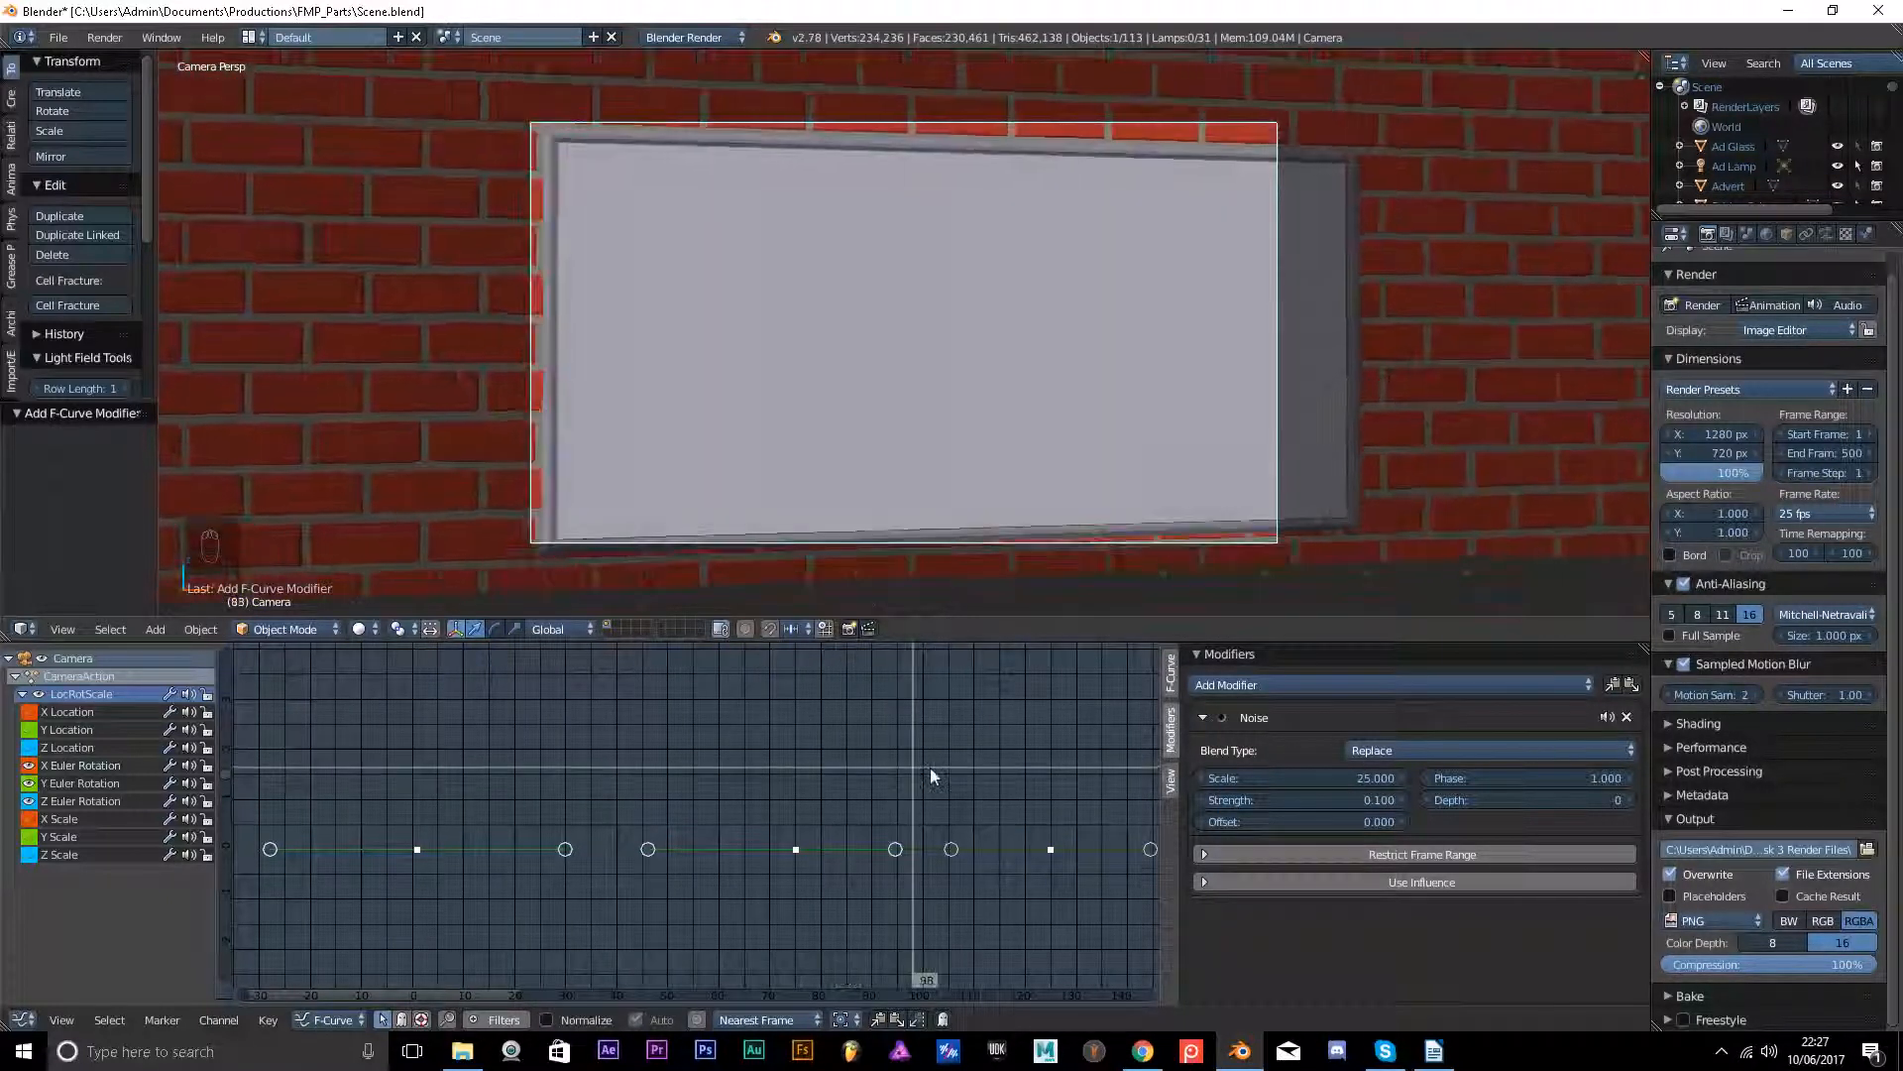
left_click_drag(859, 785, 673, 781)
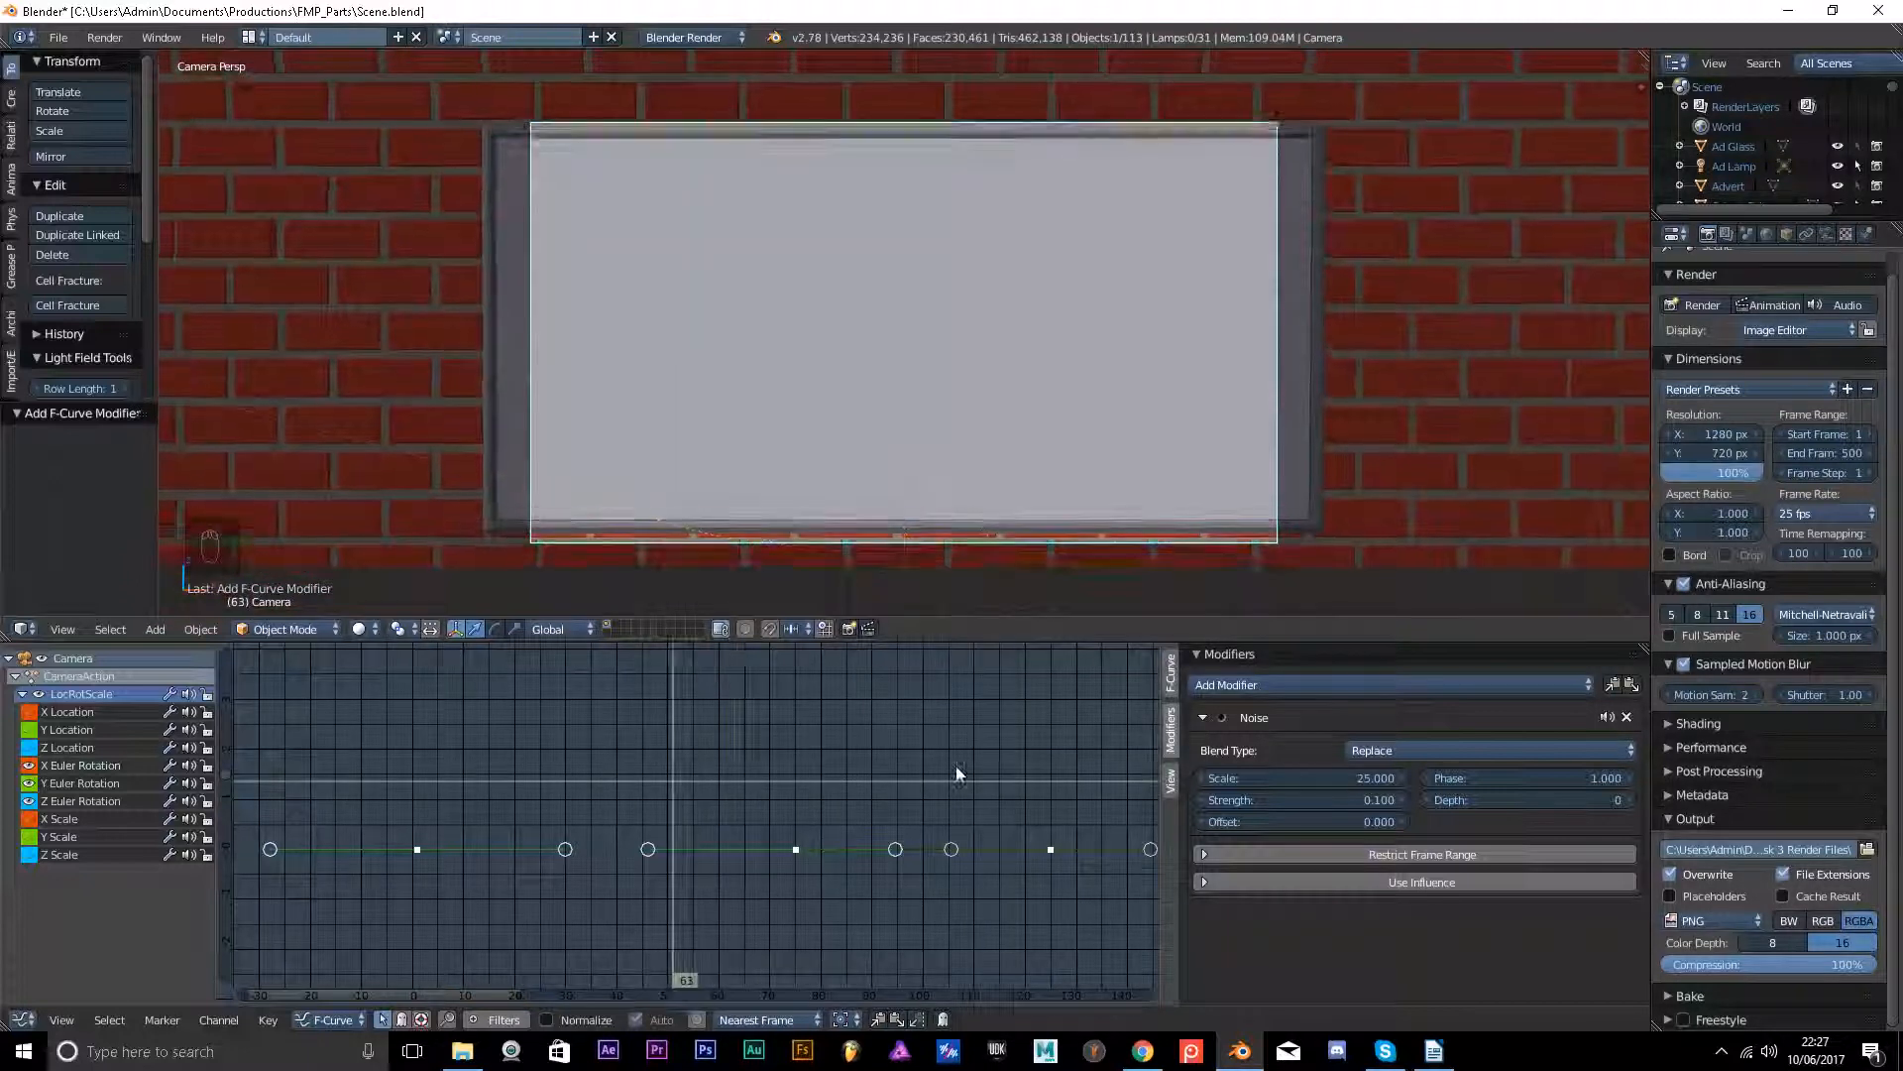
left_click(1355, 800)
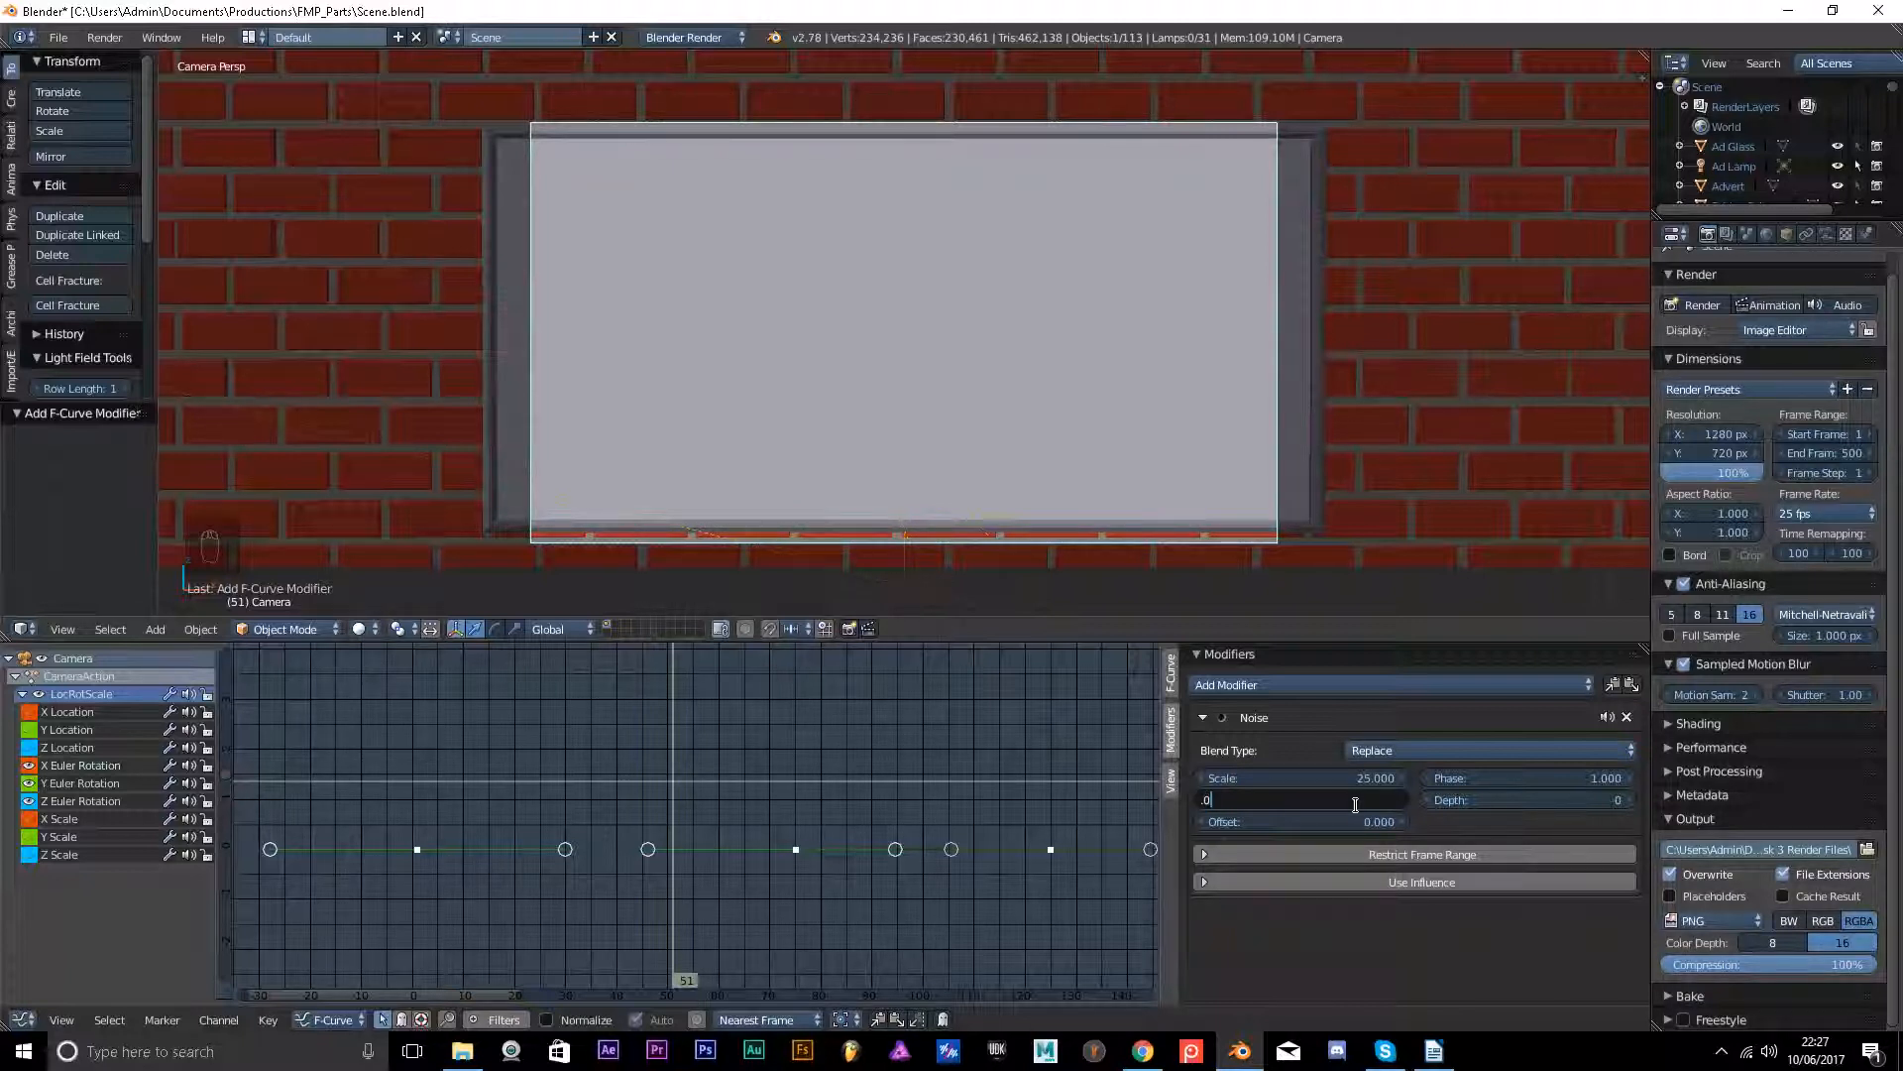
type(".065")
key("Return")
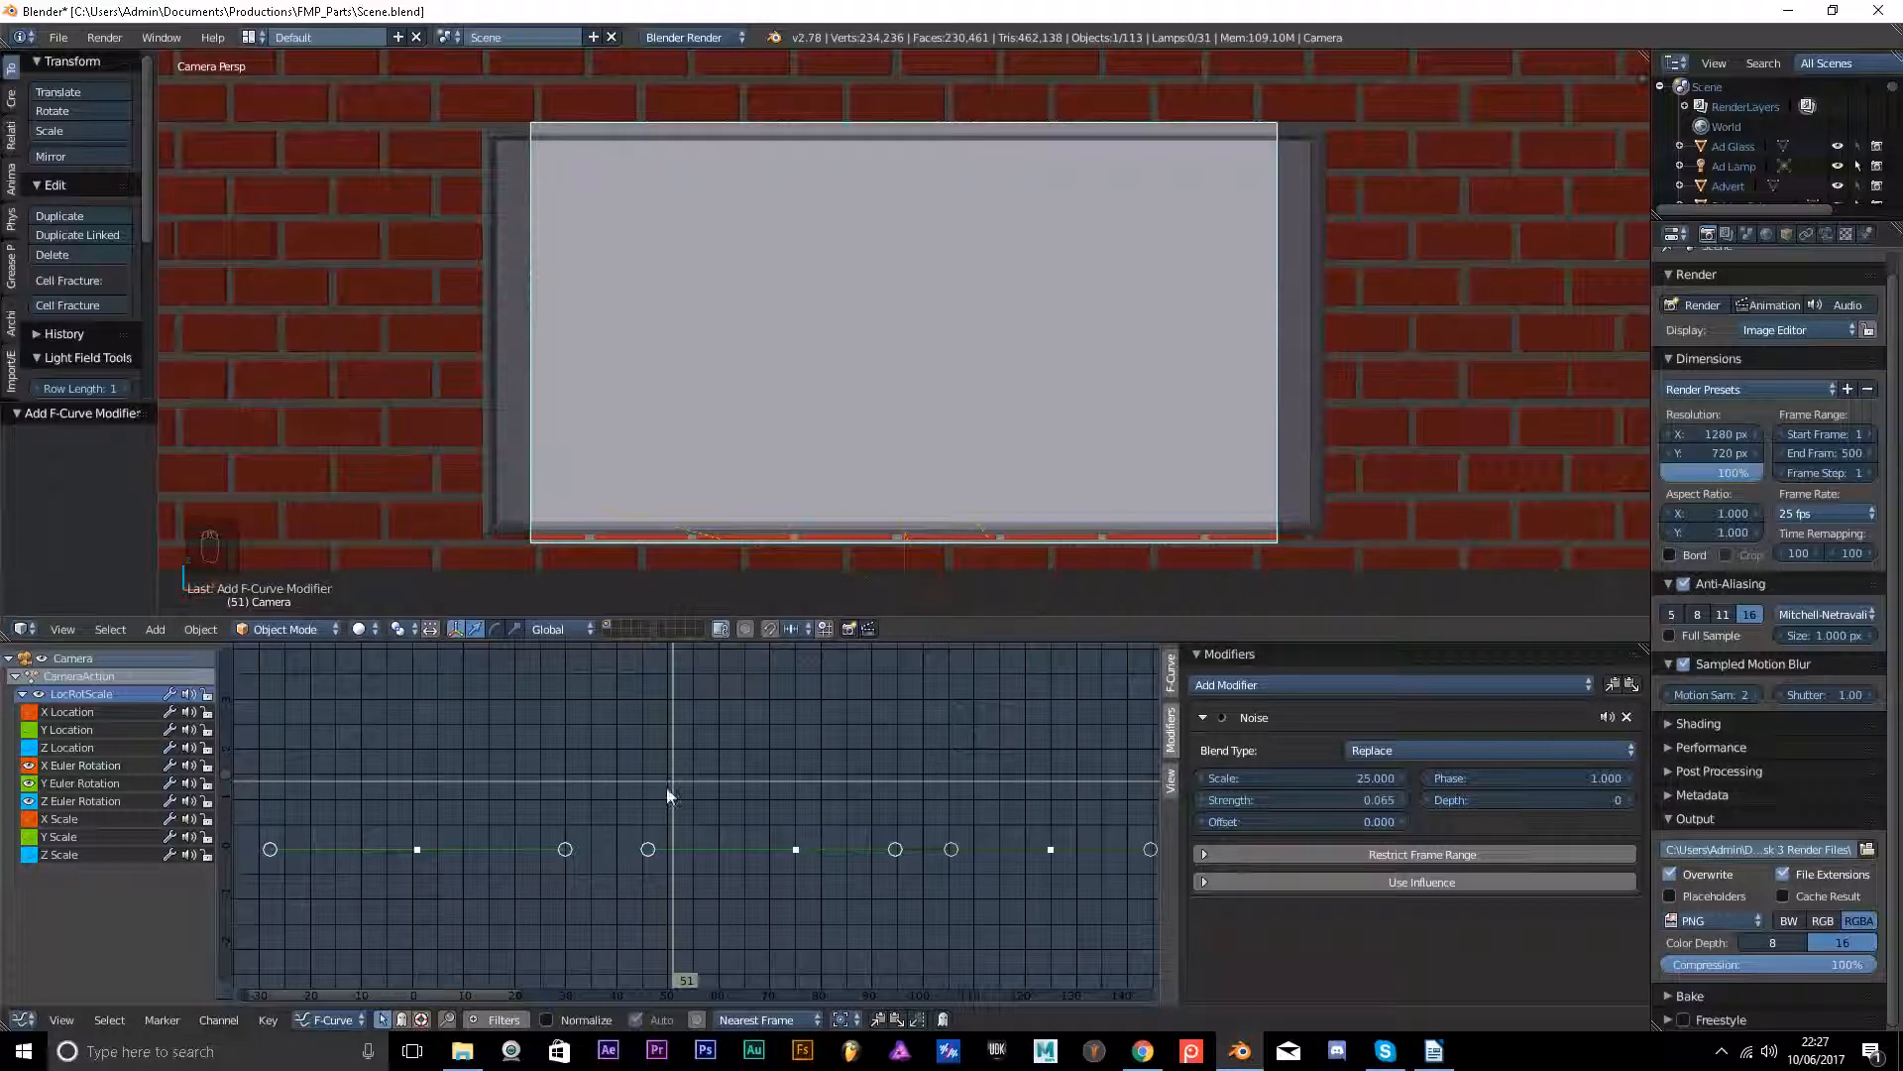
left_click_drag(703, 799, 656, 795)
Set the X rotation noise strength to 0.025 and scrub the animation back to frame 1.
left_click(1385, 799)
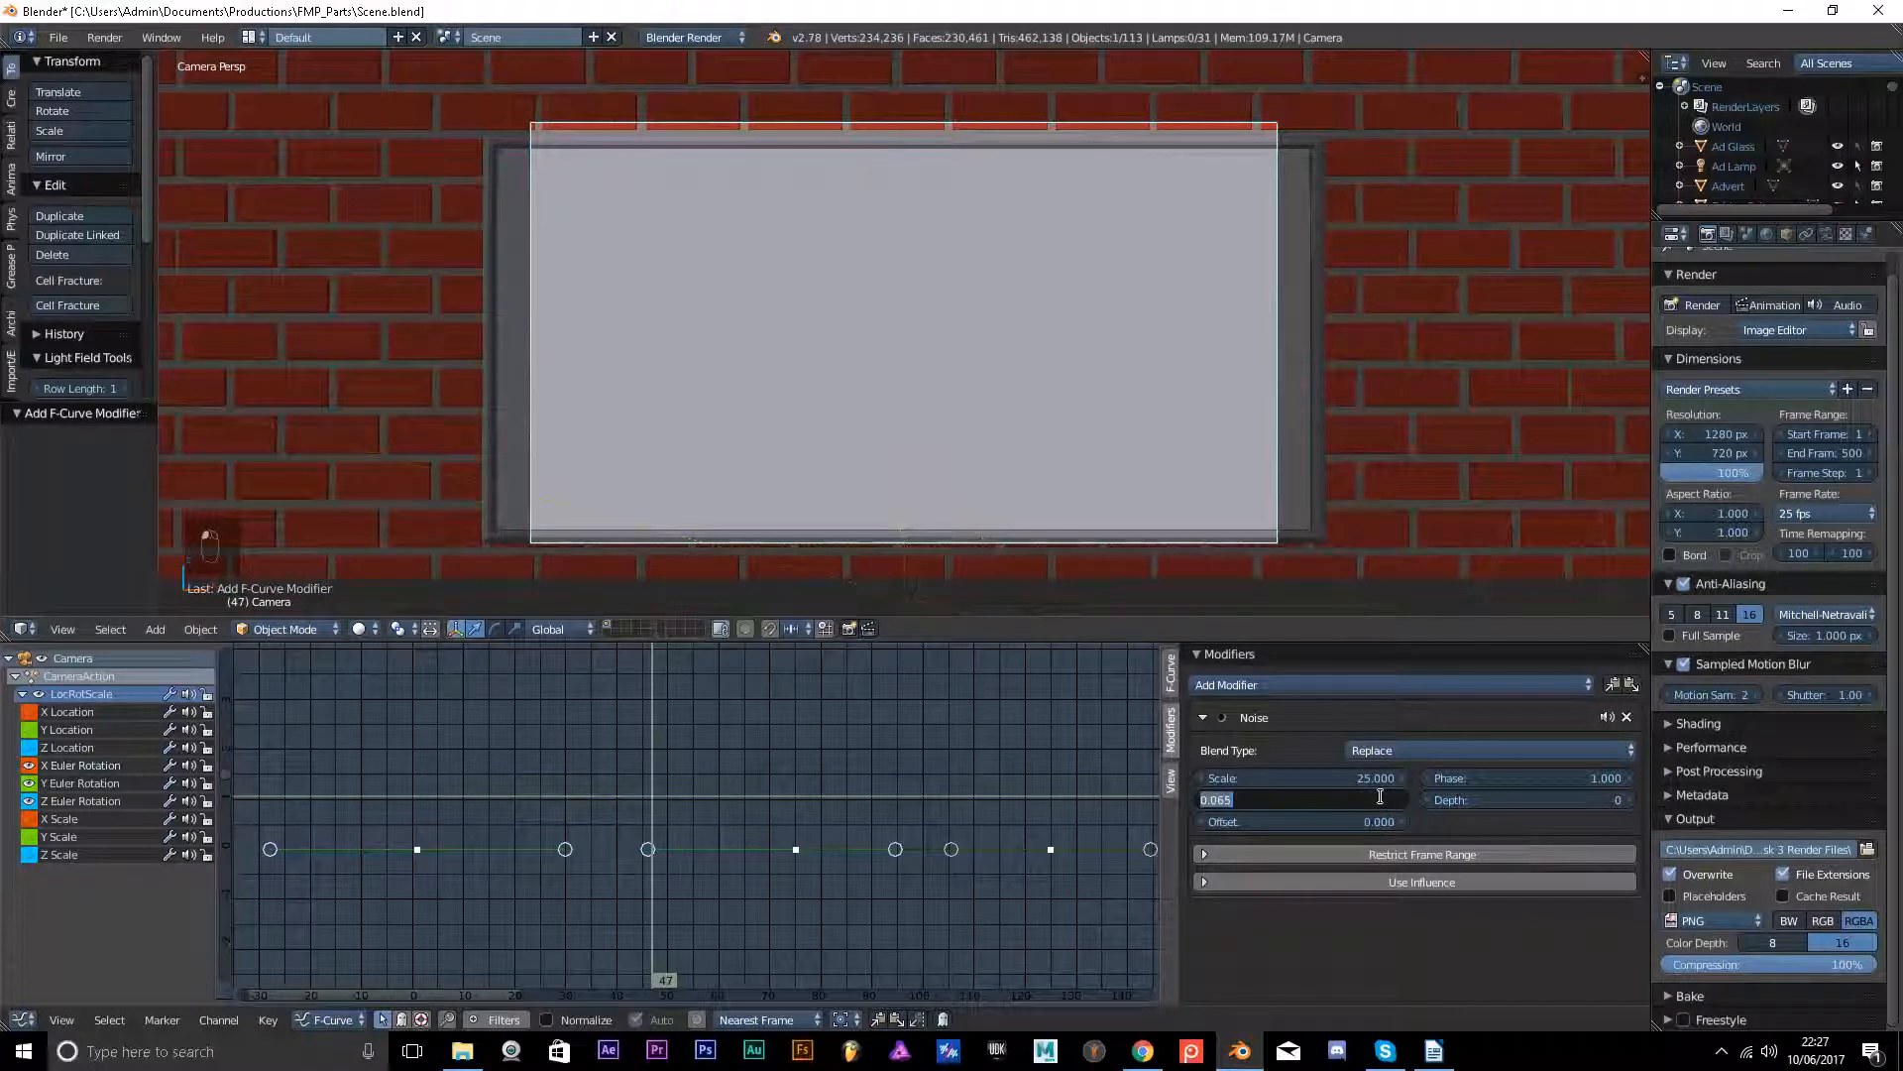
left_click(1379, 797)
key("BackSpace")
key("BackSpace")
type("25")
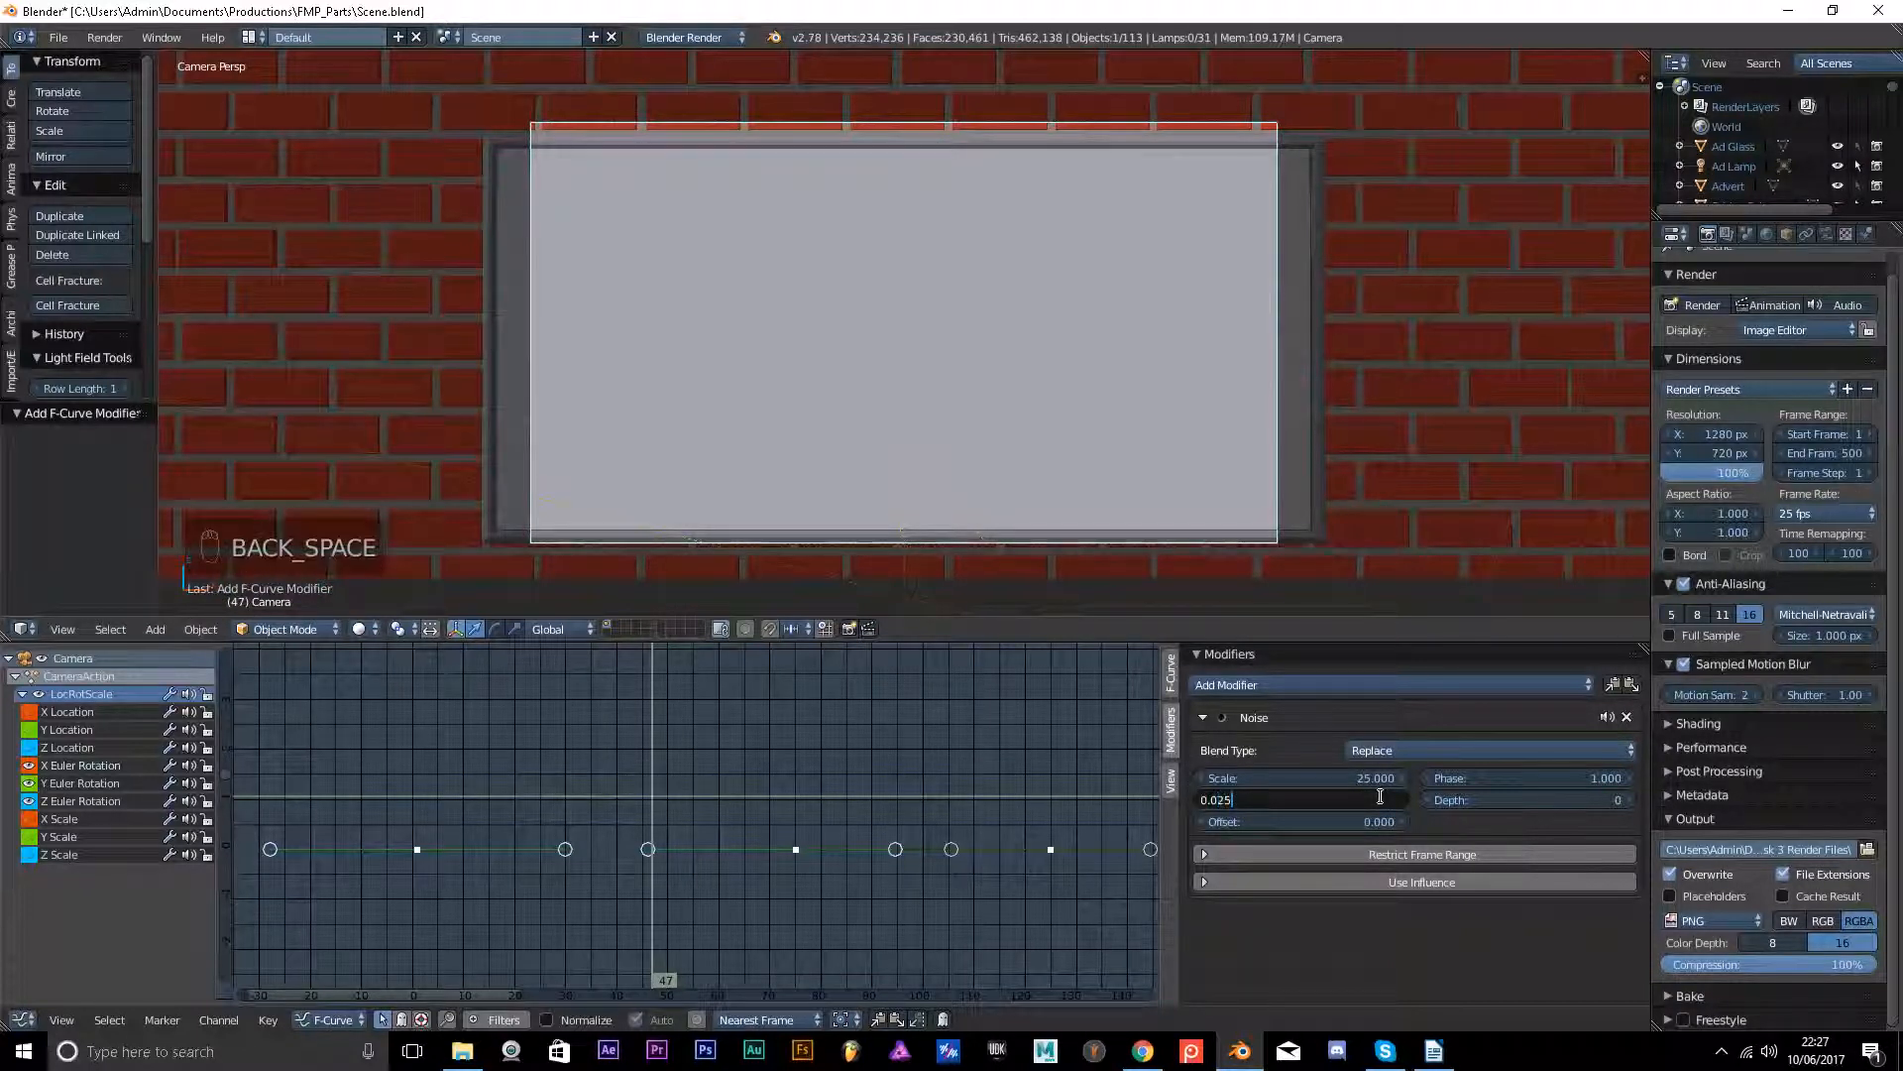
key("Return")
left_click_drag(631, 807, 418, 805)
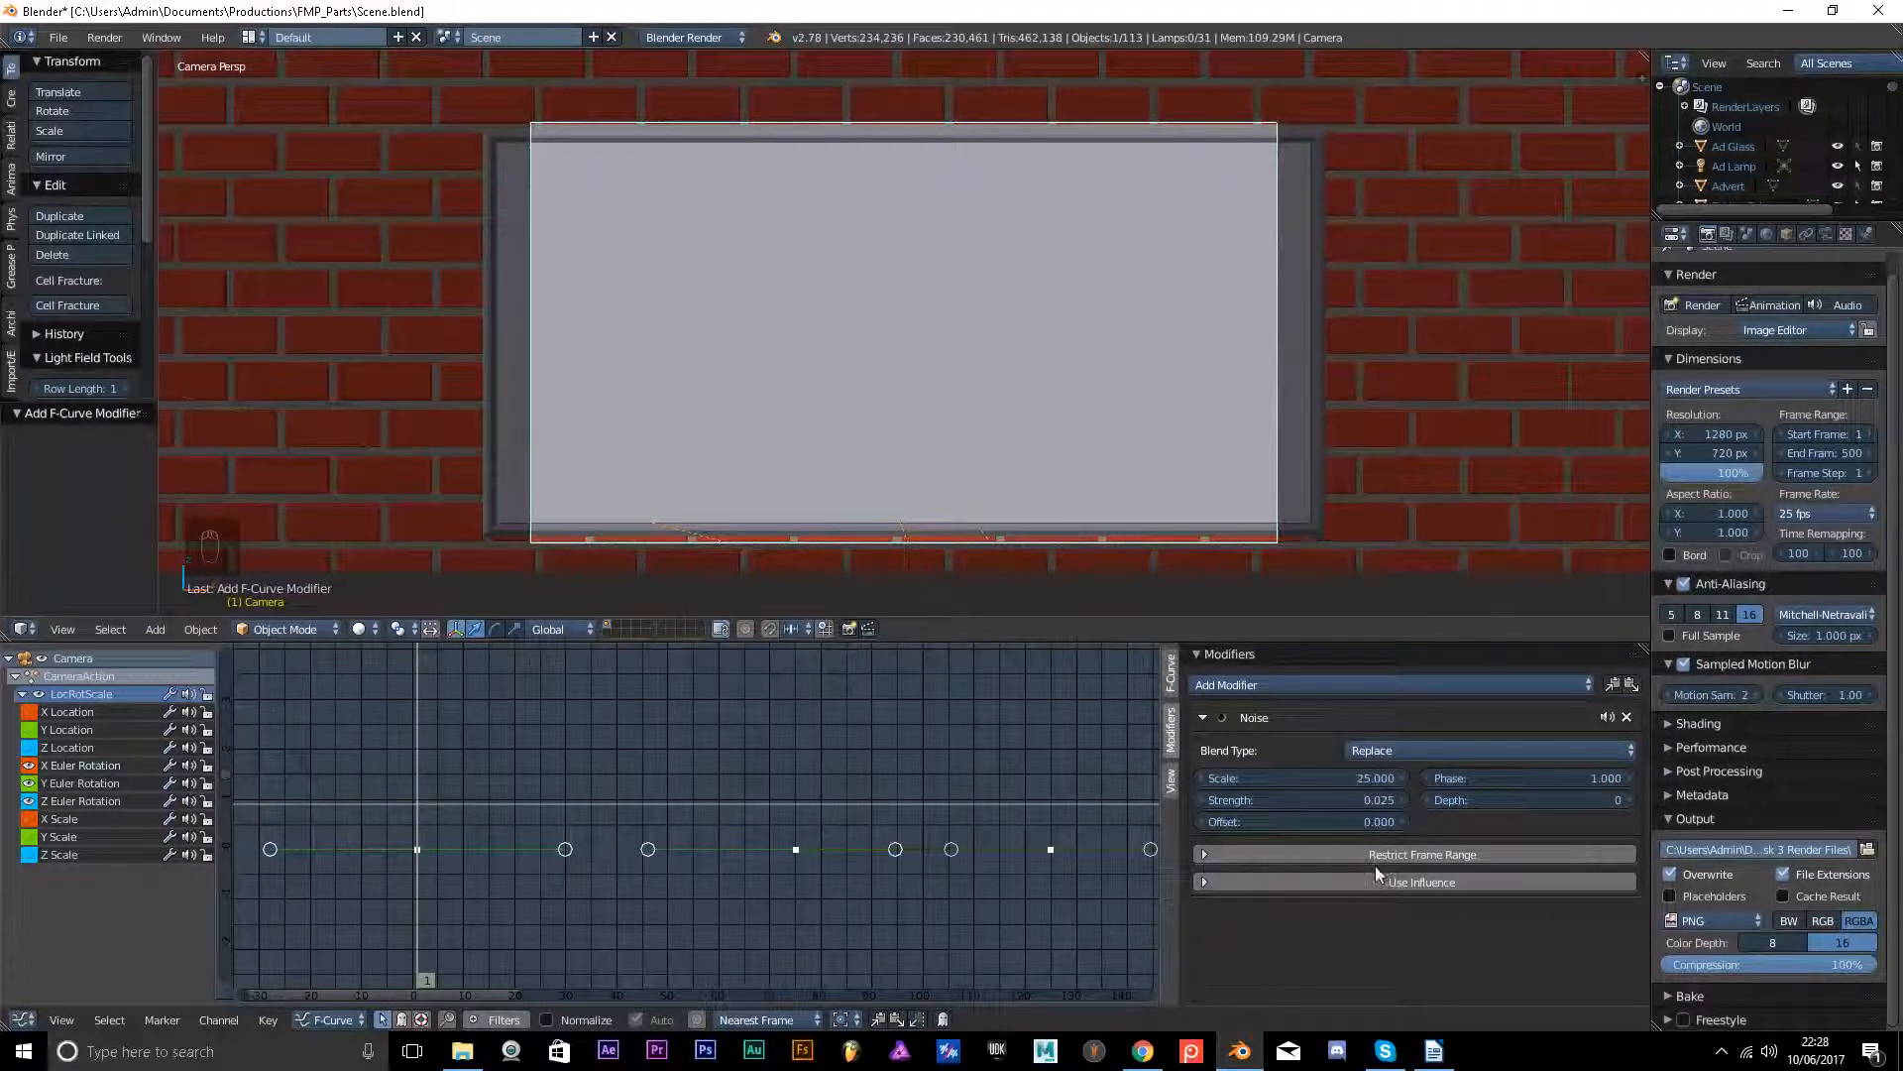
Review the Noise modifier's Restrict Frame Range options and leave the restriction switched off.
left_click(1203, 856)
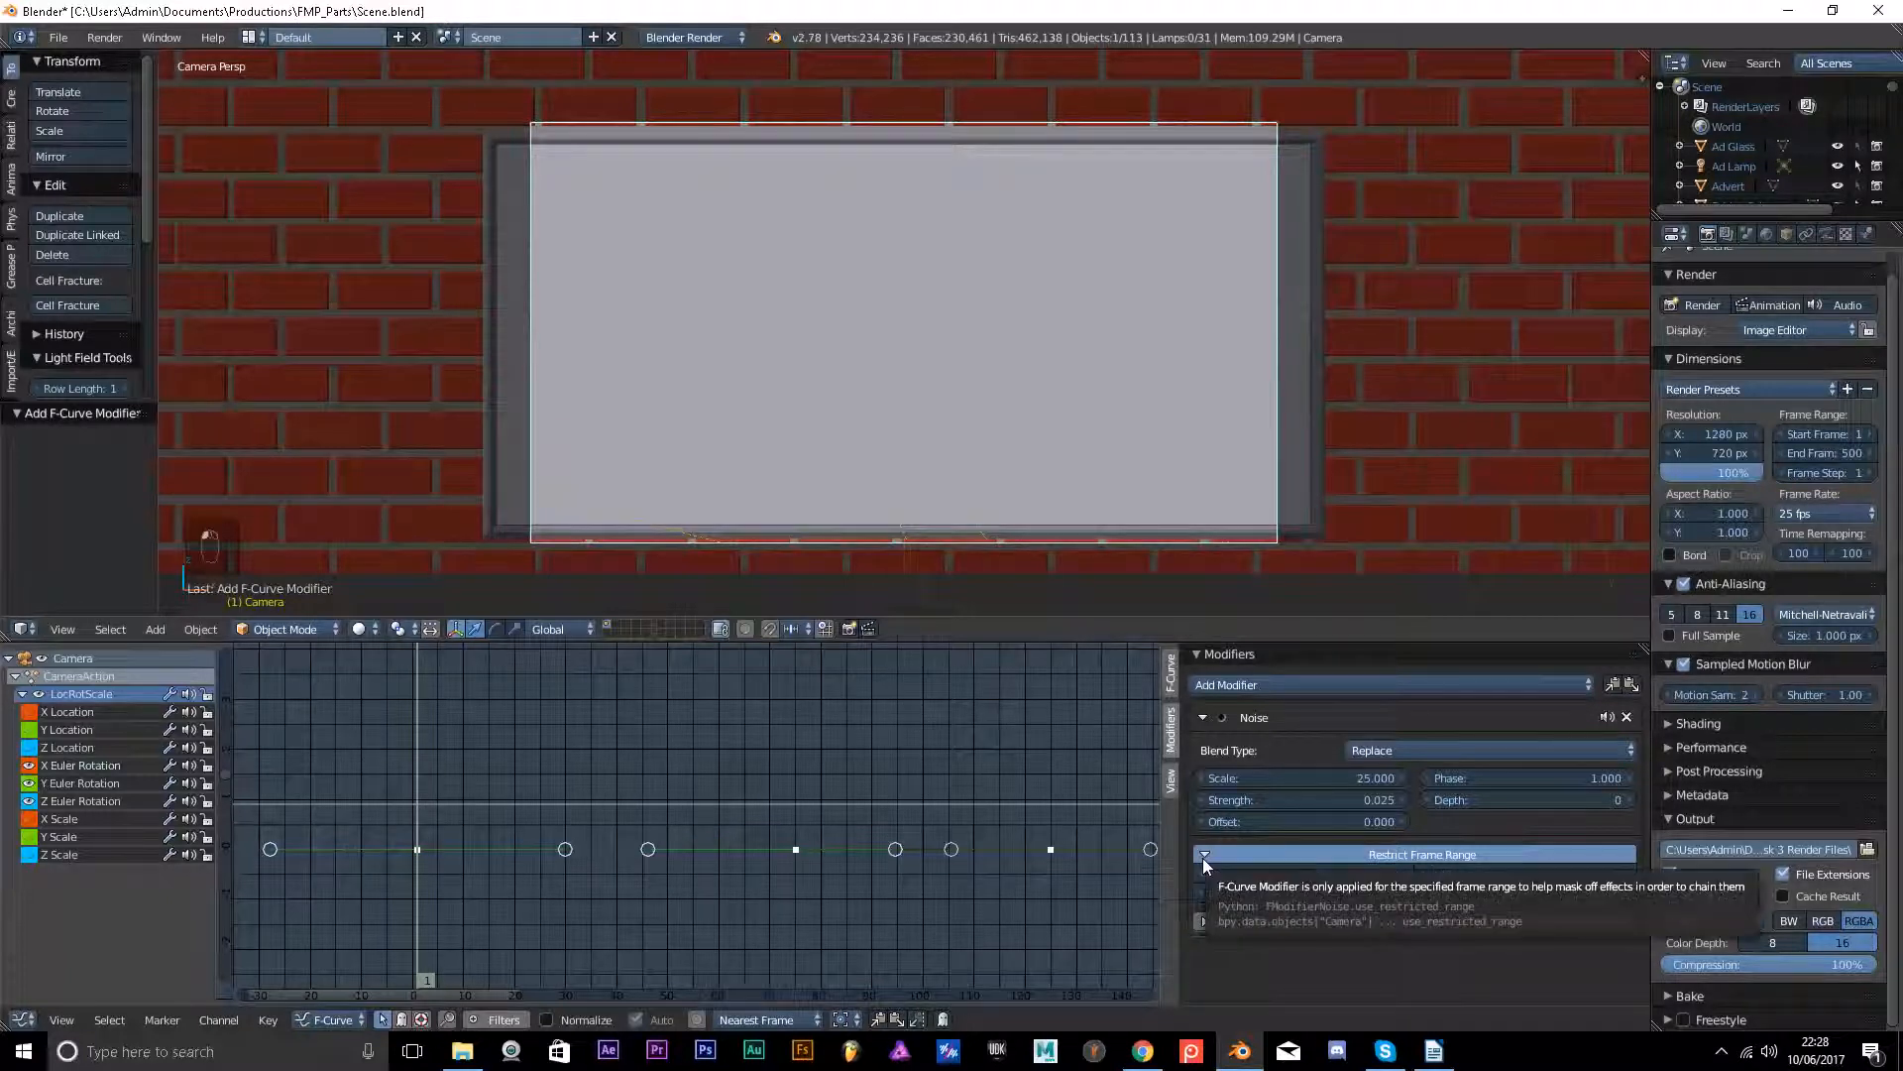
left_click(1204, 857)
left_click_drag(466, 877, 417, 862)
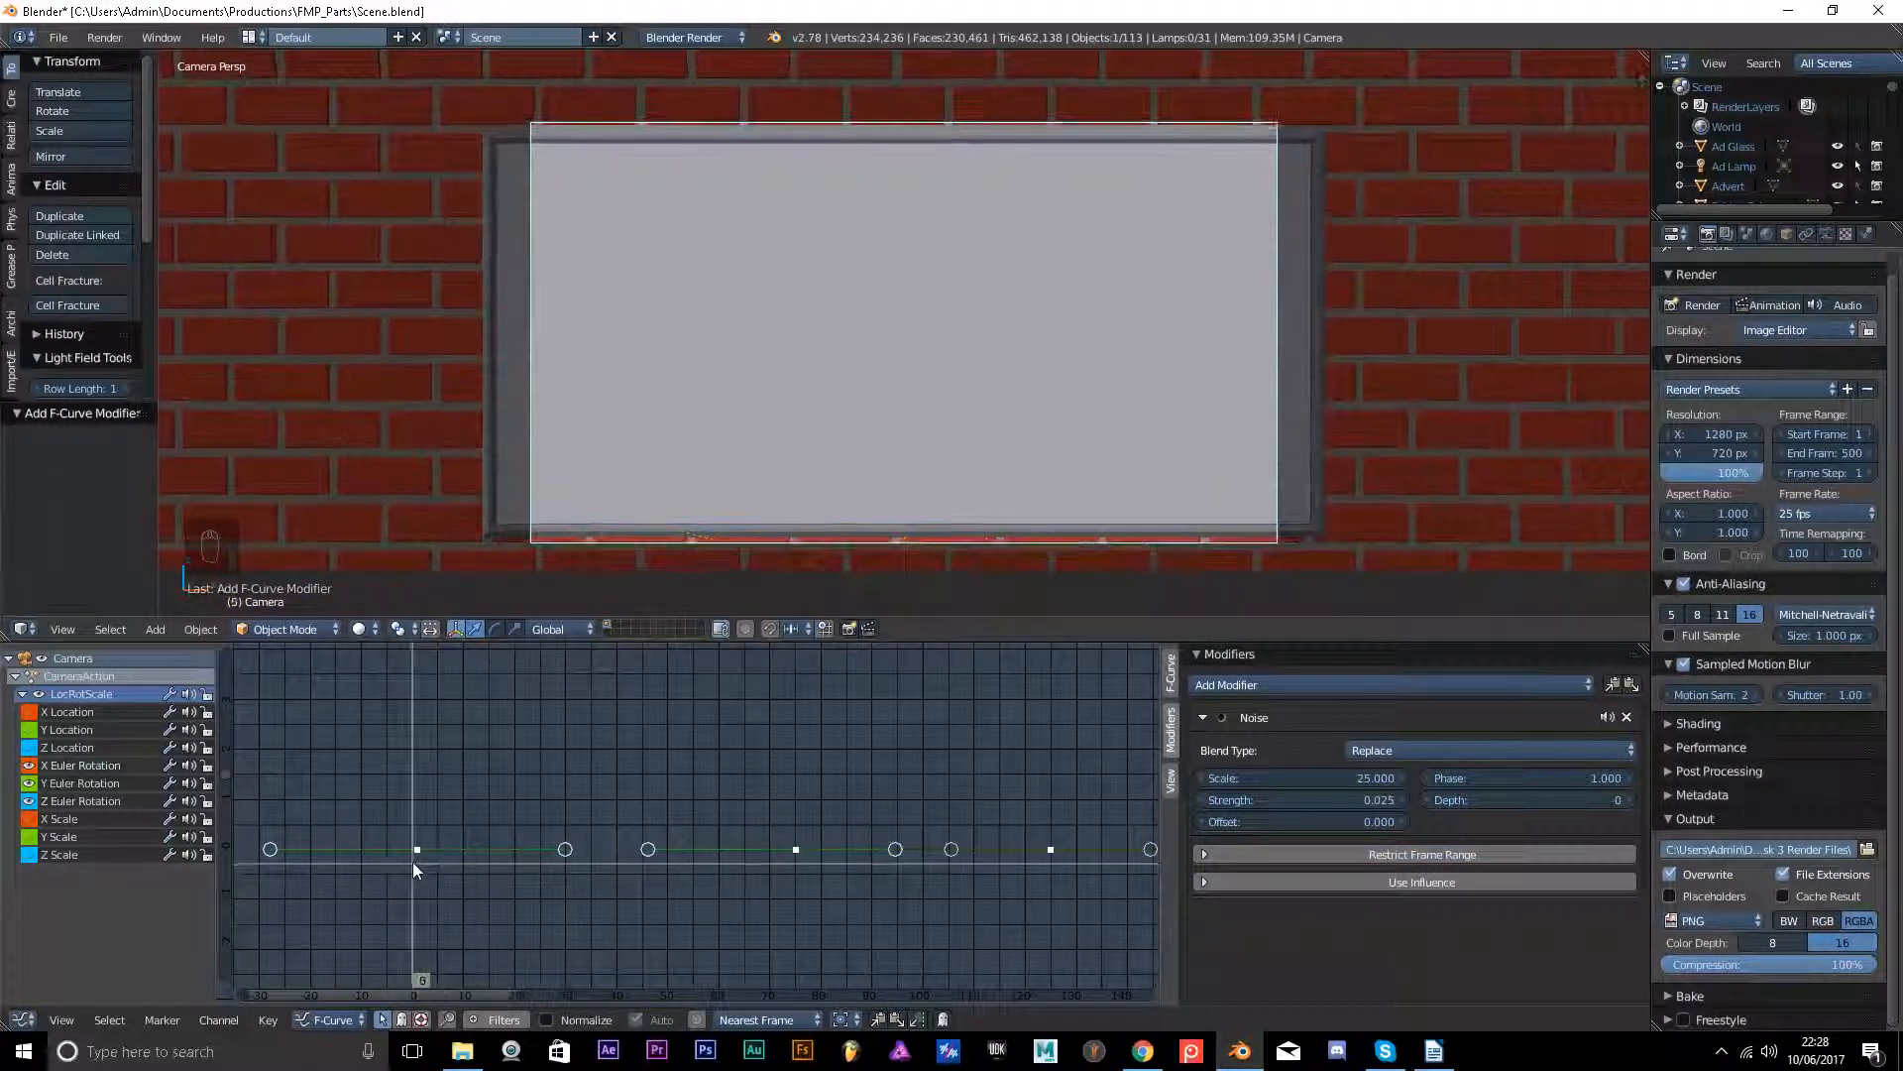
left_click(1203, 855)
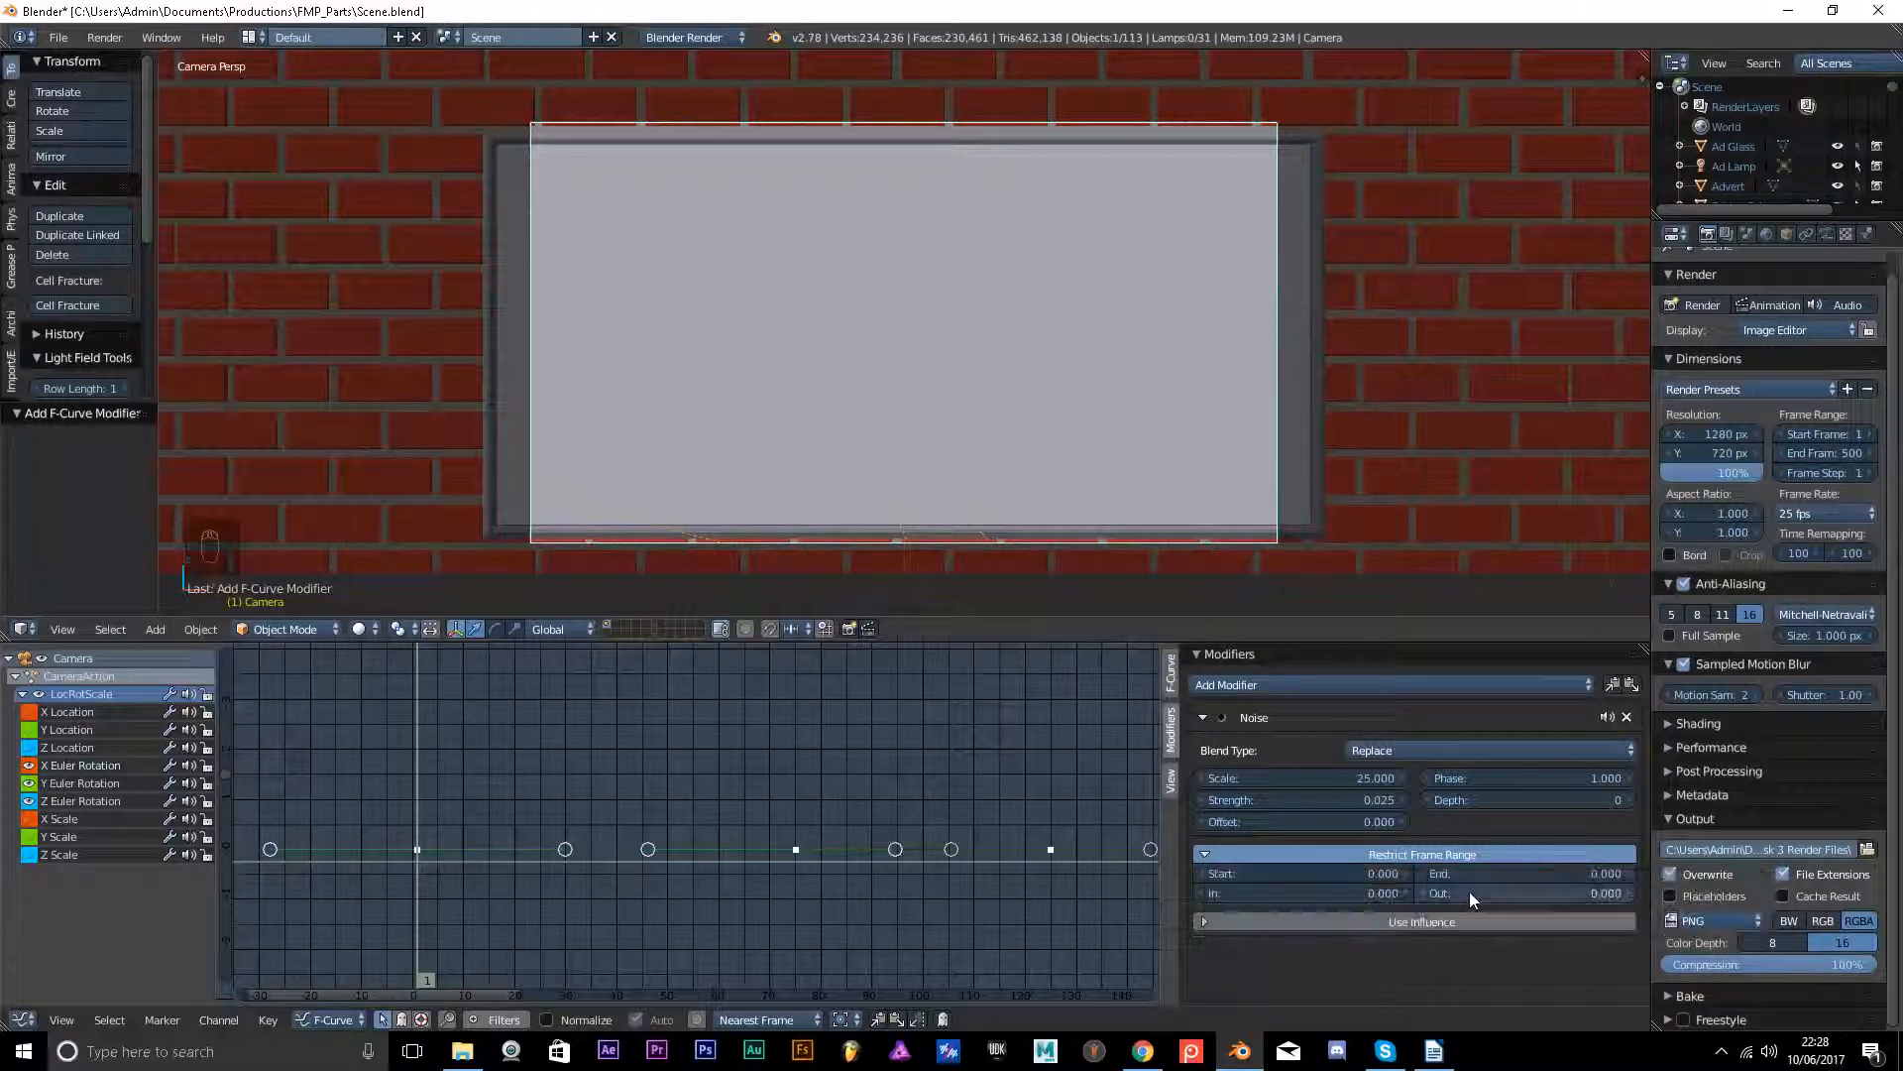
left_click(1206, 857)
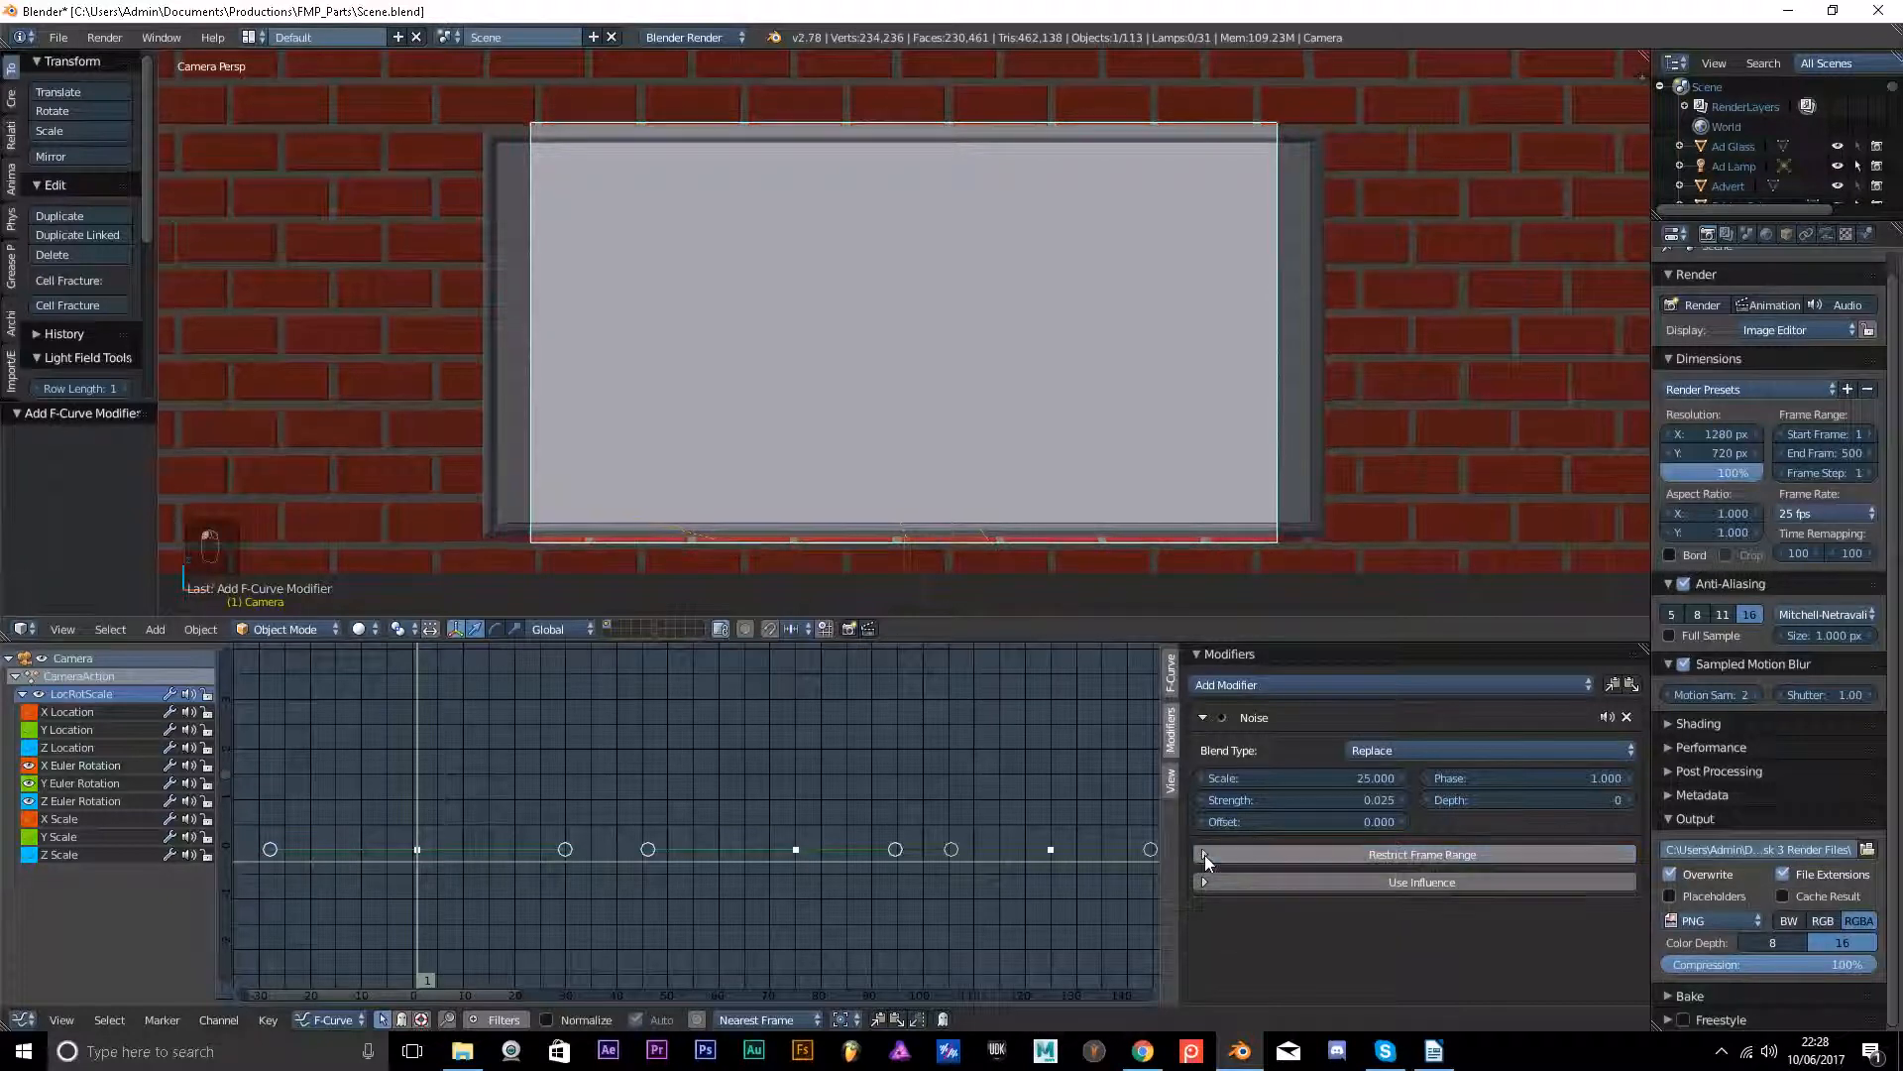
Add a Noise modifier to the camera's Y Euler Rotation curve.
left_click(91, 783)
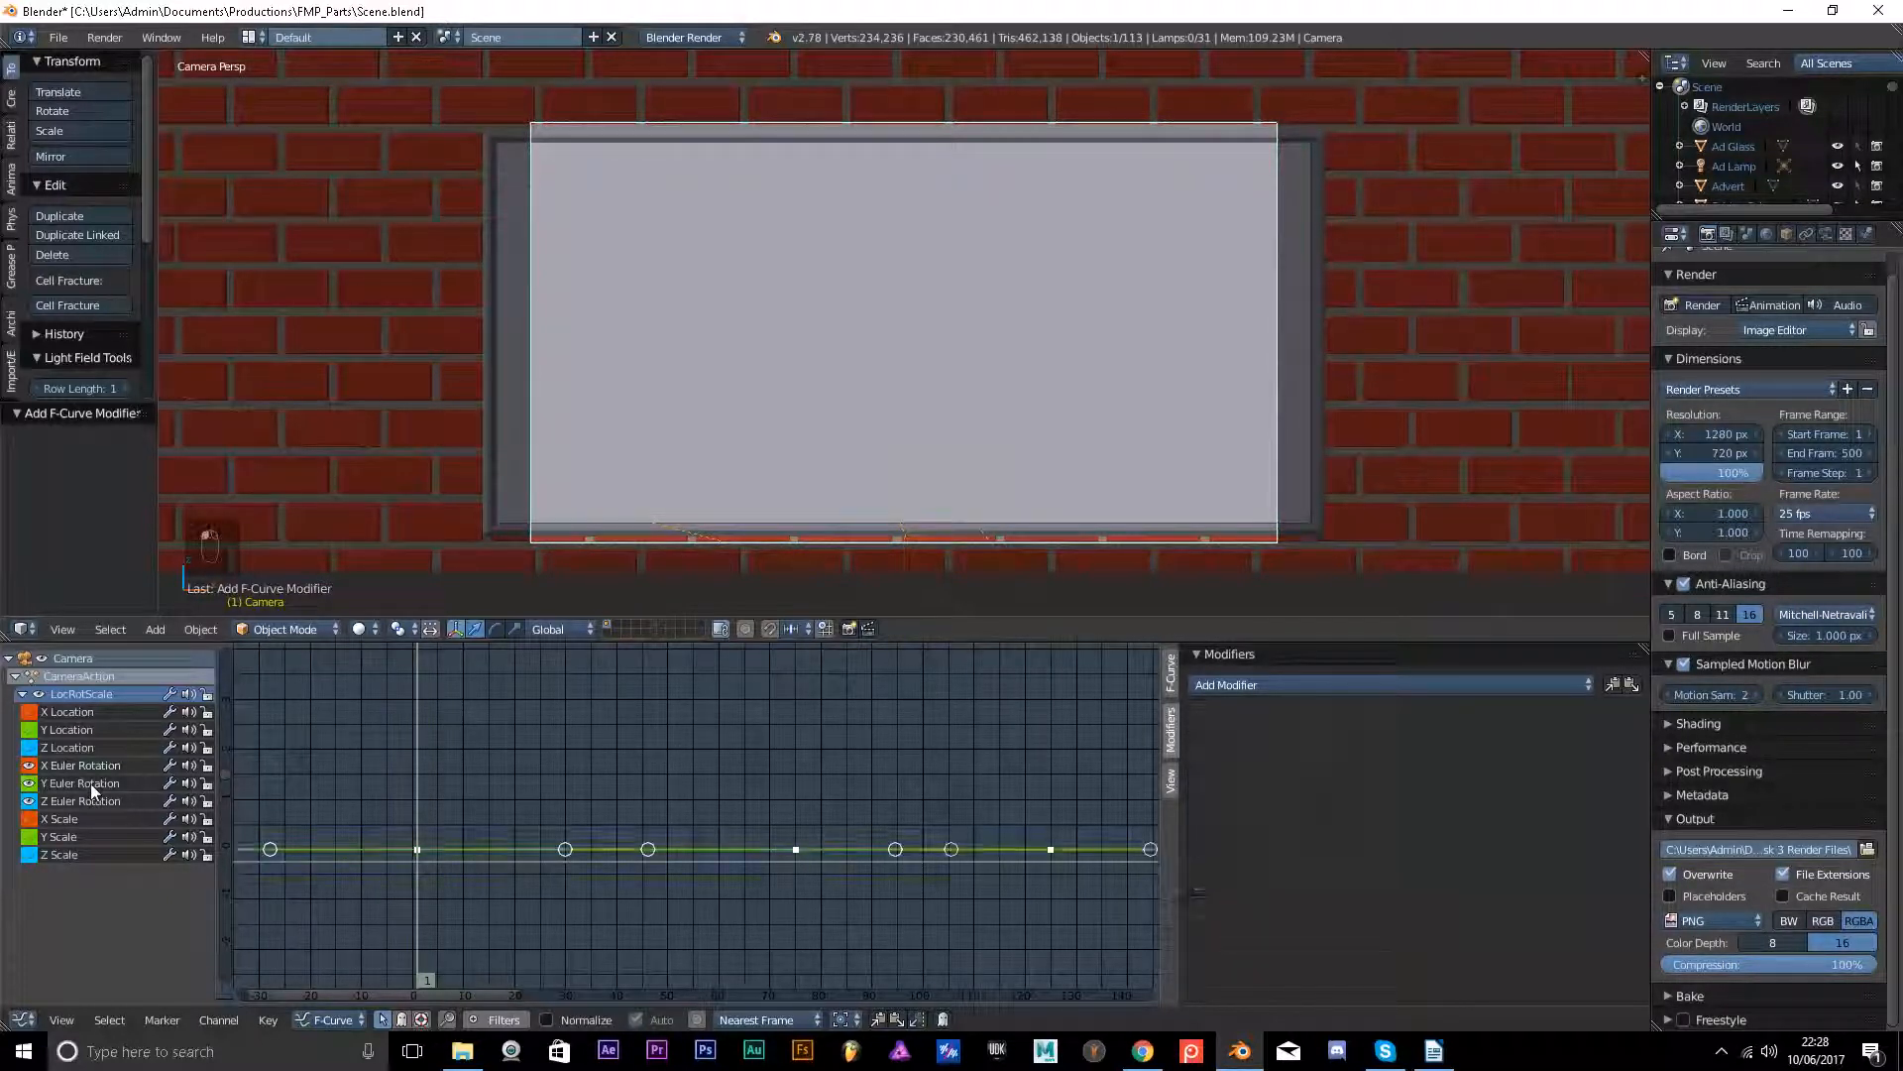
left_click(1283, 687)
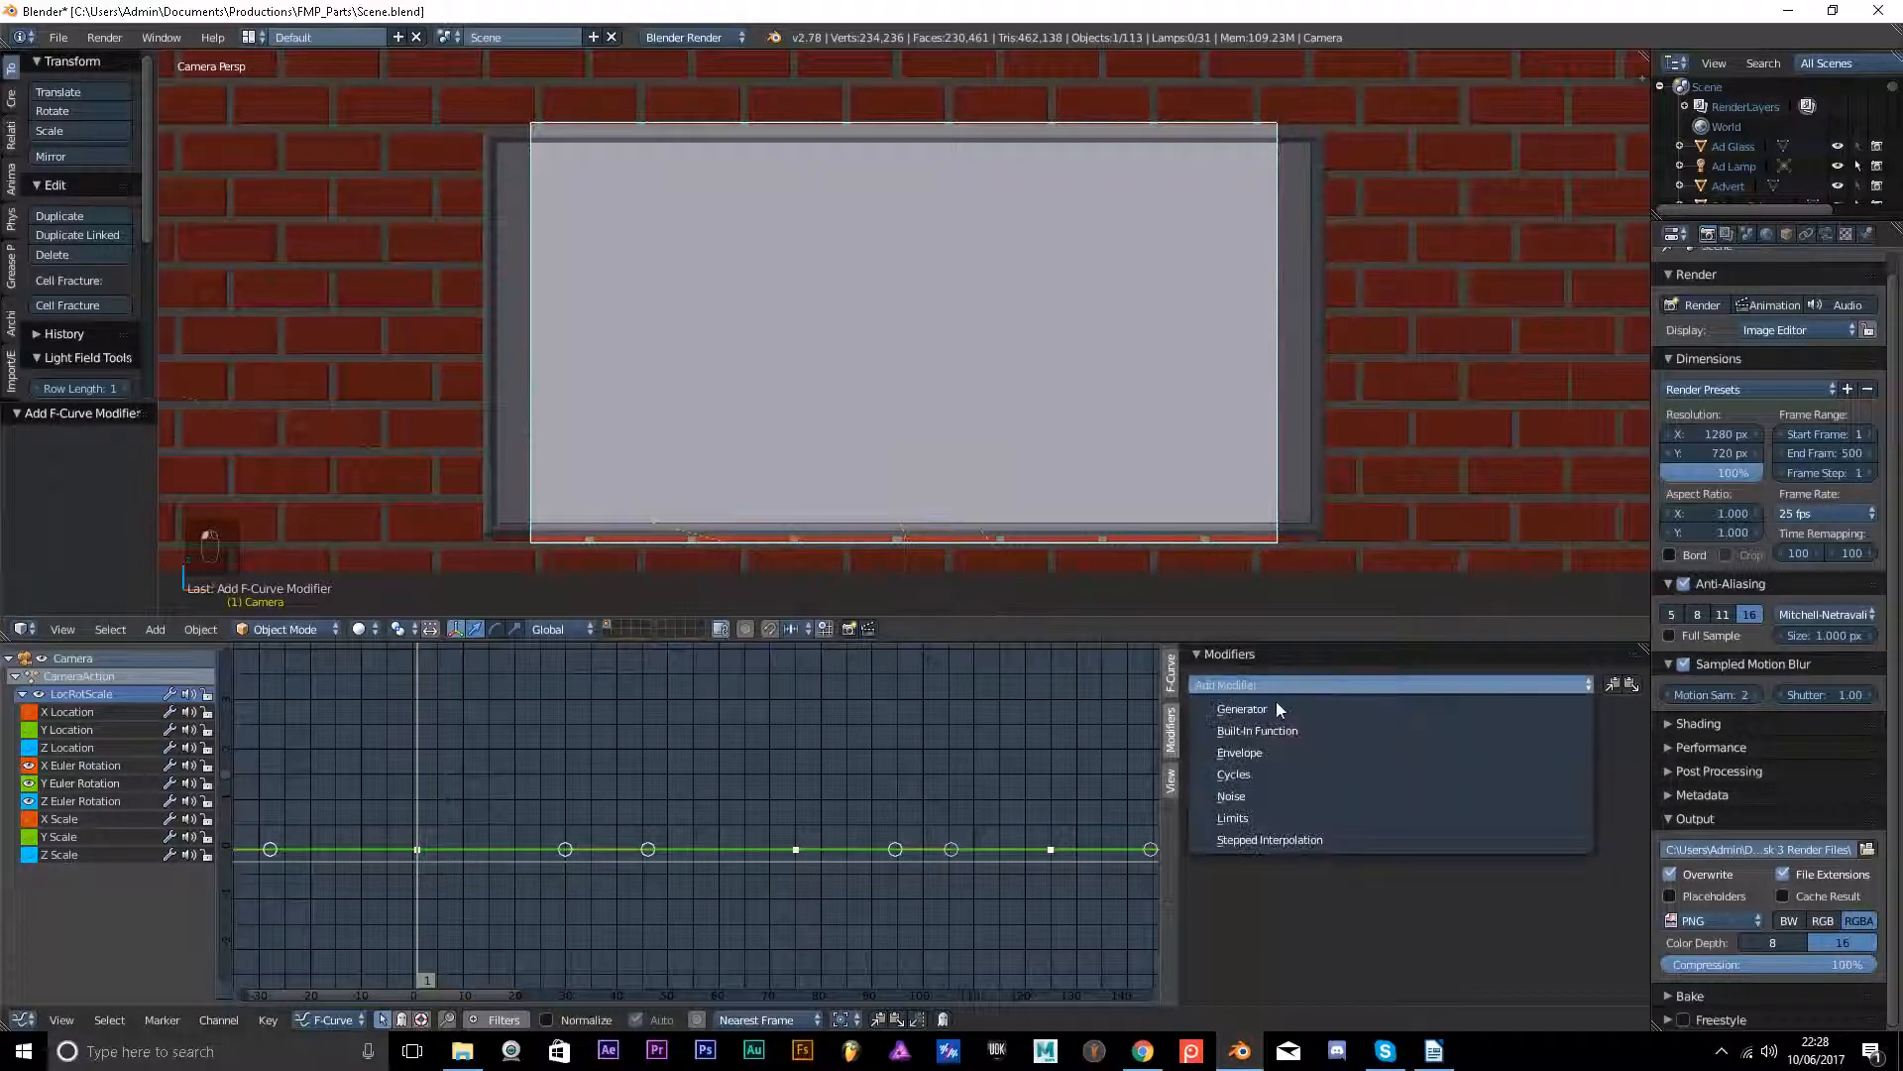
left_click(1246, 796)
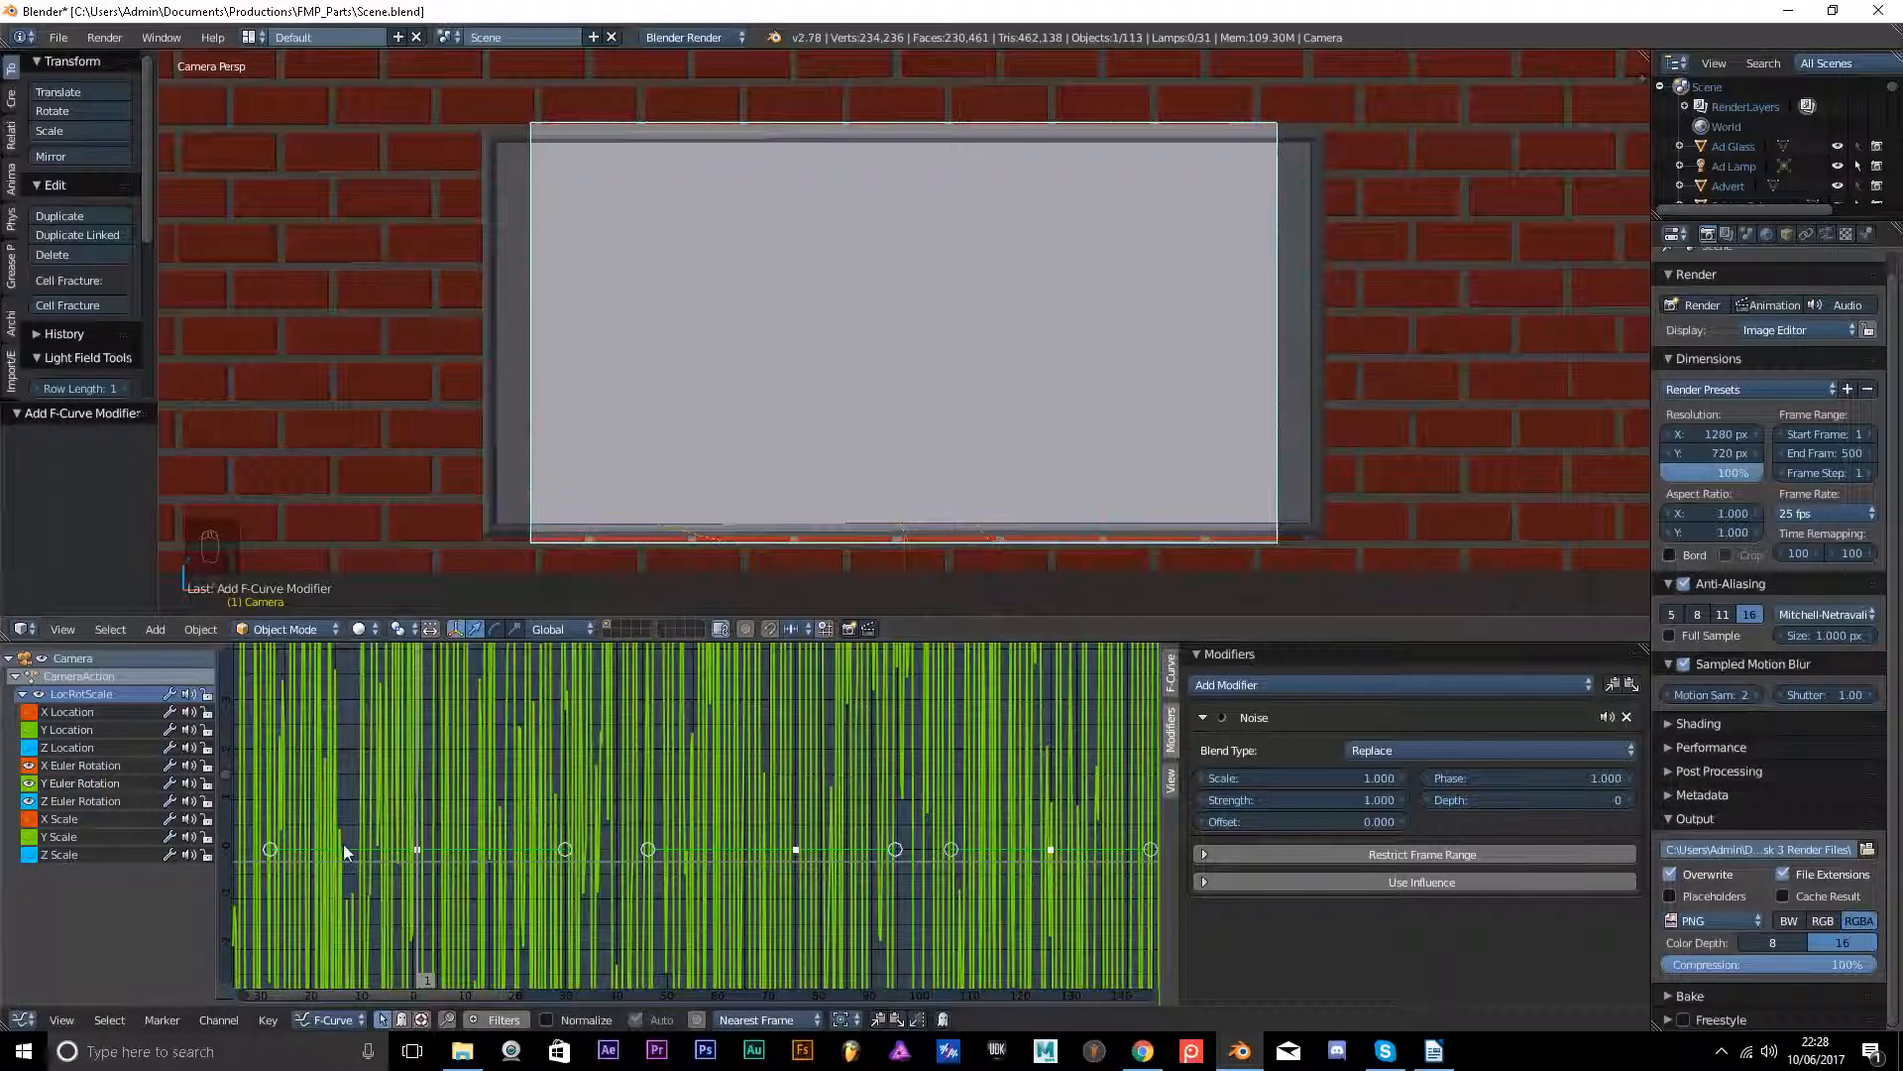
Play and scrub the camera animation, then compare the noise settings of the X and Y Euler Rotation curves.
key("alt+a")
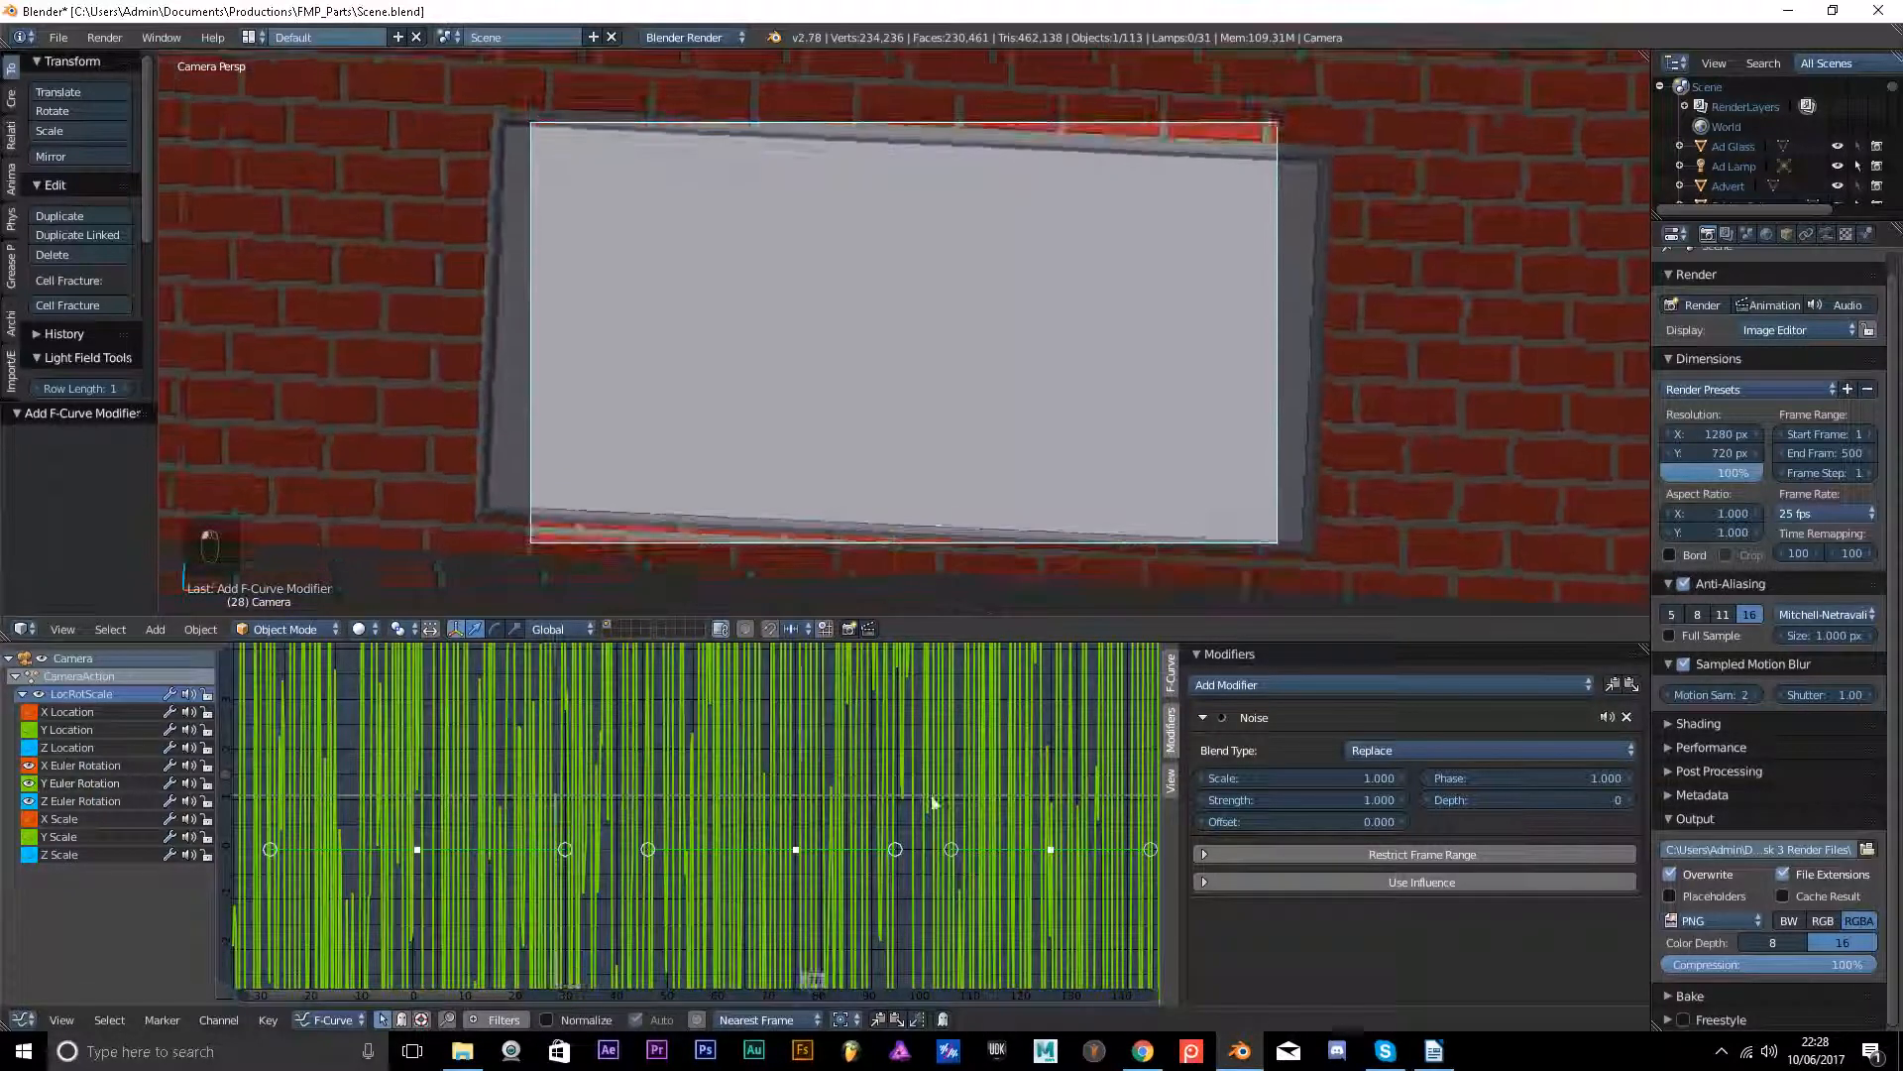
left_click_drag(1087, 802, 252, 783)
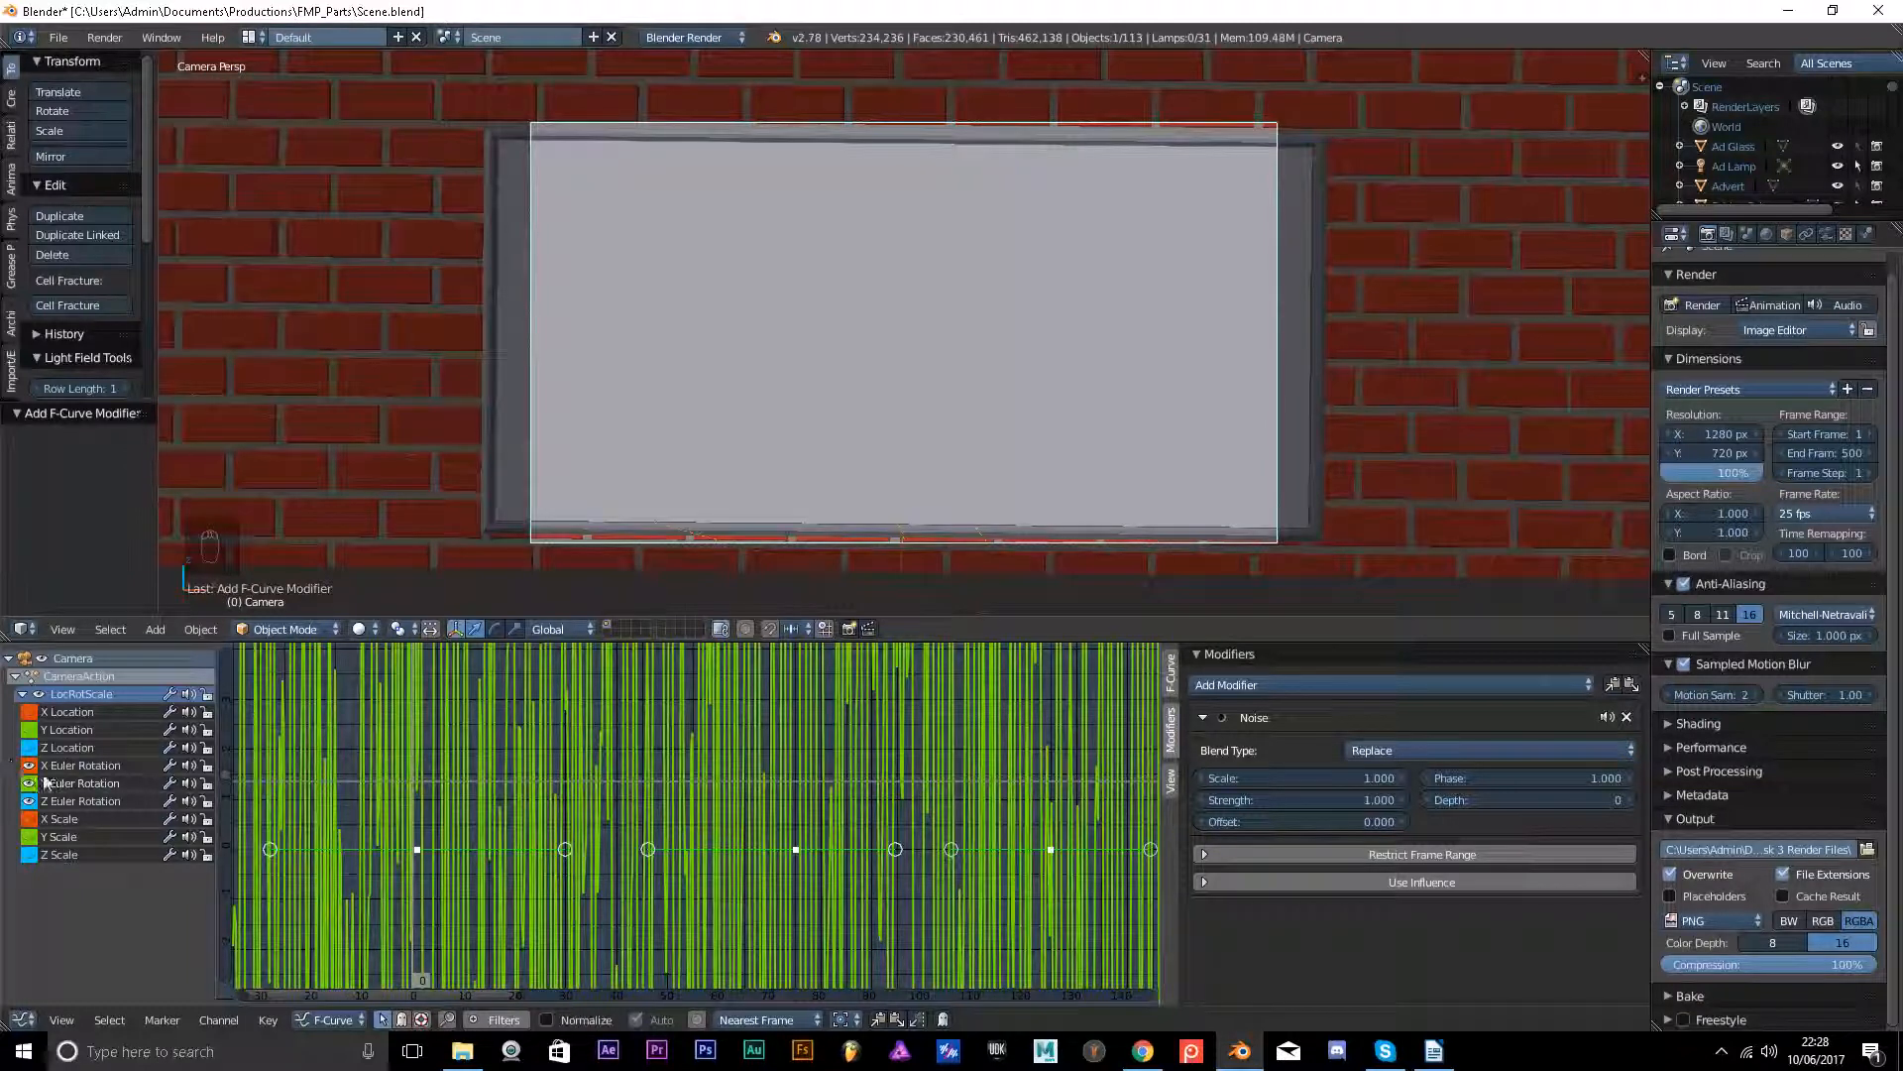
left_click(76, 765)
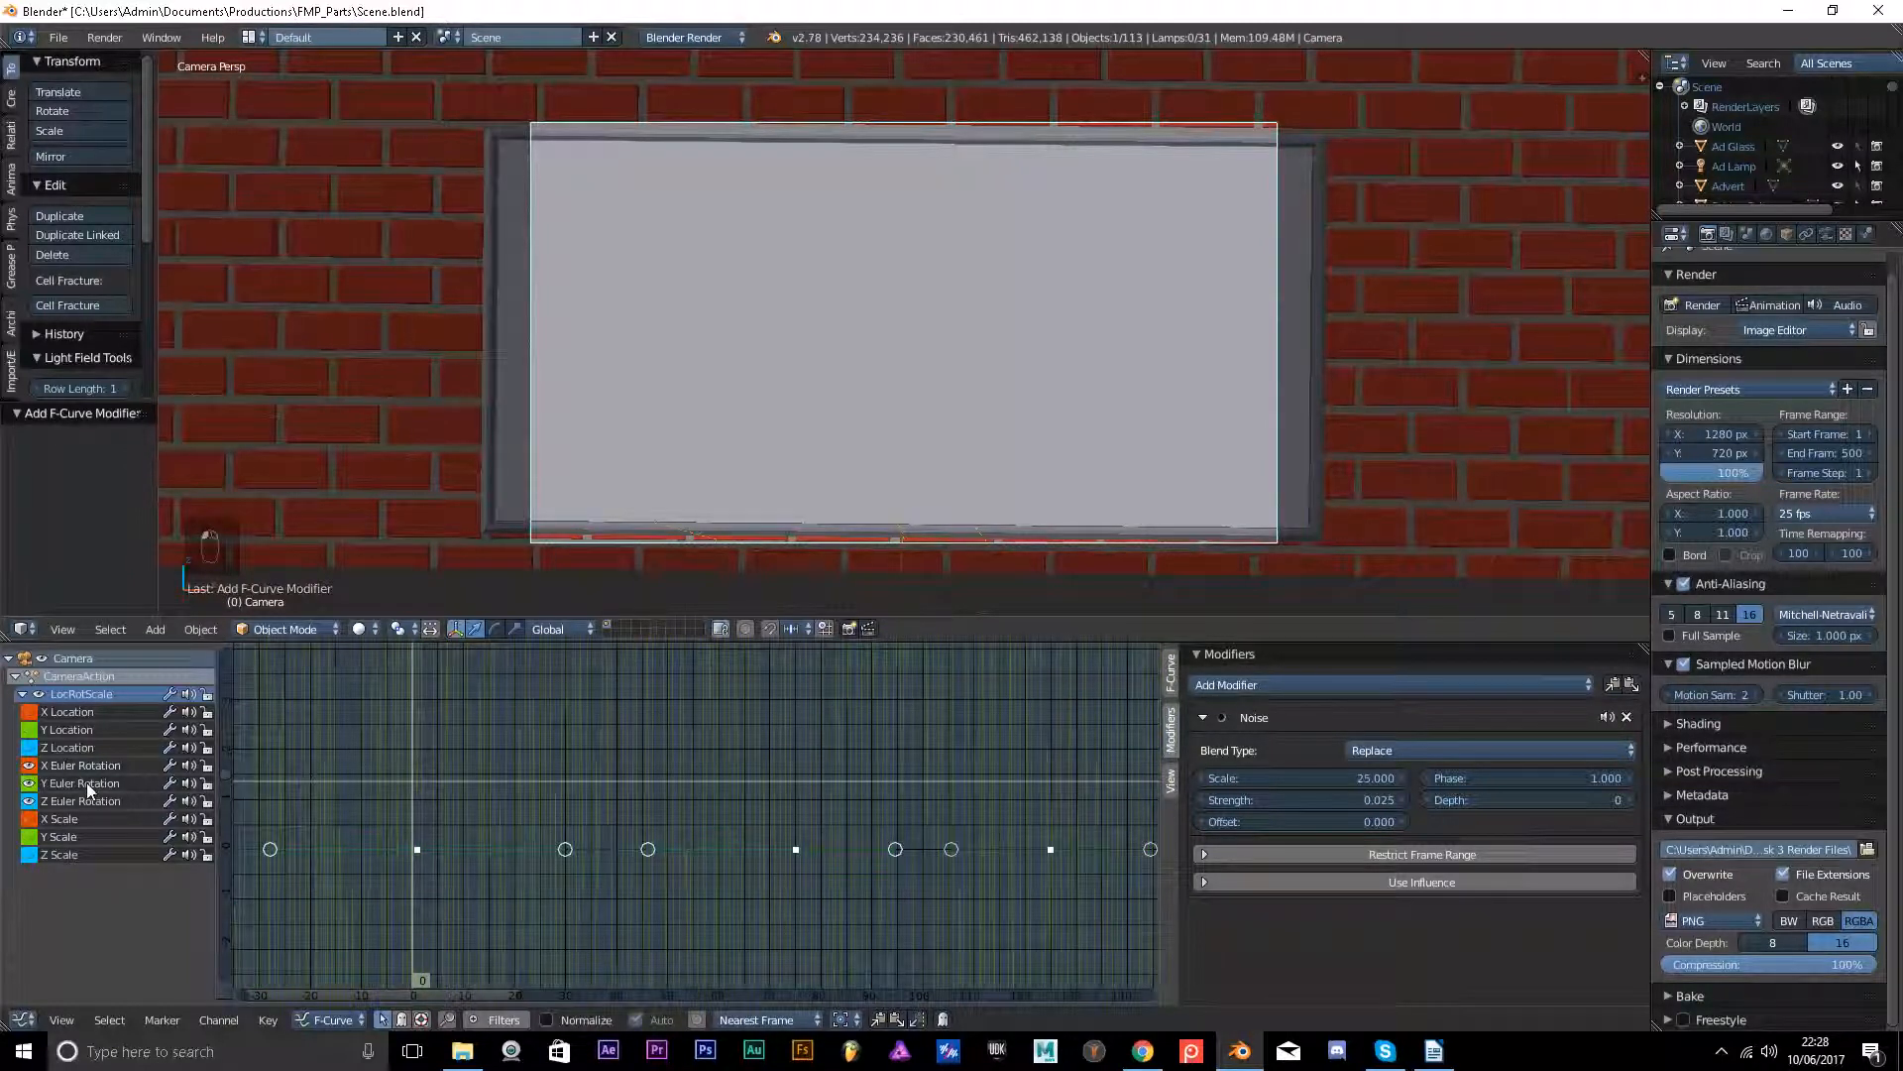
left_click(86, 782)
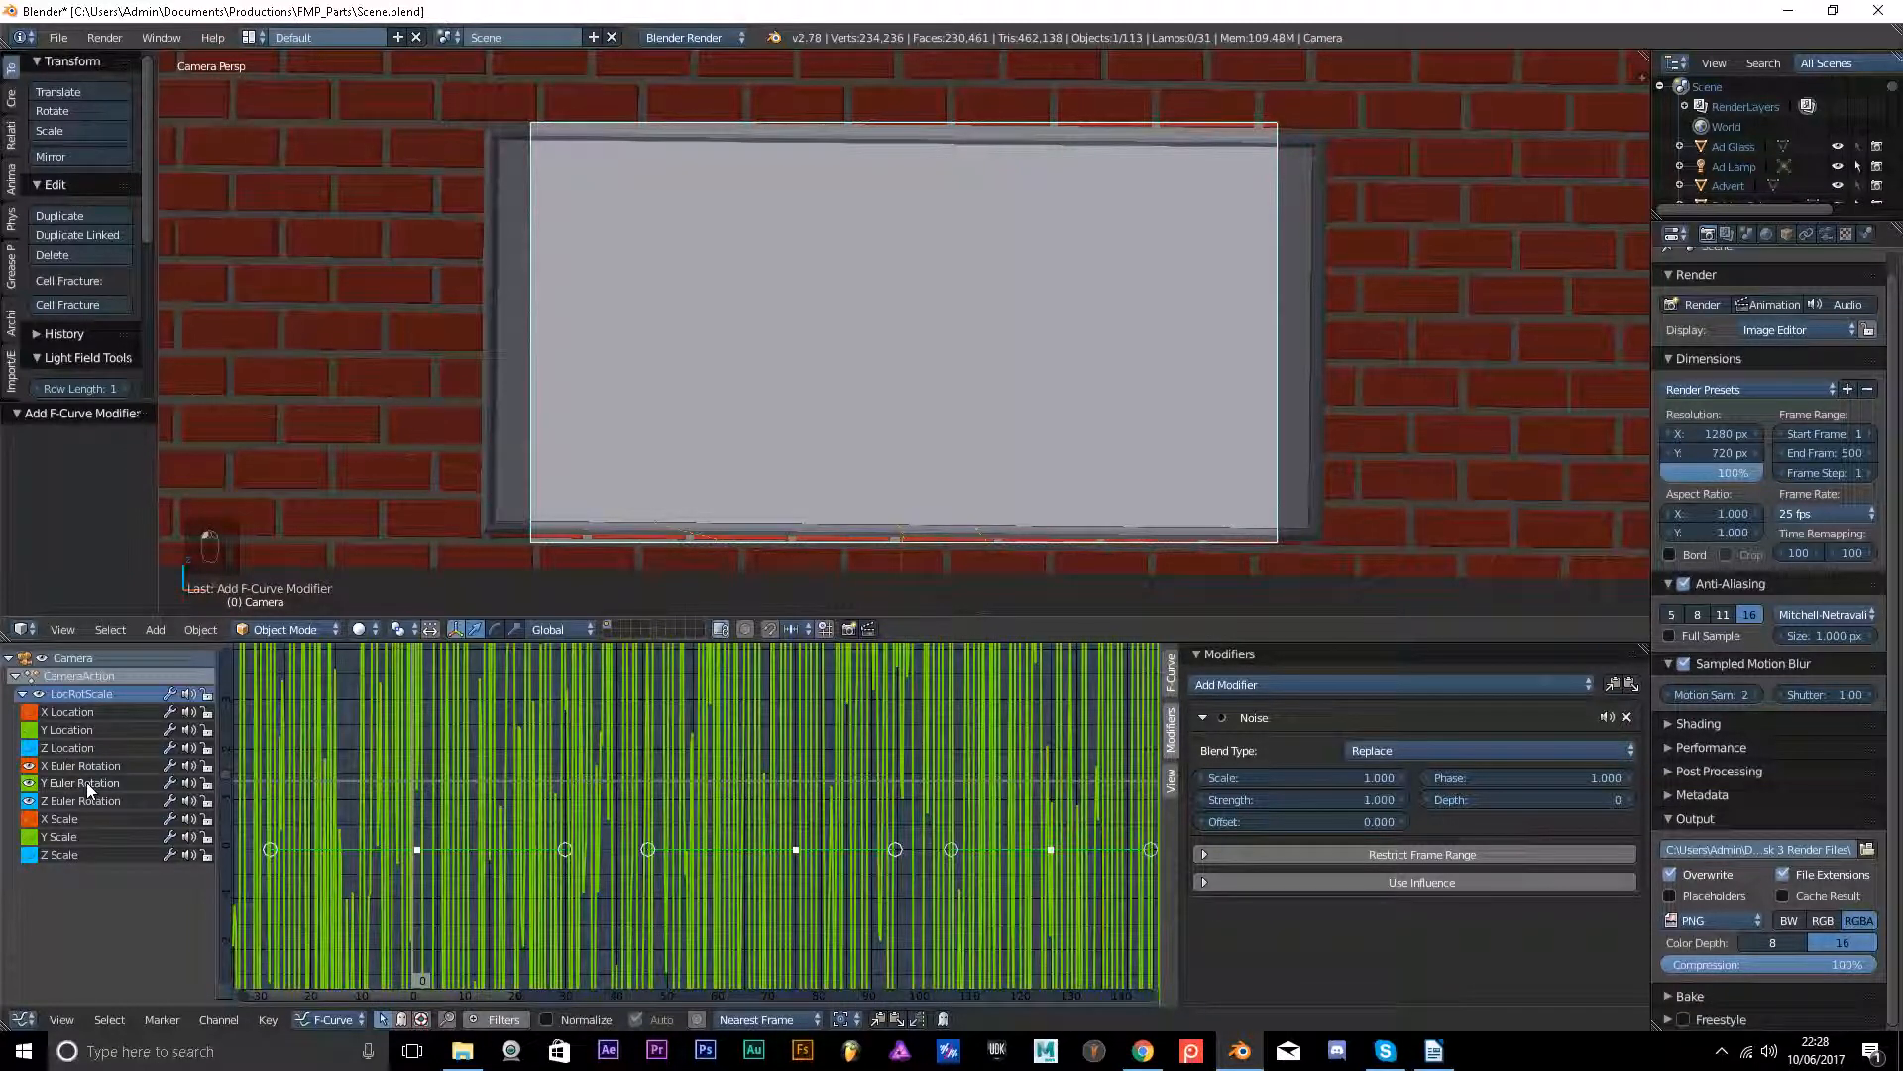
Set the Y Euler Rotation noise to scale 25 and strength 0.025, then scrub the camera animation back to frame 1.
left_click(69, 762)
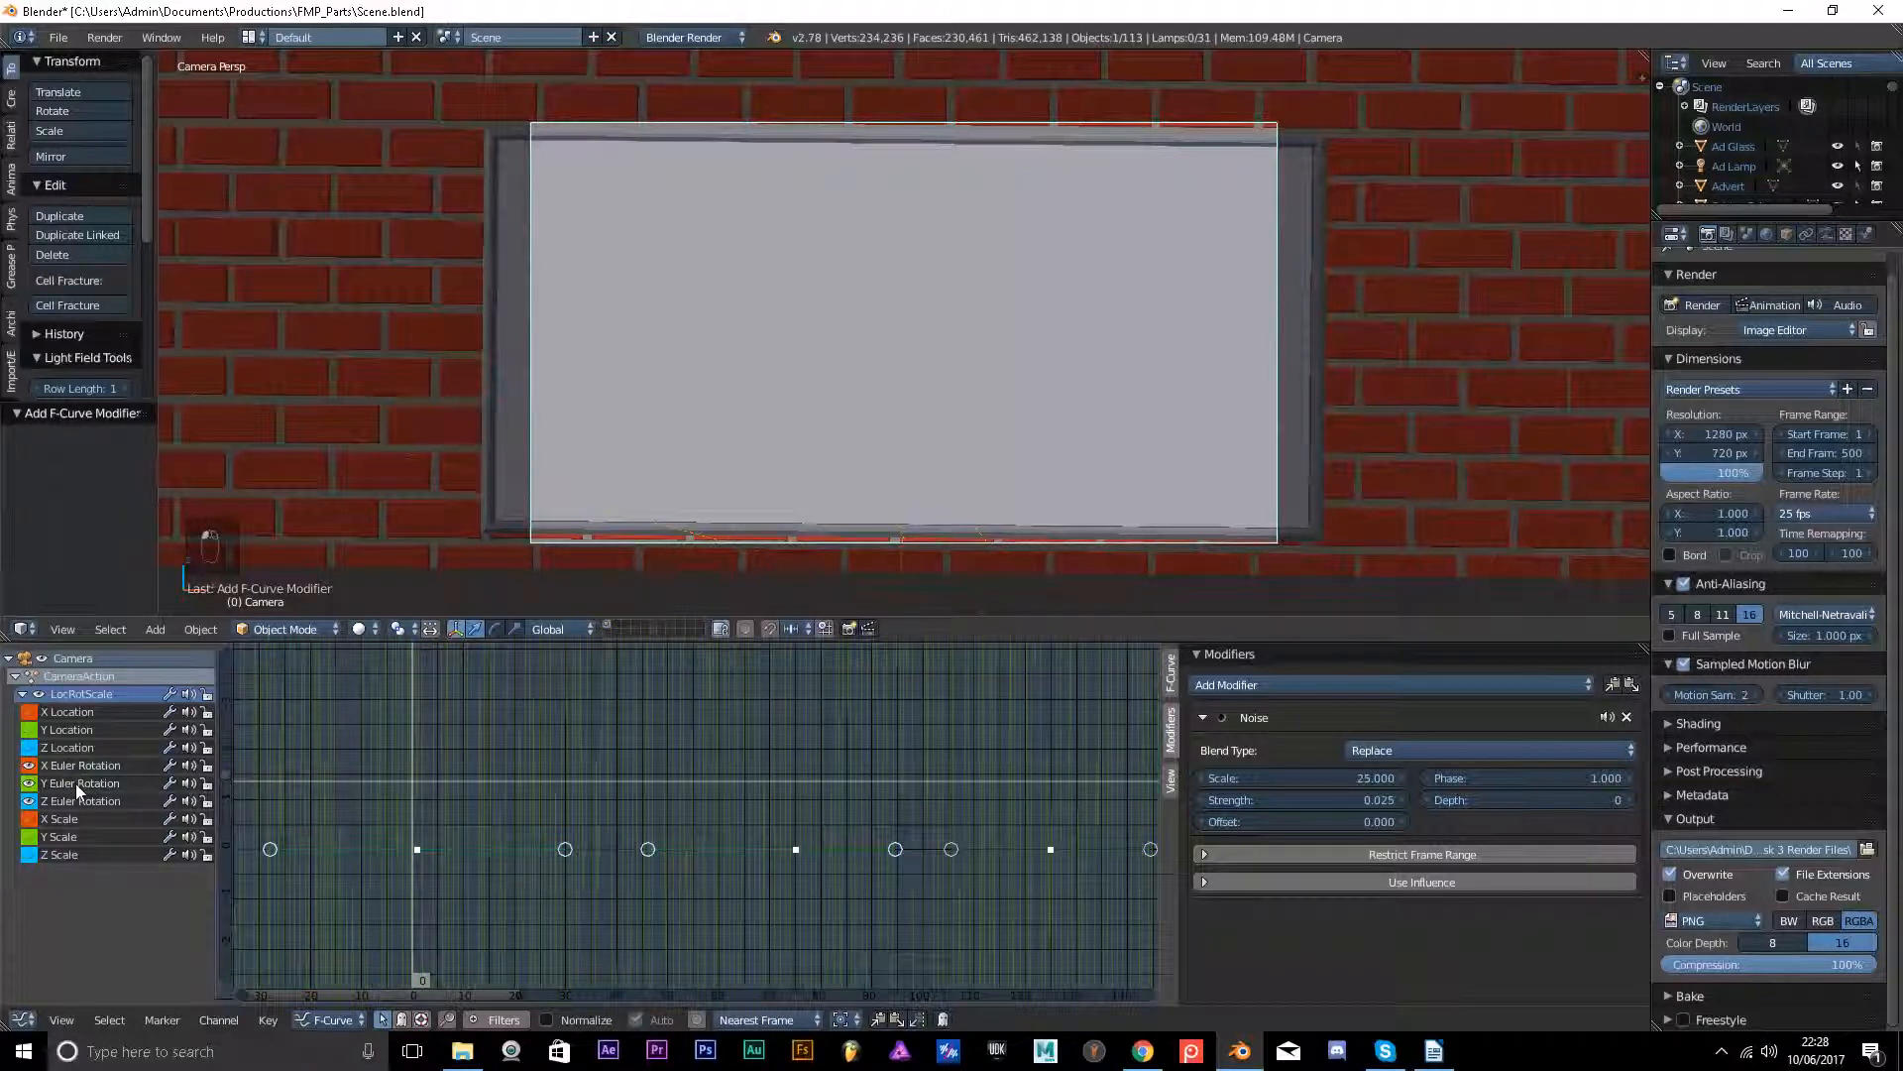
left_click(76, 783)
left_click(1305, 775)
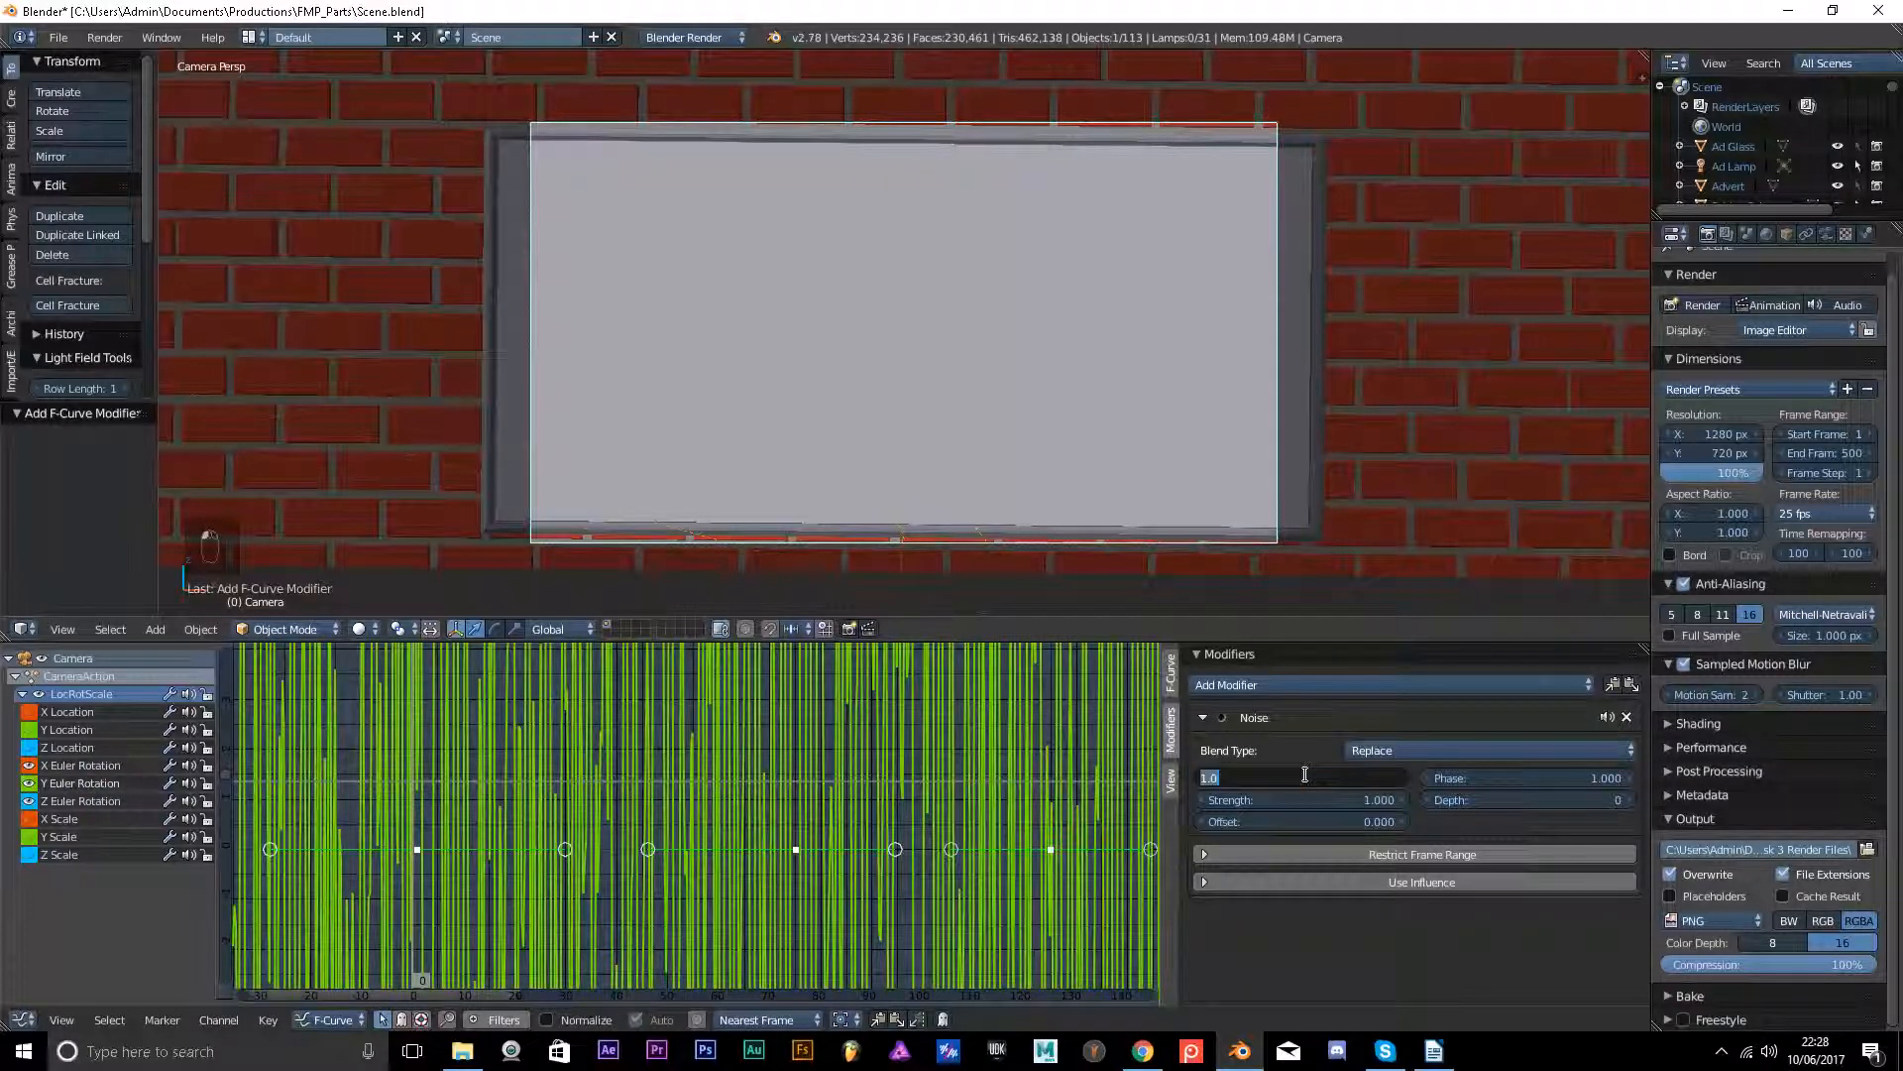
type("25")
key("Return")
left_click(1324, 791)
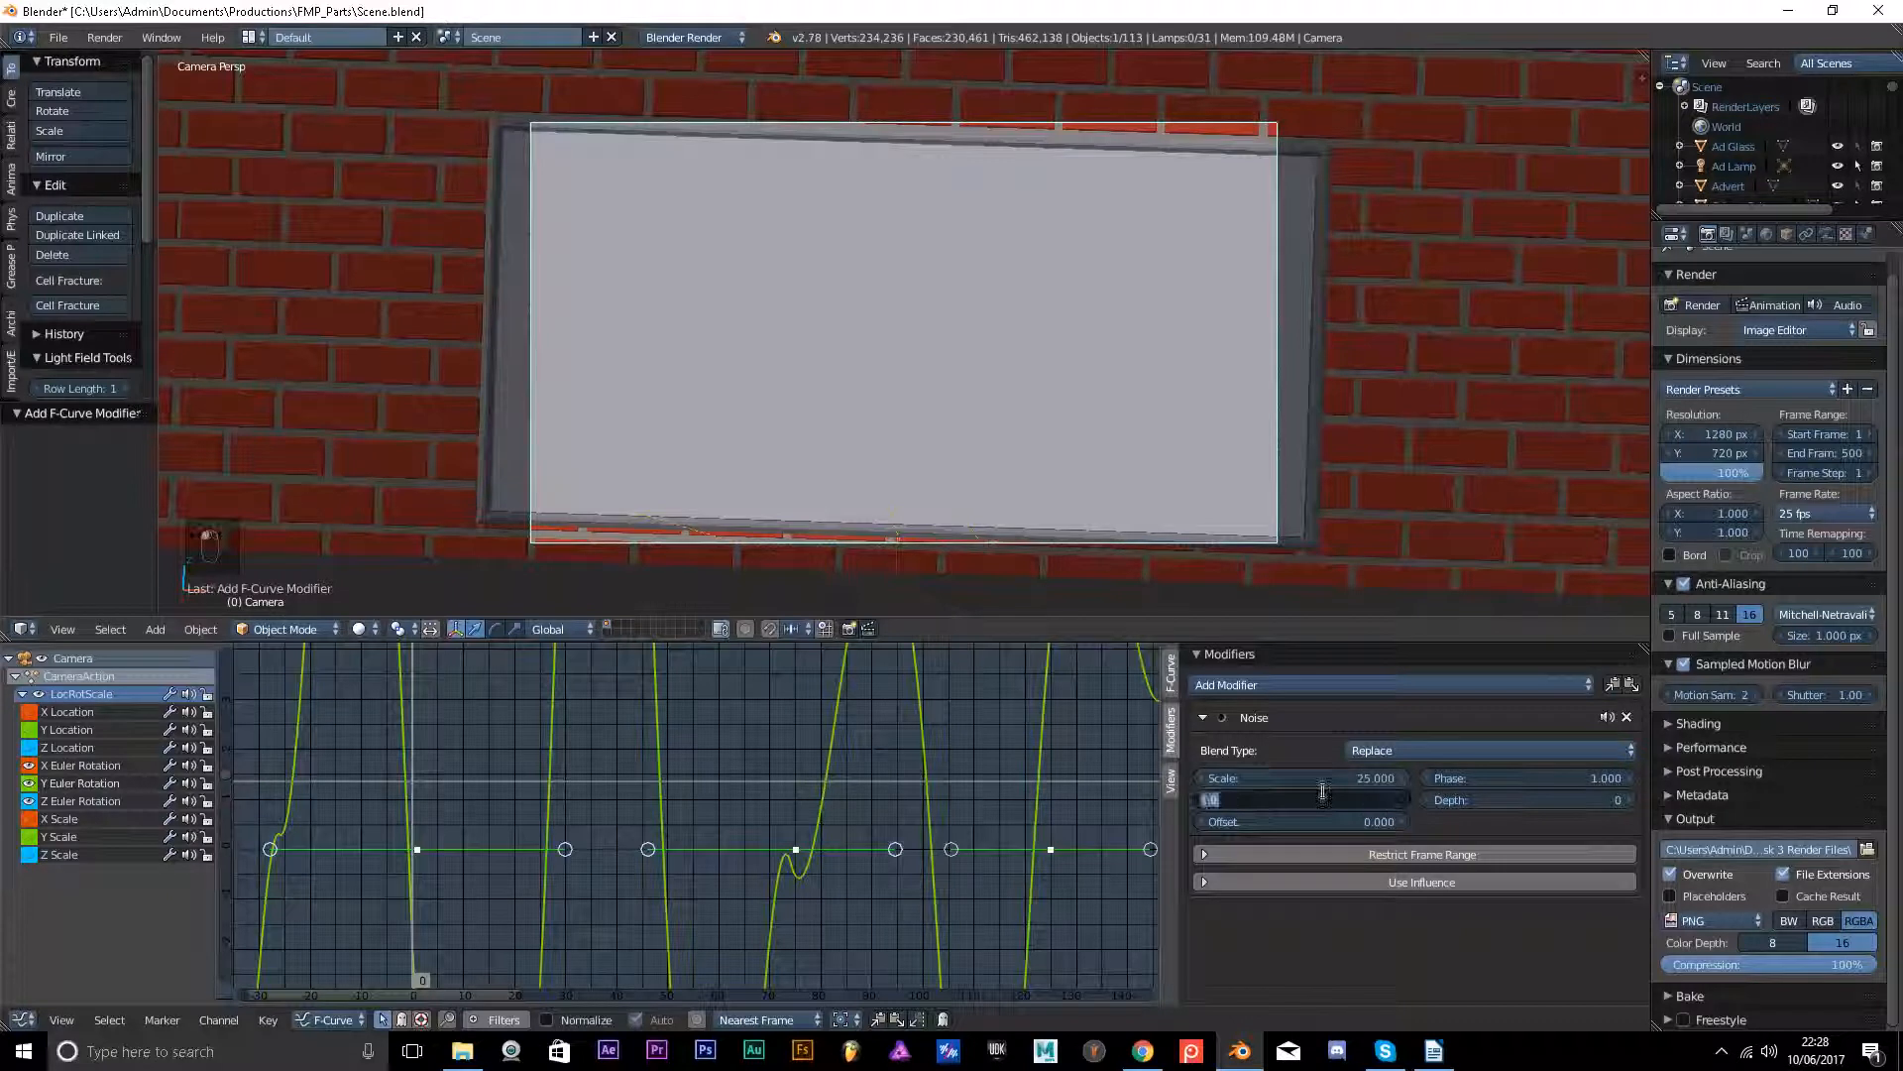
type(".025")
key("Return")
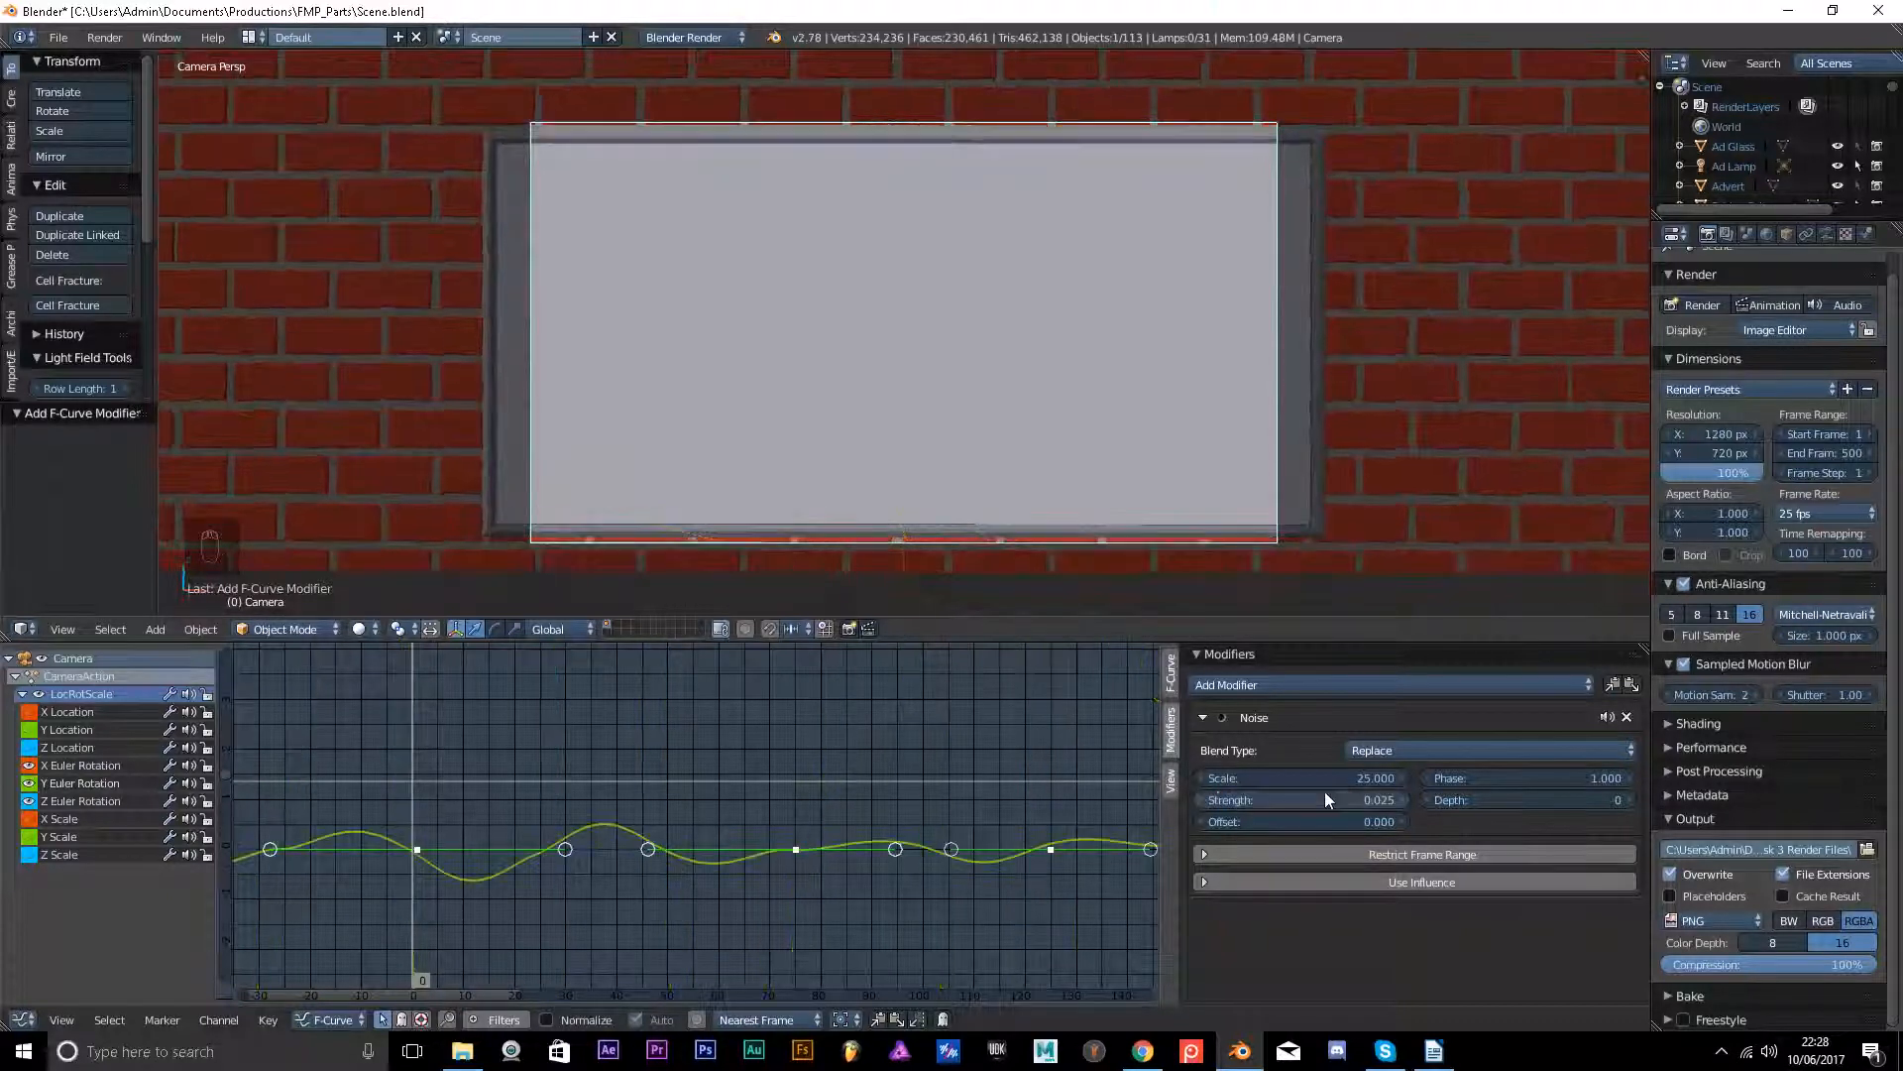
left_click(439, 781)
left_click_drag(509, 771, 424, 799)
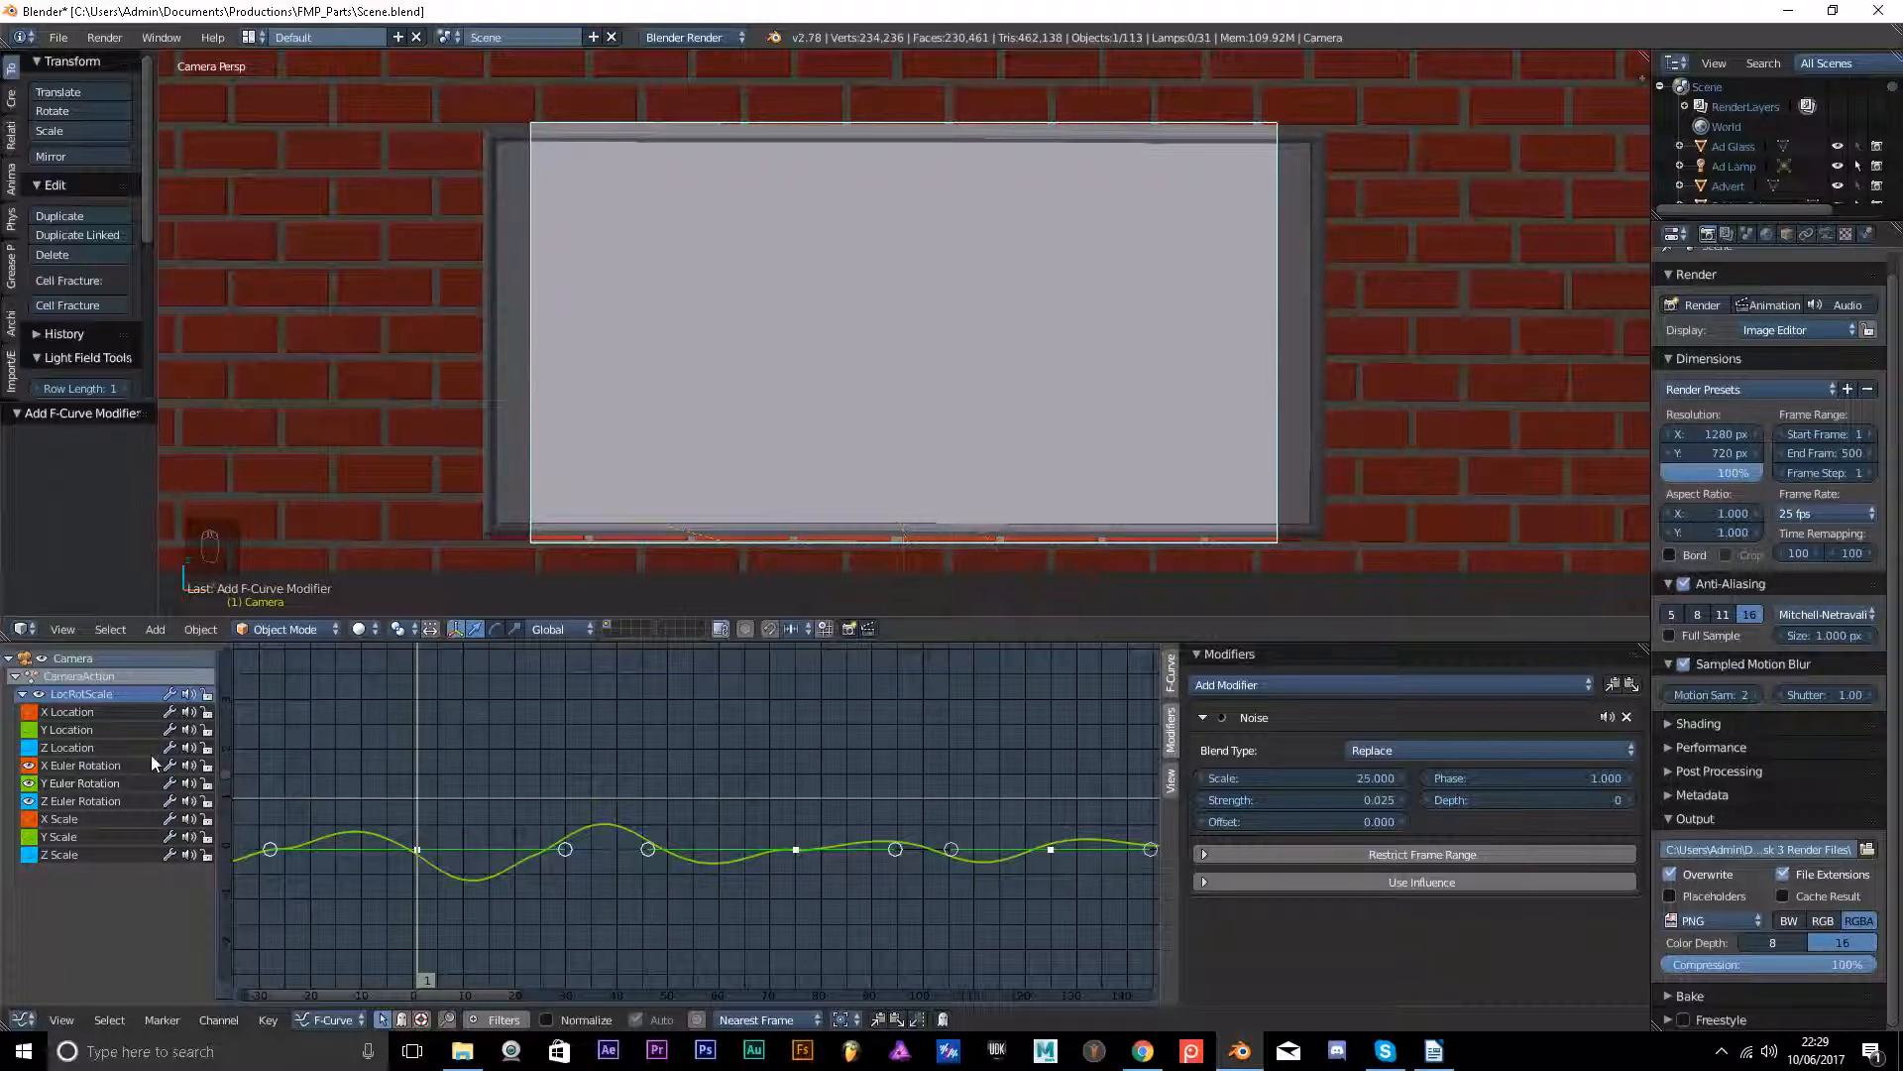
Add a Noise modifier to the camera's Z Euler Rotation curve with scale 25 and strength 0.025.
key("ctrl+z")
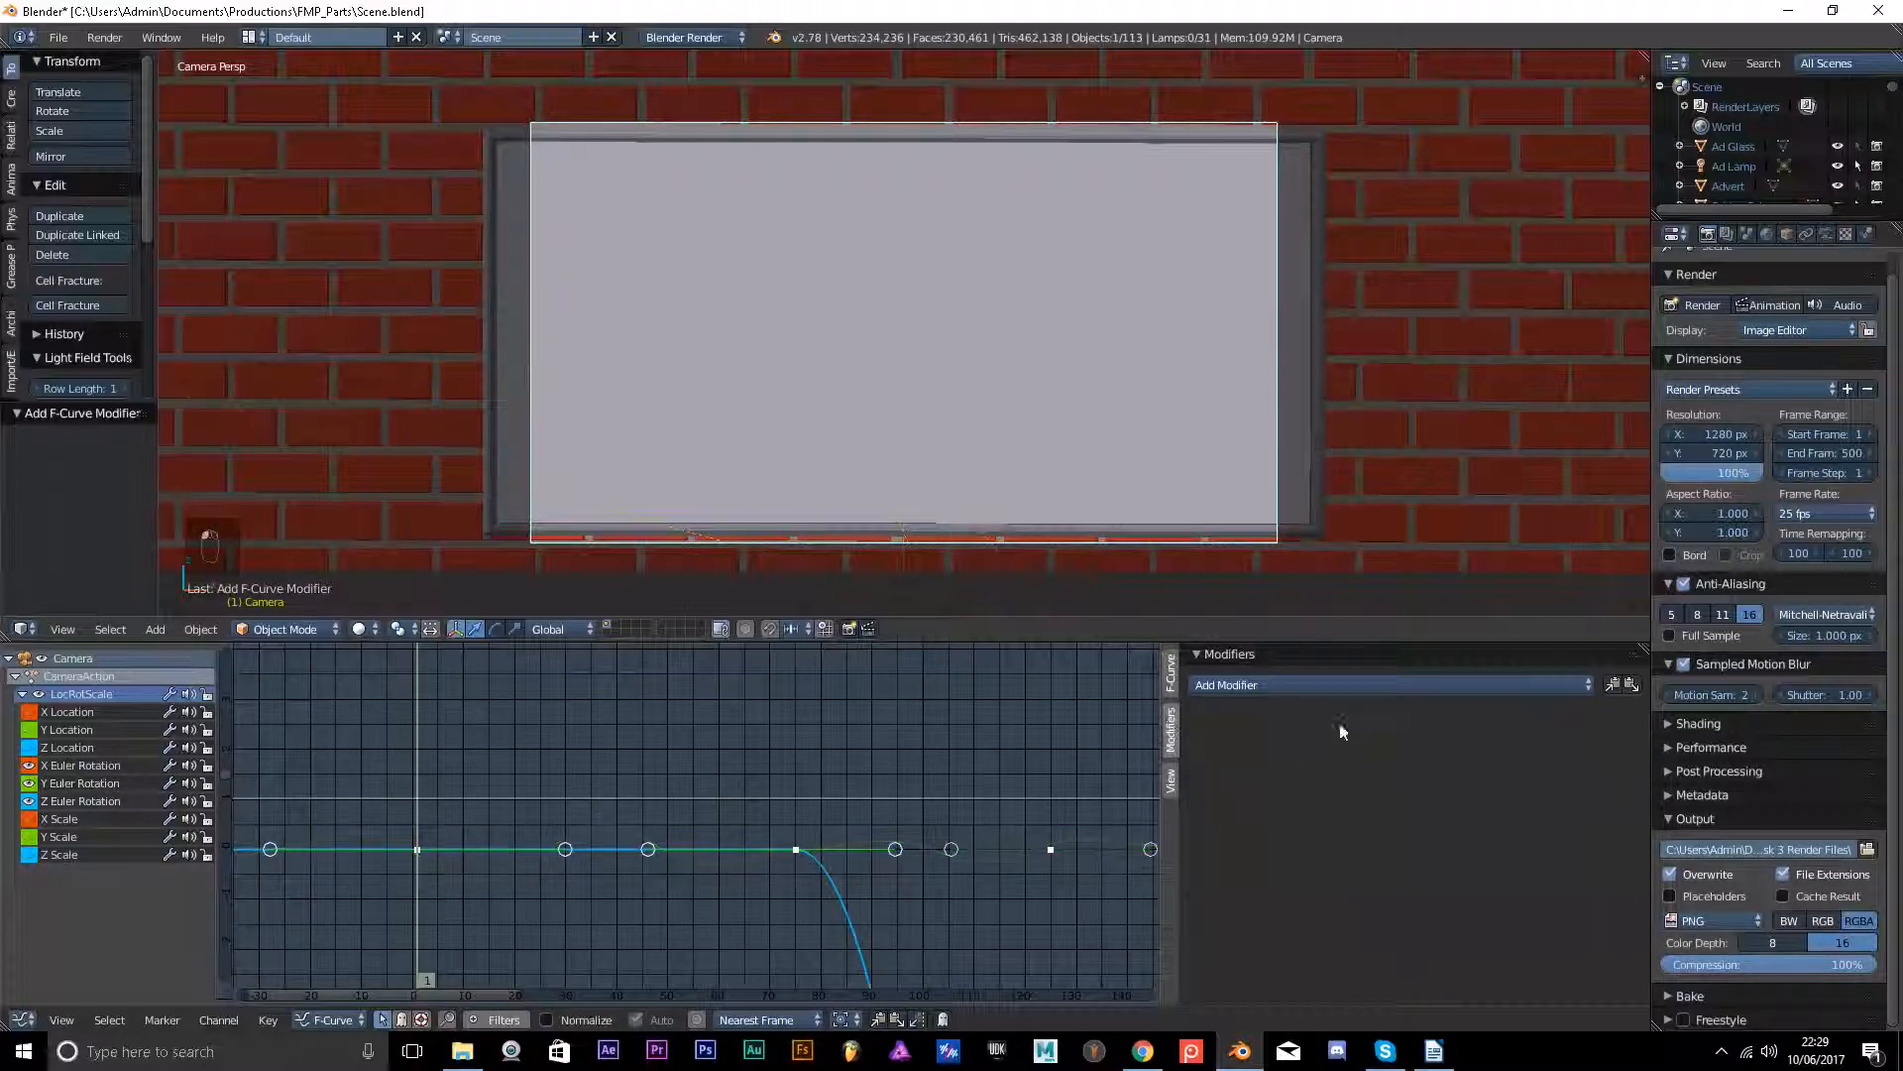
left_click(1314, 683)
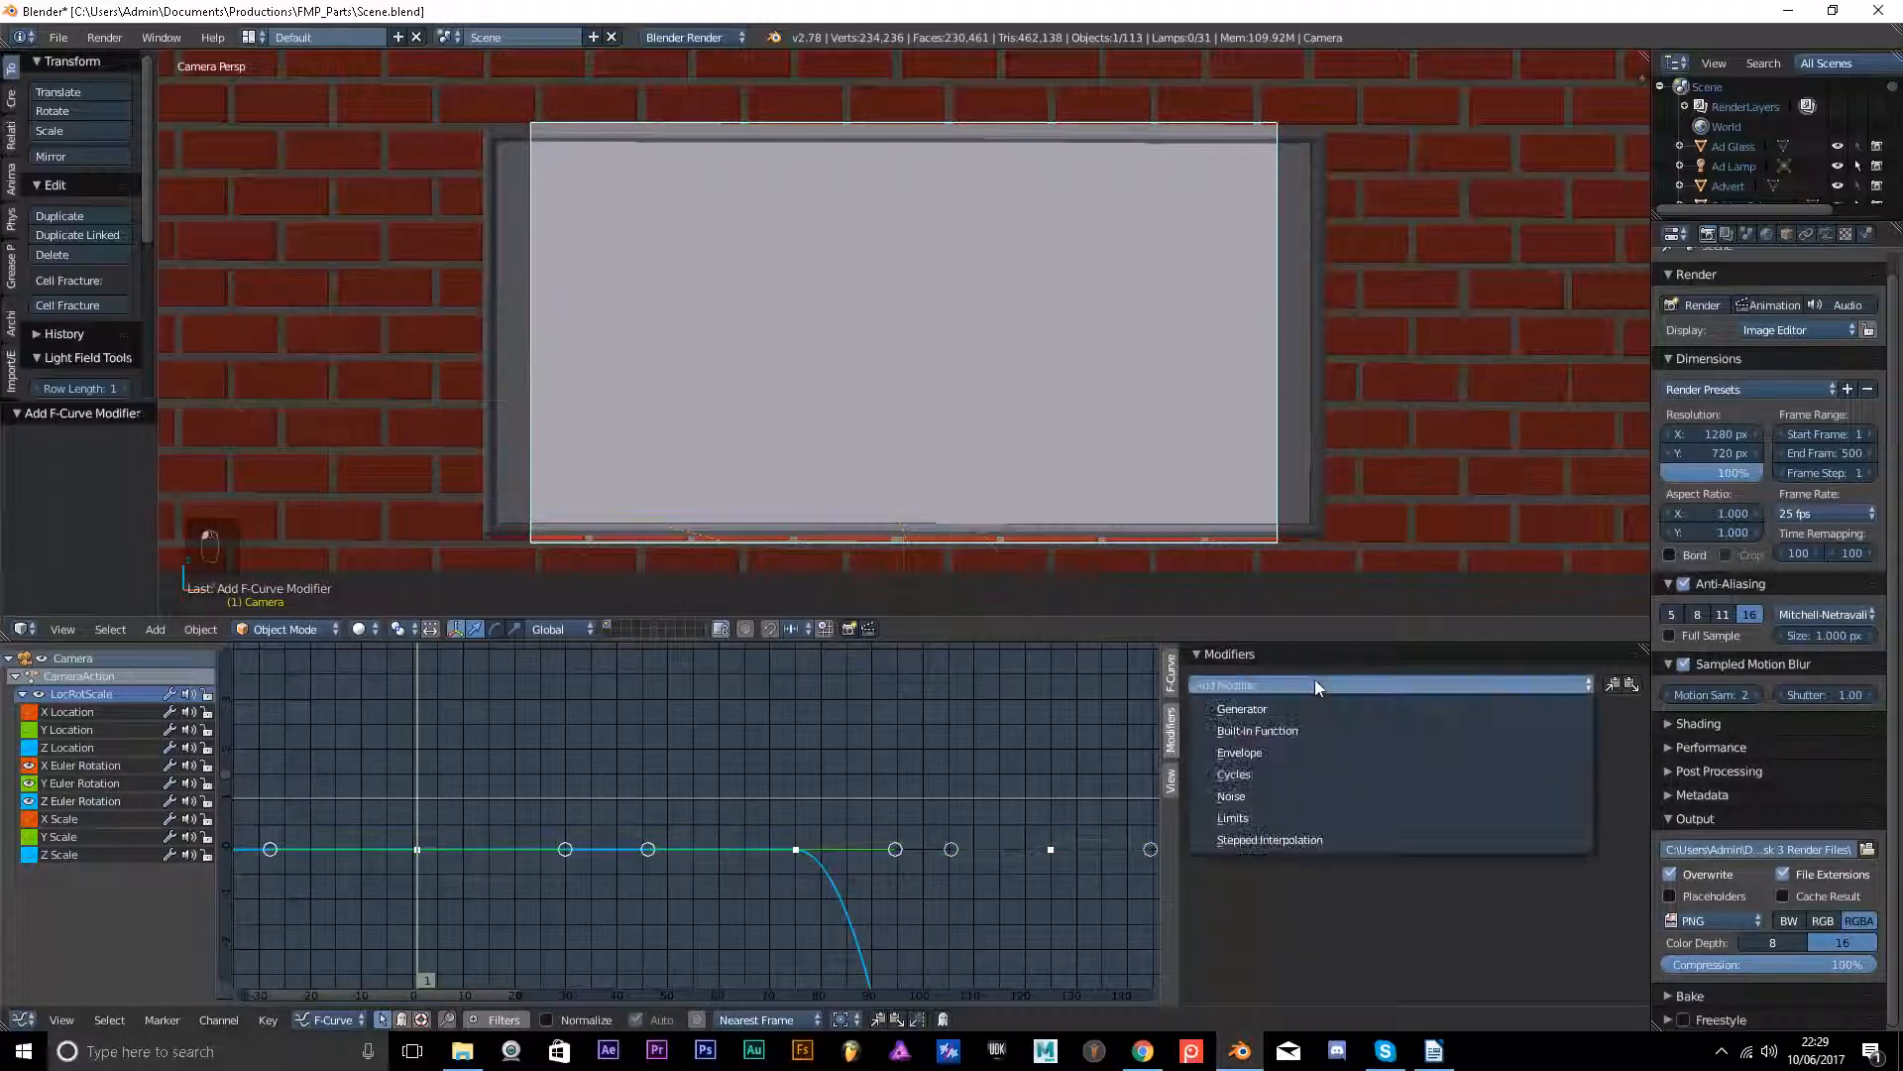
left_click(1249, 793)
left_click(1309, 776)
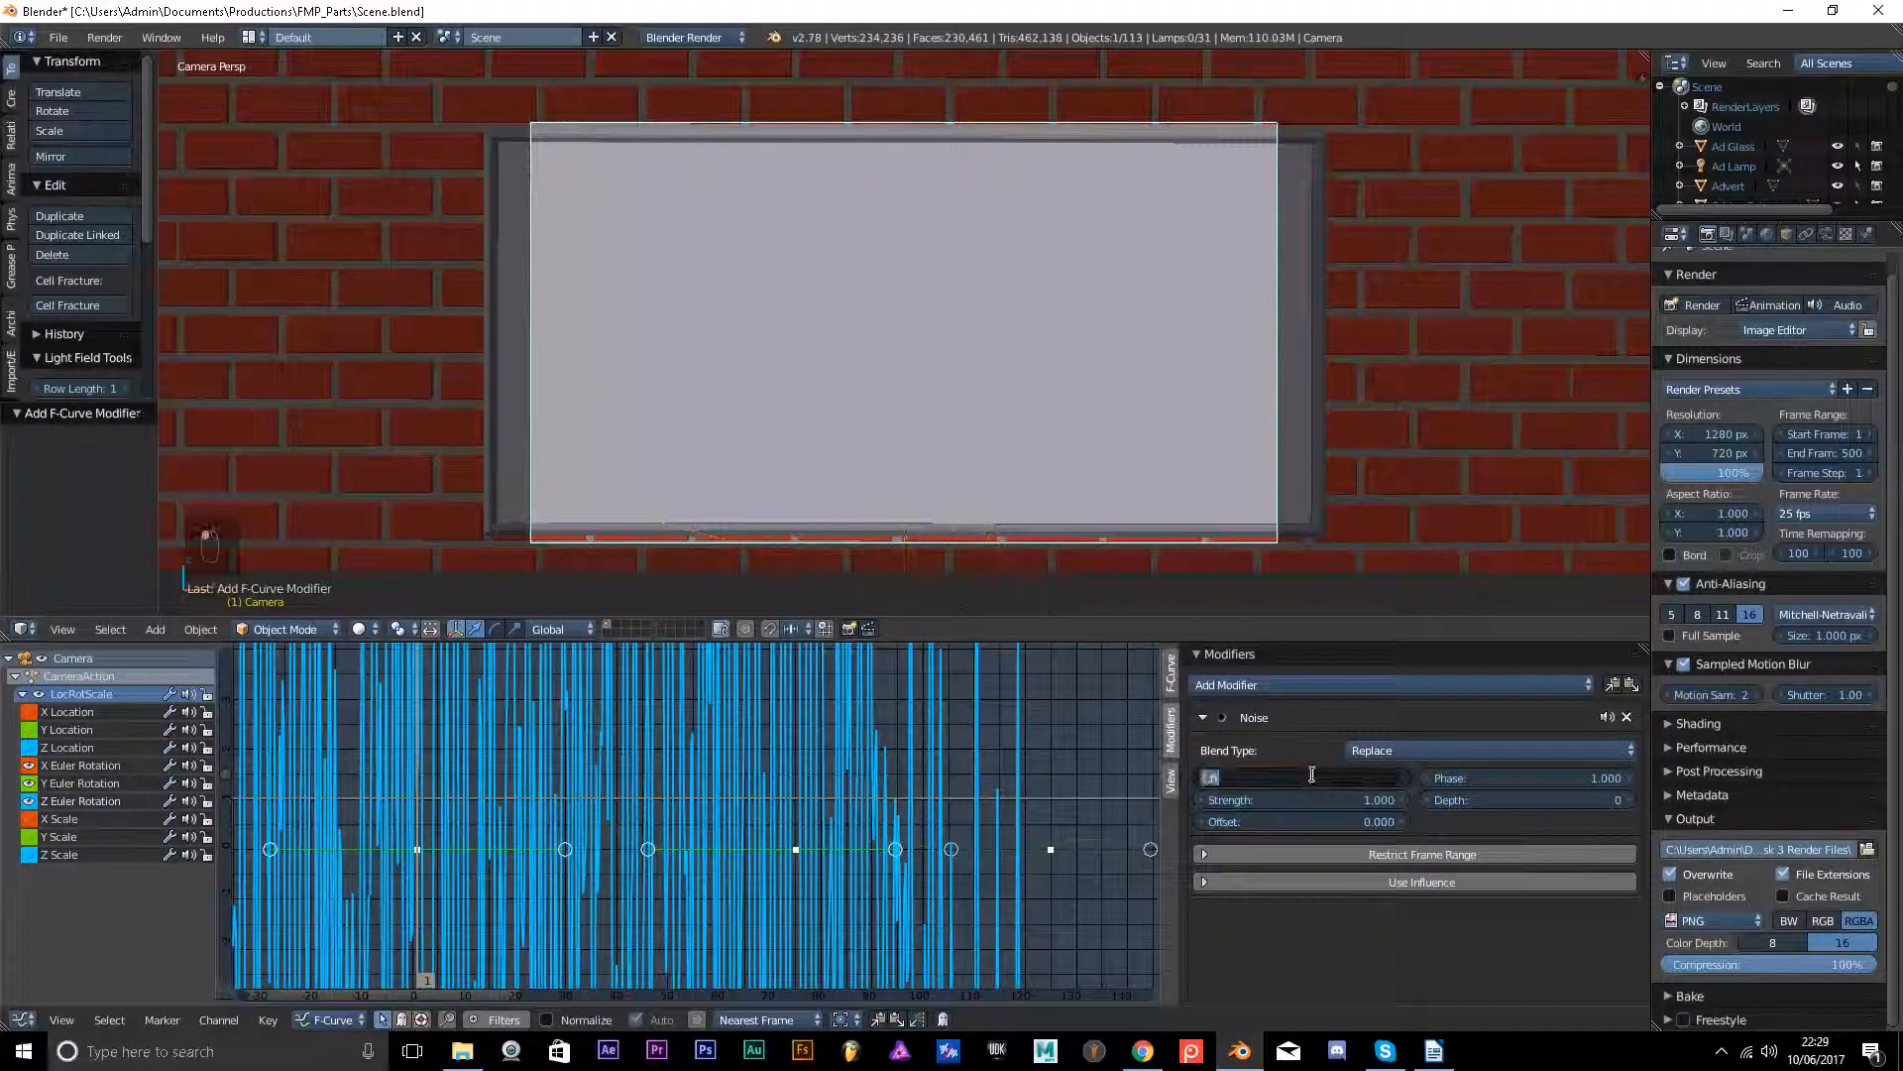
type("25")
key("Return")
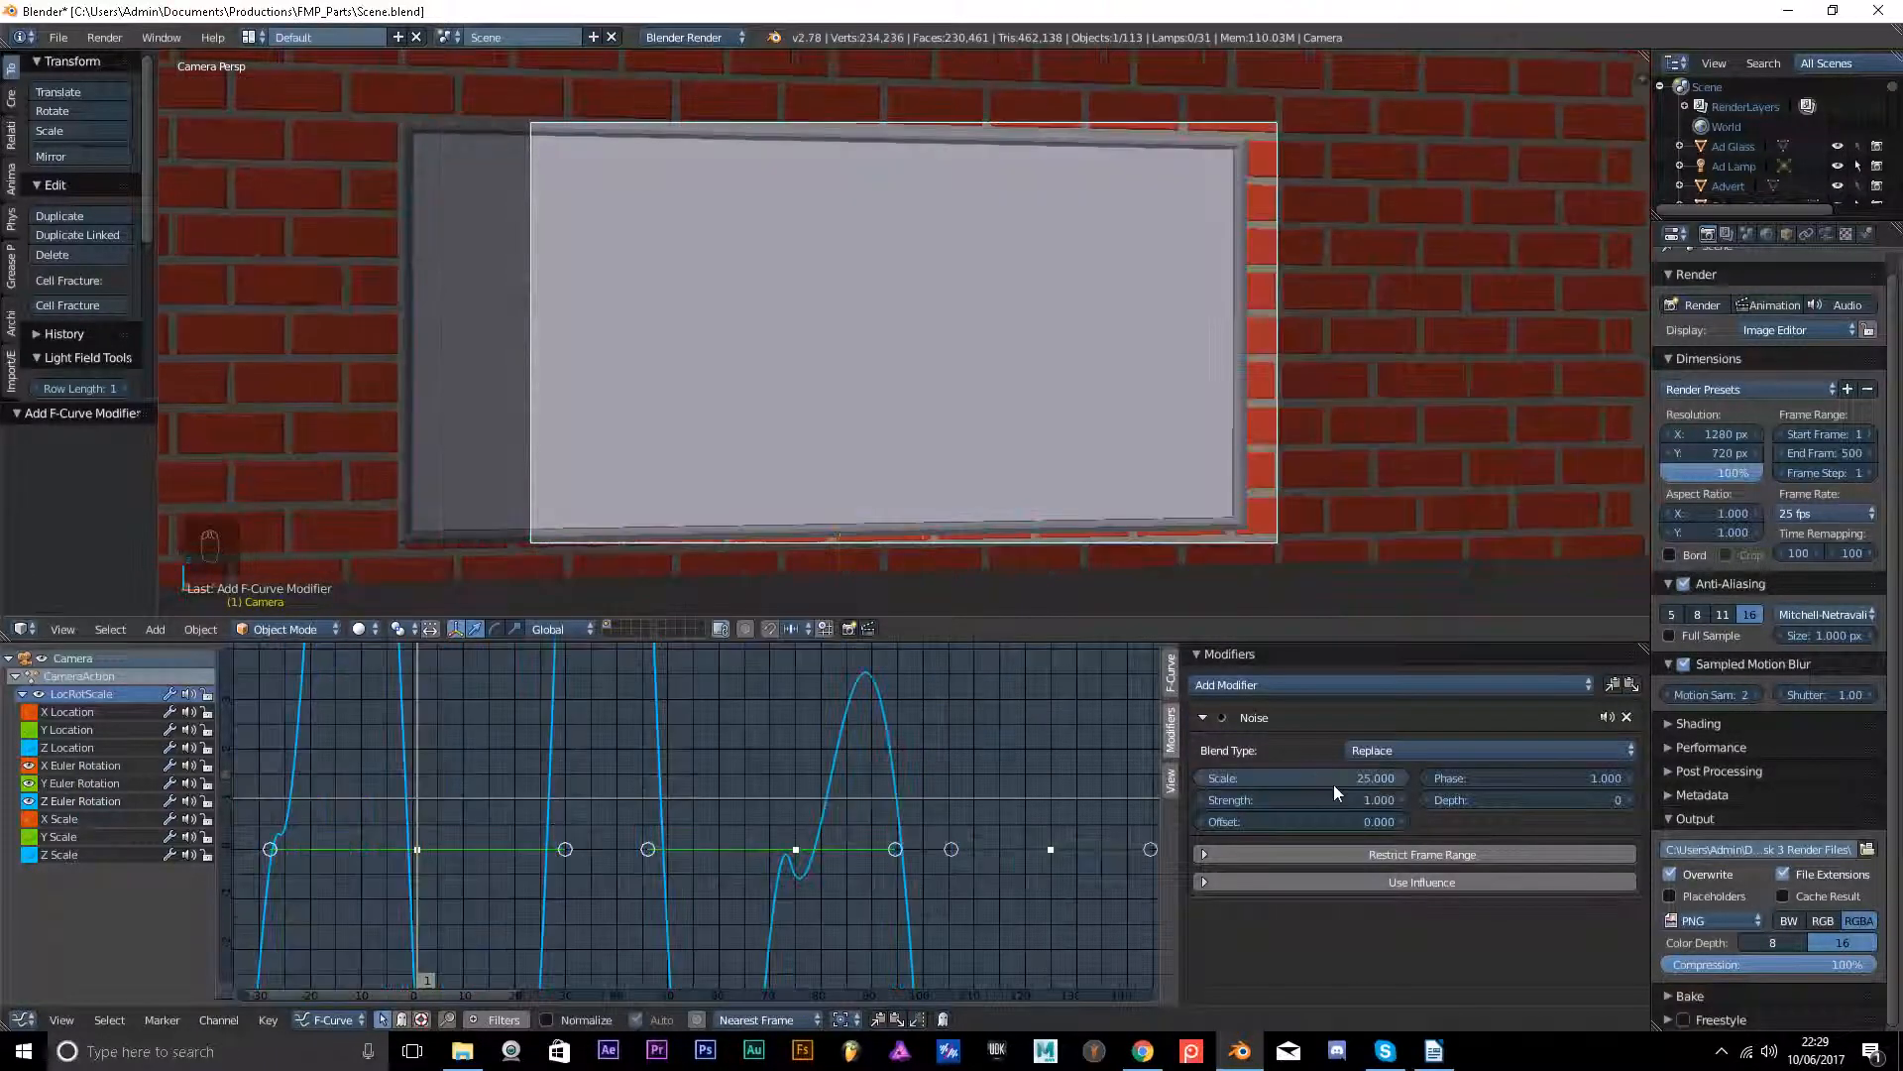
left_click(1339, 801)
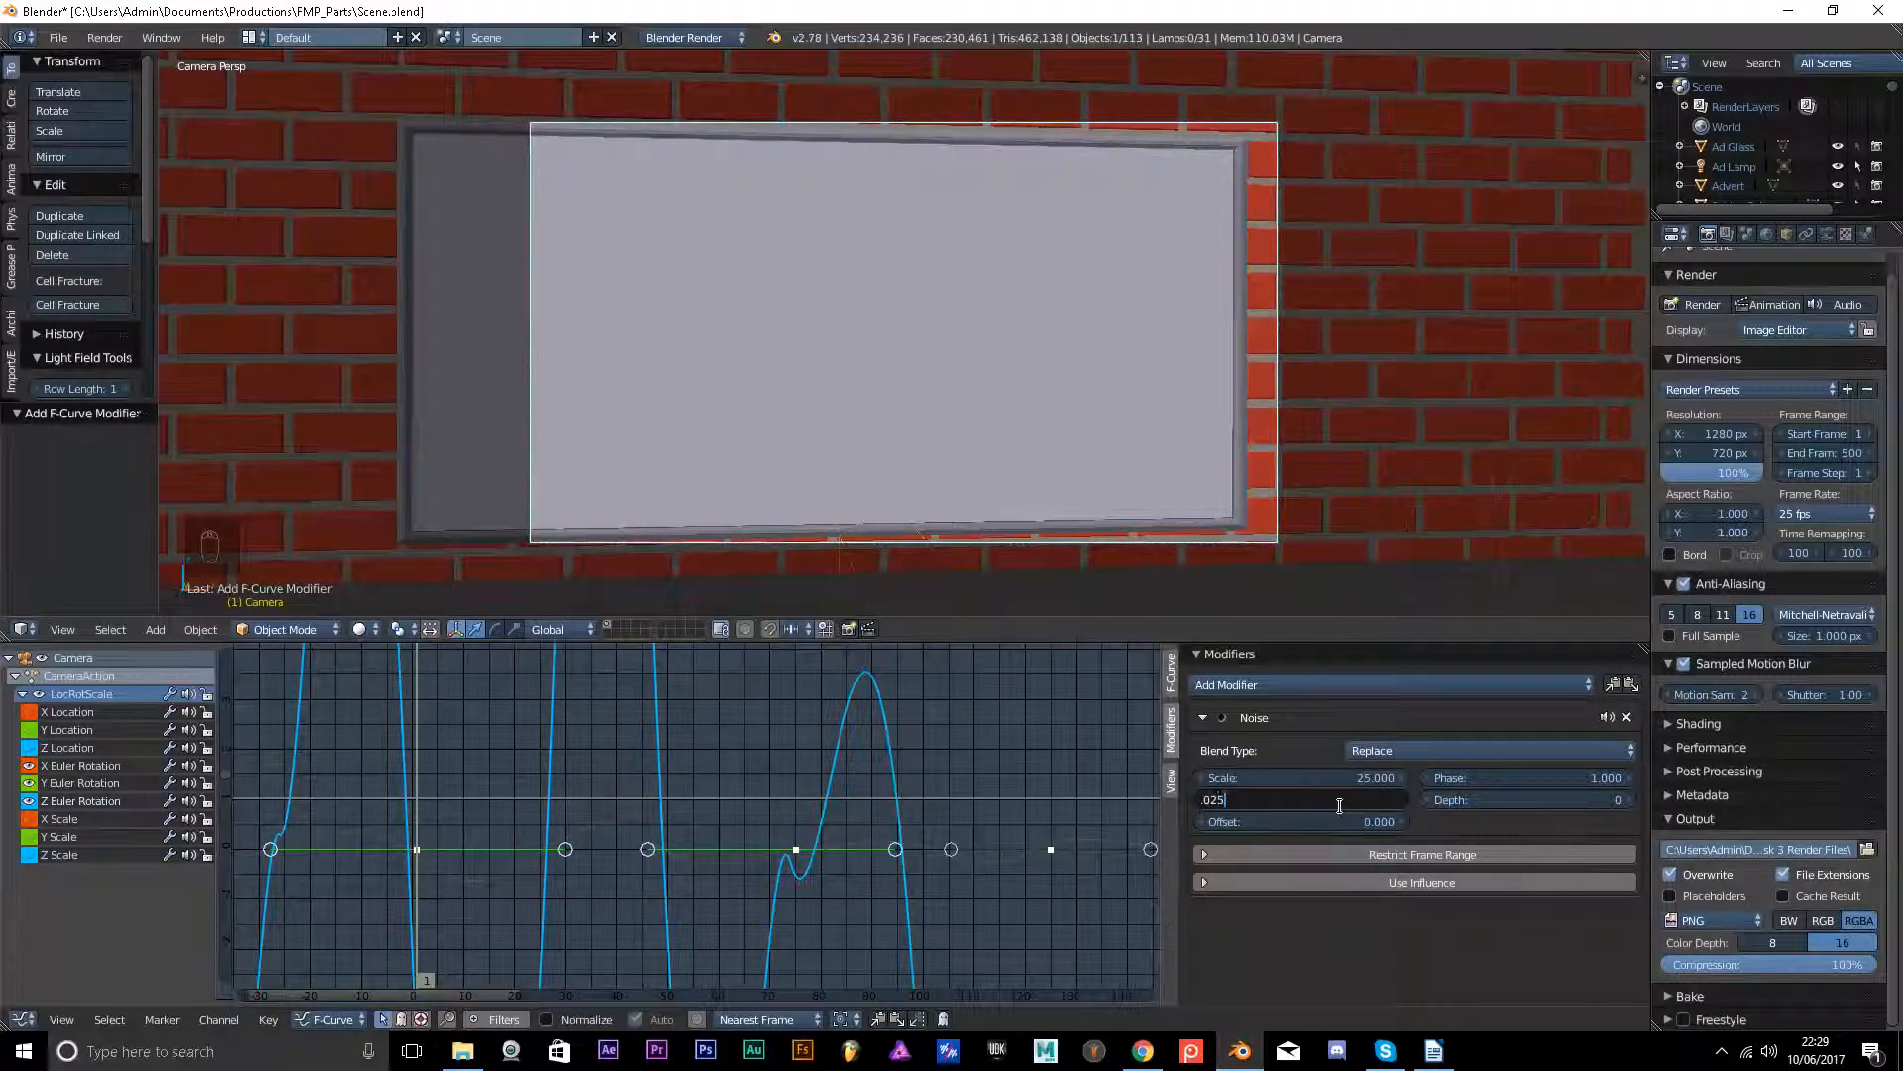
type(".025")
key("Return")
Scrub forward through the camera animation to check the combined shake and return to frame 0.
left_click(519, 757)
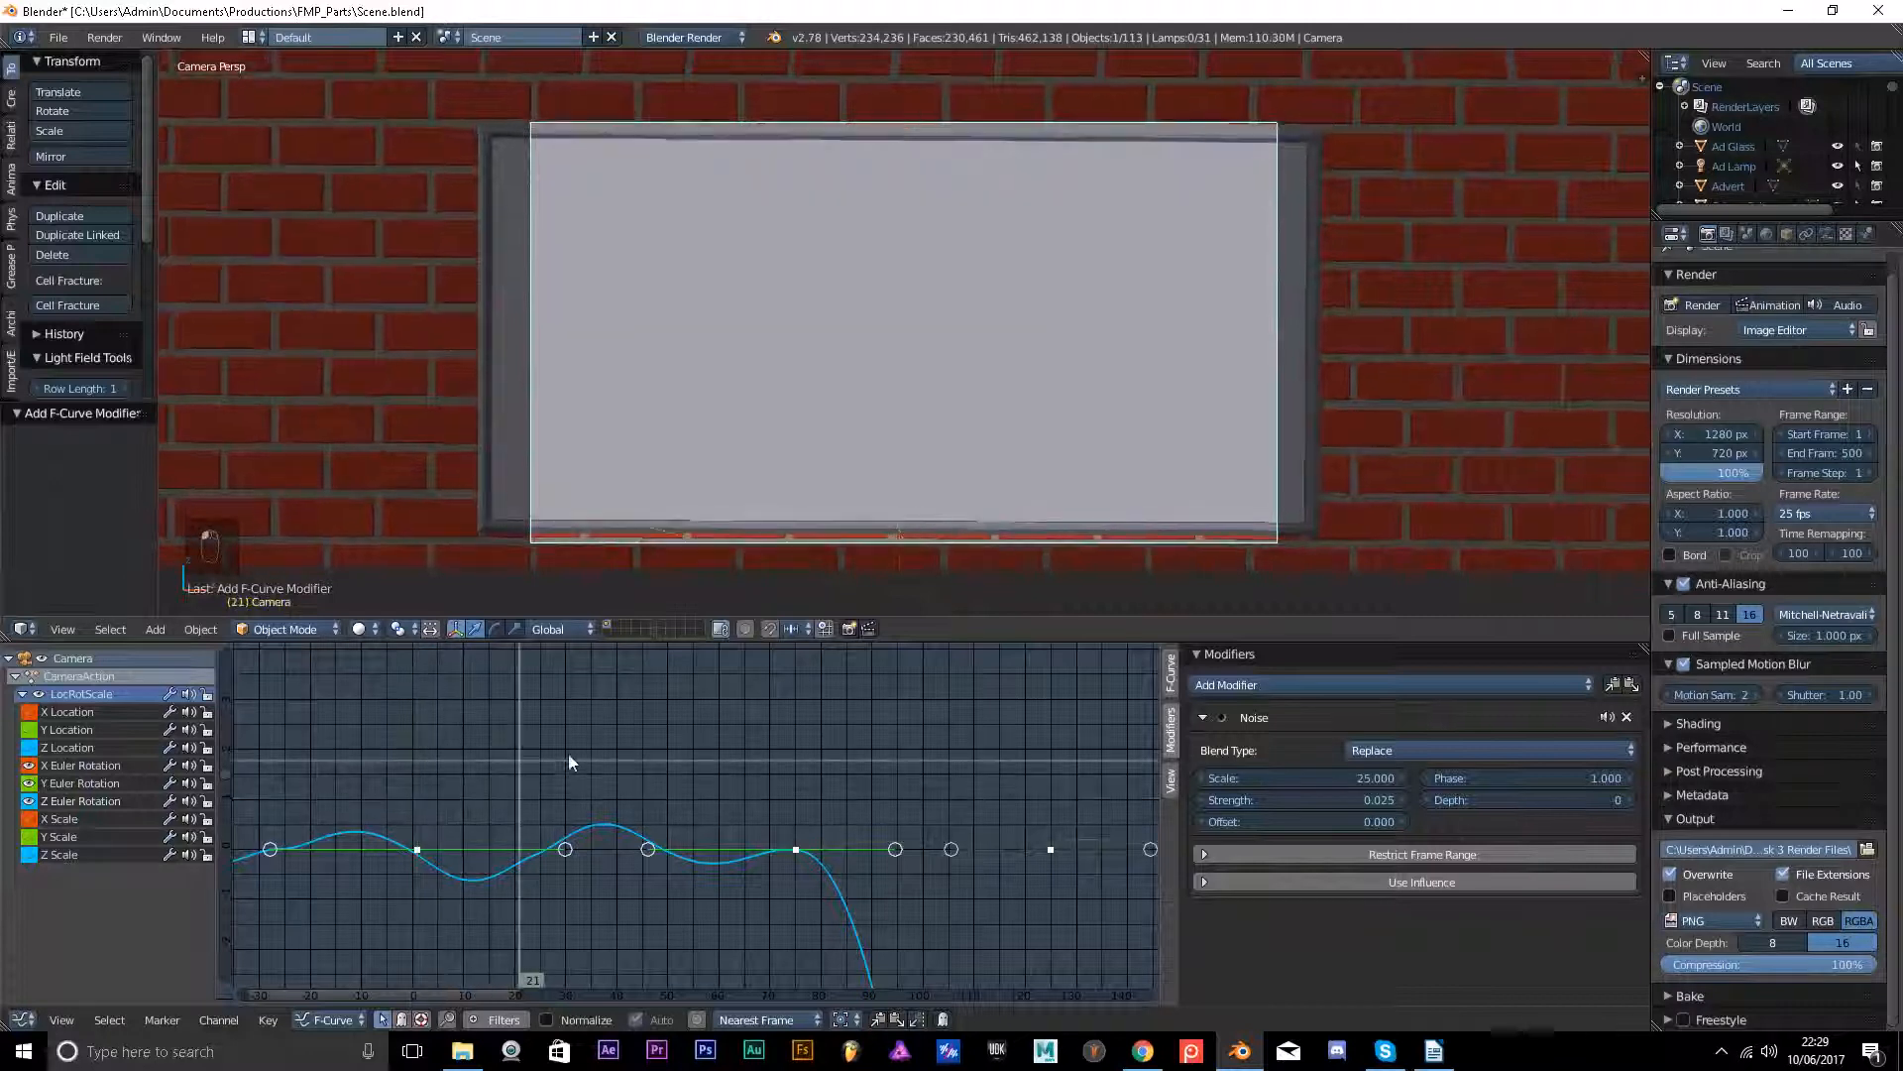
left_click_drag(568, 752, 1899, 742)
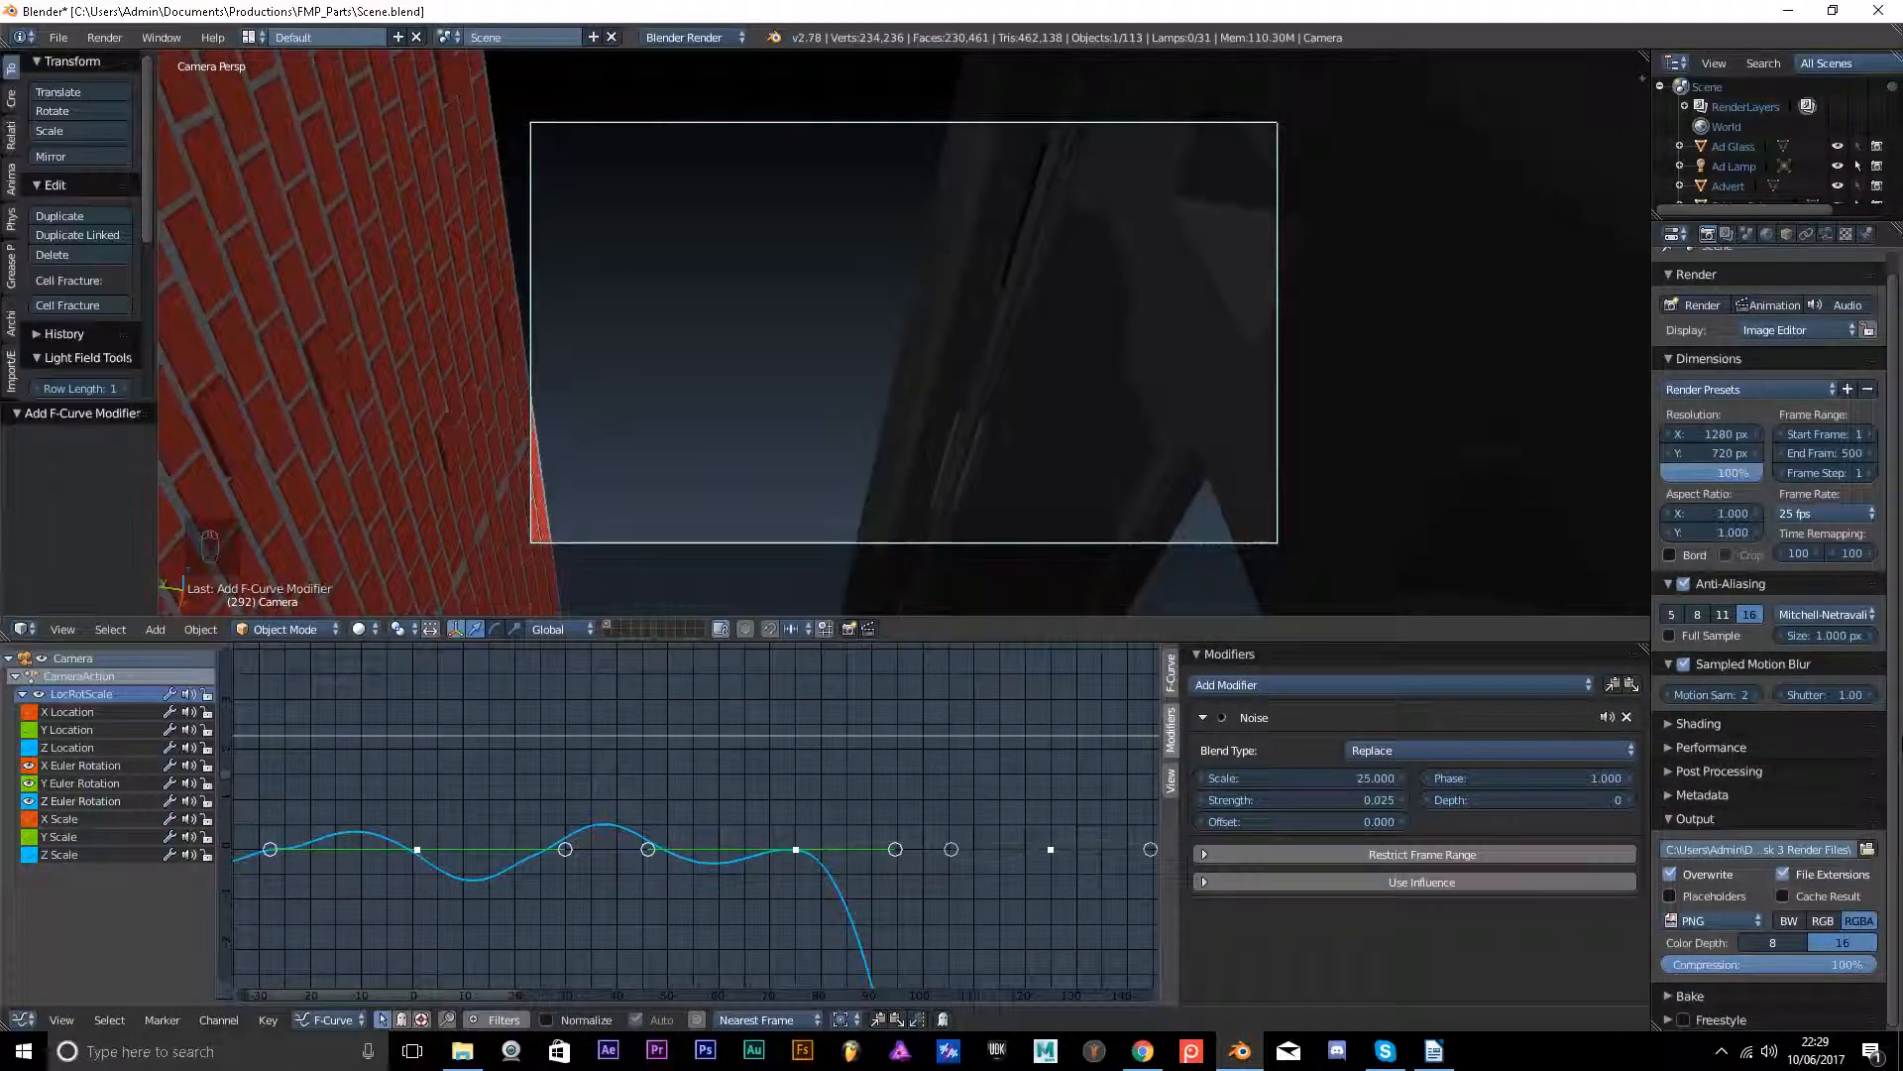
left_click_drag(1901, 736, 339, 788)
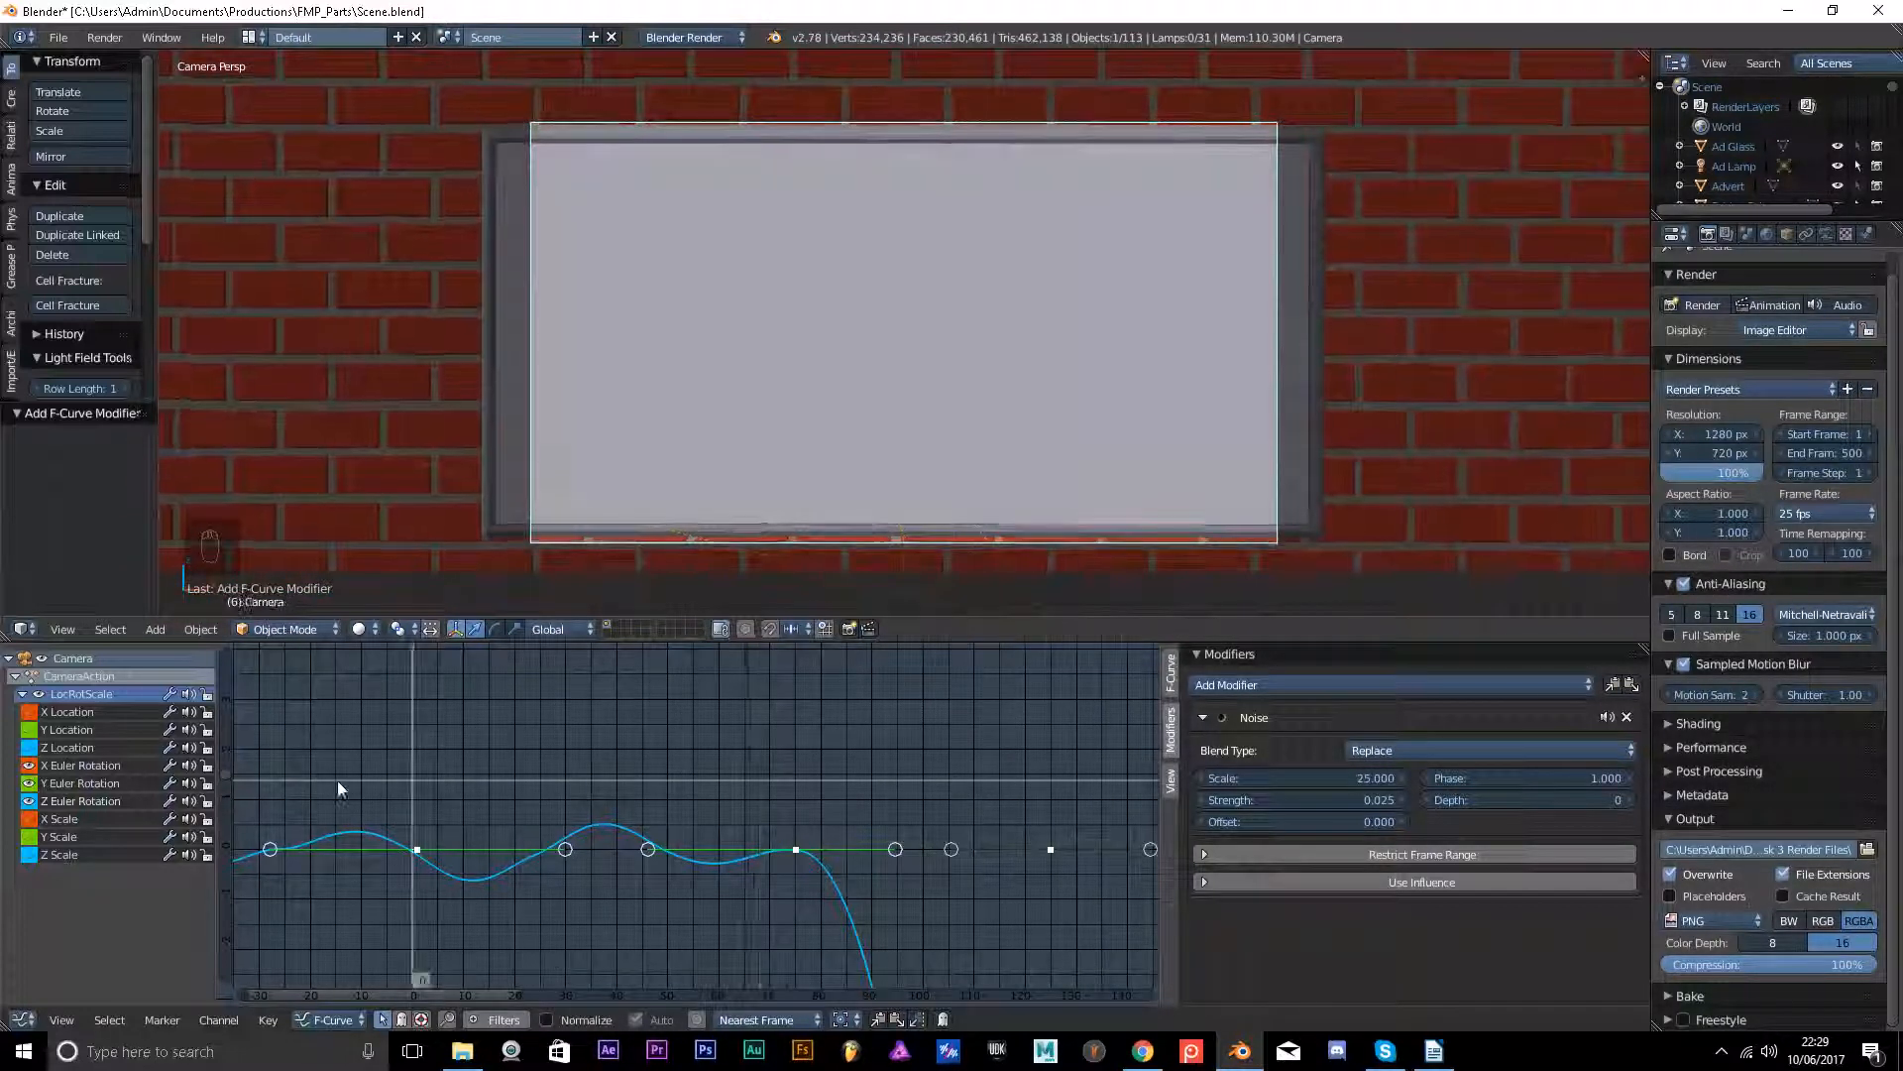
Switch the Graph Editor area to the Timeline and shrink it to enlarge the 3D view.
left_click(22, 1018)
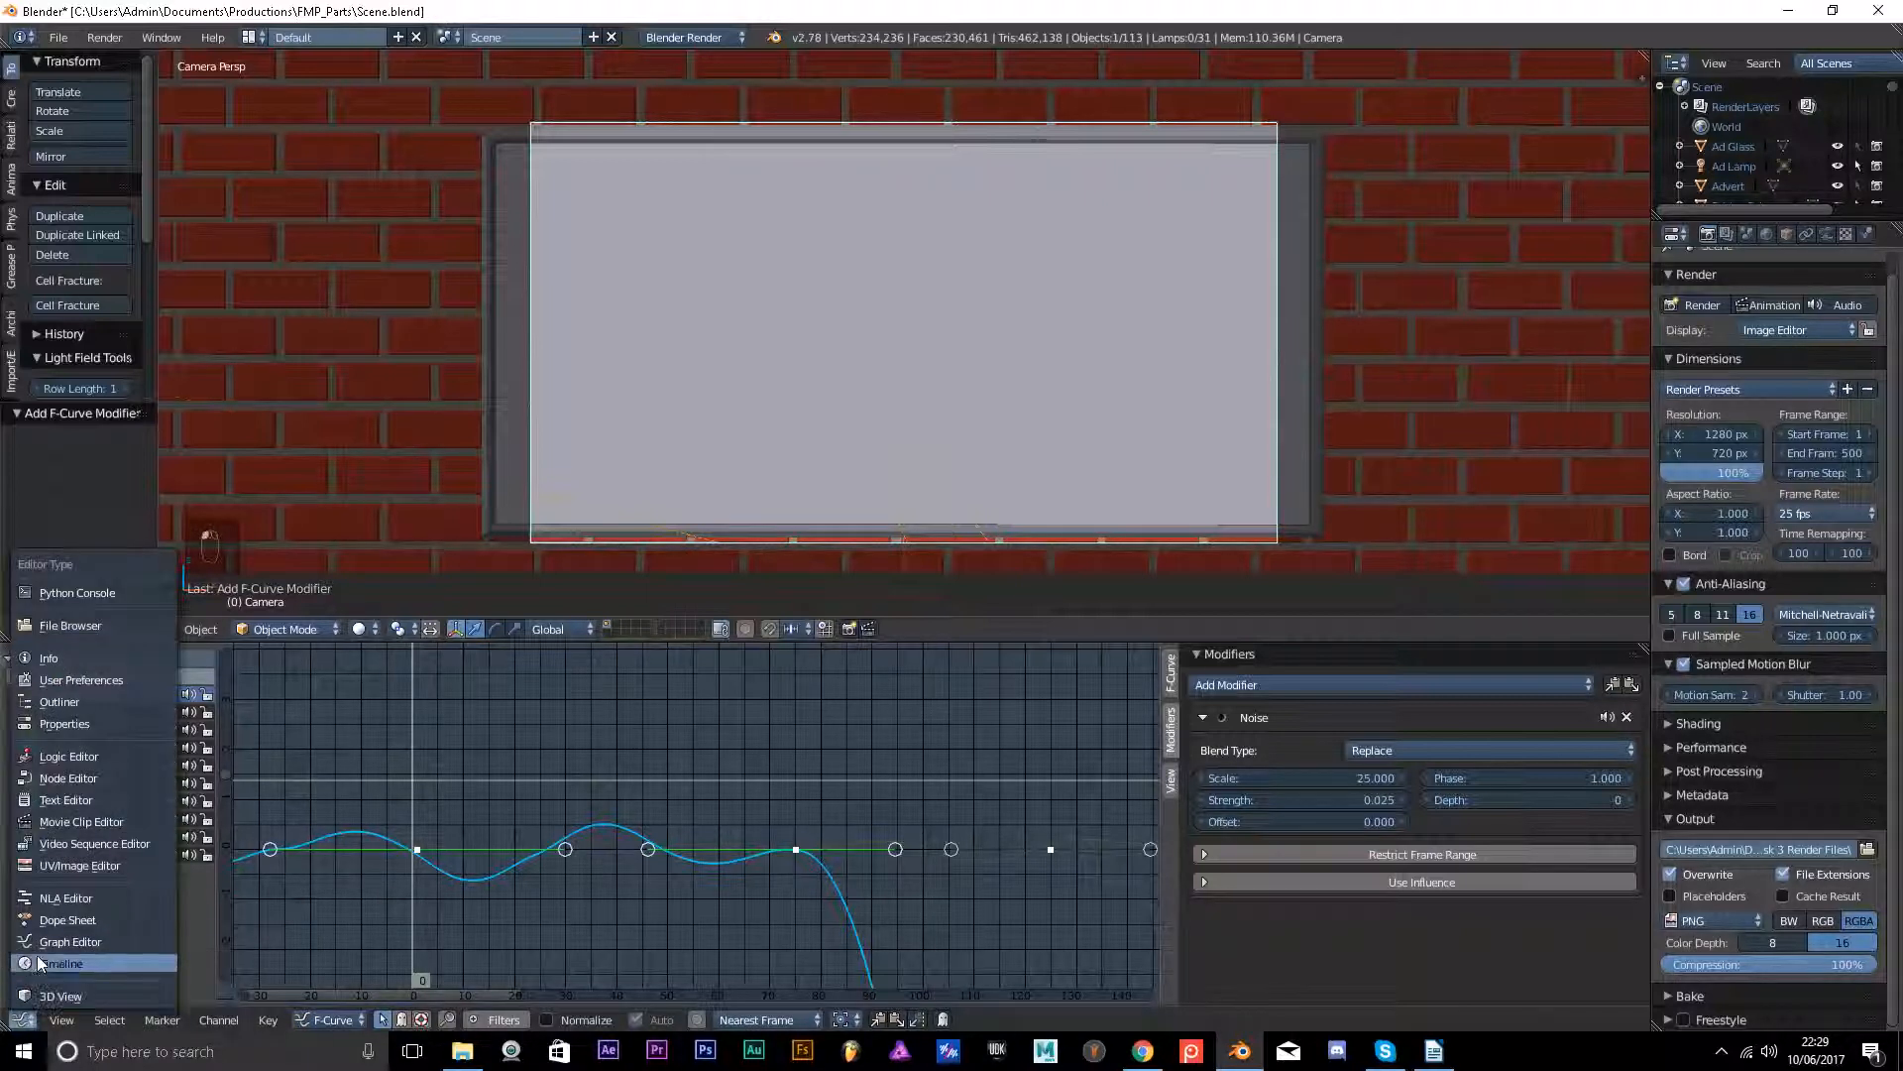
left_click(40, 962)
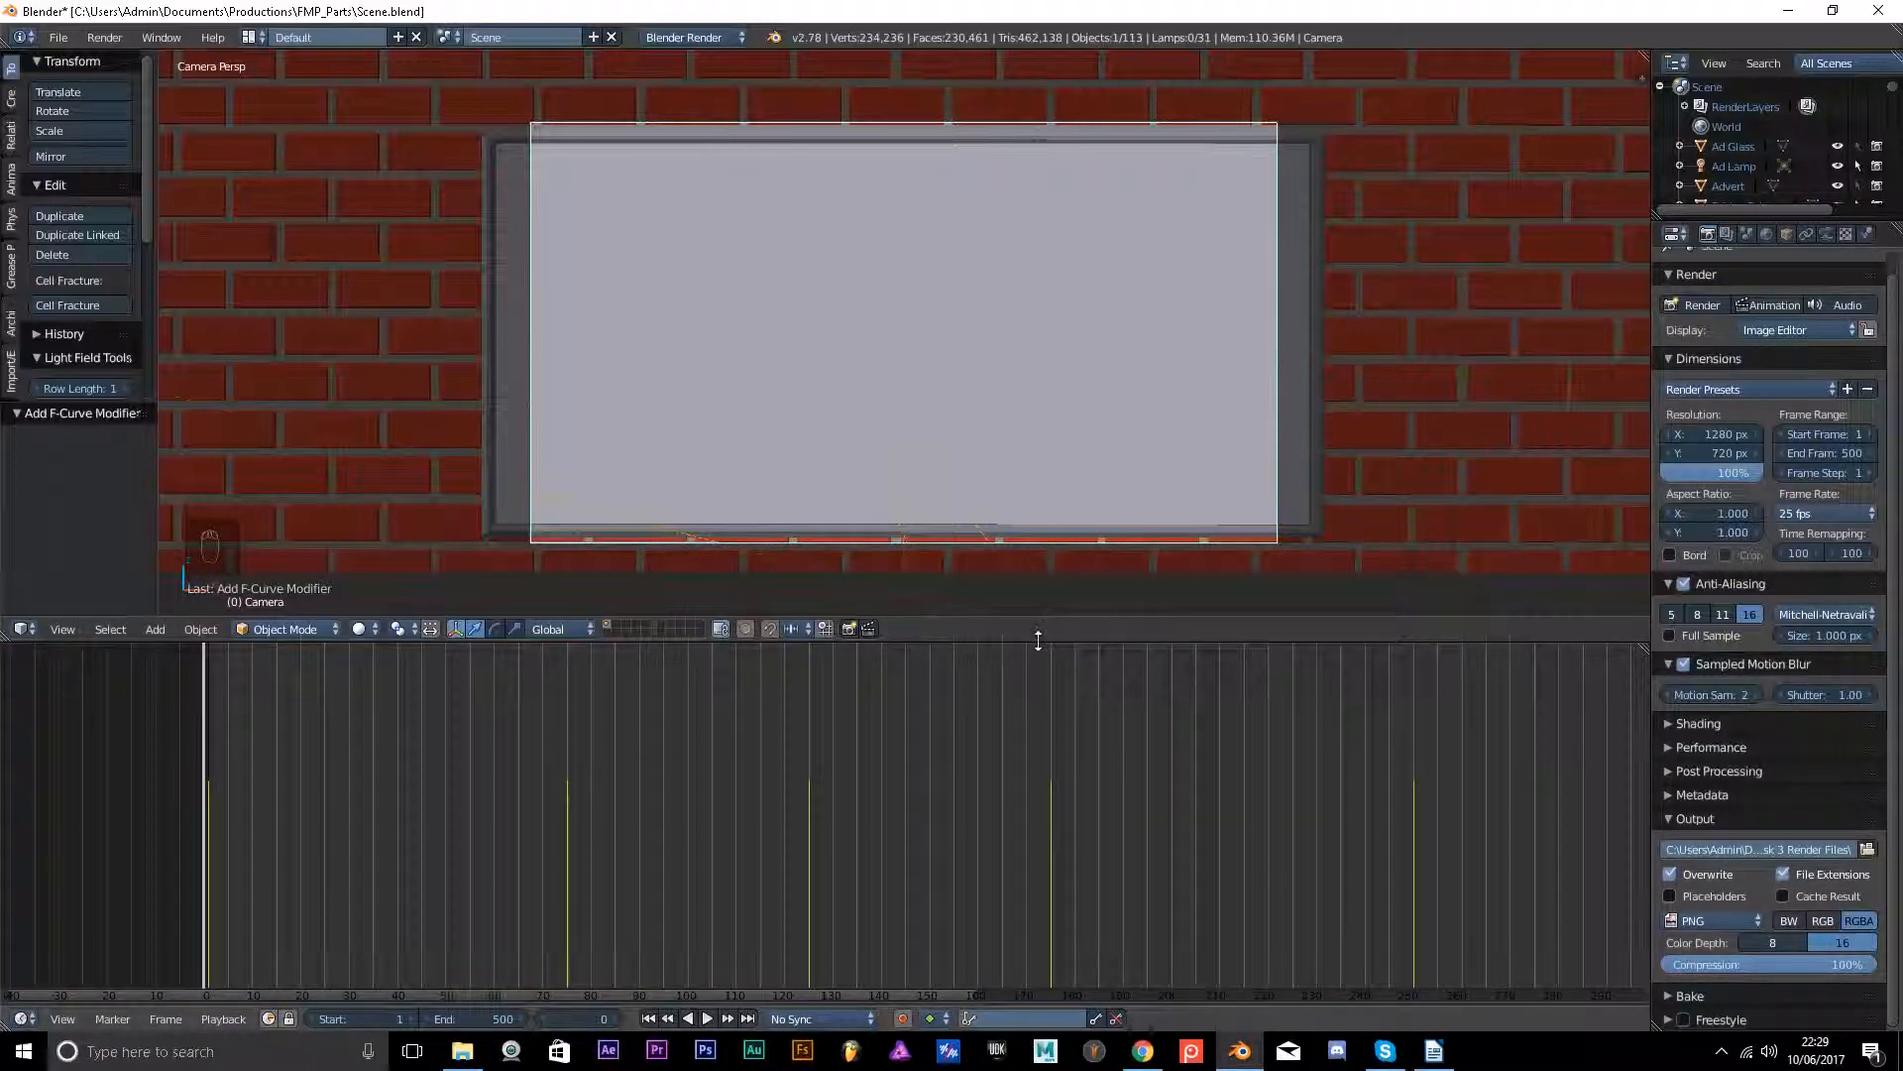
left_click_drag(1038, 640, 1031, 912)
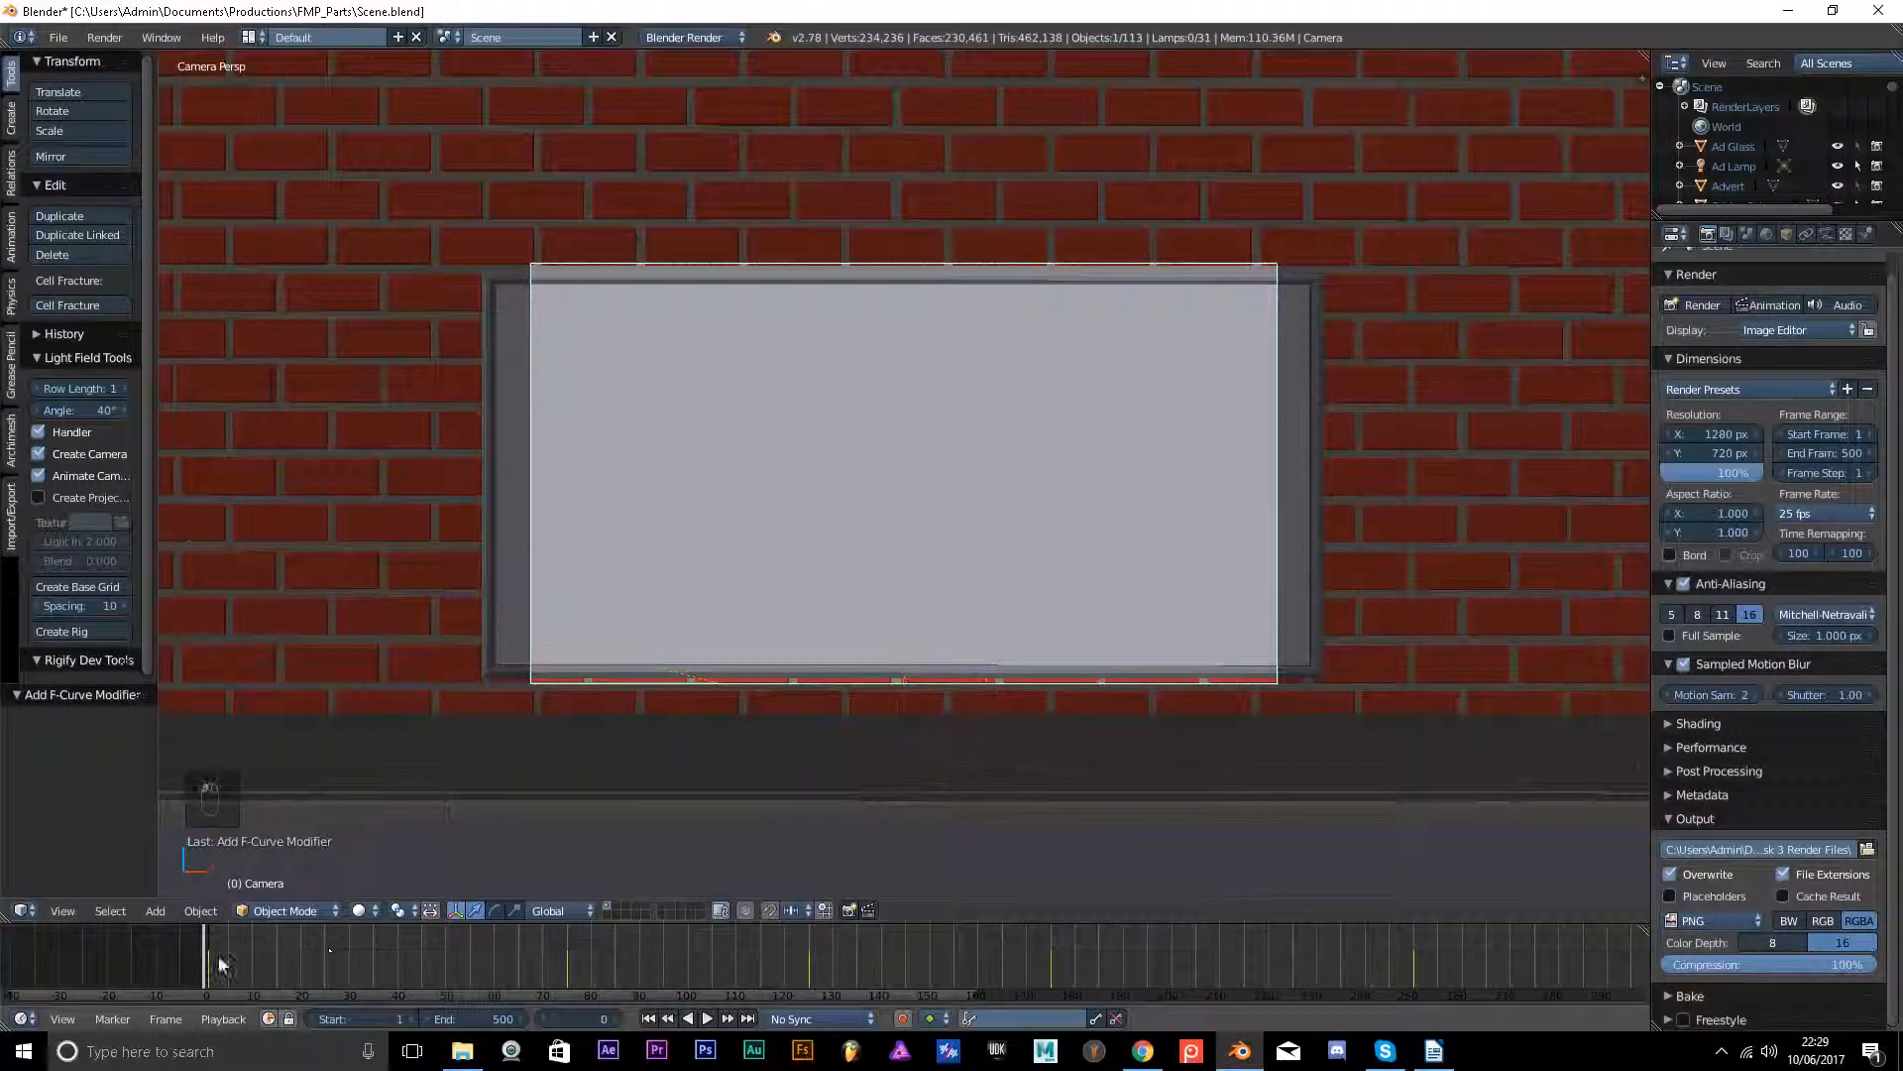
Play back the camera shake, return to frame 1 and save the scene file.
left_click(708, 1018)
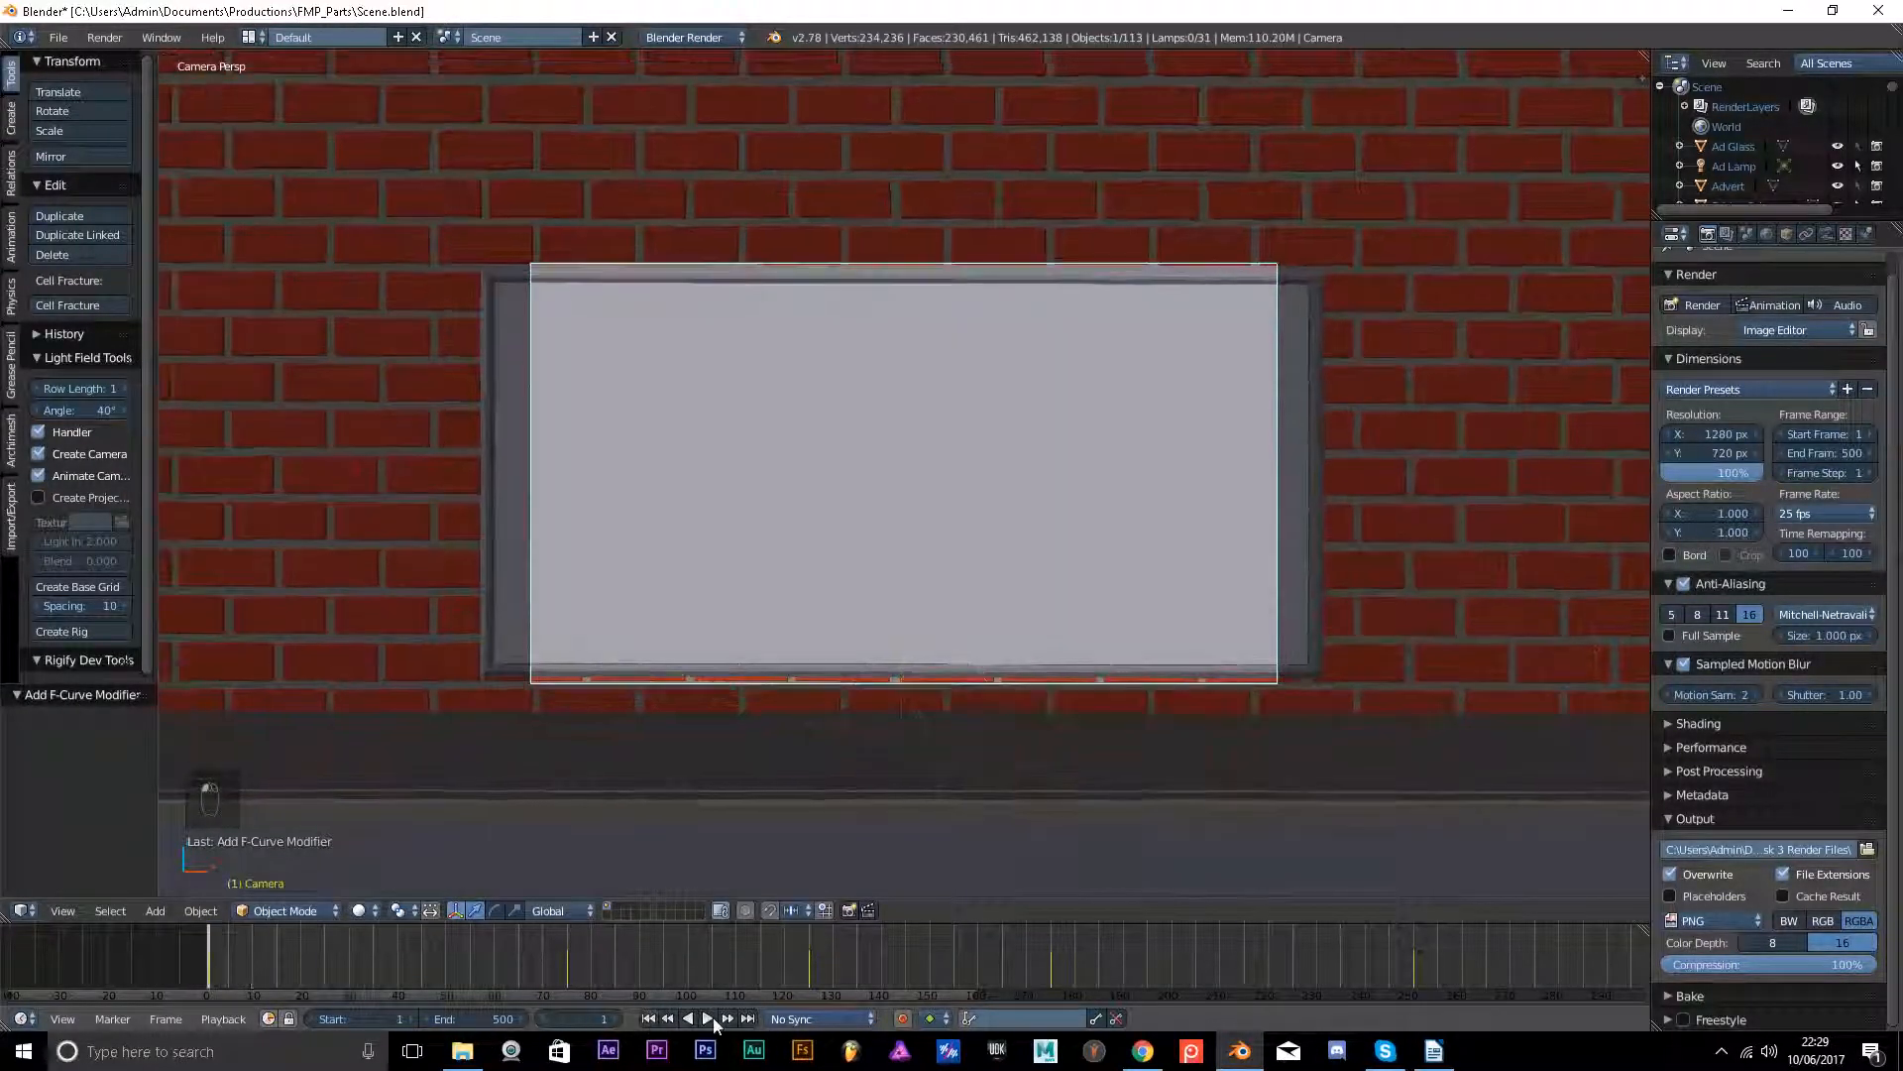
left_click(708, 1018)
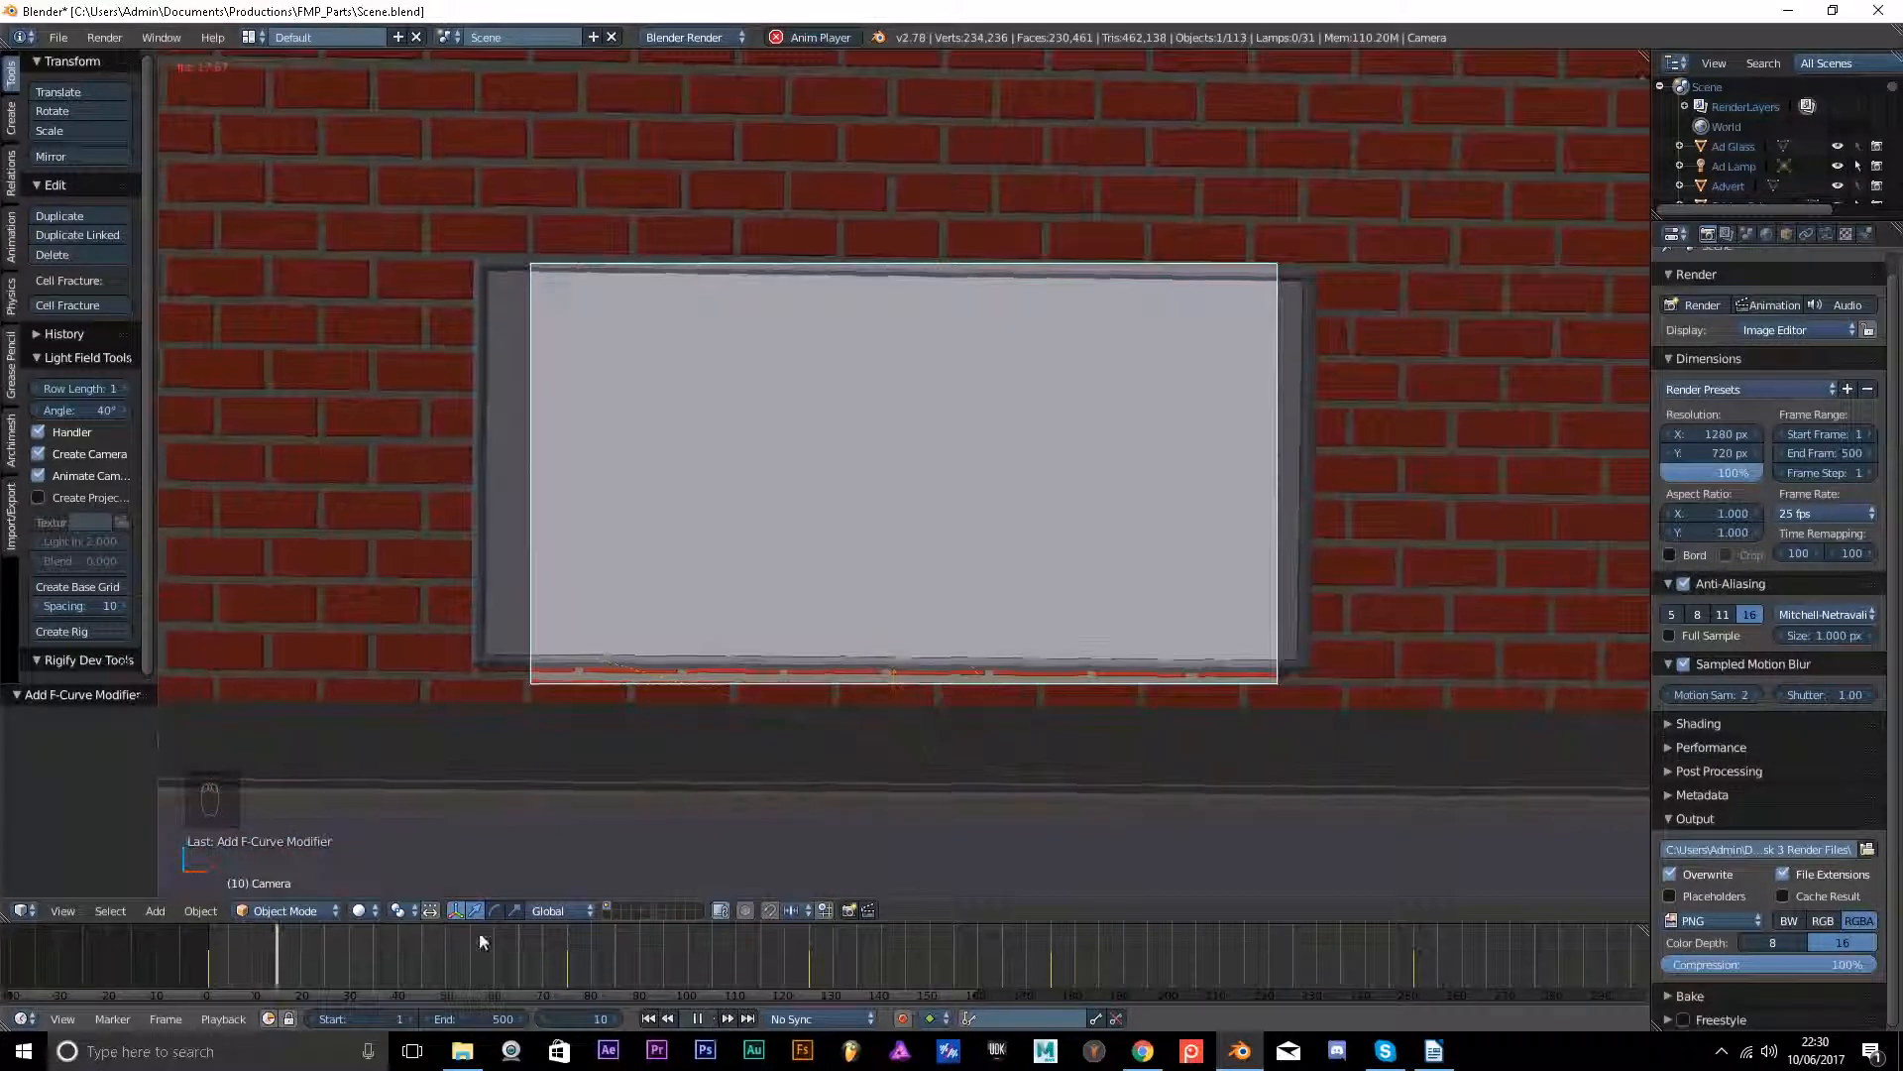
left_click(700, 1019)
left_click(649, 1019)
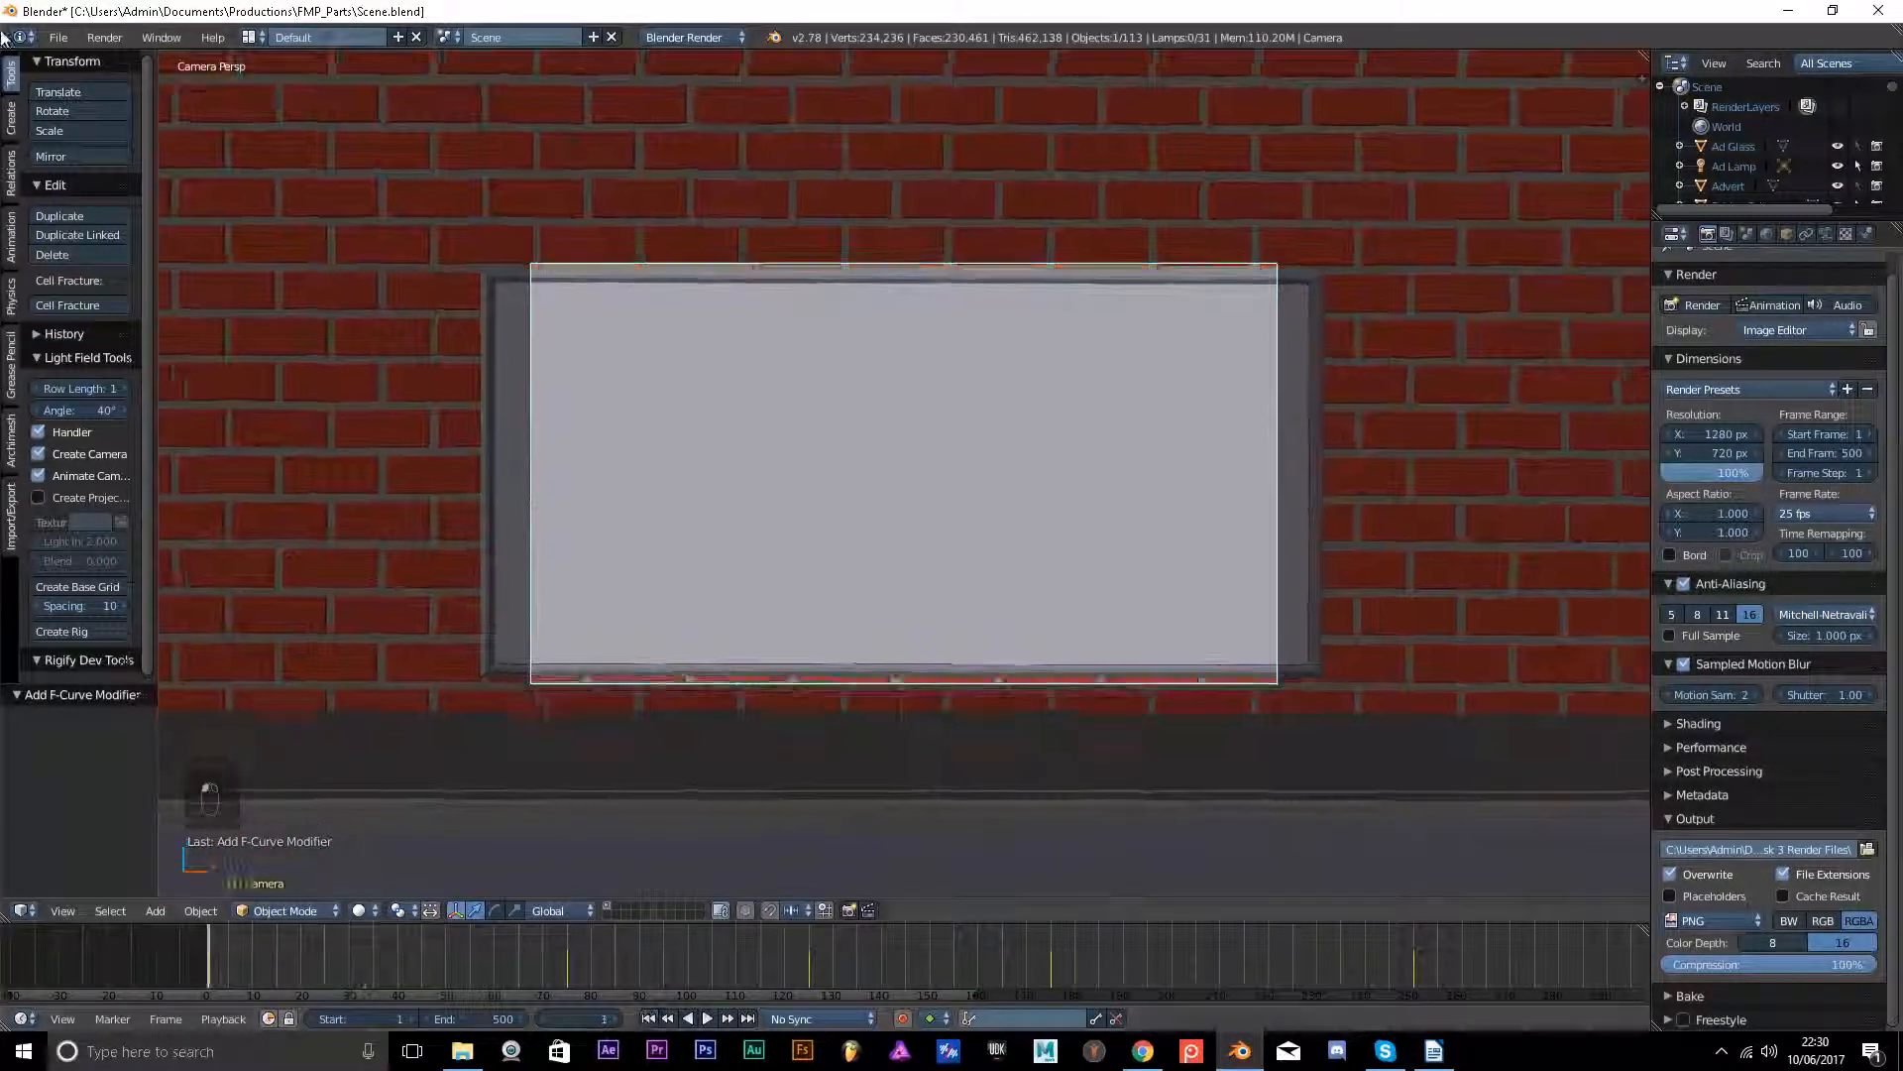
left_click(58, 37)
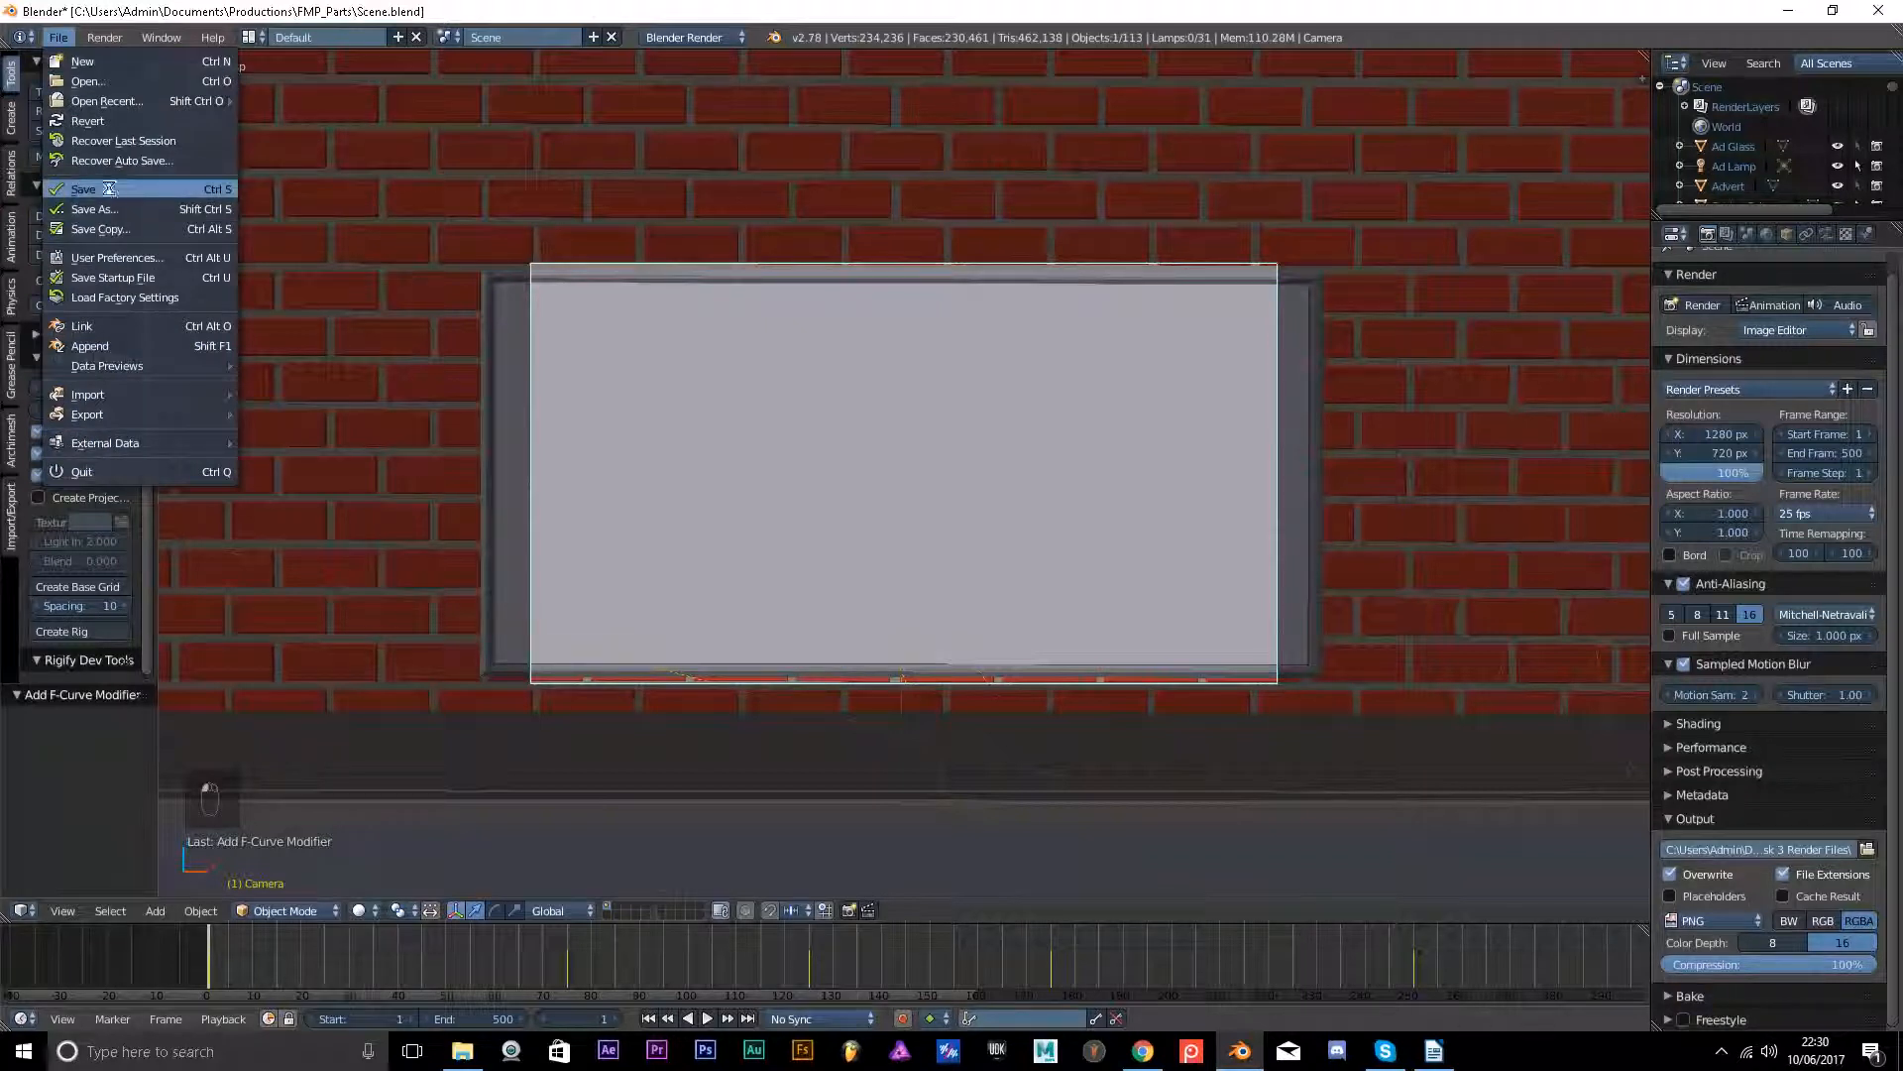
left_click(110, 188)
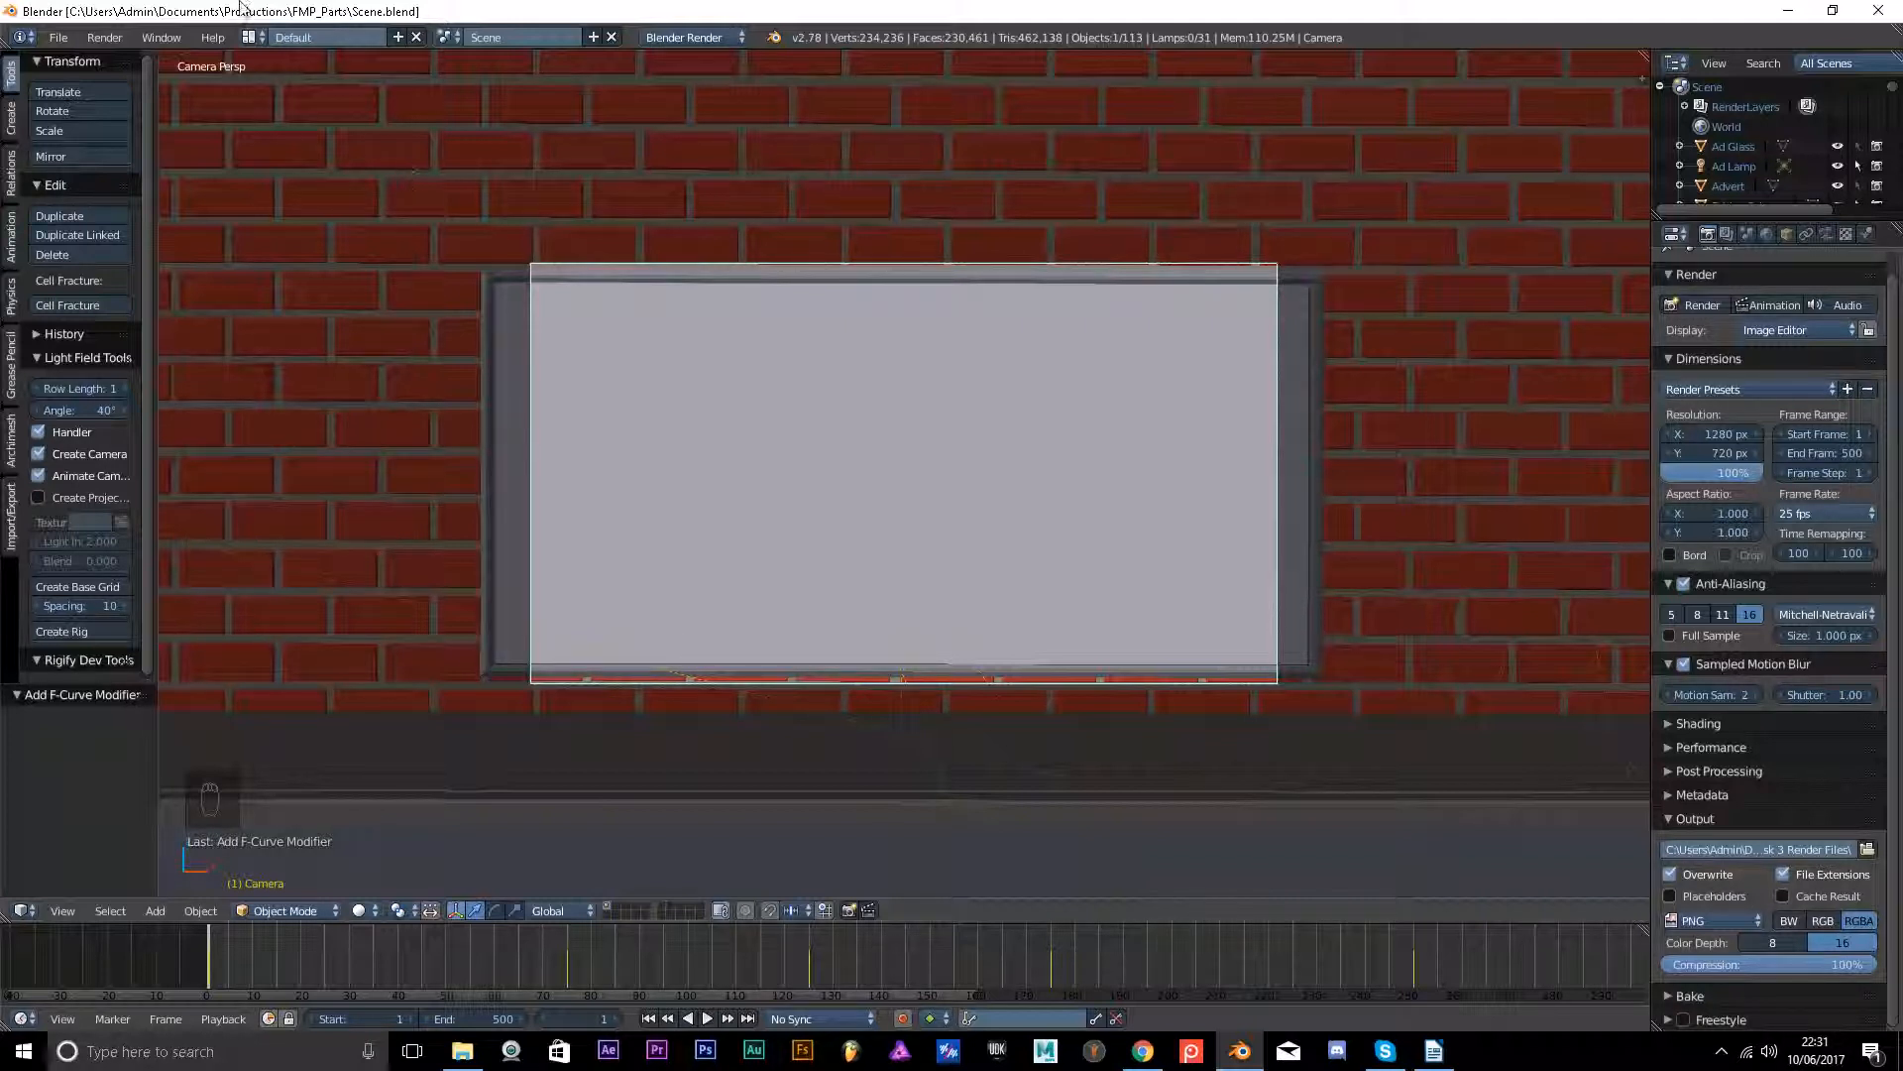
Replay the start of the animation, cancel playback back to frame 1 and save the scene again.
key("alt+a")
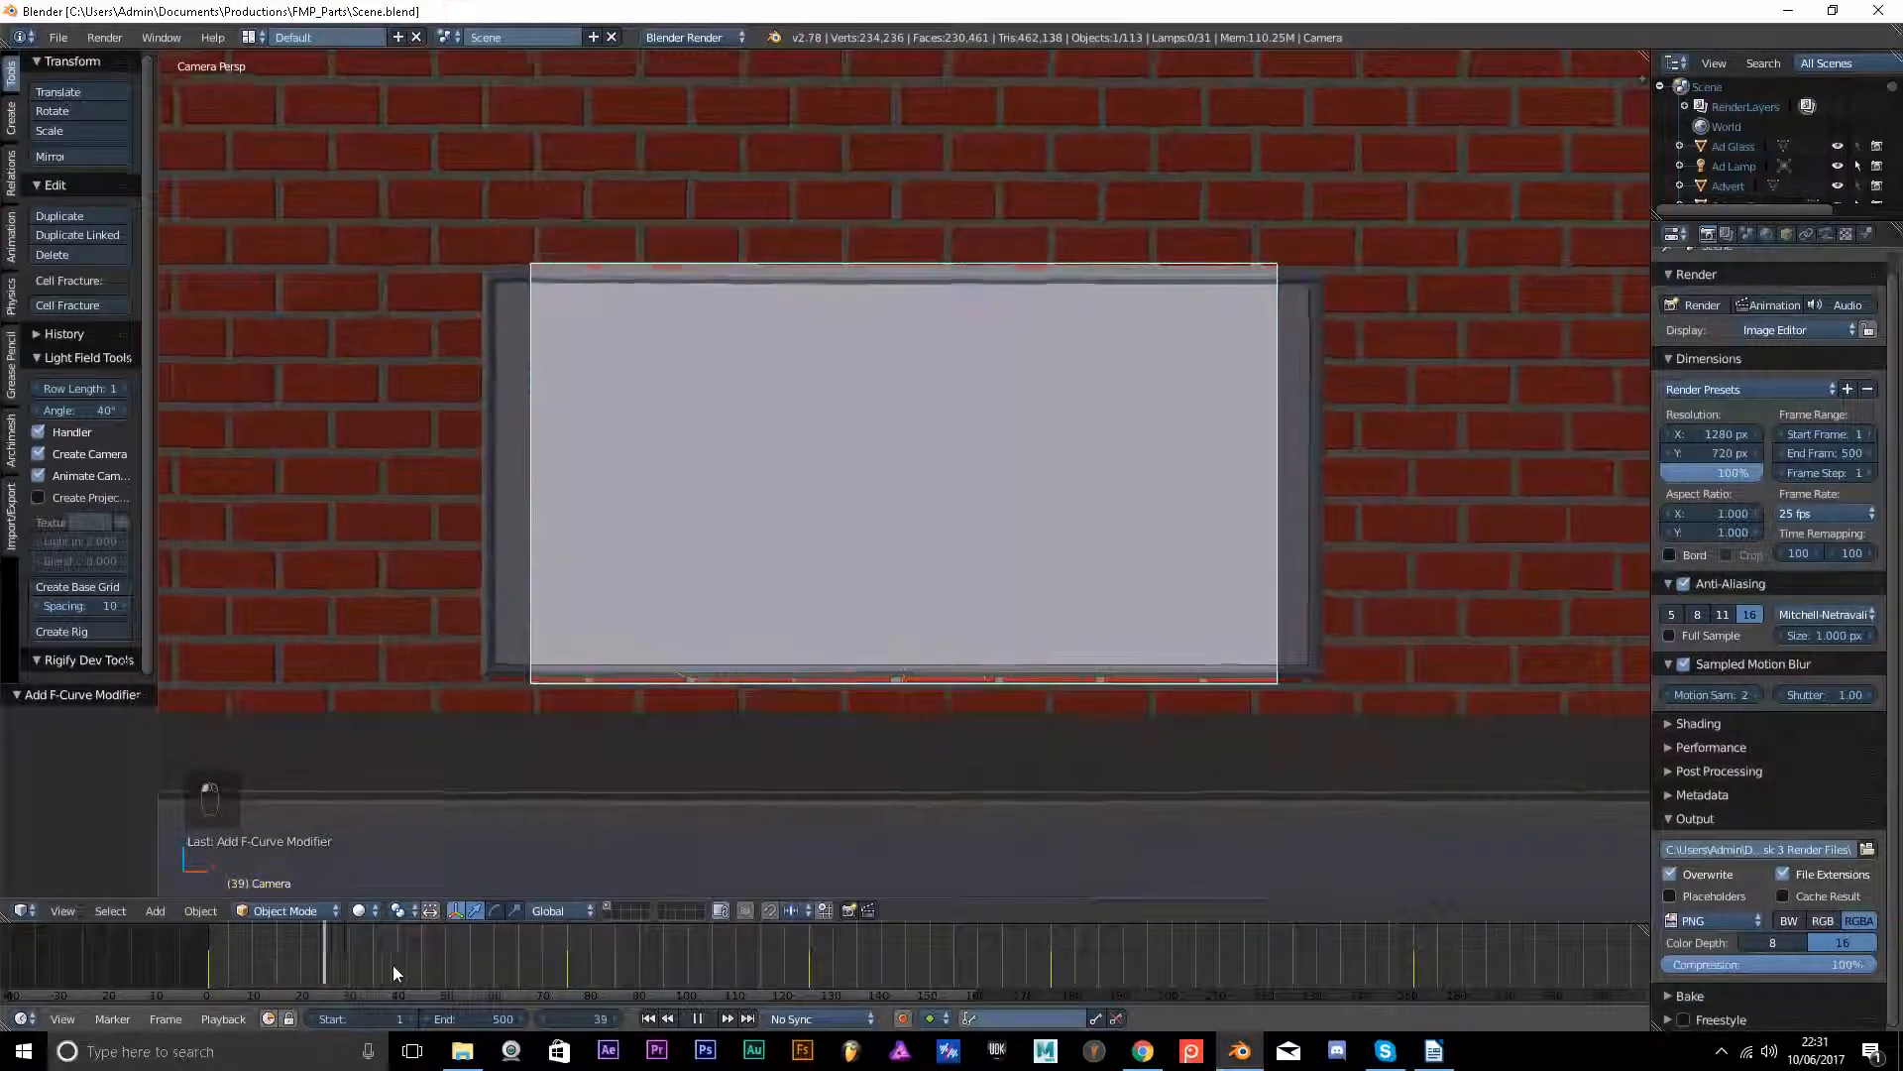
key("Escape")
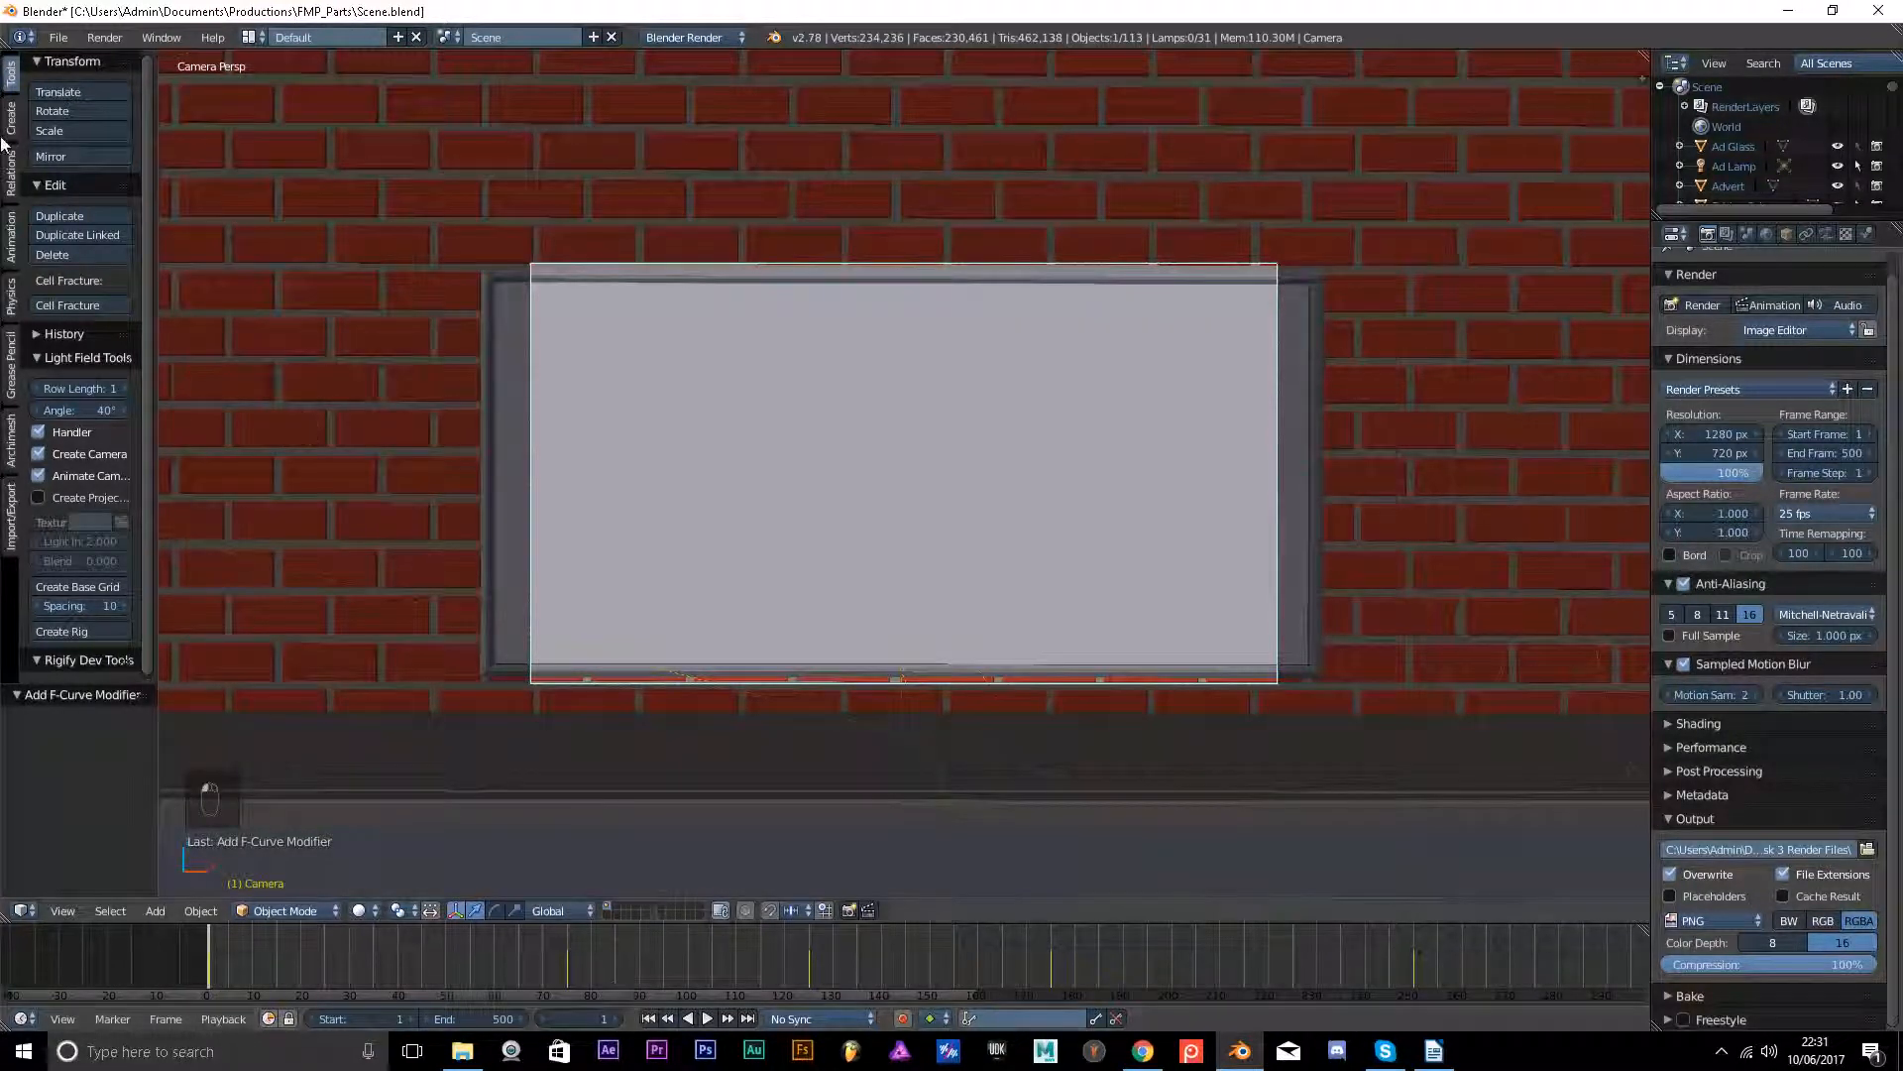
left_click(59, 37)
left_click(105, 188)
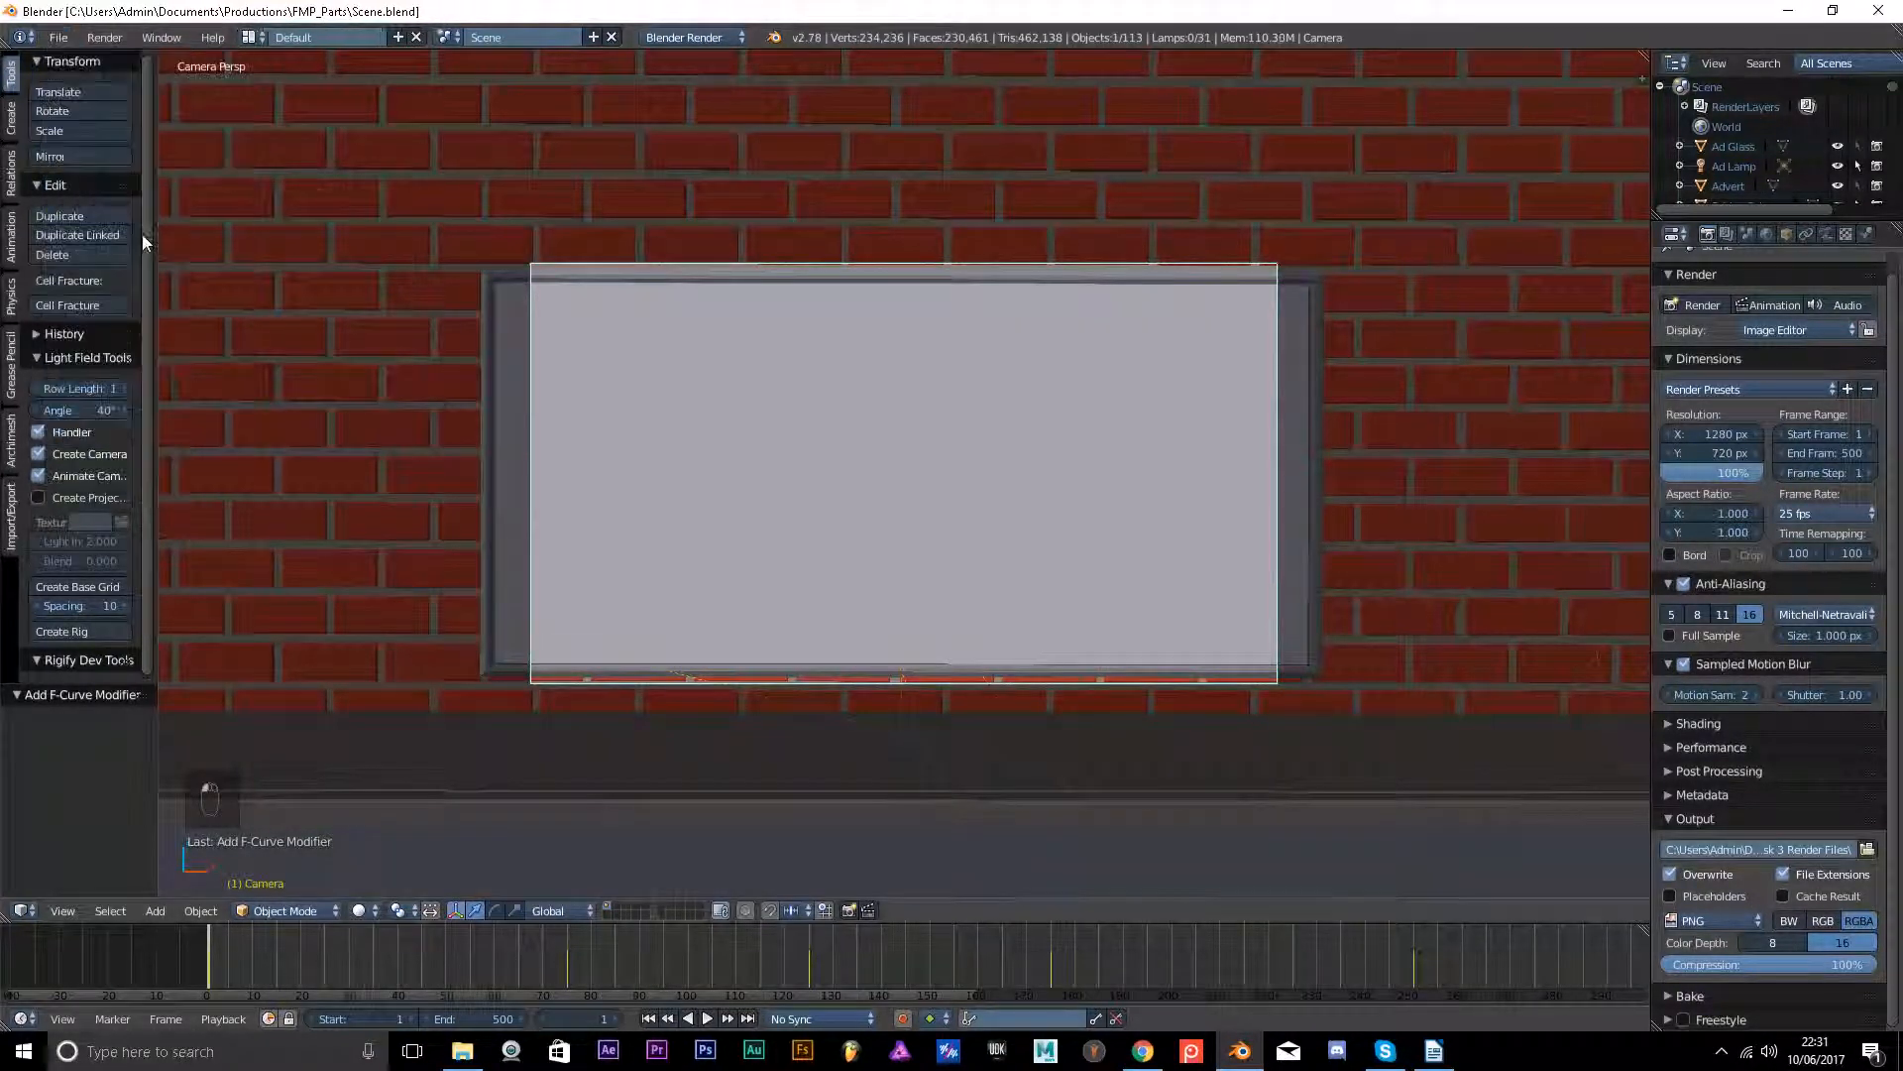
Inspect the alley outside the camera view, select the Ad Lamp at the advert board and save the file.
middle_click_drag(680, 353, 494, 410)
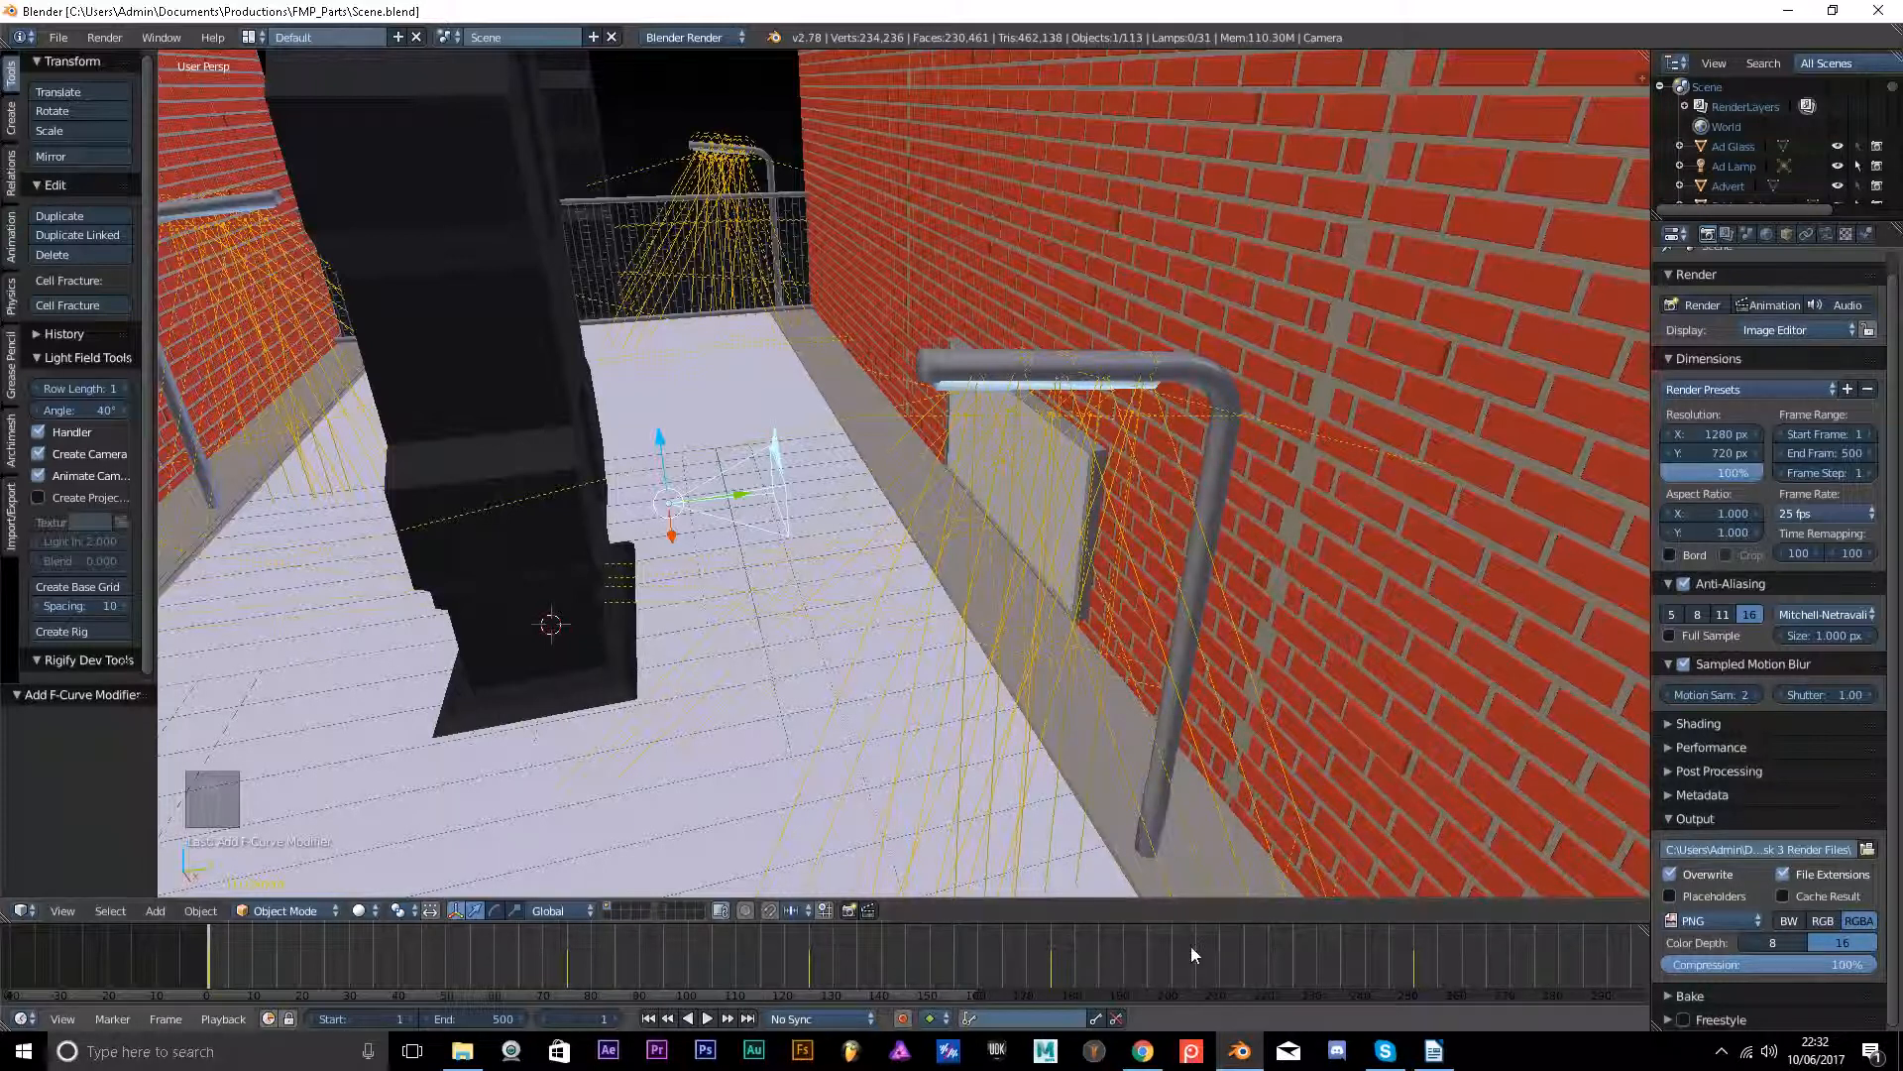
middle_click_drag(416, 511, 479, 509)
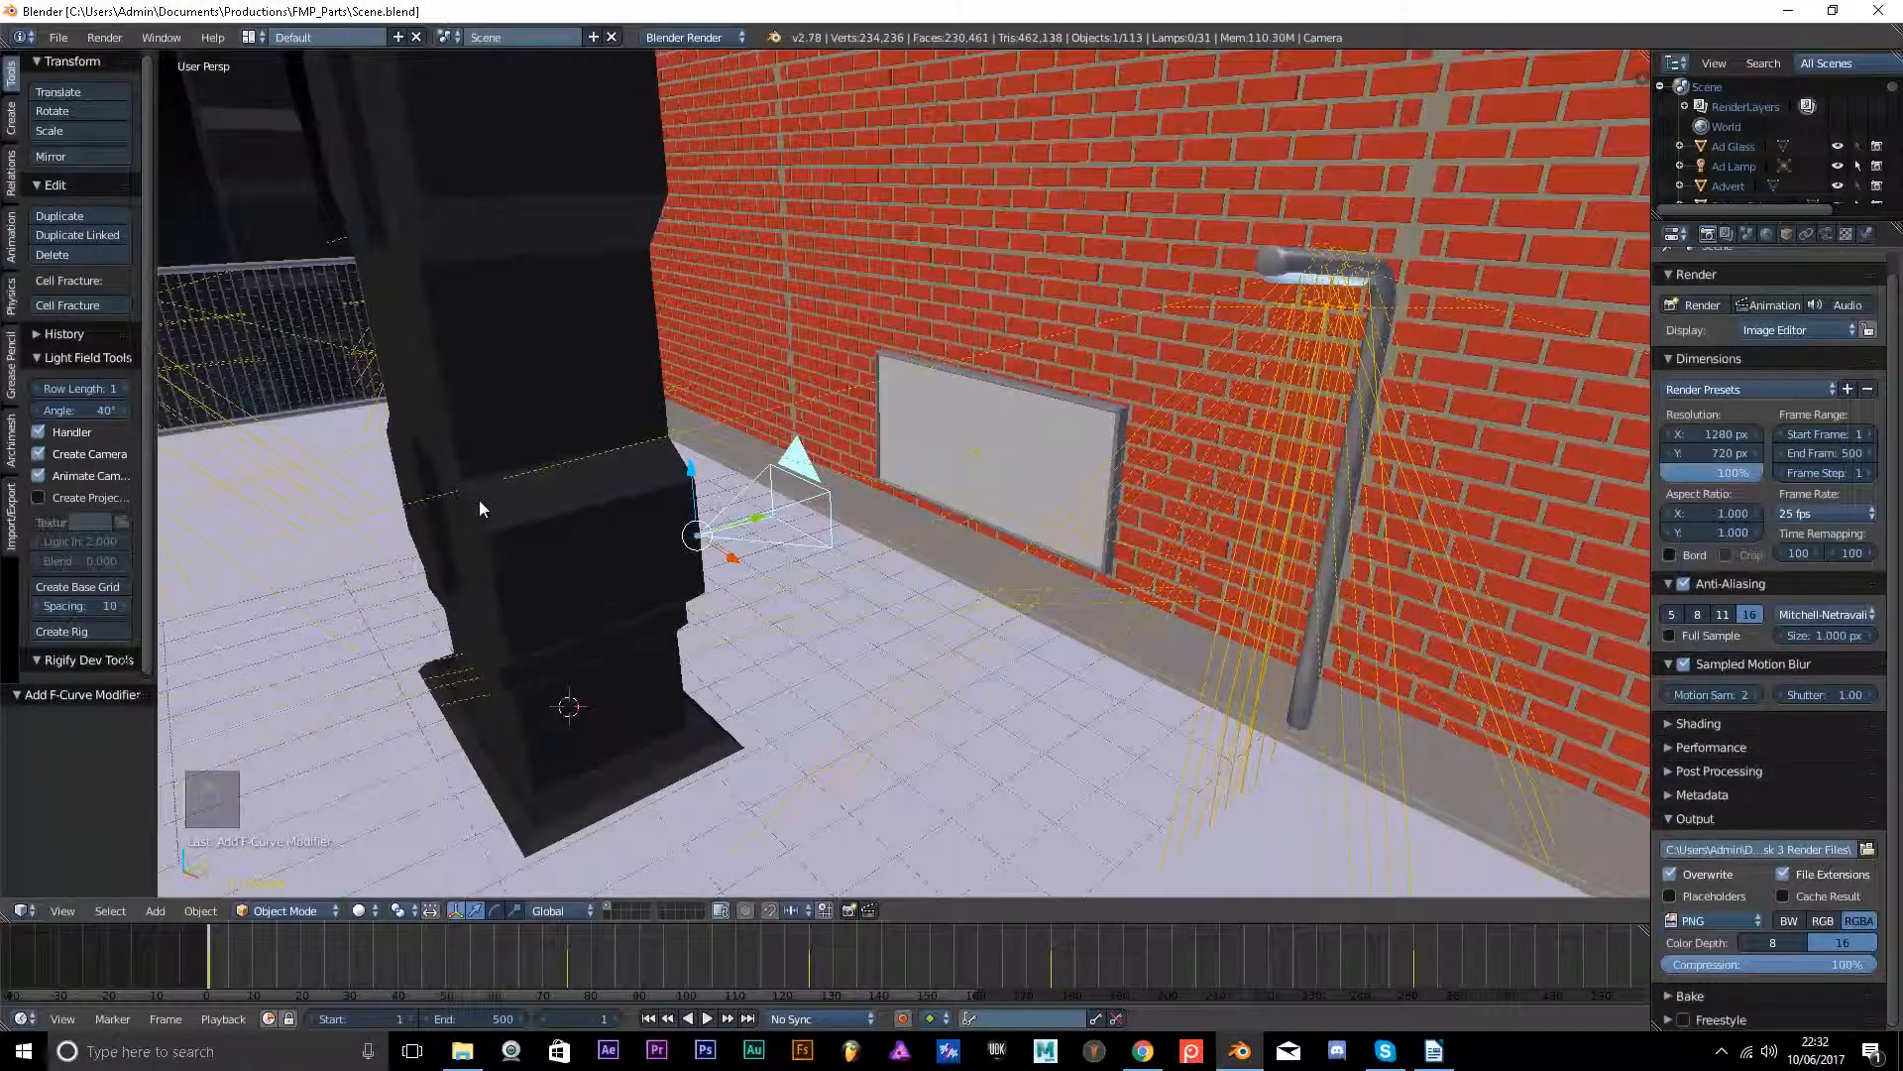
middle_click_drag(480, 502, 985, 519)
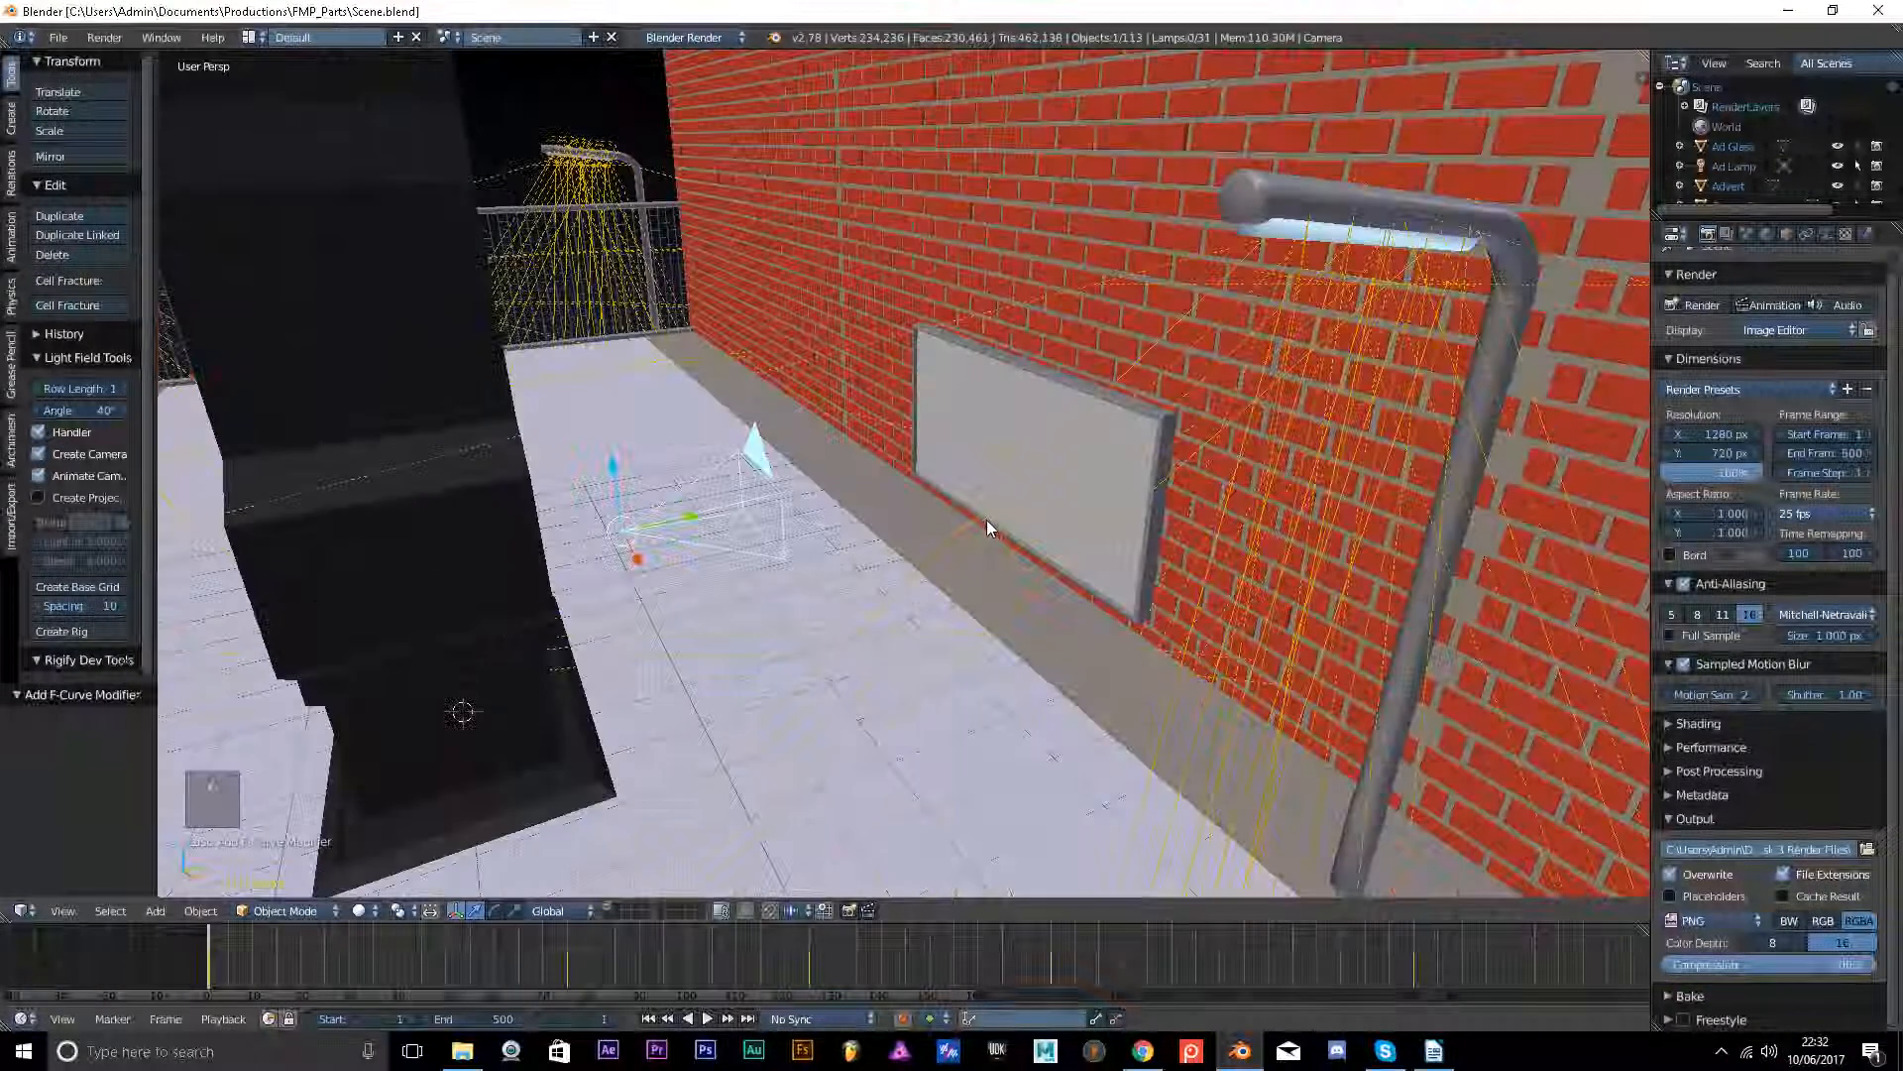
middle_click_drag(722, 472, 905, 459)
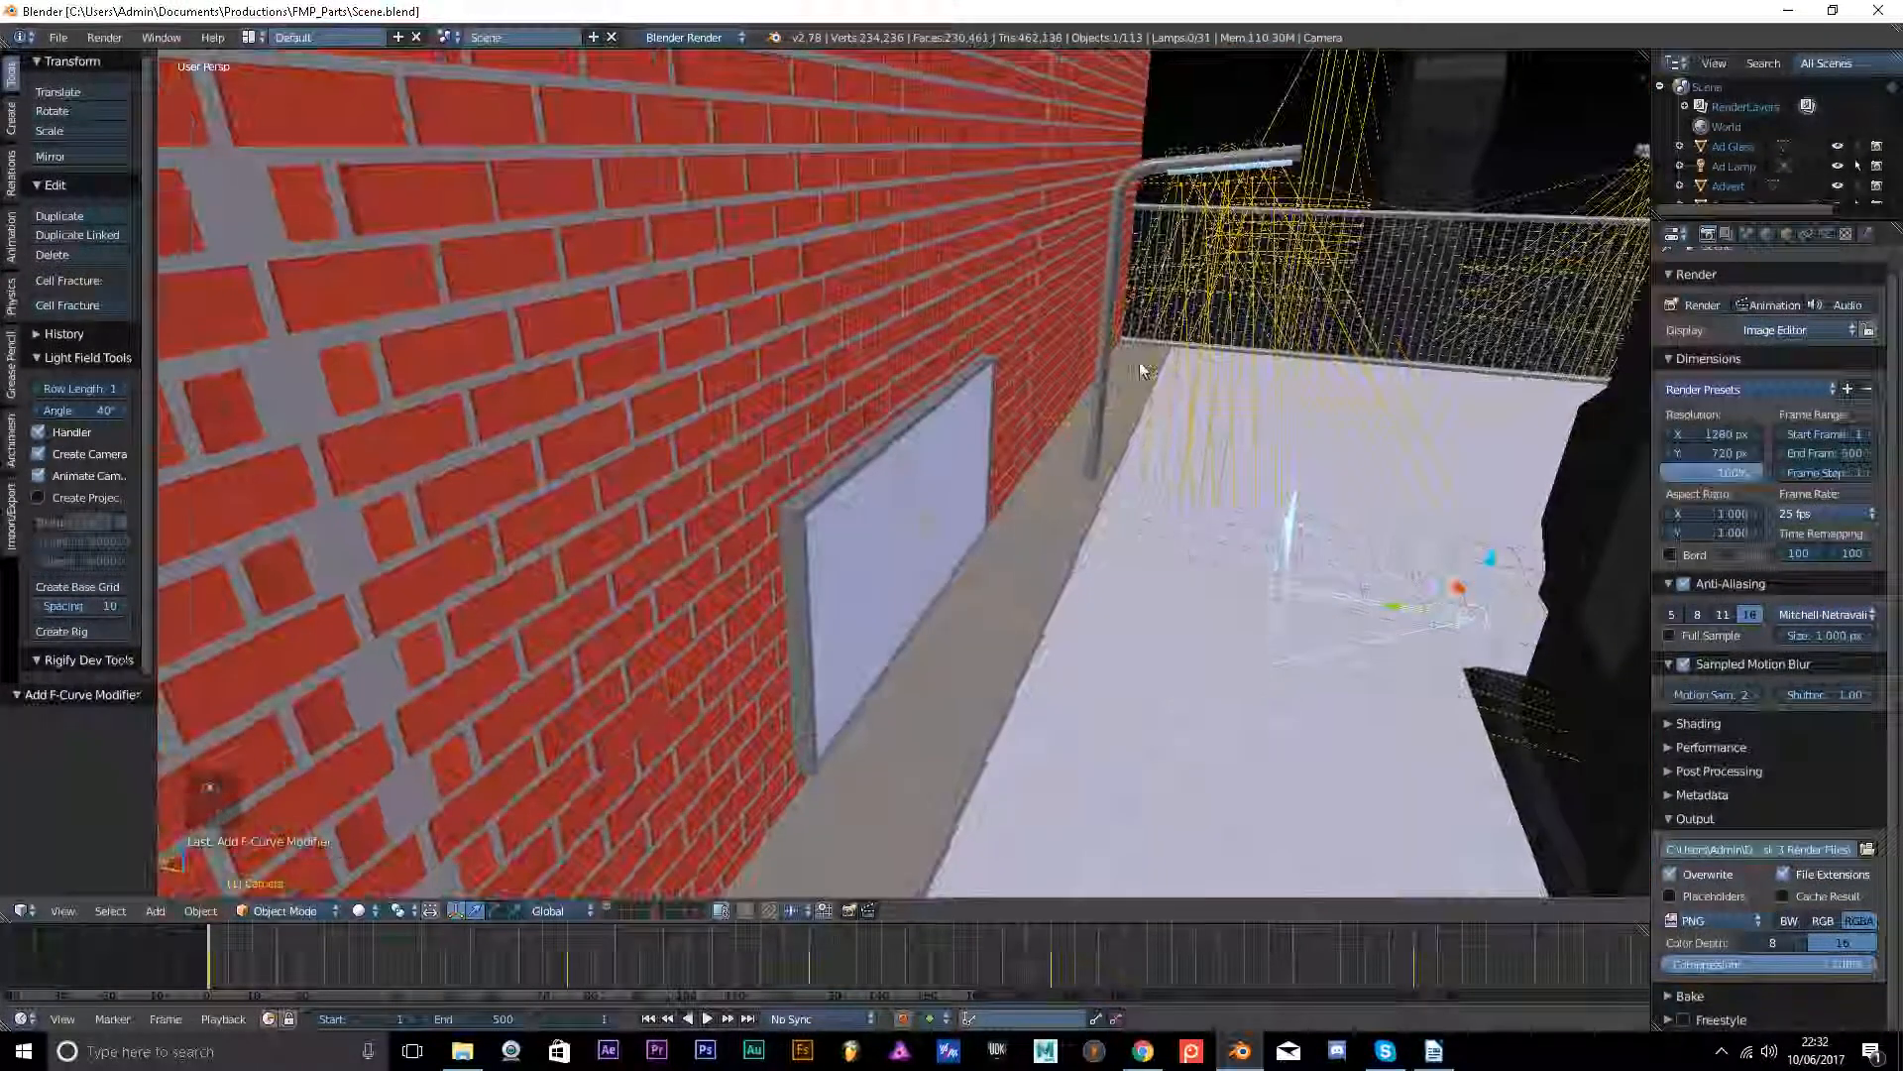
left_click(1730, 165)
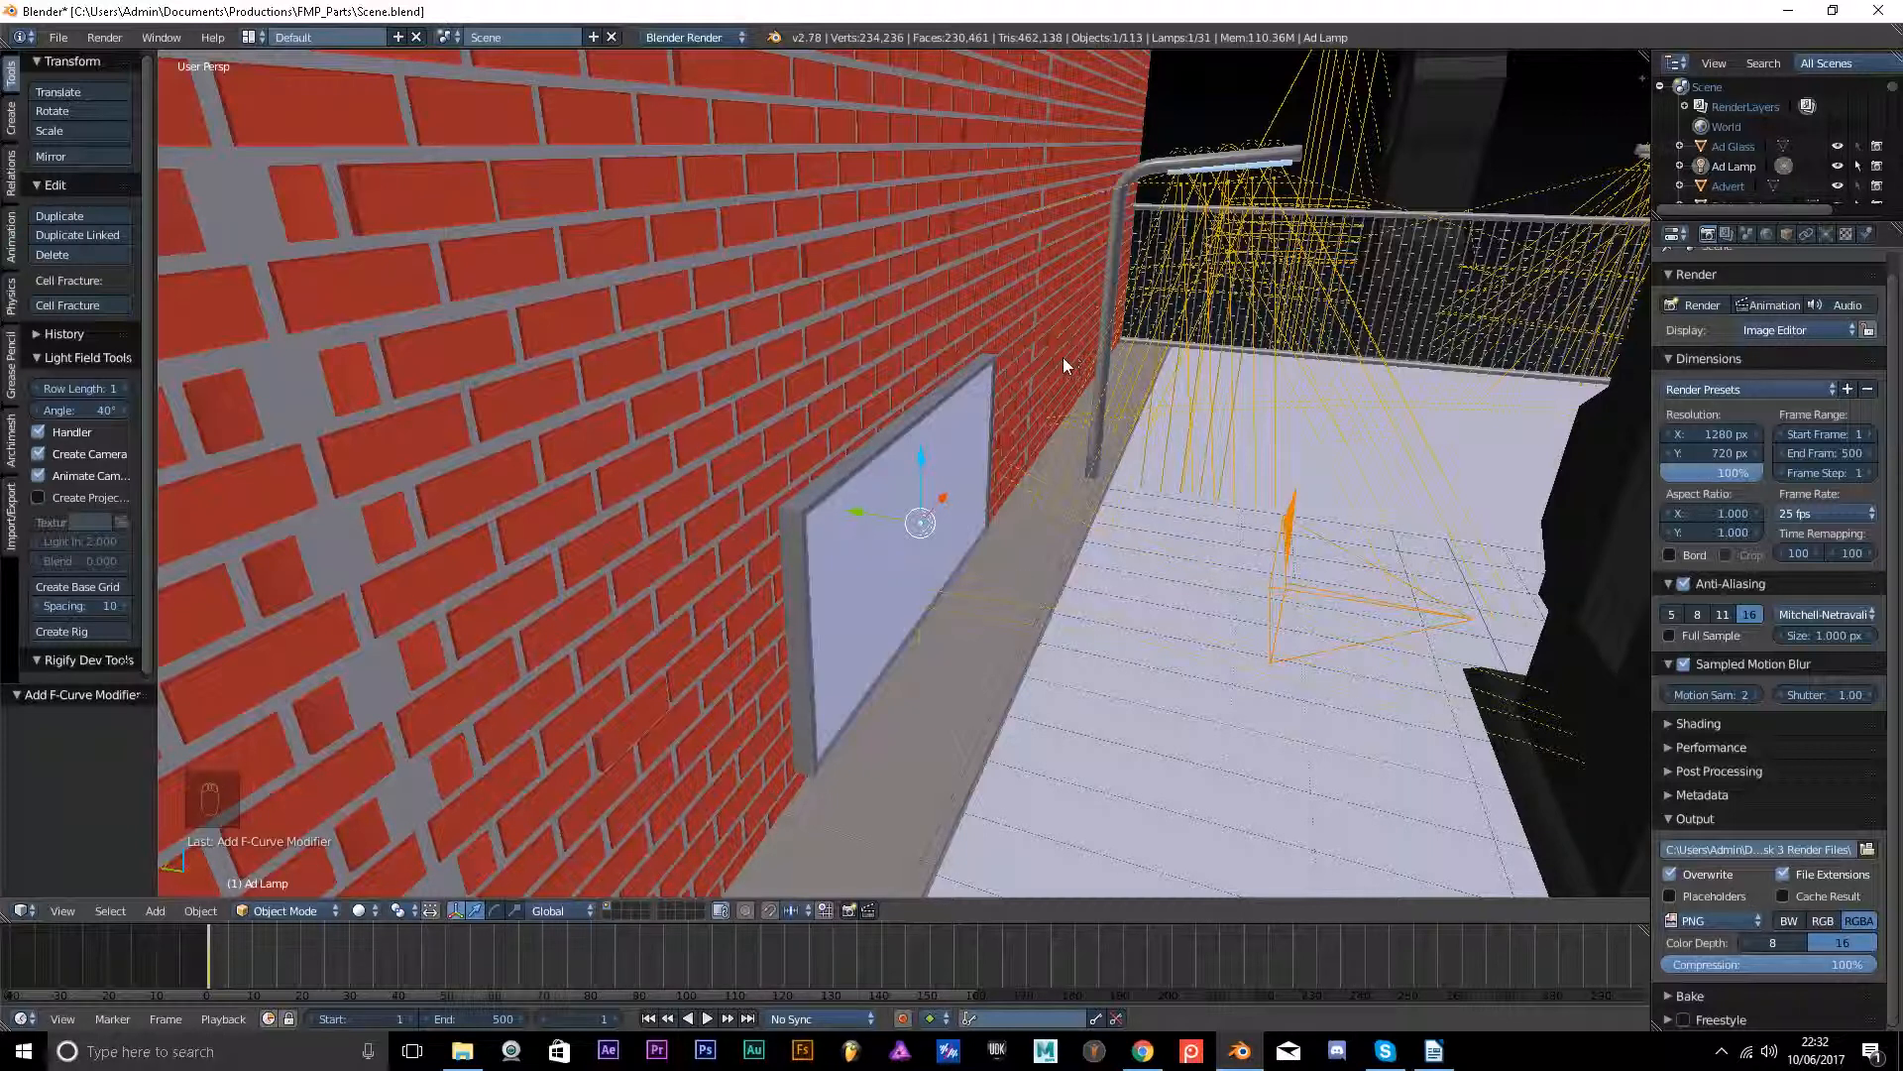
left_click(59, 37)
left_click(126, 188)
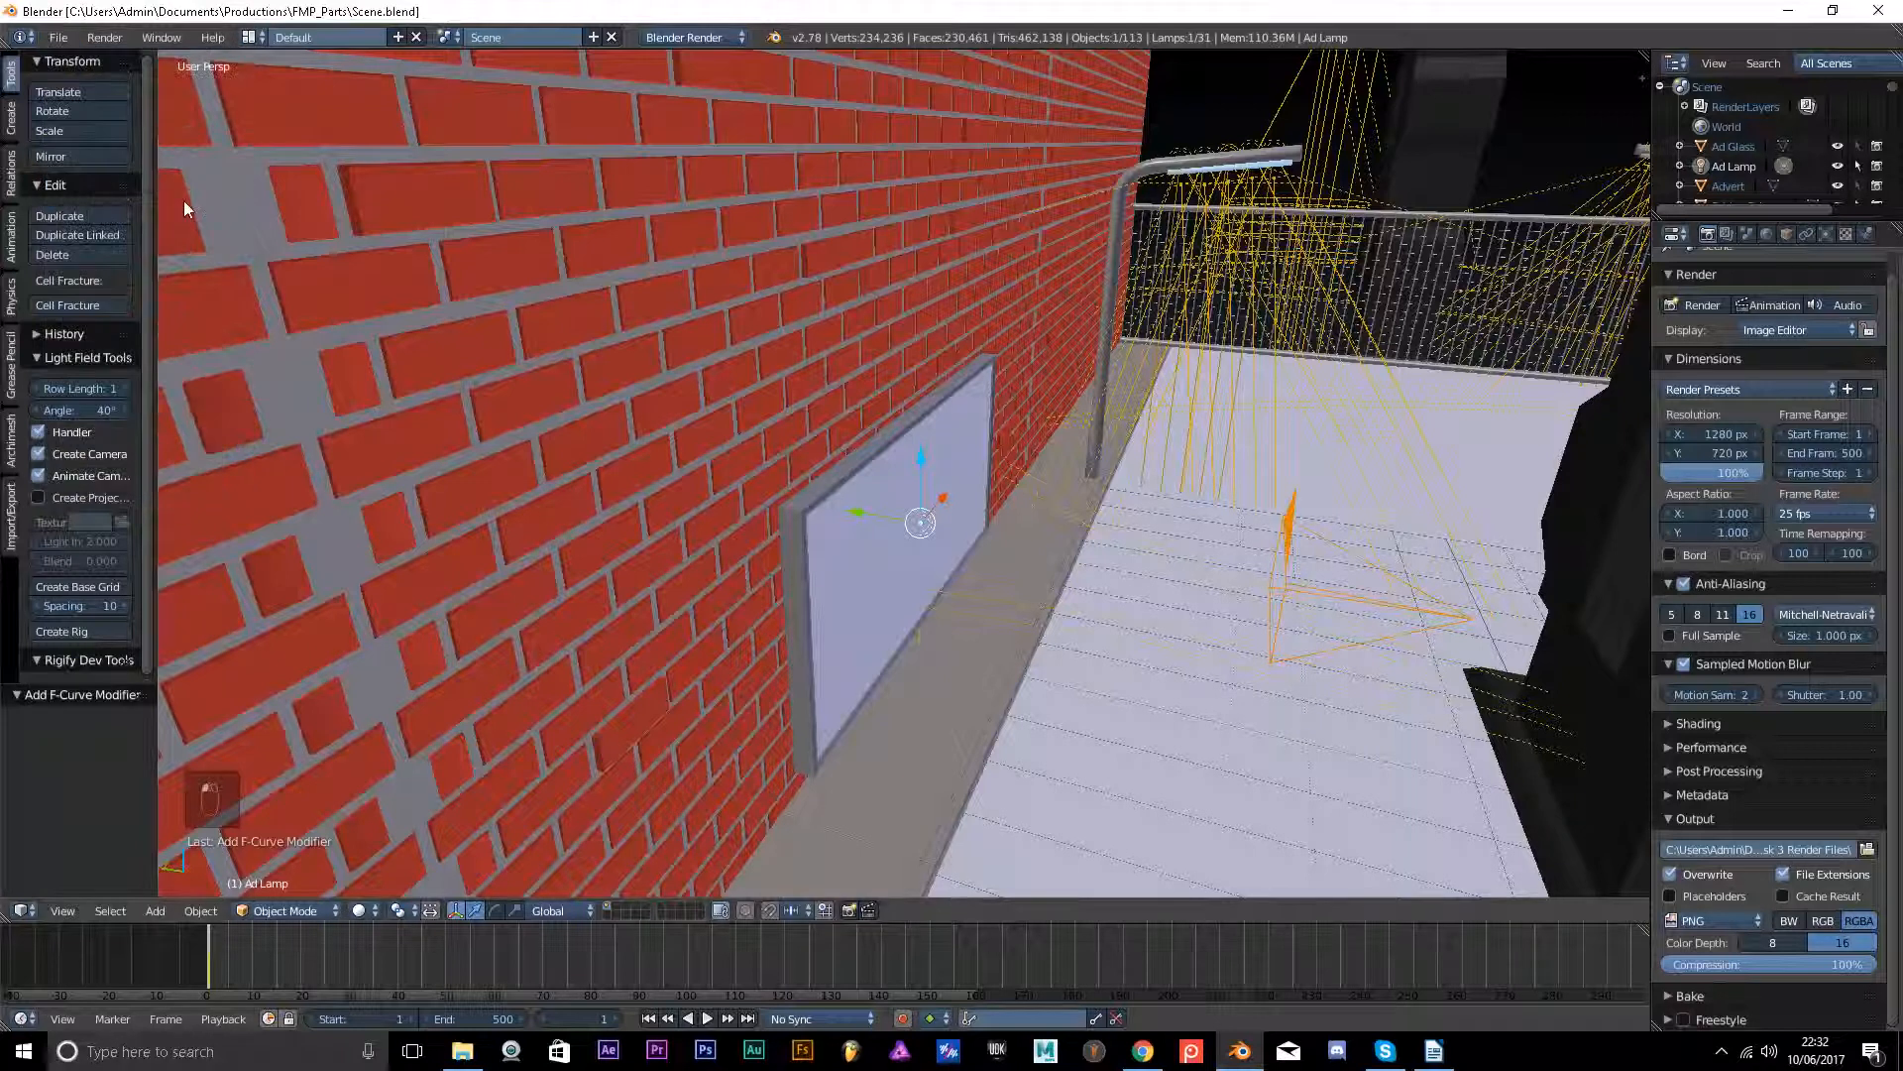